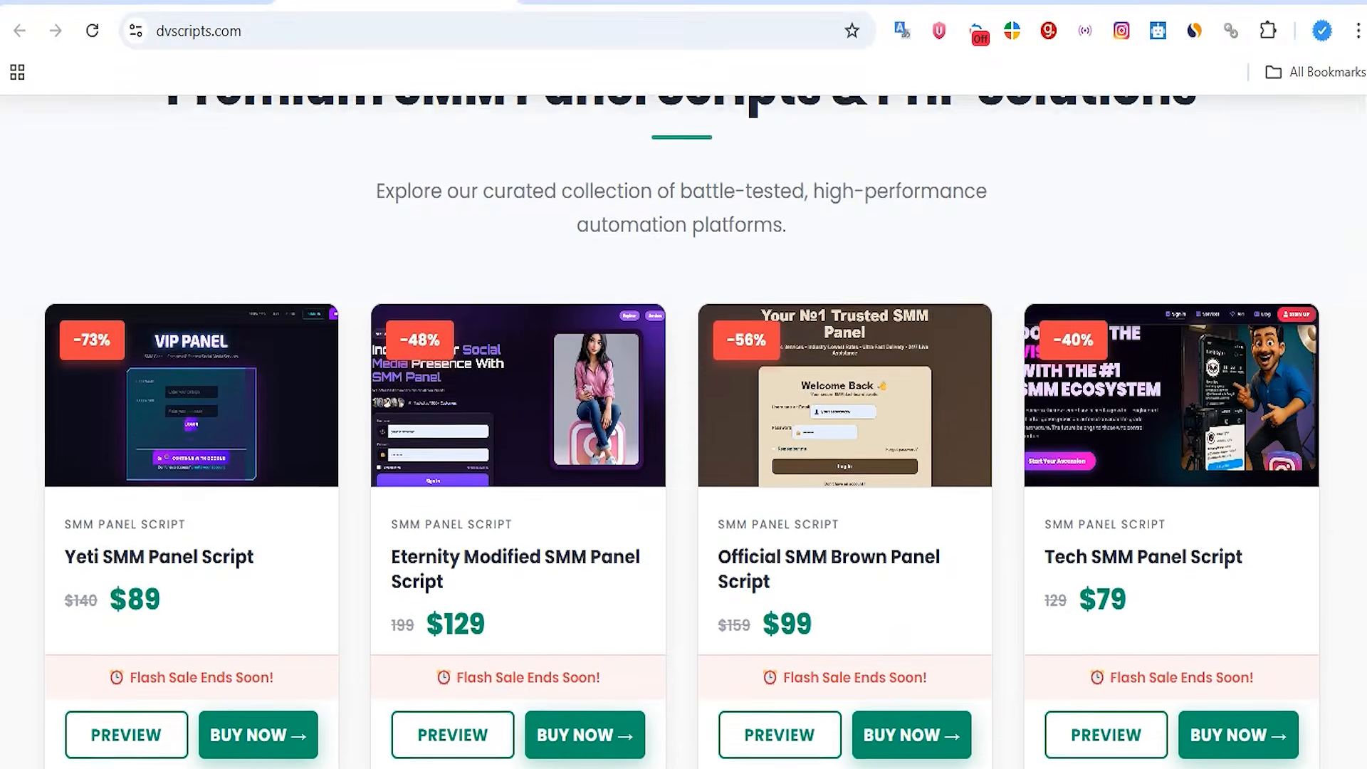
- Highlight the Military-Grade Security section in the Yeti script's What's Inside feature list
{"action": "scroll", "coordinate": [683, 427], "scroll_direction": "up", "scroll_amount": 3}
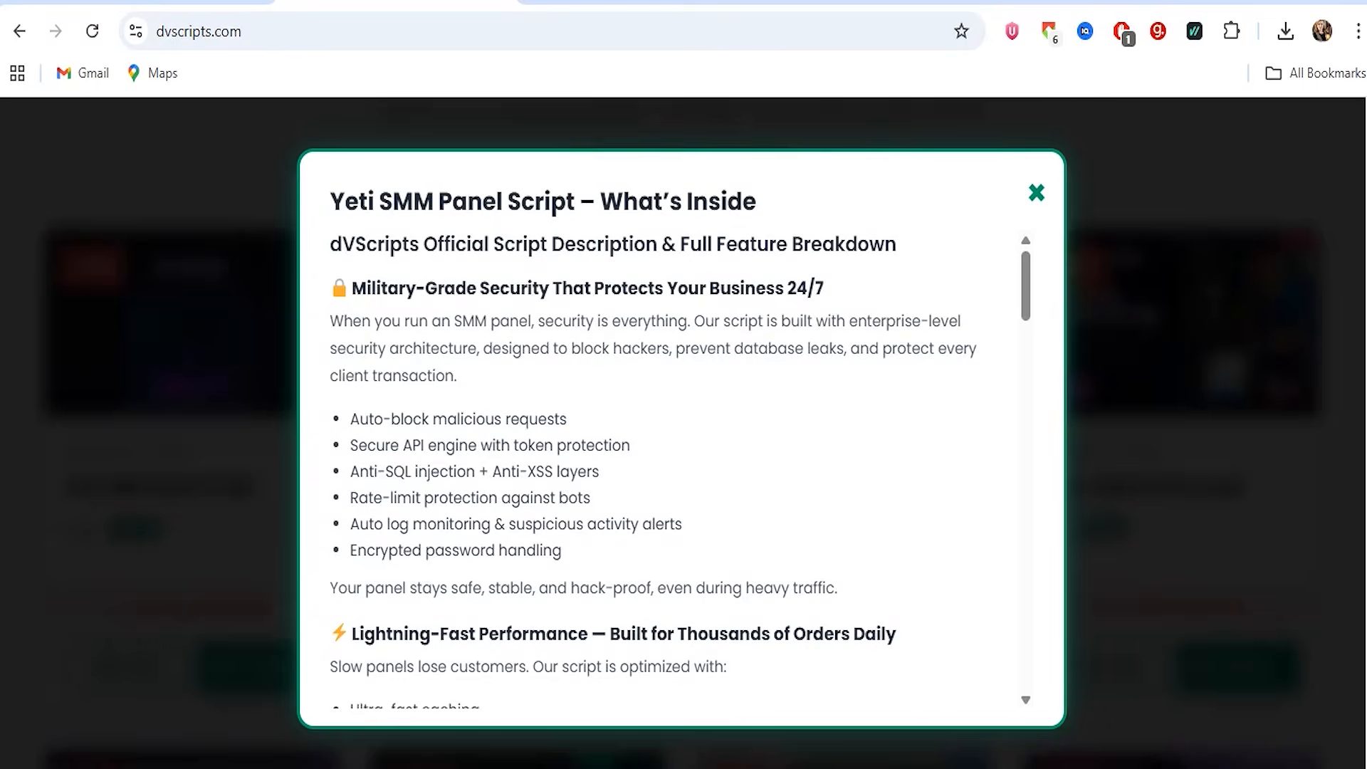
{"action": "left_click_drag", "start_coordinate": [333, 287], "coordinate": [562, 550]}
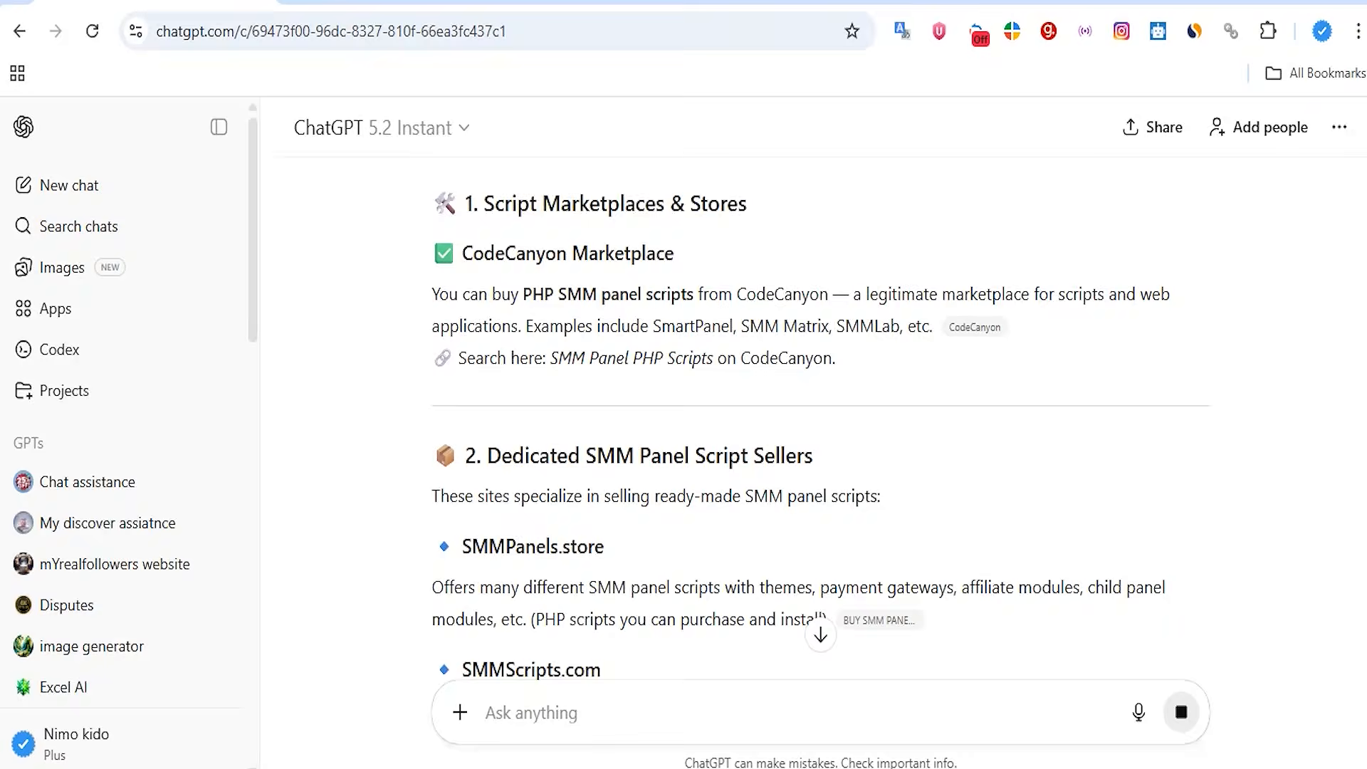
- Scroll the ChatGPT answer down to the '2. Dedicated SMM Panel Script Sellers' section
{"action": "scroll", "coordinate": [821, 420], "scroll_direction": "down", "scroll_amount": 1}
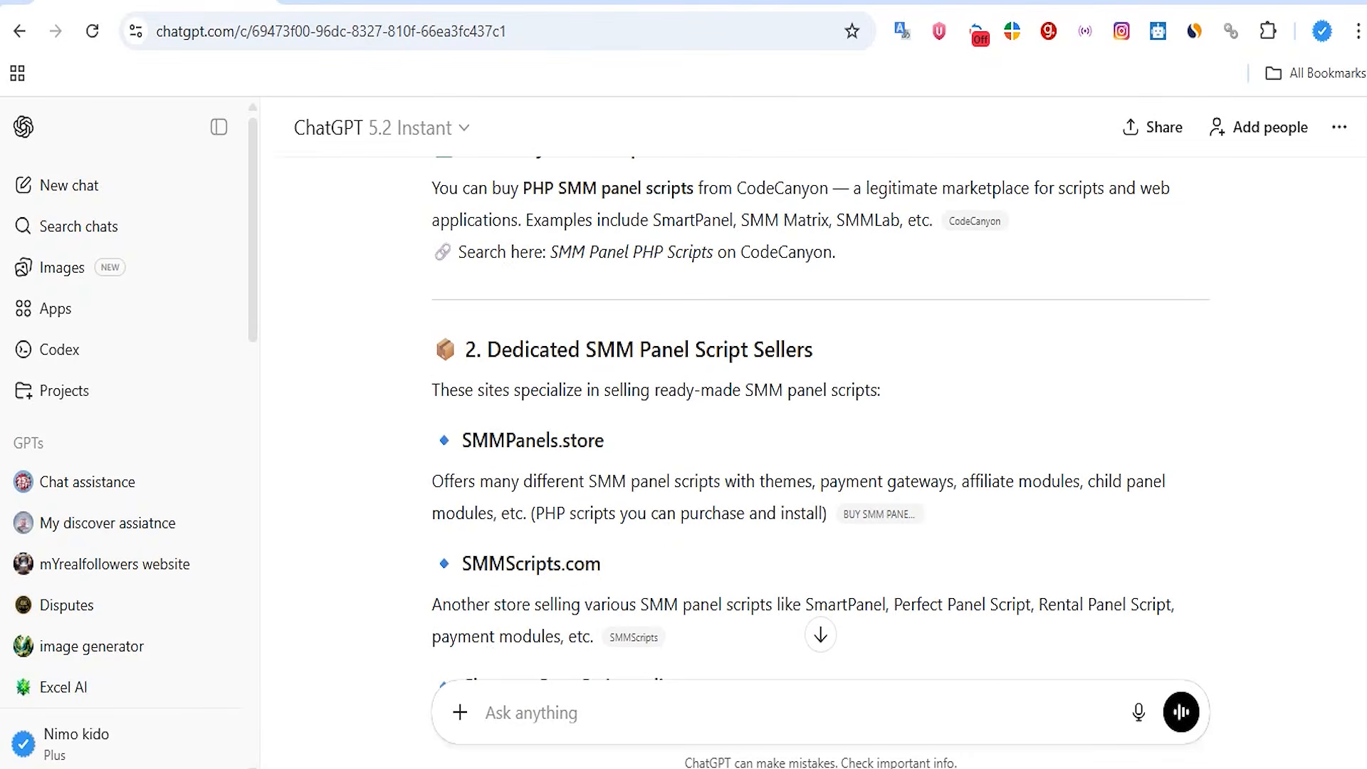
{"action": "scroll", "coordinate": [821, 420], "scroll_direction": "down", "scroll_amount": 1}
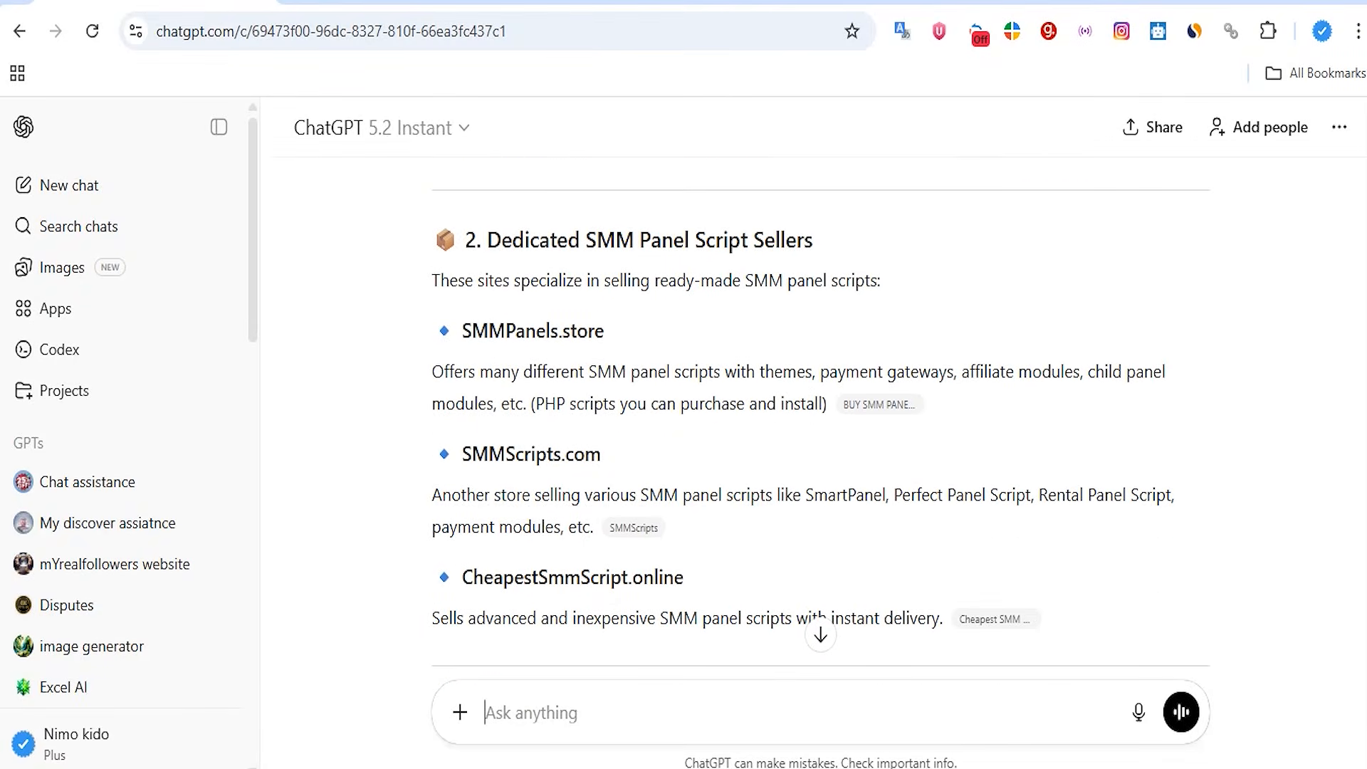
{"action": "scroll", "coordinate": [820, 420], "scroll_direction": "down", "scroll_amount": 3}
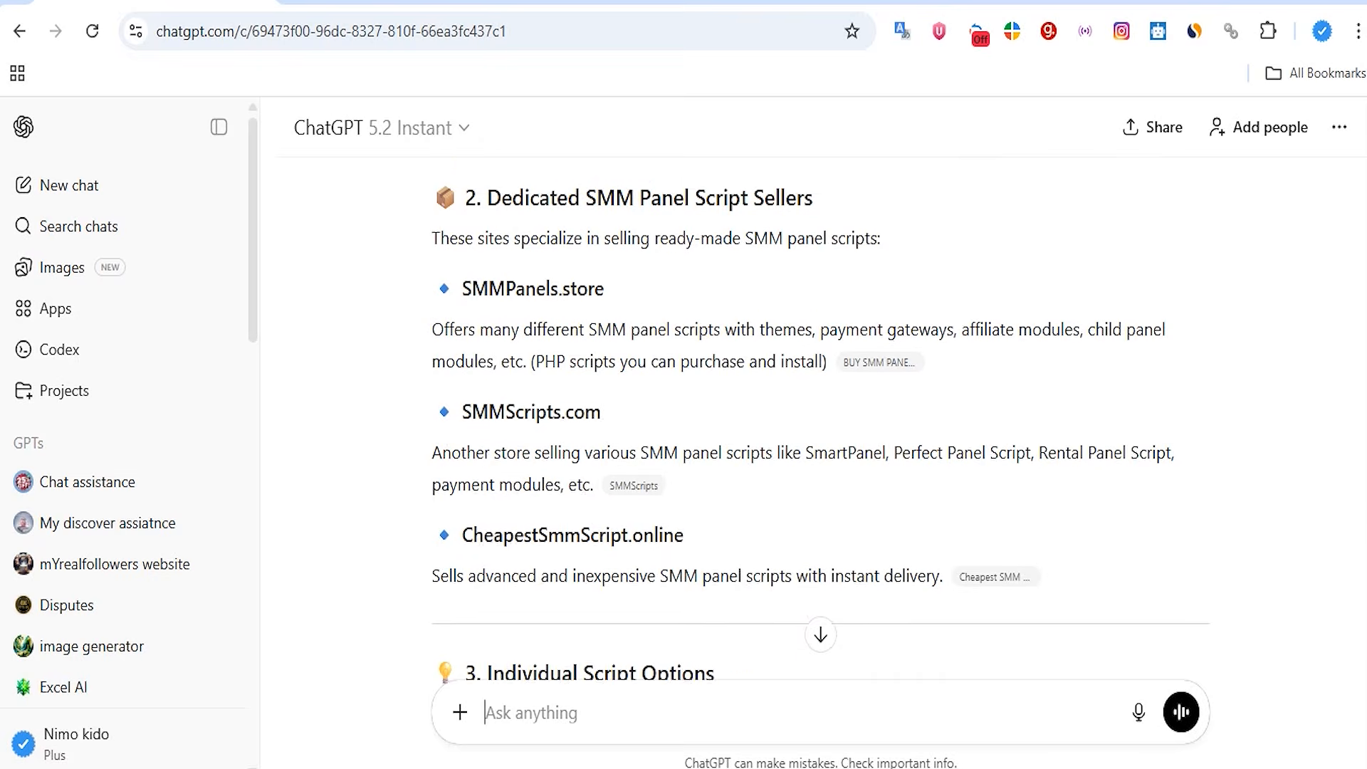
{"action": "scroll", "coordinate": [820, 420], "scroll_direction": "down", "scroll_amount": 1}
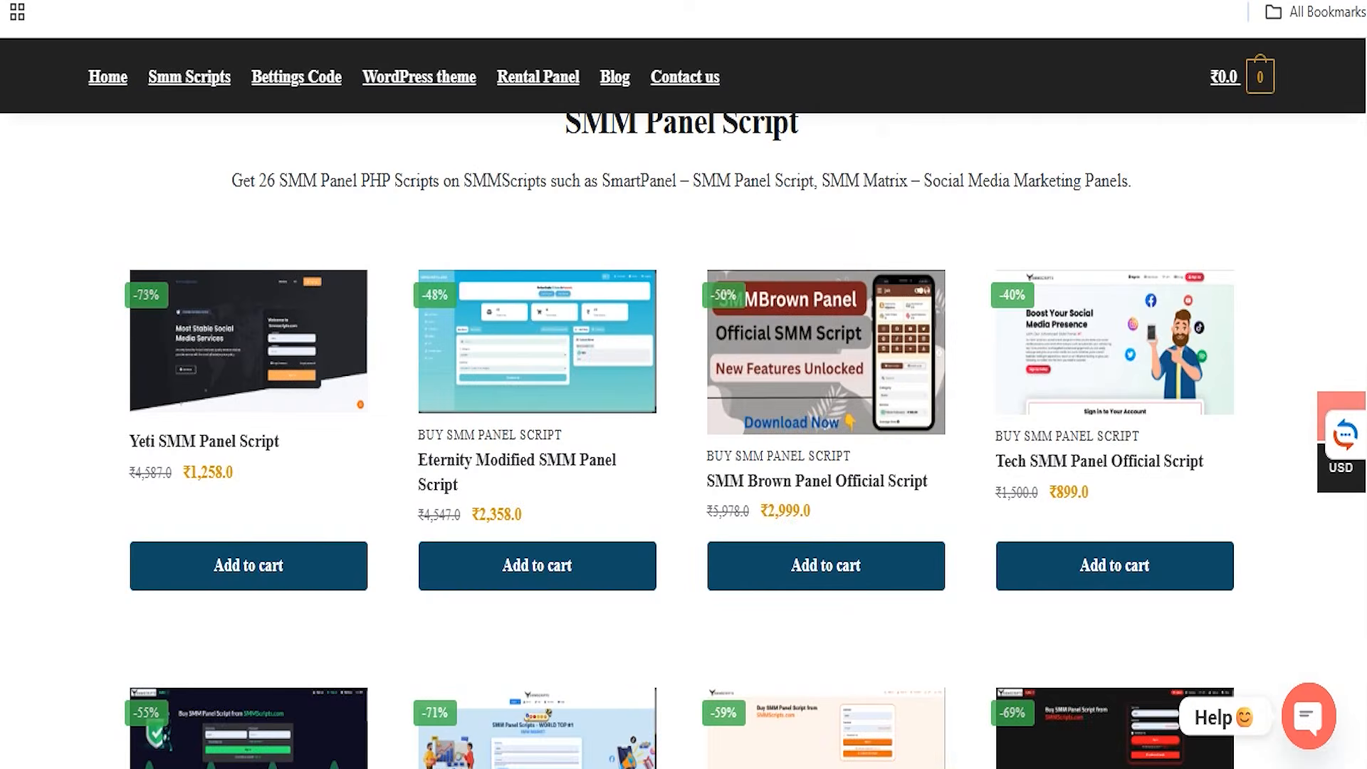
- Scroll the SMMScripts product grid to view script prices, discounts and Add to cart buttons
{"action": "scroll", "coordinate": [683, 427], "scroll_direction": "down", "scroll_amount": 2}
{"action": "scroll", "coordinate": [684, 428], "scroll_direction": "down", "scroll_amount": 2}
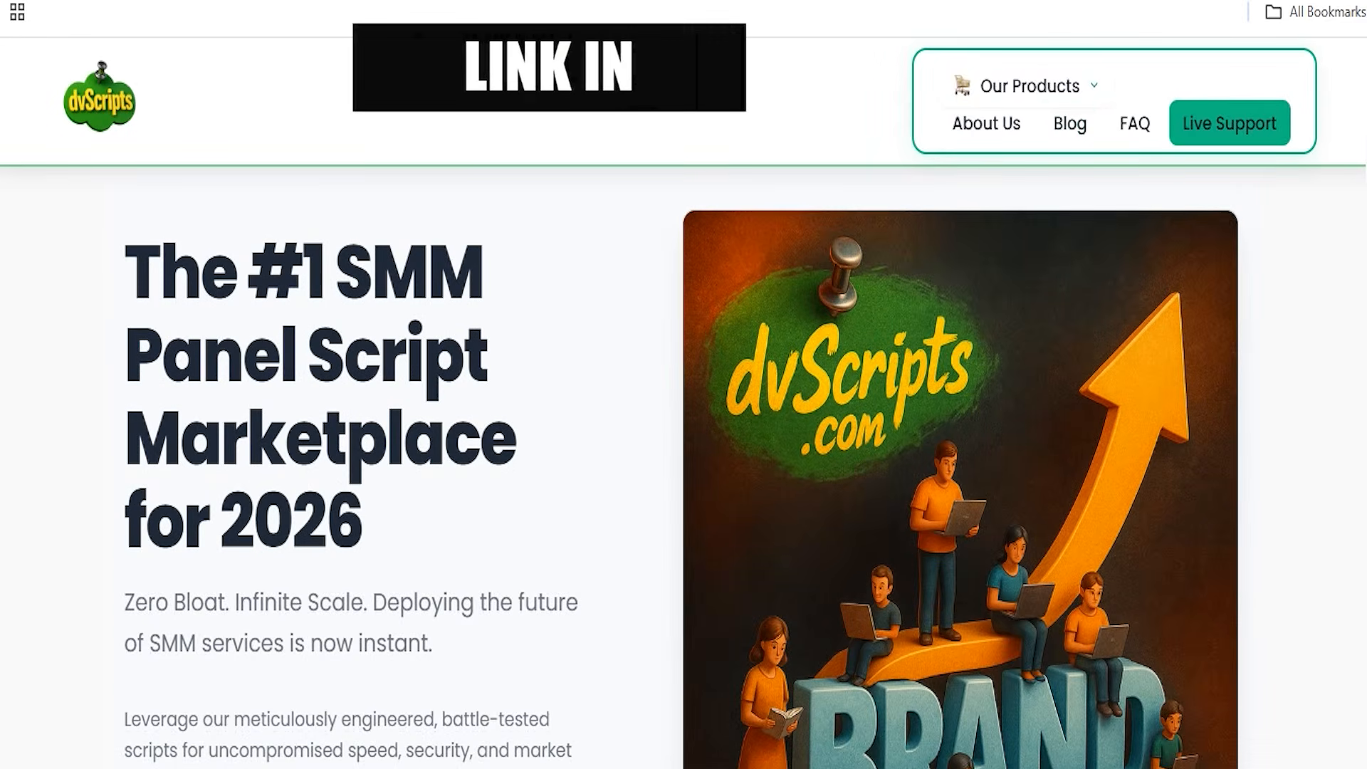
- Scroll dvScripts to the premium script cards: Yeti $89, Eternity Modified $129, Official Brown $99, Tech $79
{"action": "scroll", "coordinate": [683, 427], "scroll_direction": "down", "scroll_amount": 10}
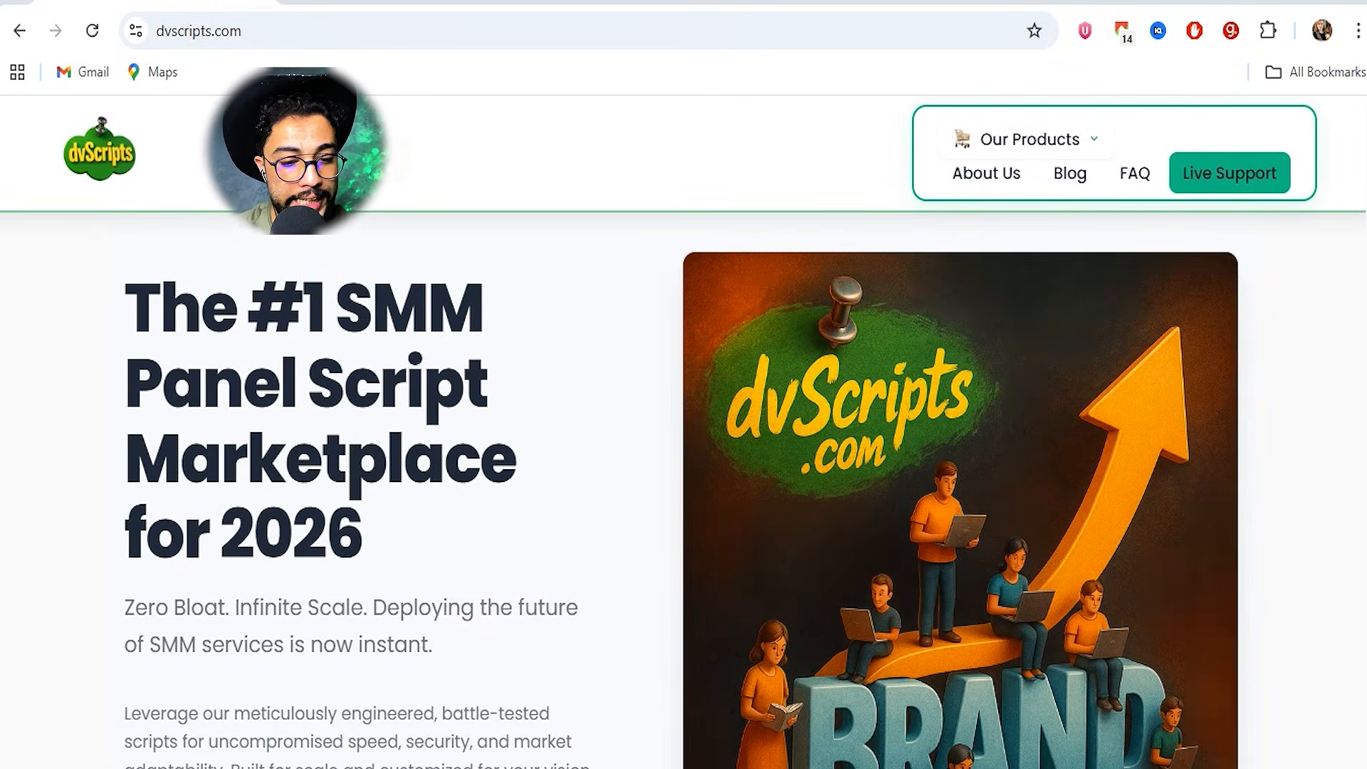
{"action": "scroll", "coordinate": [684, 427], "scroll_direction": "down", "scroll_amount": 6}
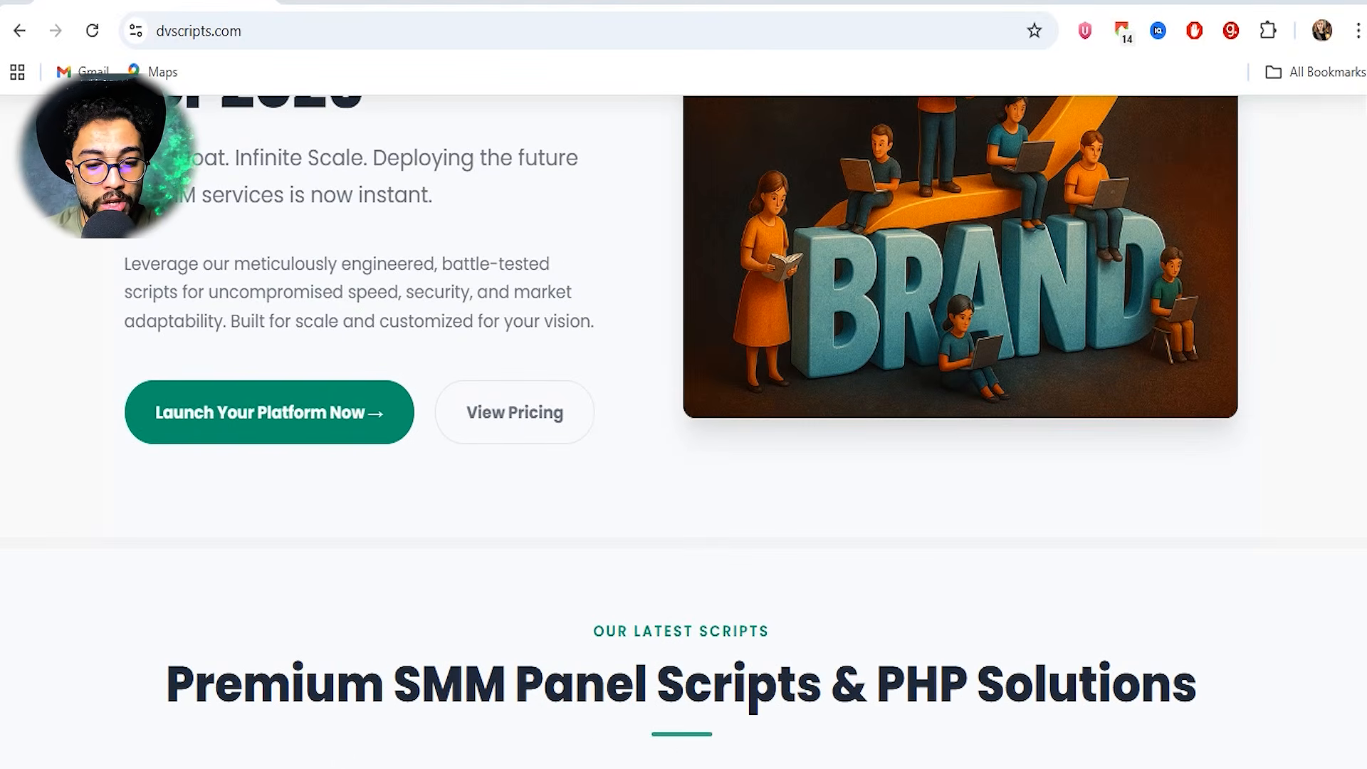
{"action": "scroll", "coordinate": [684, 427], "scroll_direction": "down", "scroll_amount": 8}
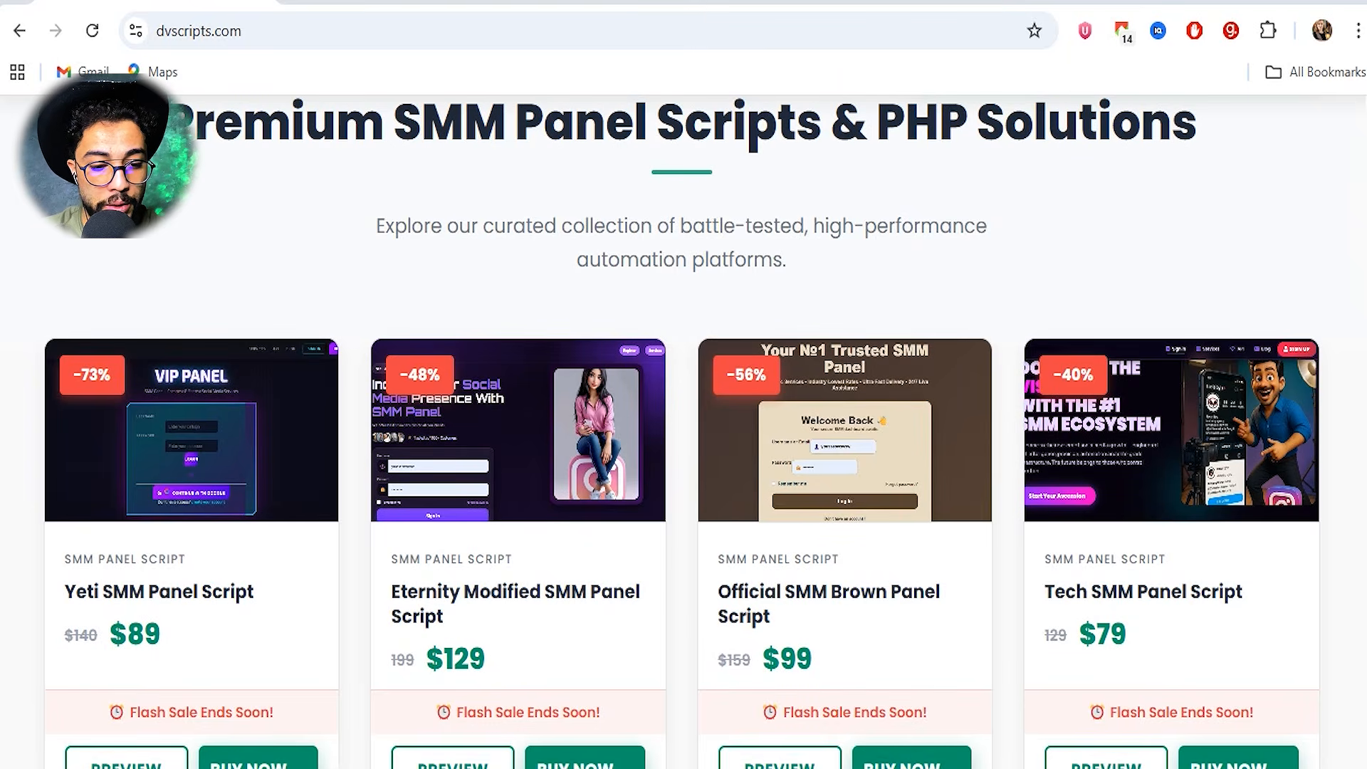
{"action": "scroll", "coordinate": [684, 427], "scroll_direction": "down", "scroll_amount": 2}
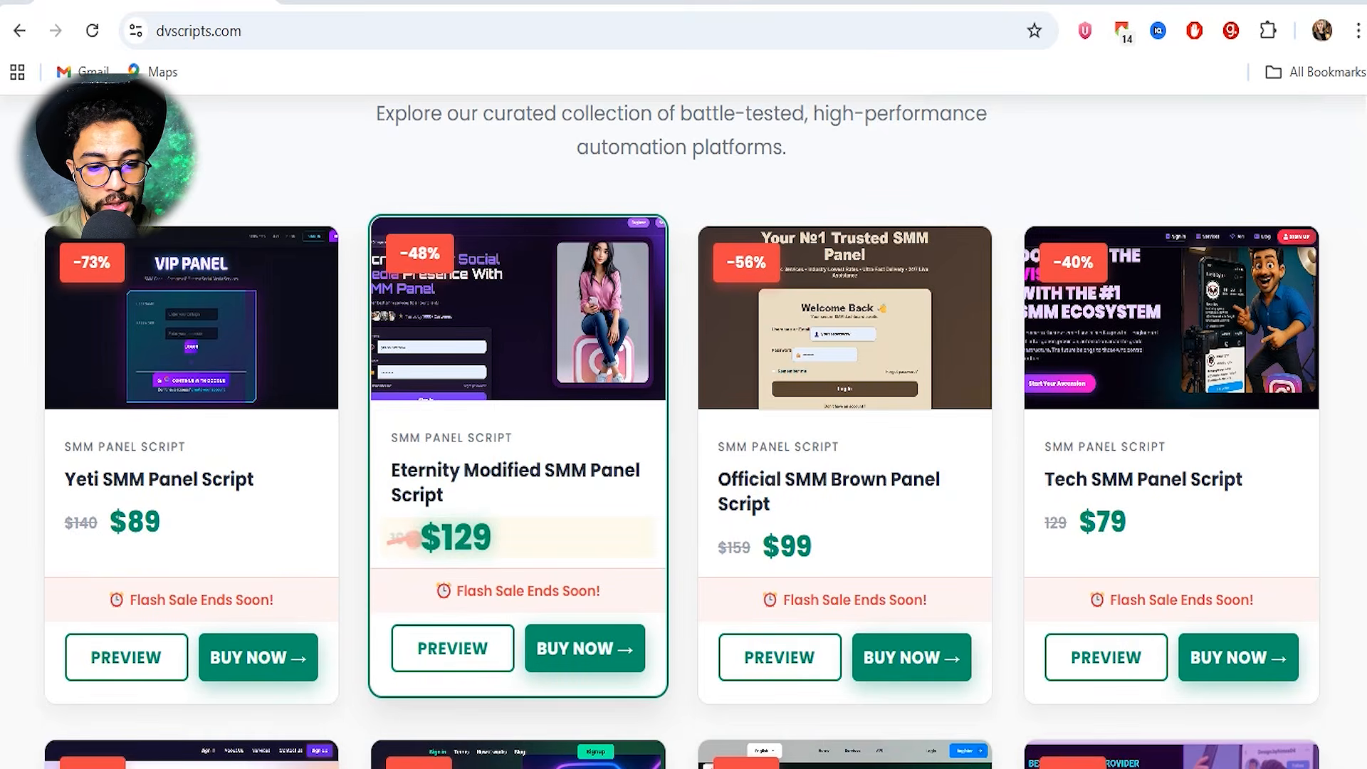
{"action": "scroll", "coordinate": [683, 428], "scroll_direction": "down", "scroll_amount": 2}
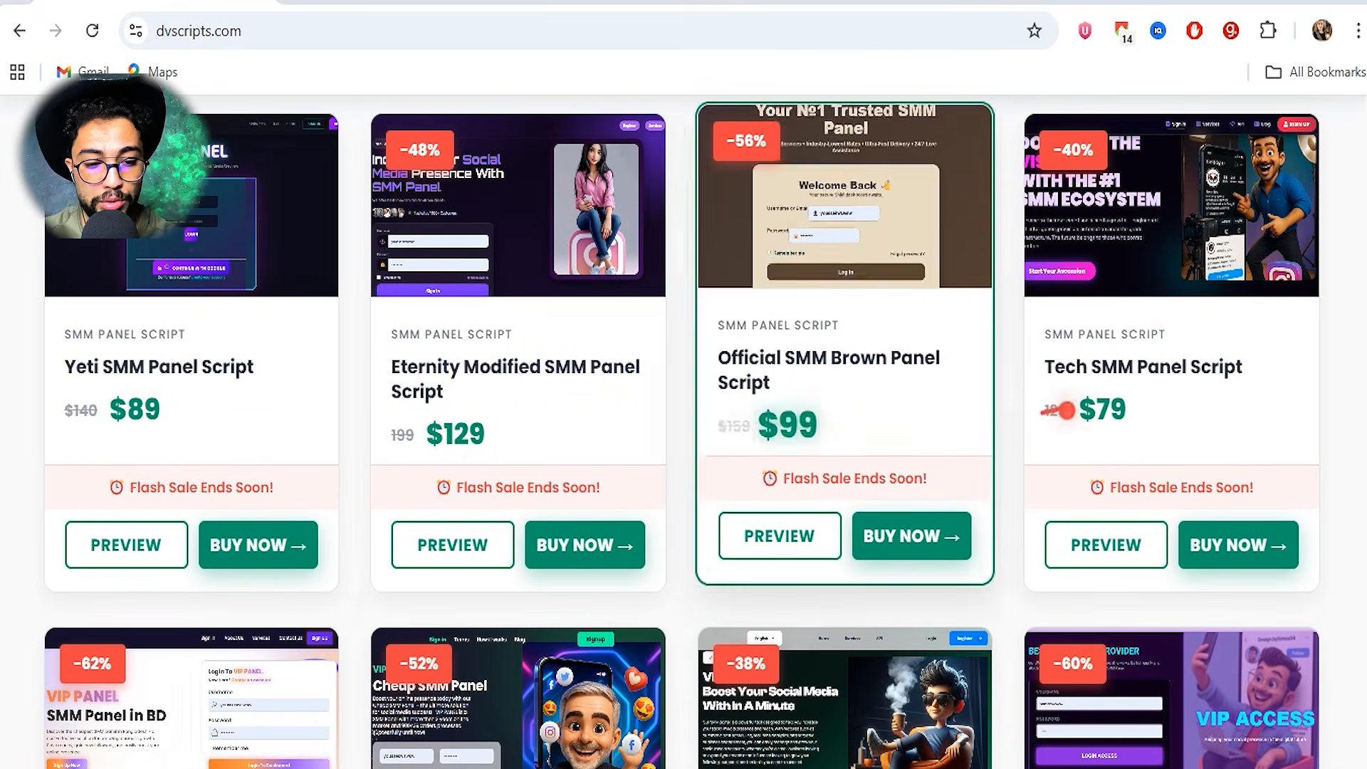
{"action": "scroll", "coordinate": [684, 427], "scroll_direction": "up", "scroll_amount": 3}
{"action": "scroll", "coordinate": [683, 428], "scroll_direction": "down", "scroll_amount": 2}
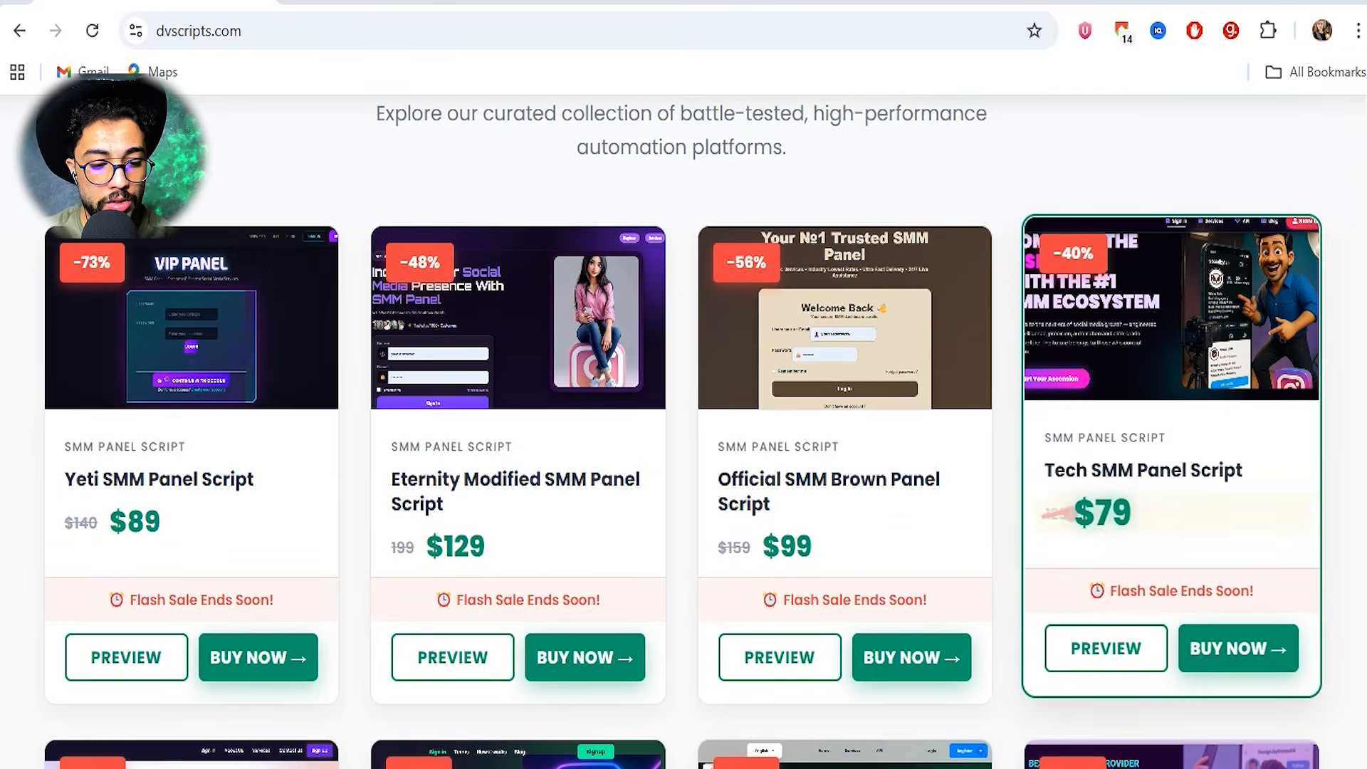
{"action": "scroll", "coordinate": [419, 435], "scroll_direction": "down", "scroll_amount": 2}
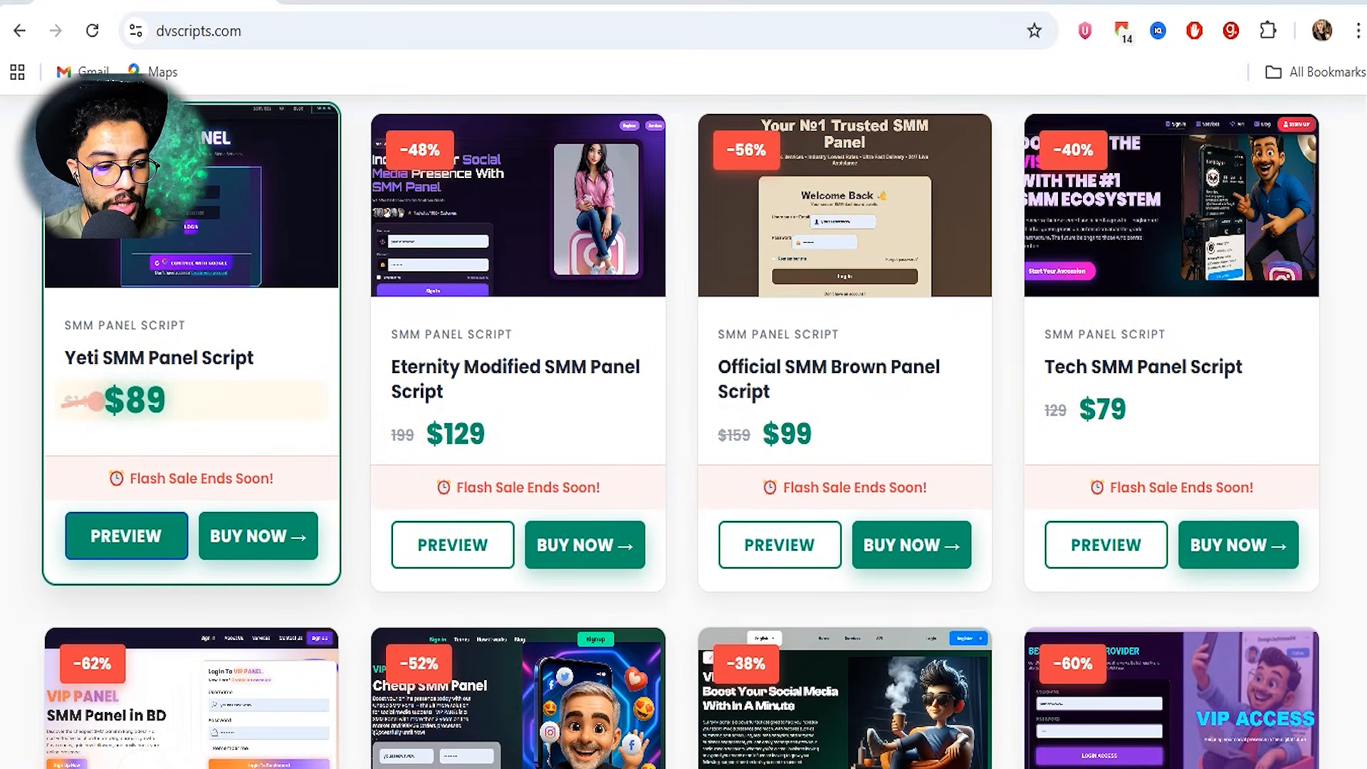
- Preview the Yeti script, enlarging its dashboard and Add Funds screenshots
{"action": "left_click", "coordinate": [126, 535]}
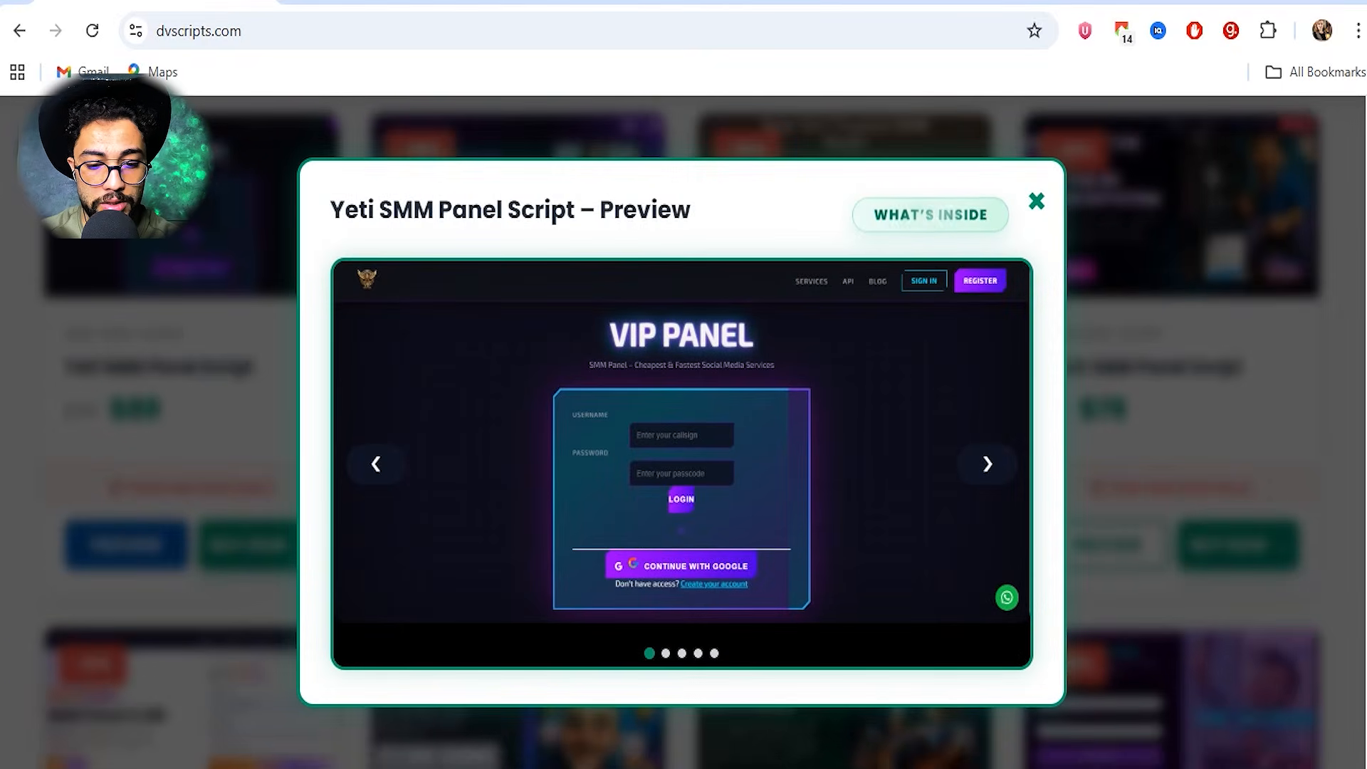
{"action": "left_click", "coordinate": [988, 464]}
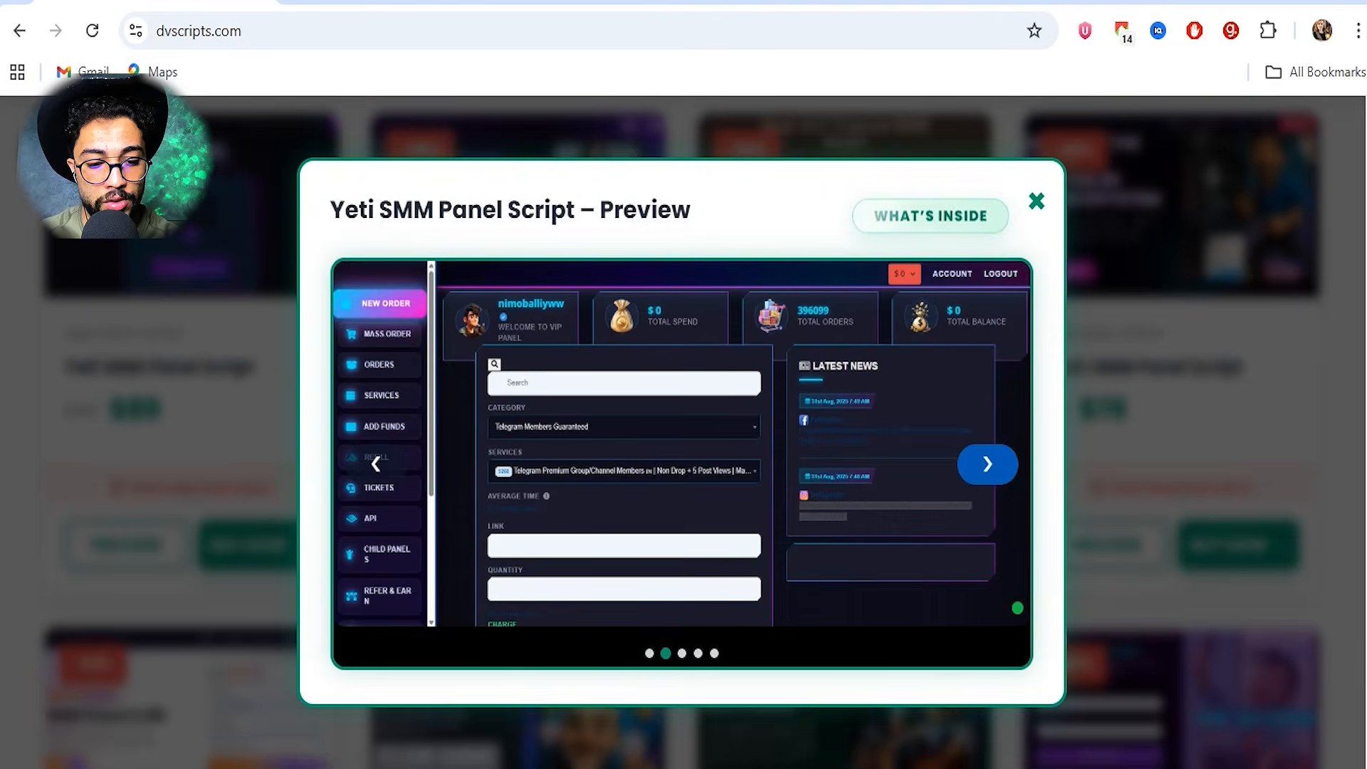
{"action": "left_click", "coordinate": [682, 456]}
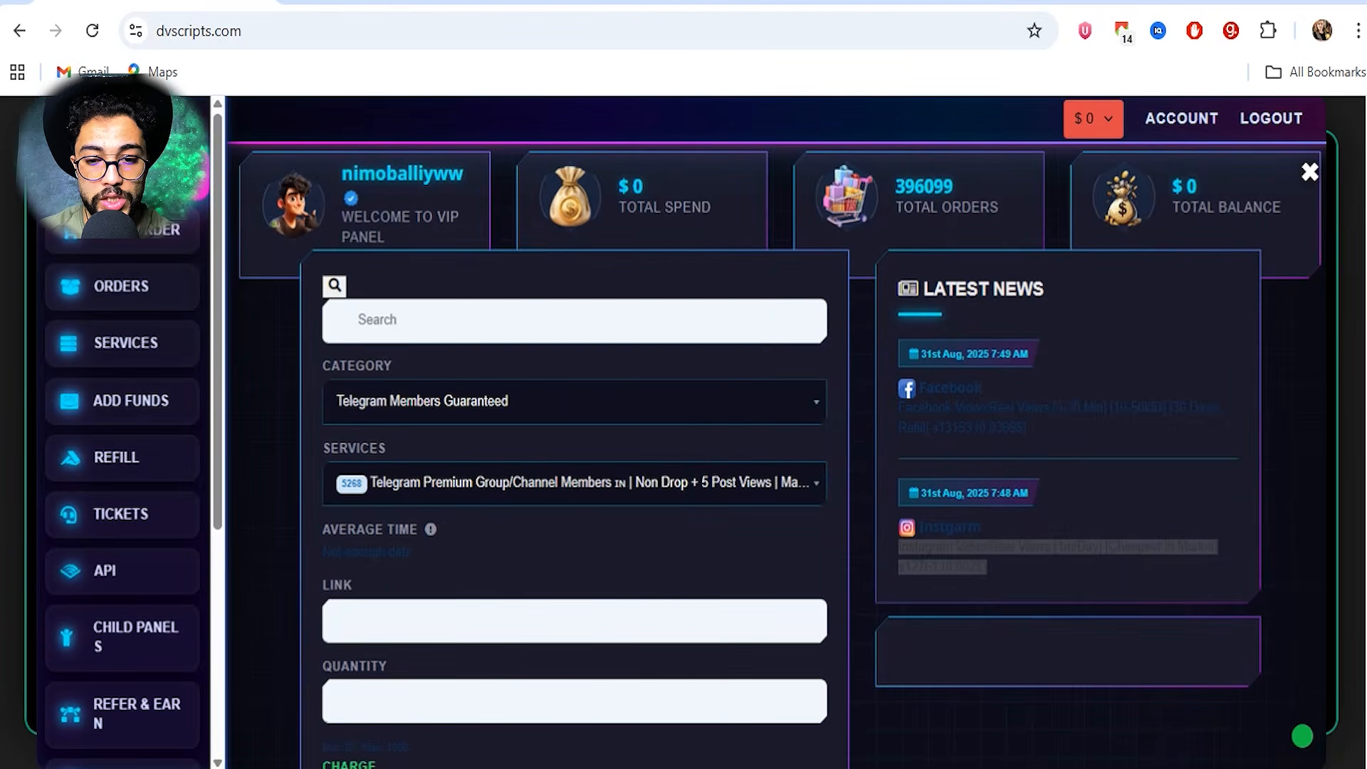
{"action": "key", "text": "Right"}
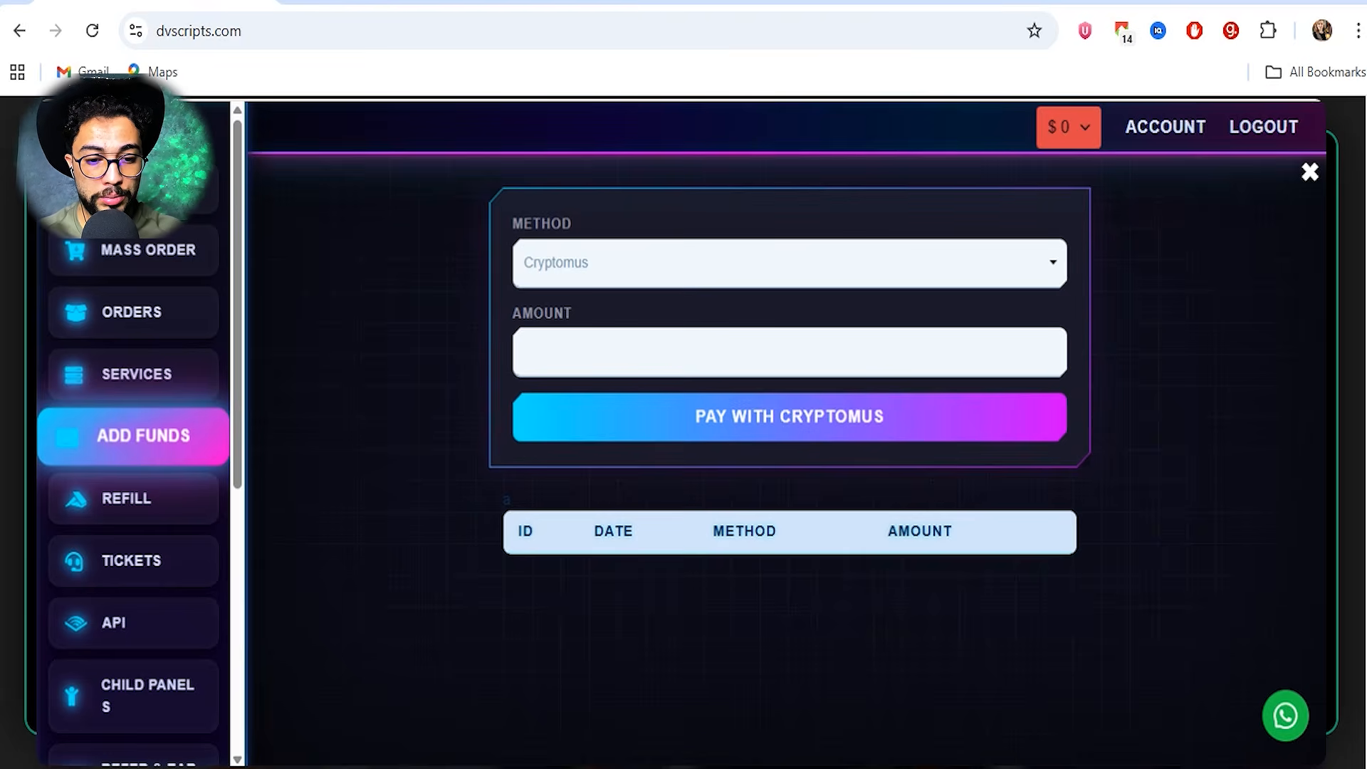
{"action": "left_click", "coordinate": [1310, 172]}
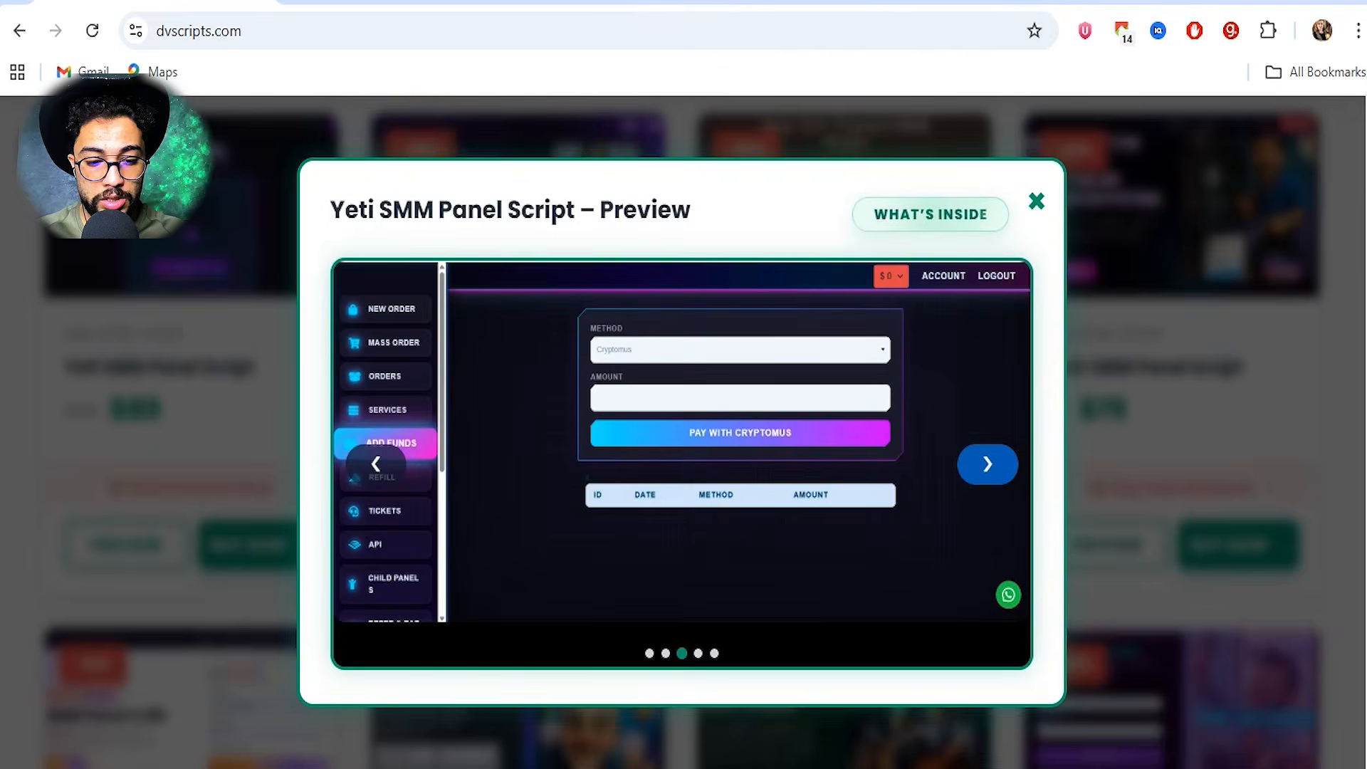
- Enlarge the payment-method screenshot, glance at Child Panels, then open What's Inside
{"action": "left_click", "coordinate": [988, 464]}
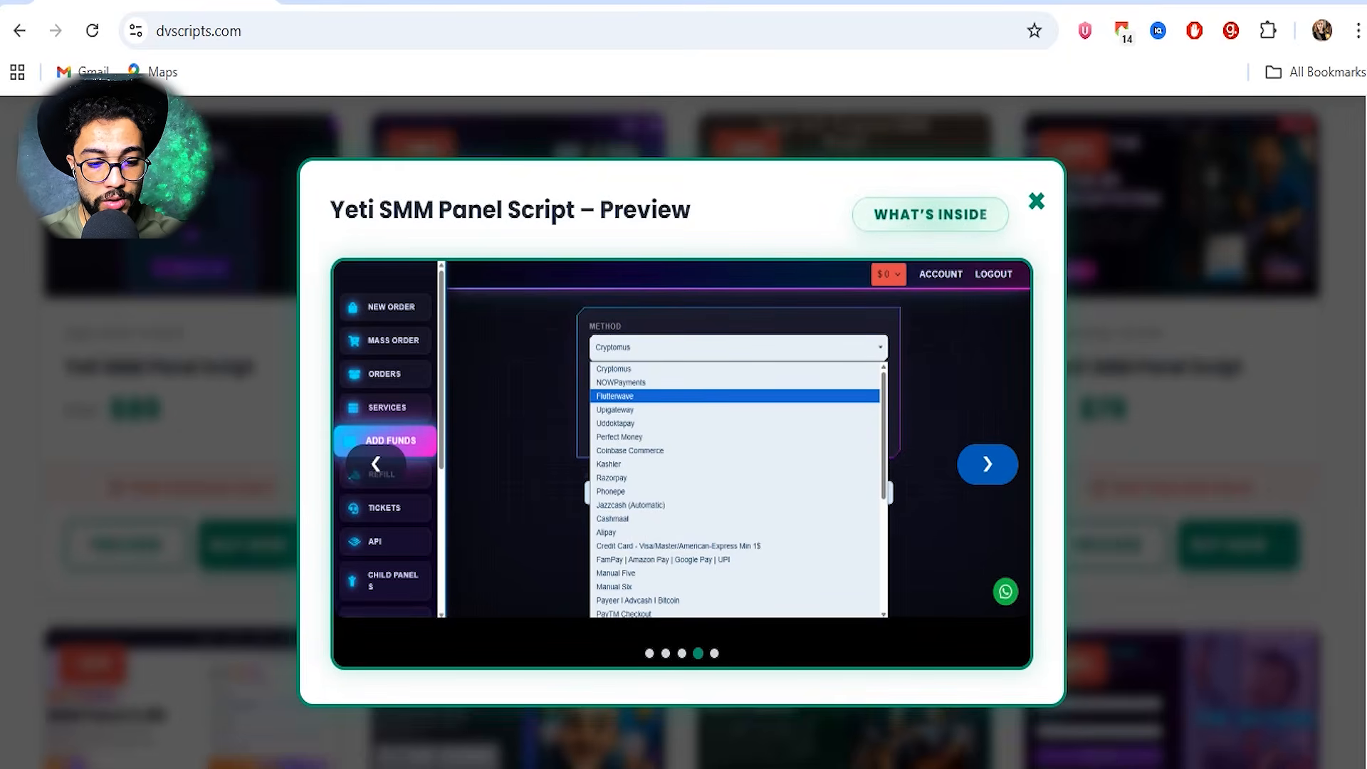
{"action": "left_click", "coordinate": [805, 459]}
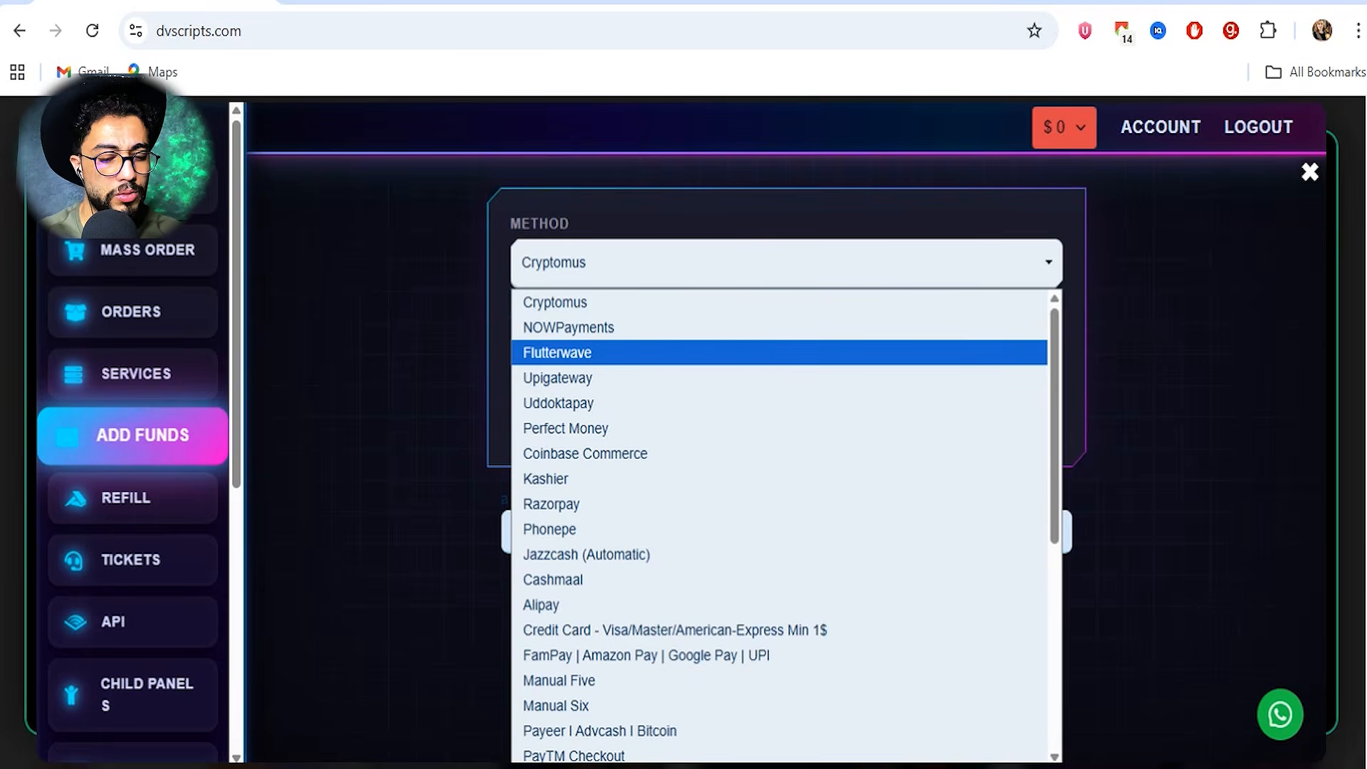
{"action": "left_click", "coordinate": [1309, 171]}
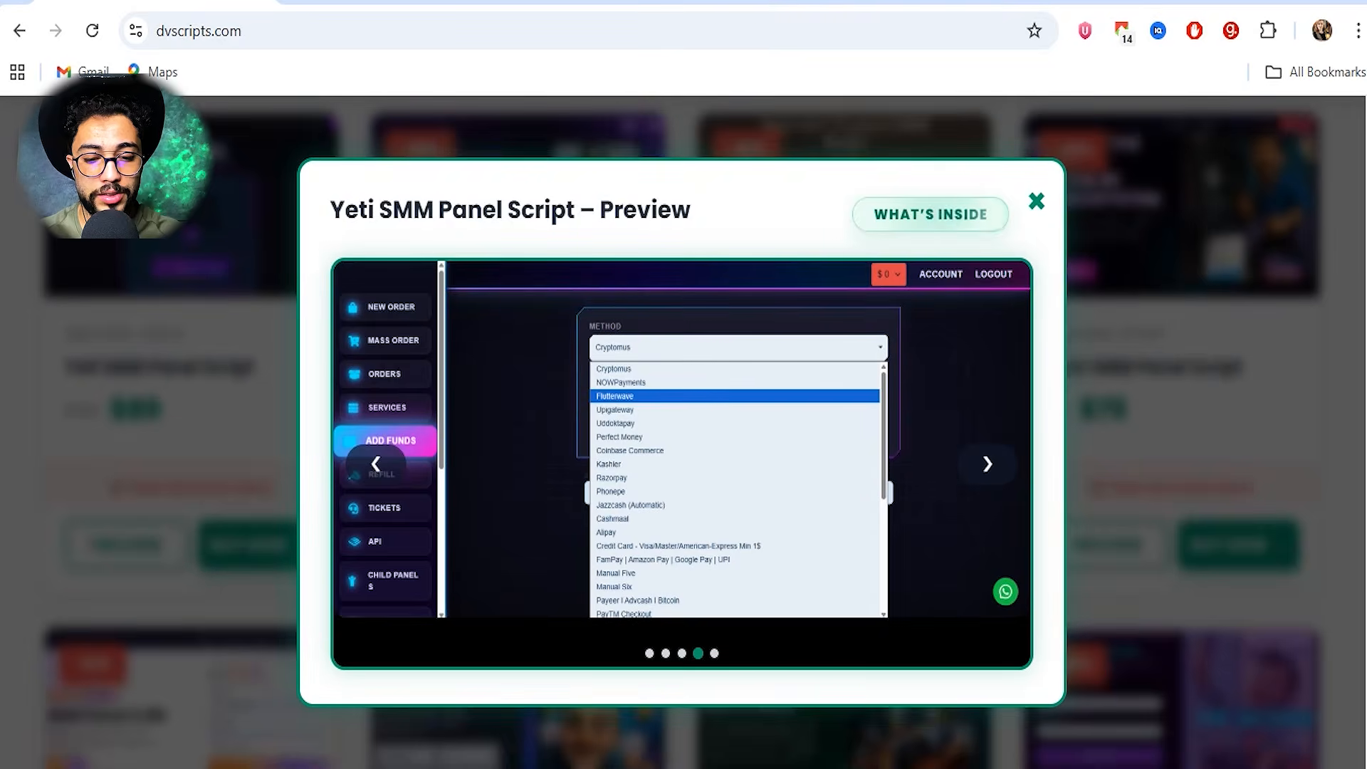
{"action": "left_click", "coordinate": [987, 465]}
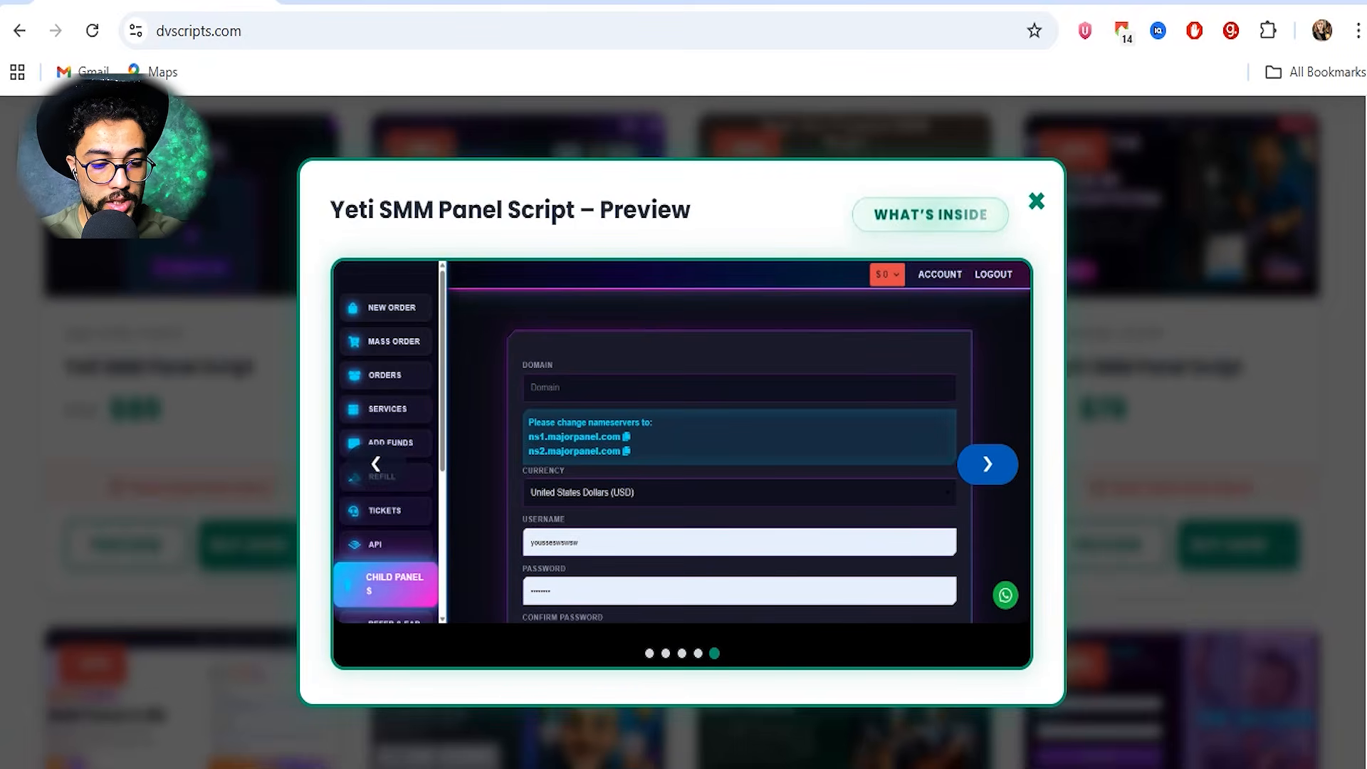
{"action": "left_click", "coordinate": [375, 465]}
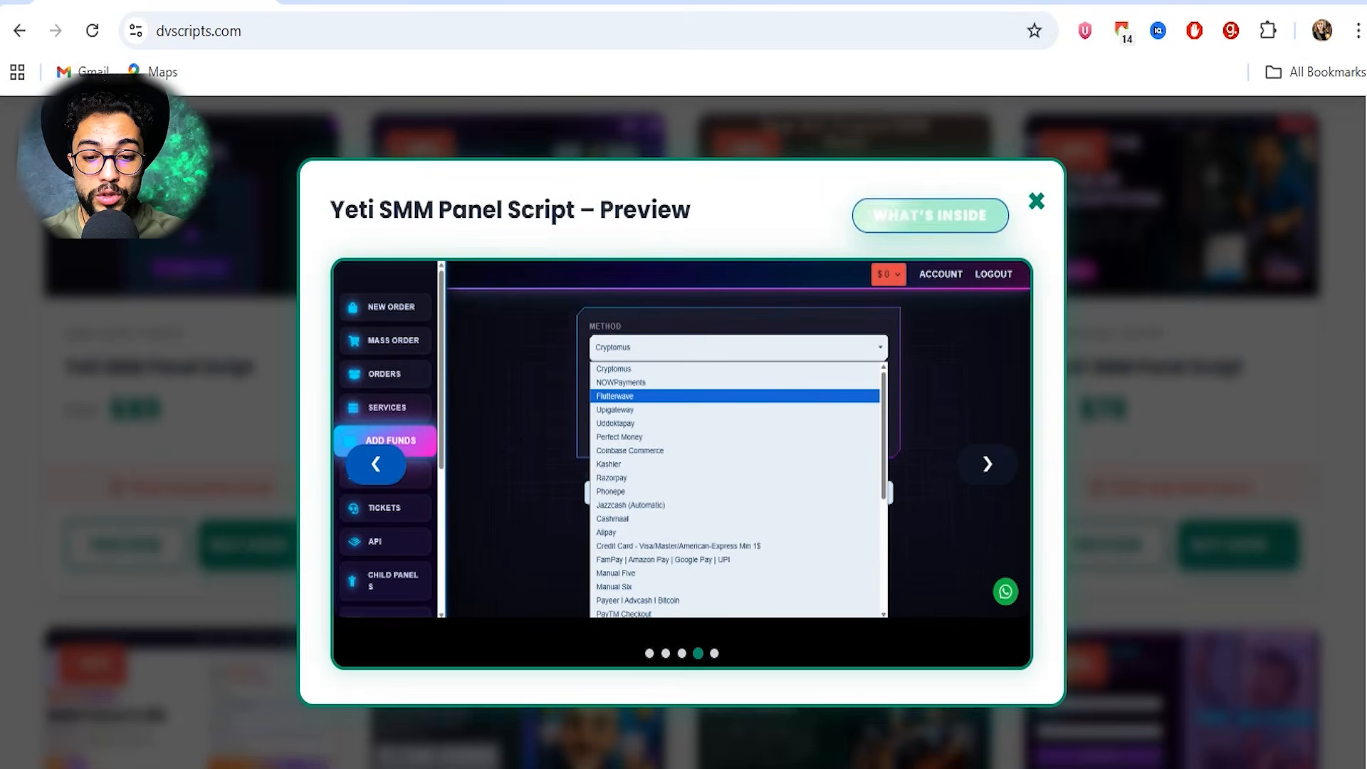
{"action": "left_click", "coordinate": [931, 215]}
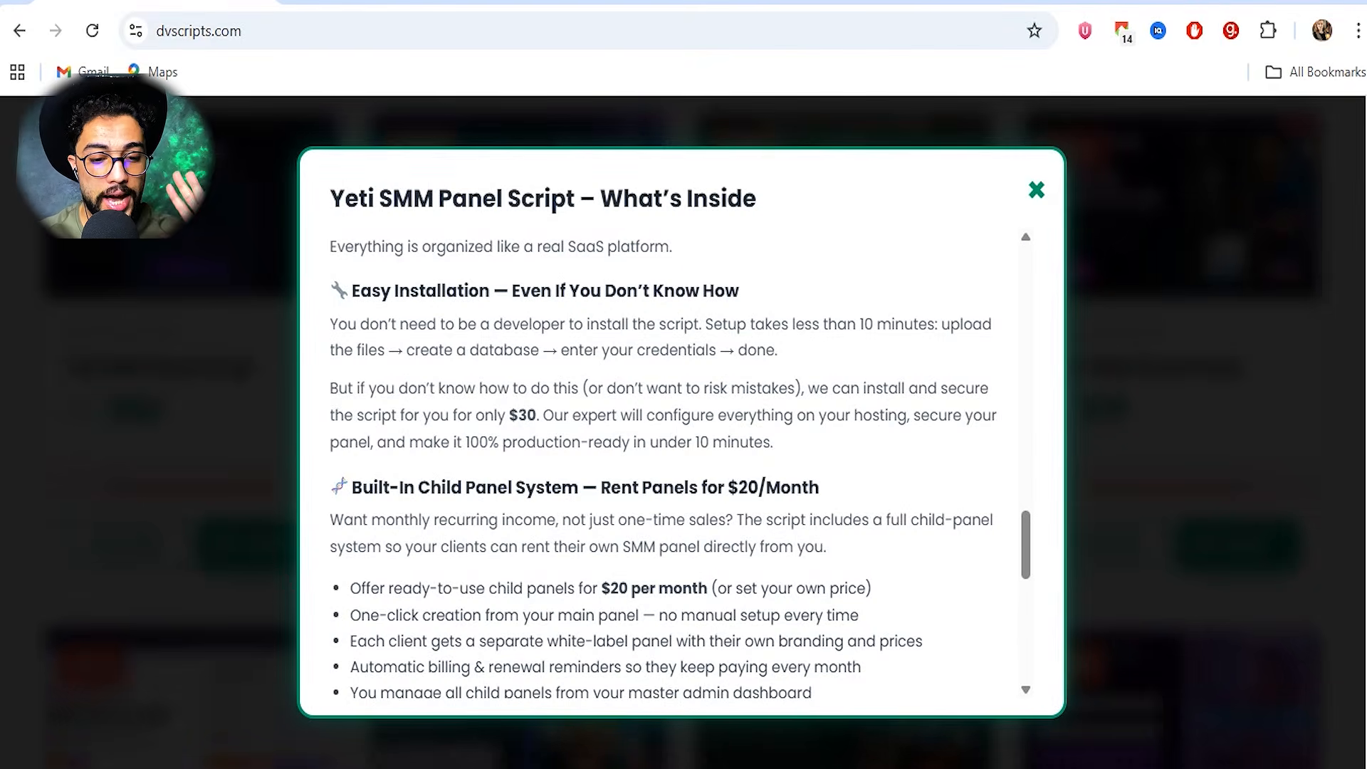
- Highlight 'Security' and the Auto-block malicious requests bullet, then scroll through the remaining Yeti features
{"action": "scroll", "coordinate": [662, 463], "scroll_direction": "up", "scroll_amount": 15}
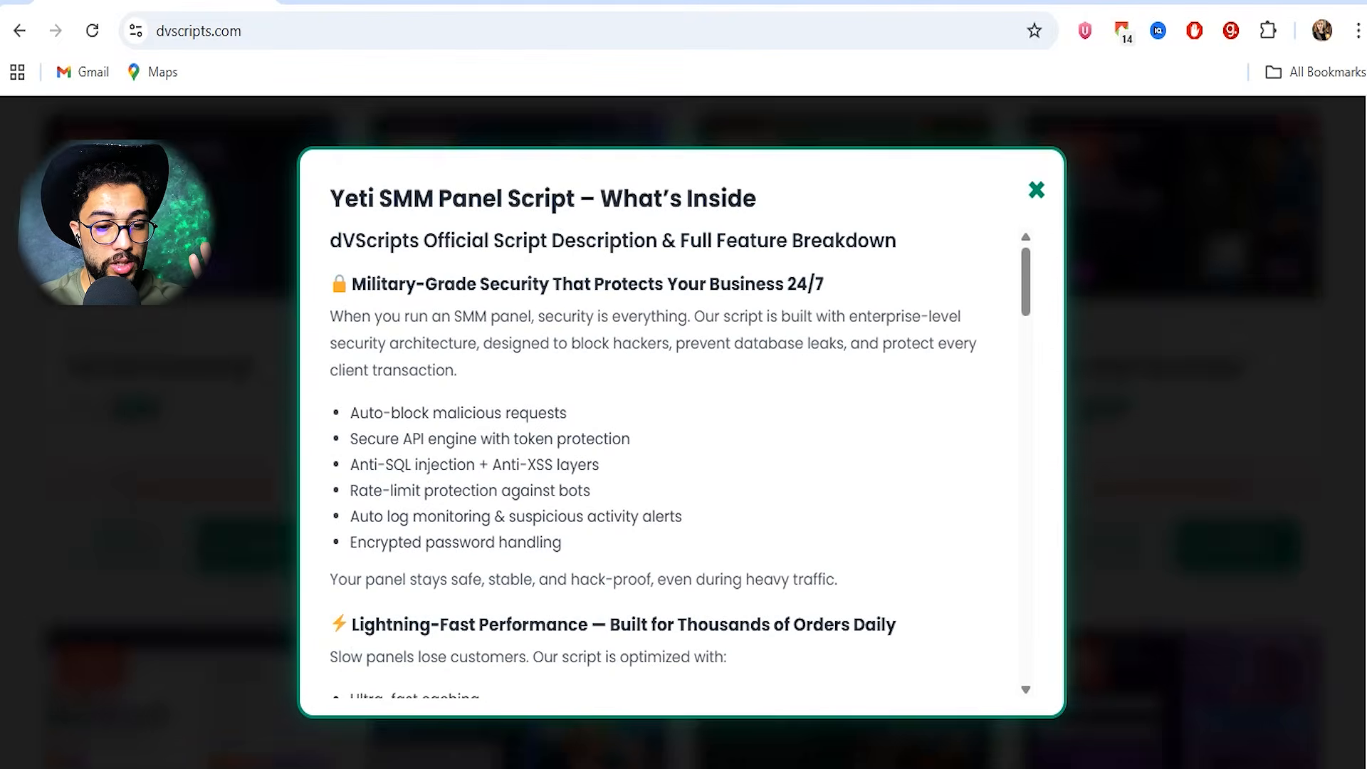
{"action": "scroll", "coordinate": [662, 463], "scroll_direction": "up", "scroll_amount": 3}
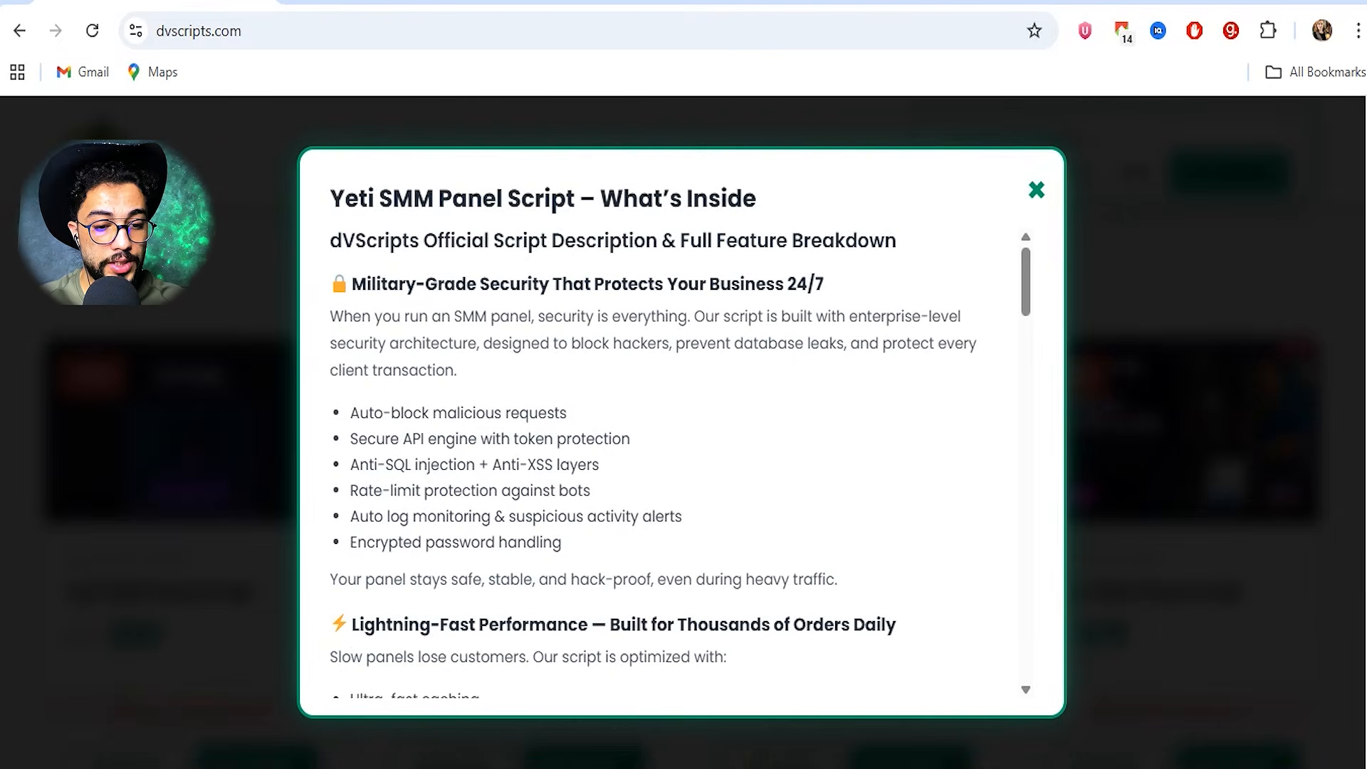
{"action": "left_click_drag", "start_coordinate": [481, 284], "coordinate": [549, 285]}
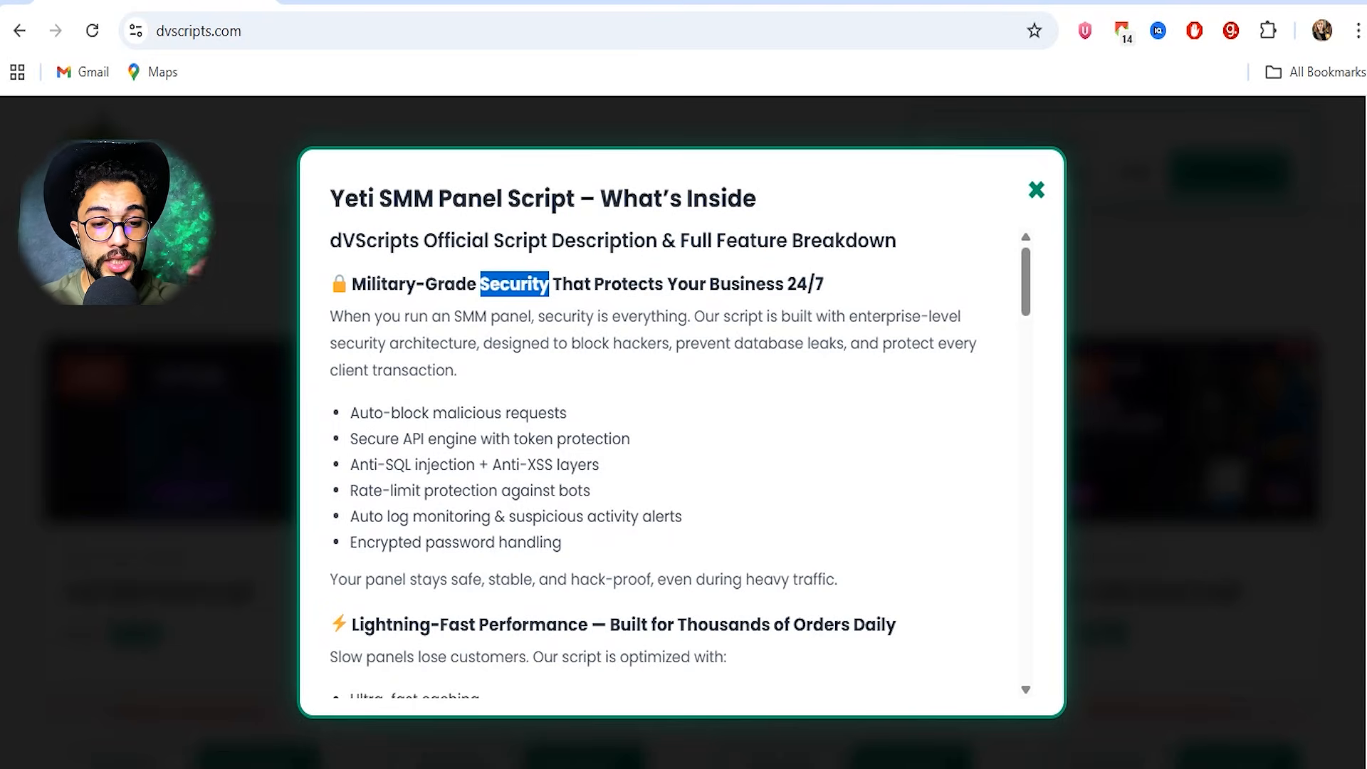
{"action": "scroll", "coordinate": [663, 463], "scroll_direction": "down", "scroll_amount": 2}
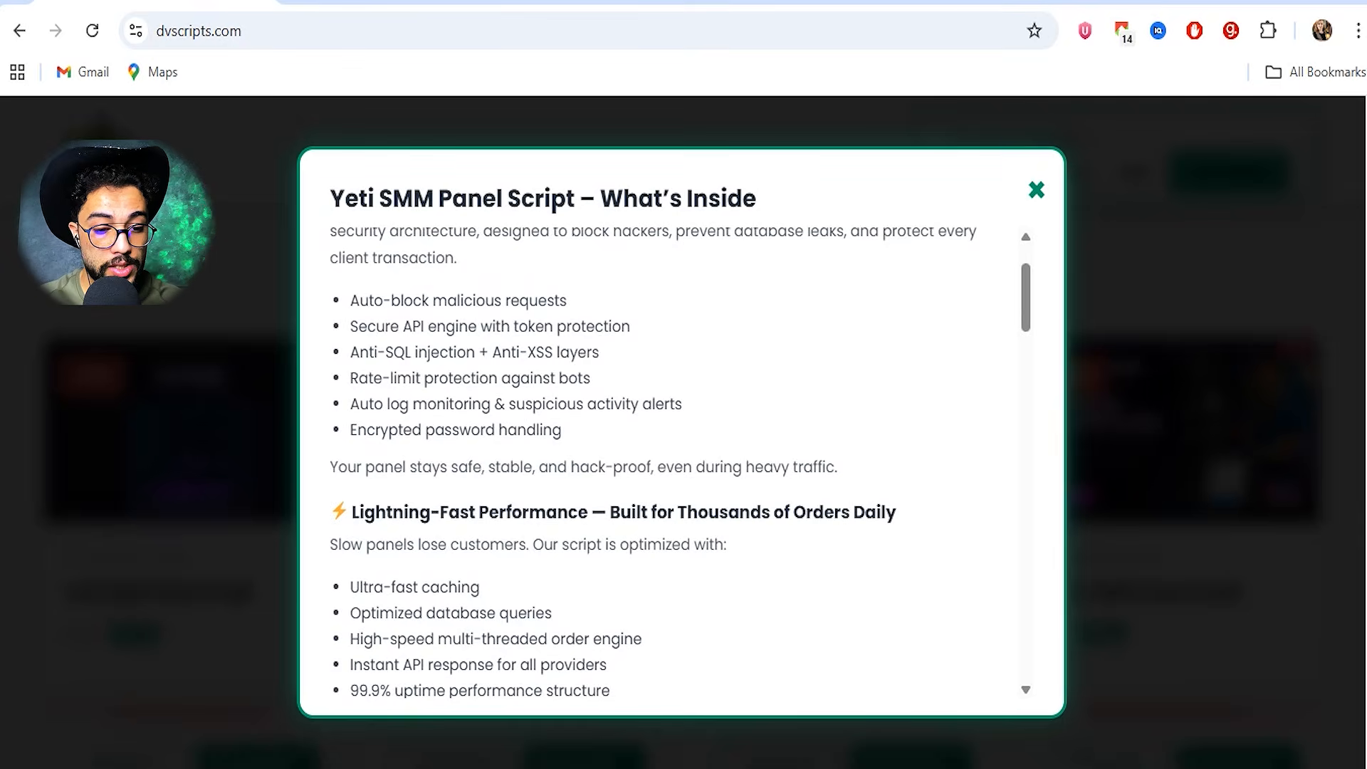
{"action": "left_click_drag", "start_coordinate": [359, 300], "coordinate": [567, 300]}
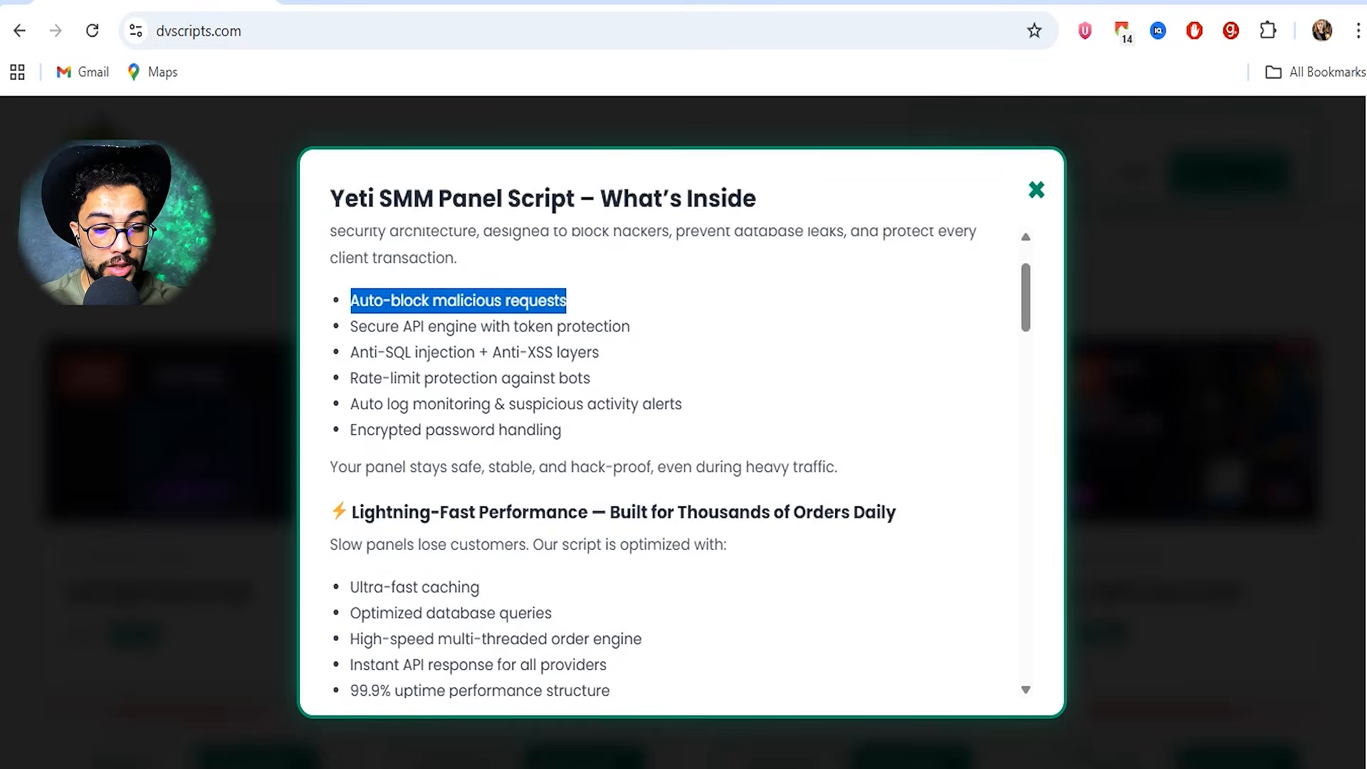
{"action": "scroll", "coordinate": [662, 463], "scroll_direction": "down", "scroll_amount": 6}
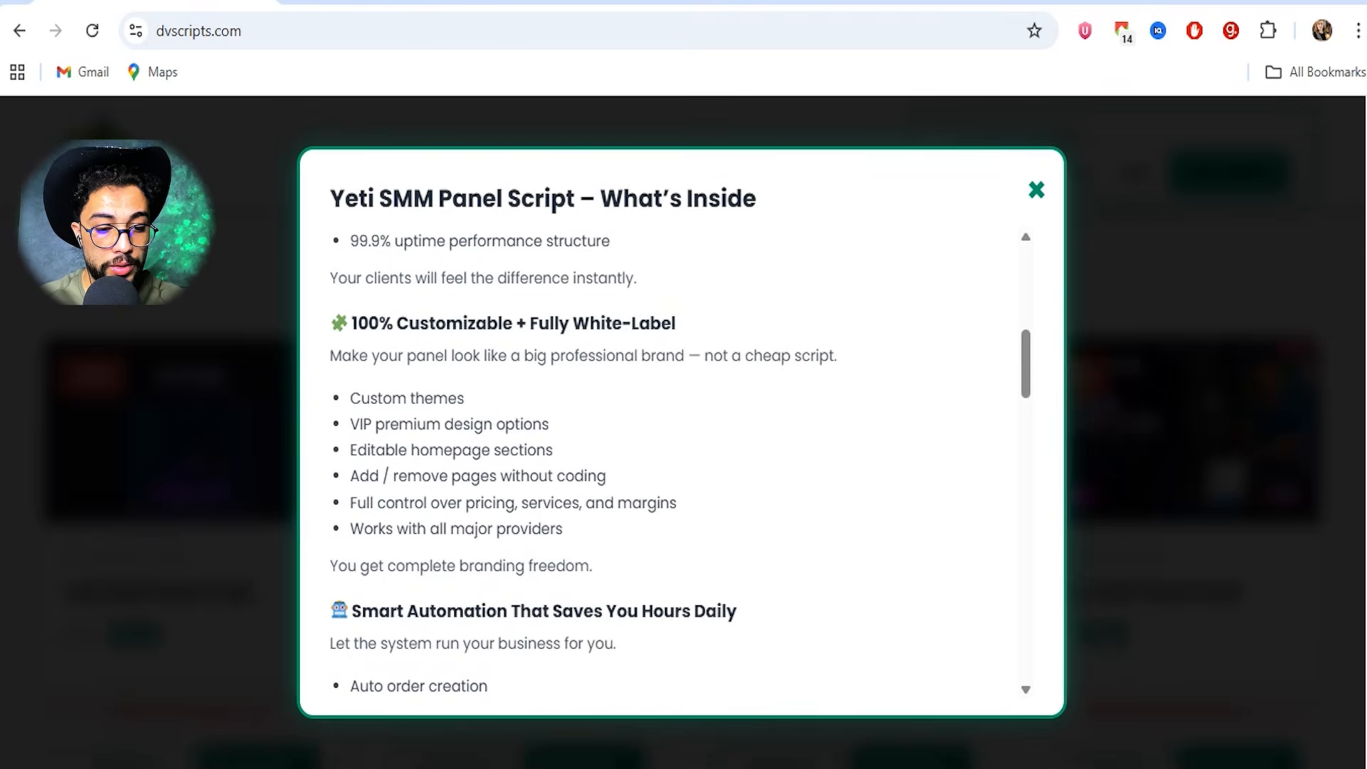
{"action": "scroll", "coordinate": [662, 463], "scroll_direction": "down", "scroll_amount": 8}
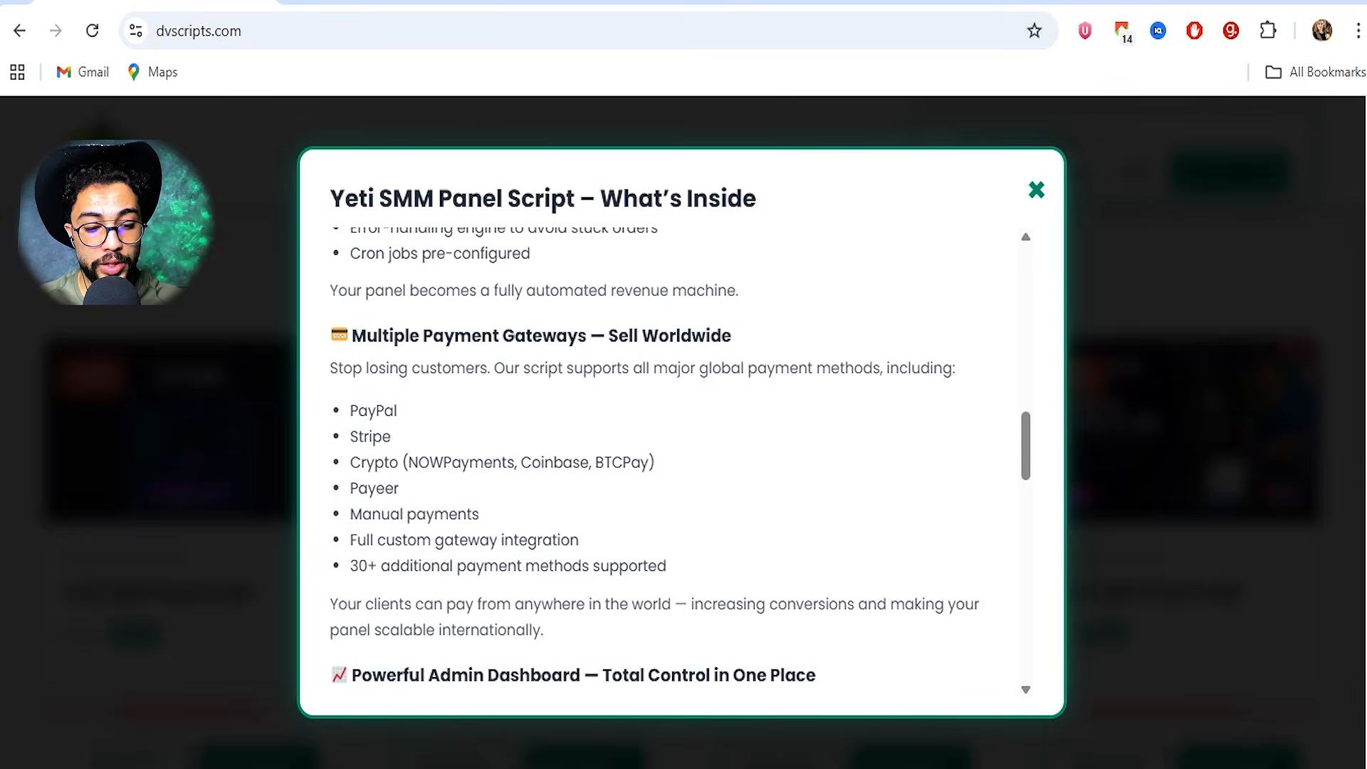
{"action": "scroll", "coordinate": [662, 463], "scroll_direction": "down", "scroll_amount": 12}
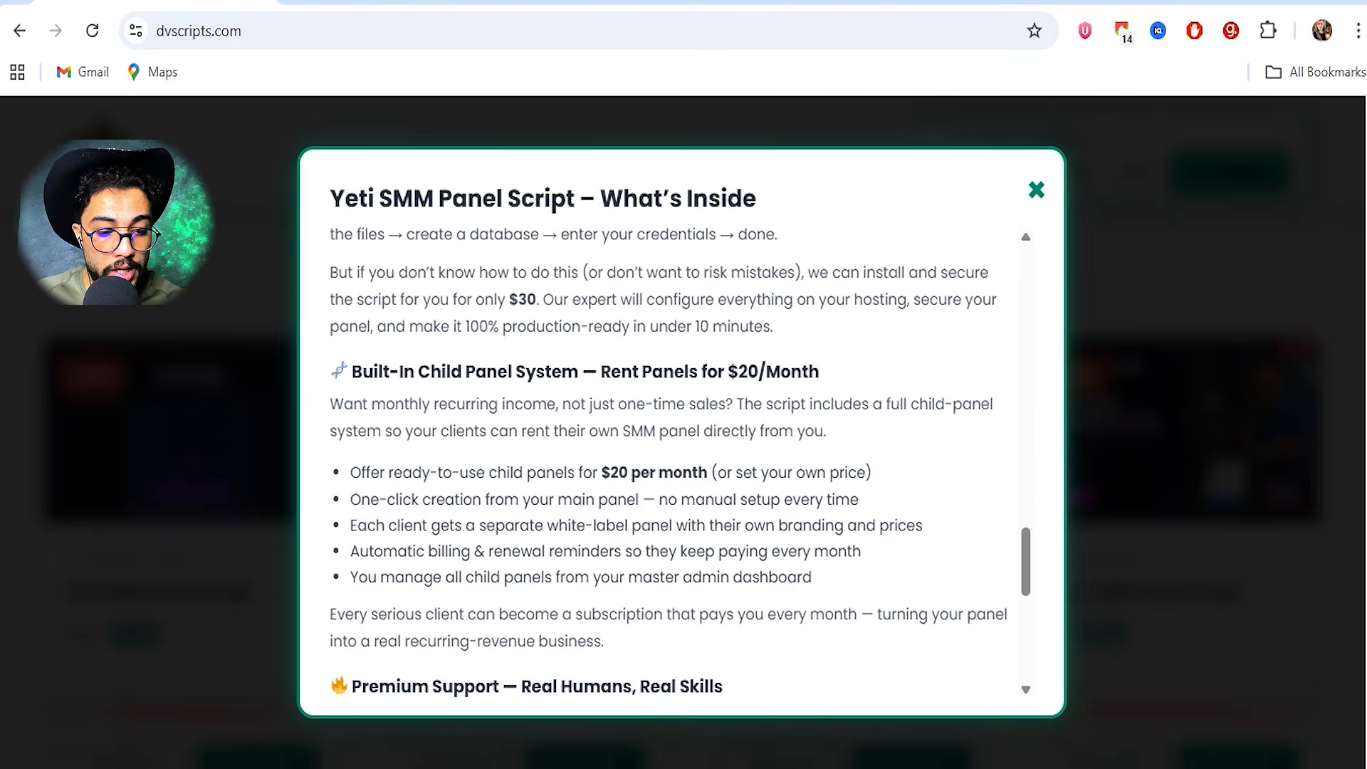
{"action": "scroll", "coordinate": [662, 462], "scroll_direction": "down", "scroll_amount": 2}
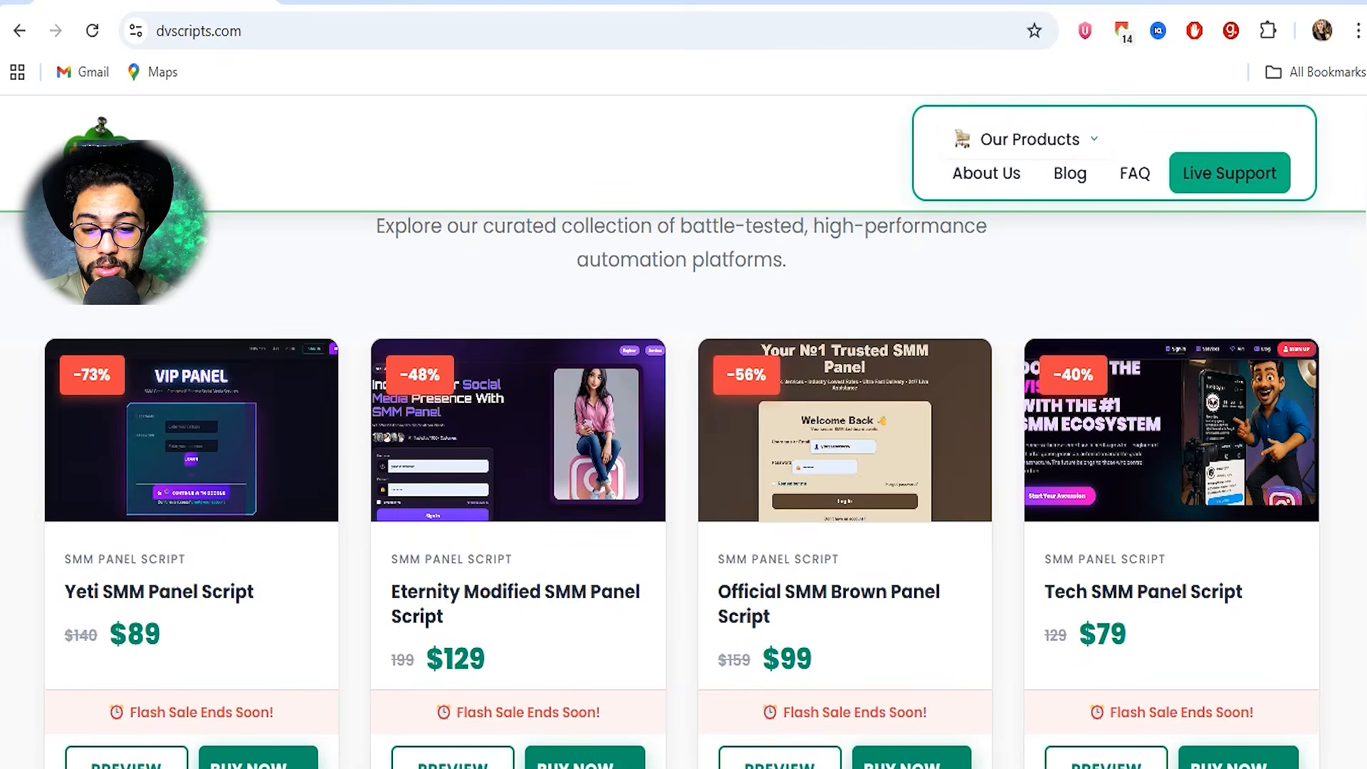
{"action": "scroll", "coordinate": [749, 426], "scroll_direction": "down", "scroll_amount": 5}
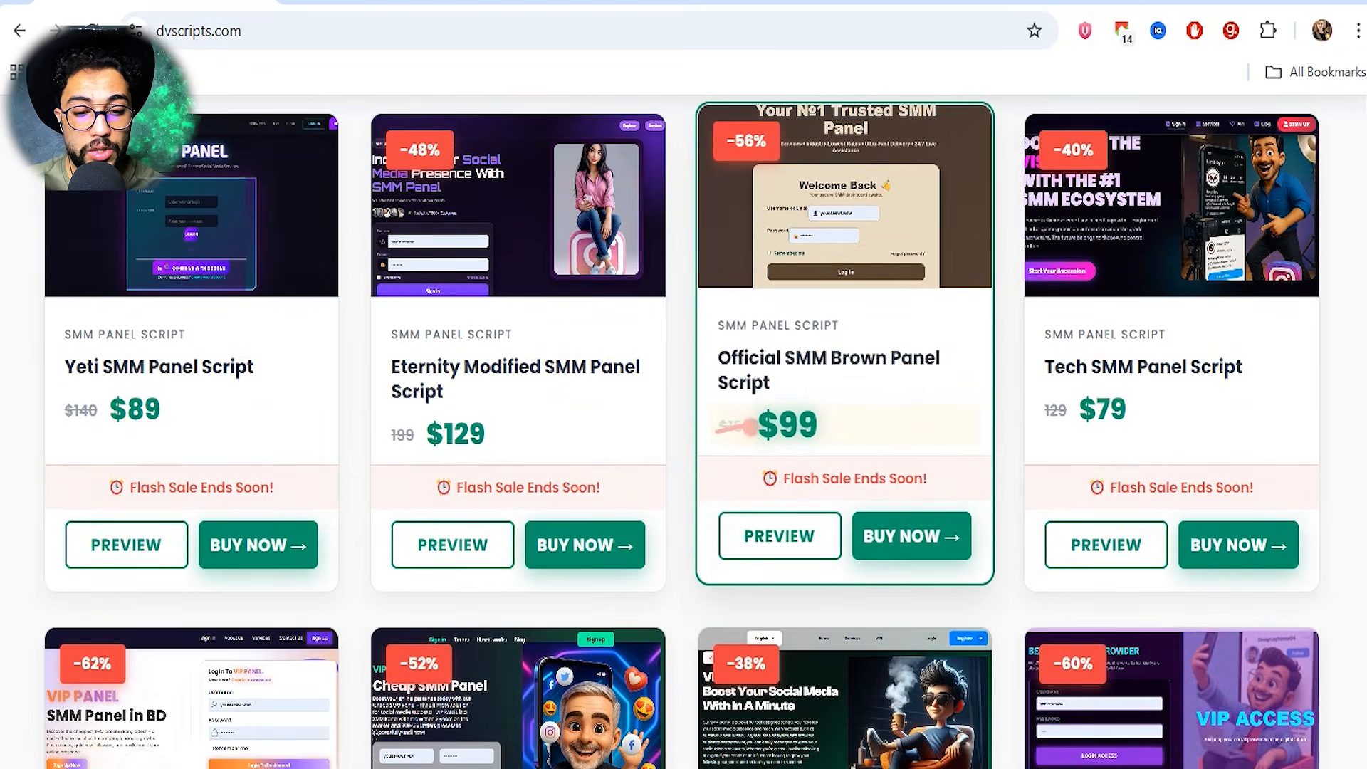
{"action": "scroll", "coordinate": [748, 426], "scroll_direction": "down", "scroll_amount": 3}
{"action": "scroll", "coordinate": [93, 598], "scroll_direction": "down", "scroll_amount": 2}
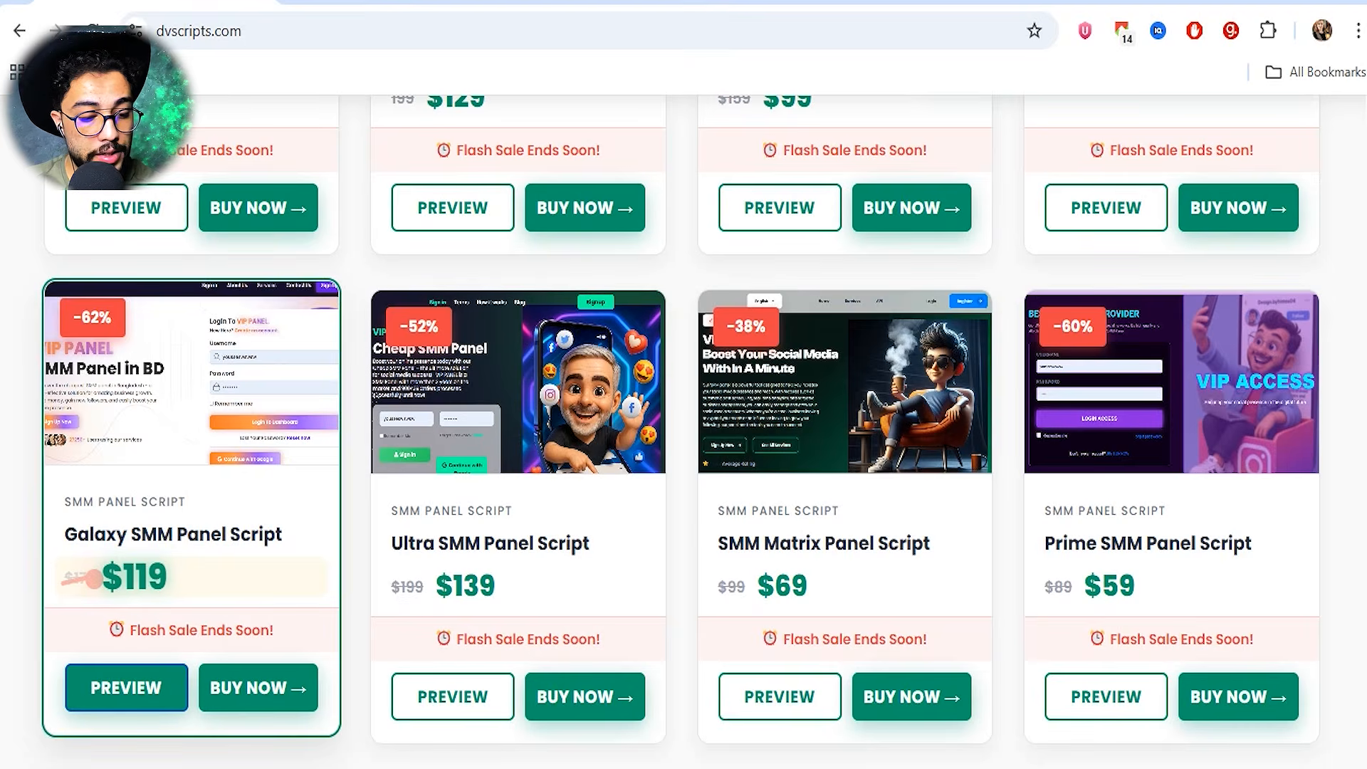
{"action": "left_click", "coordinate": [126, 687]}
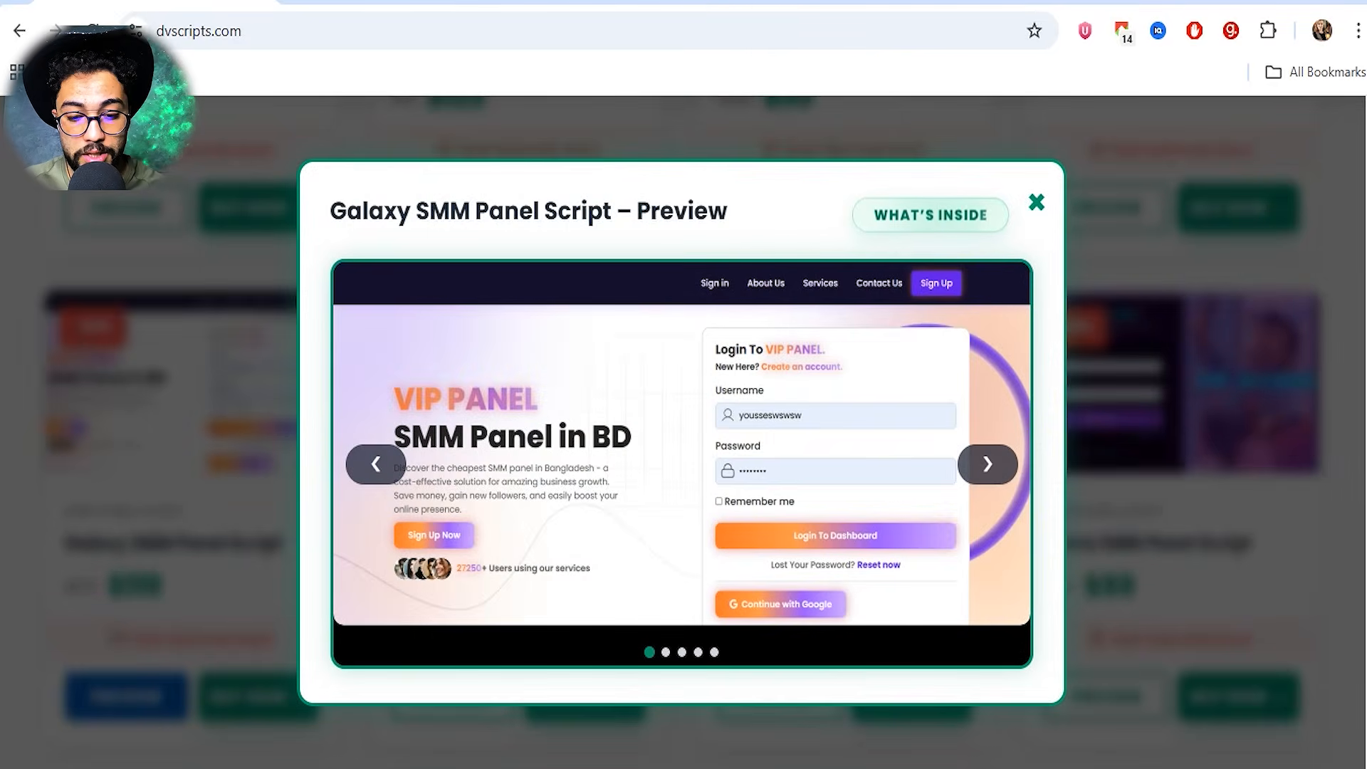
{"action": "left_click", "coordinate": [988, 464]}
{"action": "left_click", "coordinate": [987, 464]}
{"action": "left_click", "coordinate": [988, 464]}
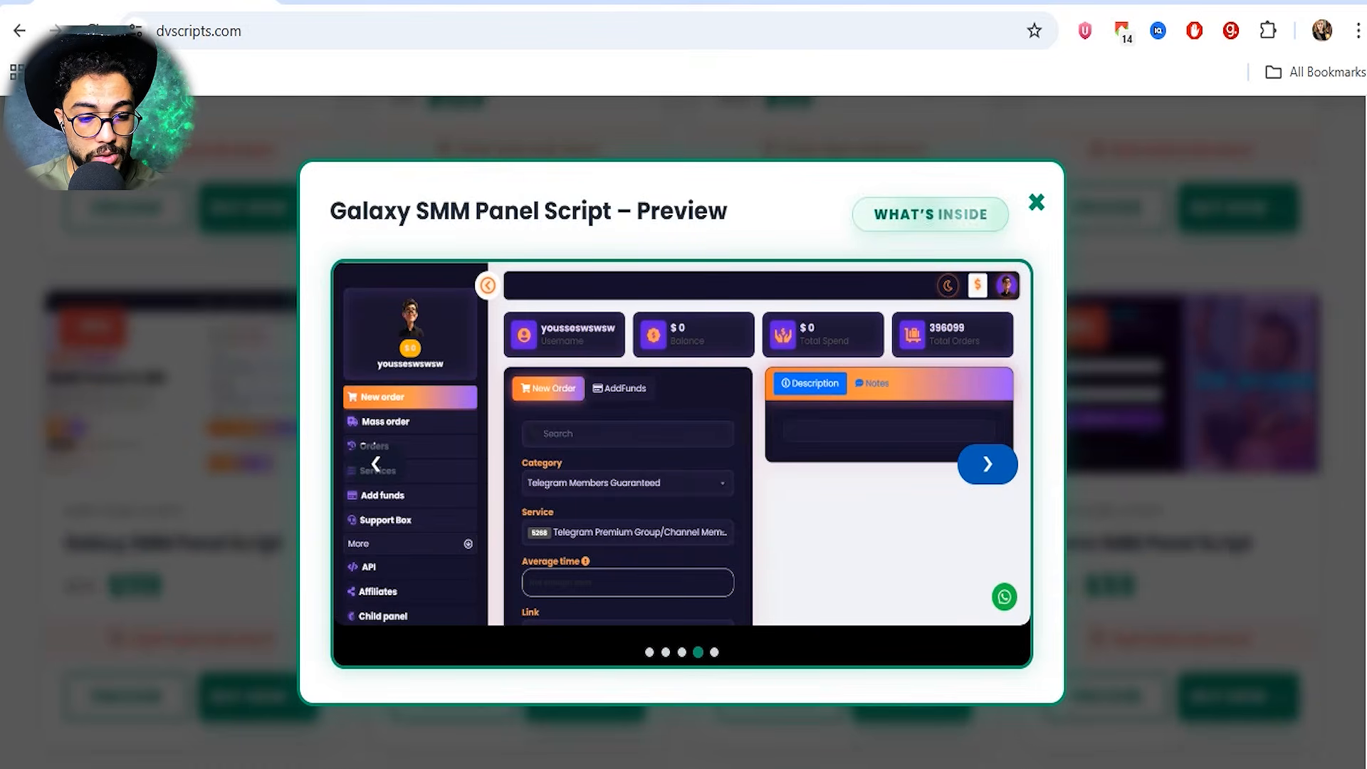
{"action": "left_click", "coordinate": [376, 464]}
{"action": "left_click", "coordinate": [584, 455]}
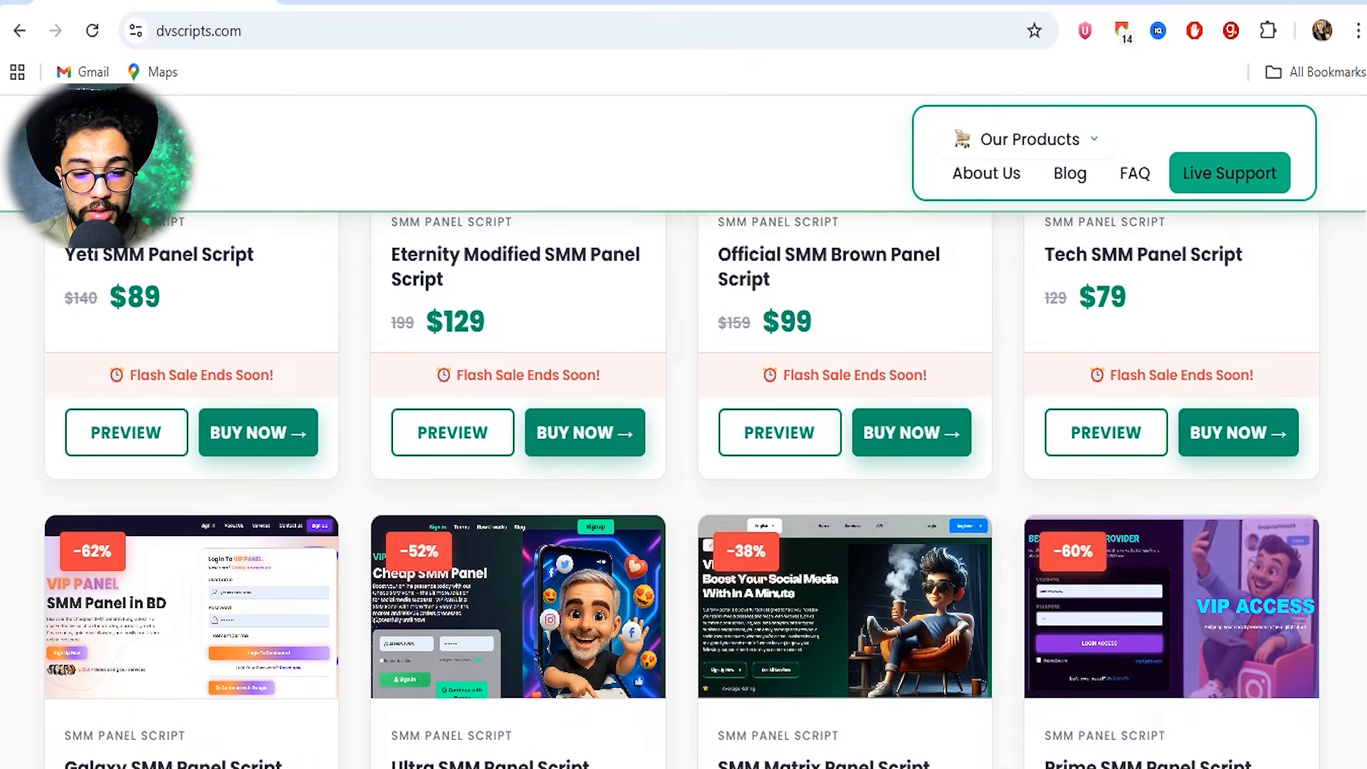
{"action": "scroll", "coordinate": [733, 437], "scroll_direction": "up", "scroll_amount": 3}
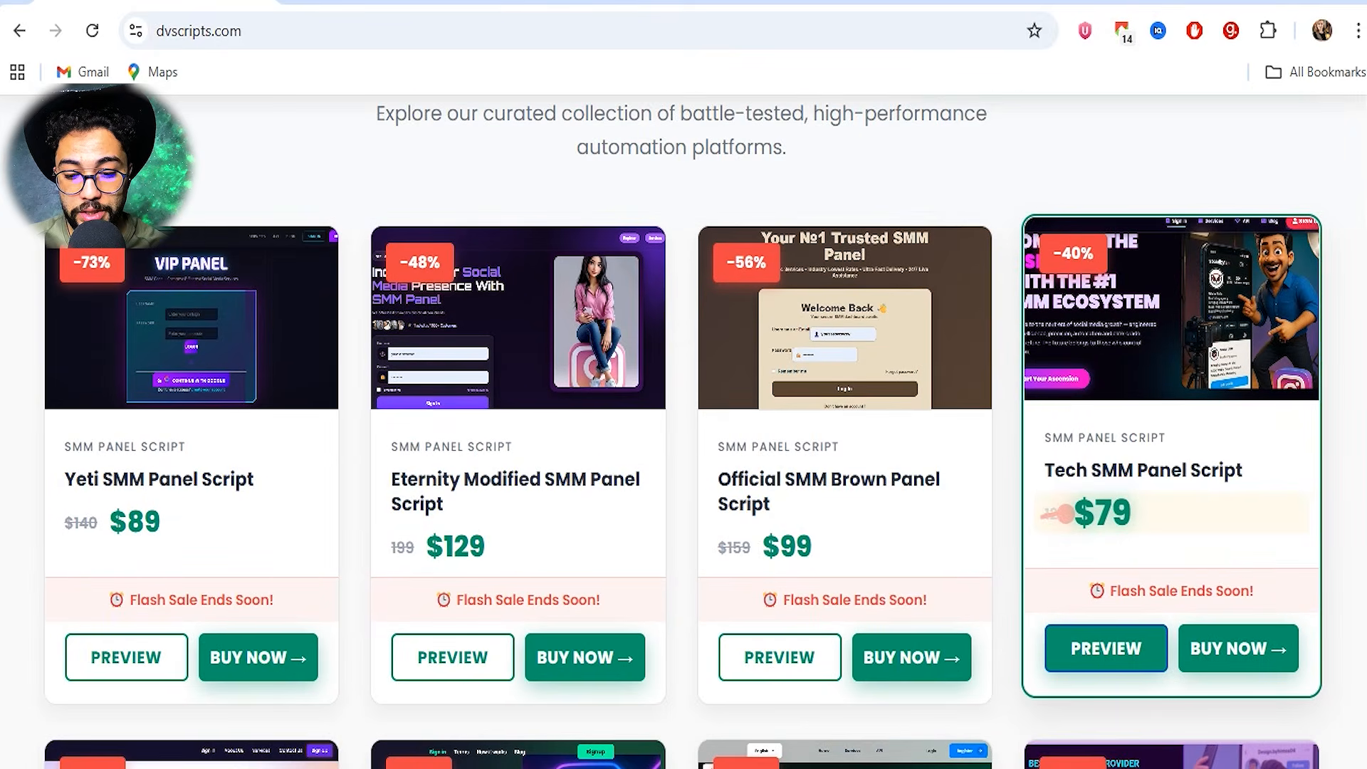
{"action": "left_click", "coordinate": [1106, 649]}
{"action": "left_click", "coordinate": [987, 465]}
{"action": "left_click", "coordinate": [988, 464]}
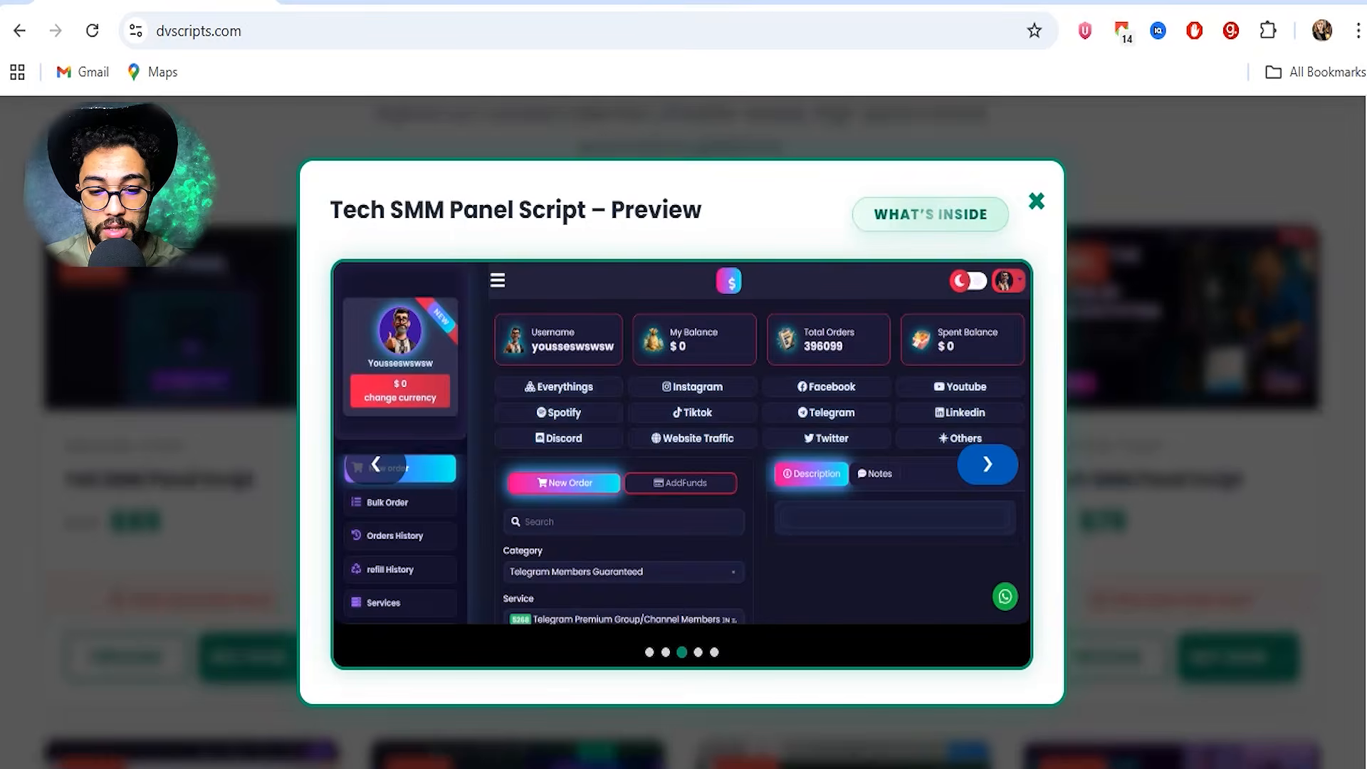
{"action": "left_click", "coordinate": [987, 465]}
{"action": "left_click", "coordinate": [1037, 202]}
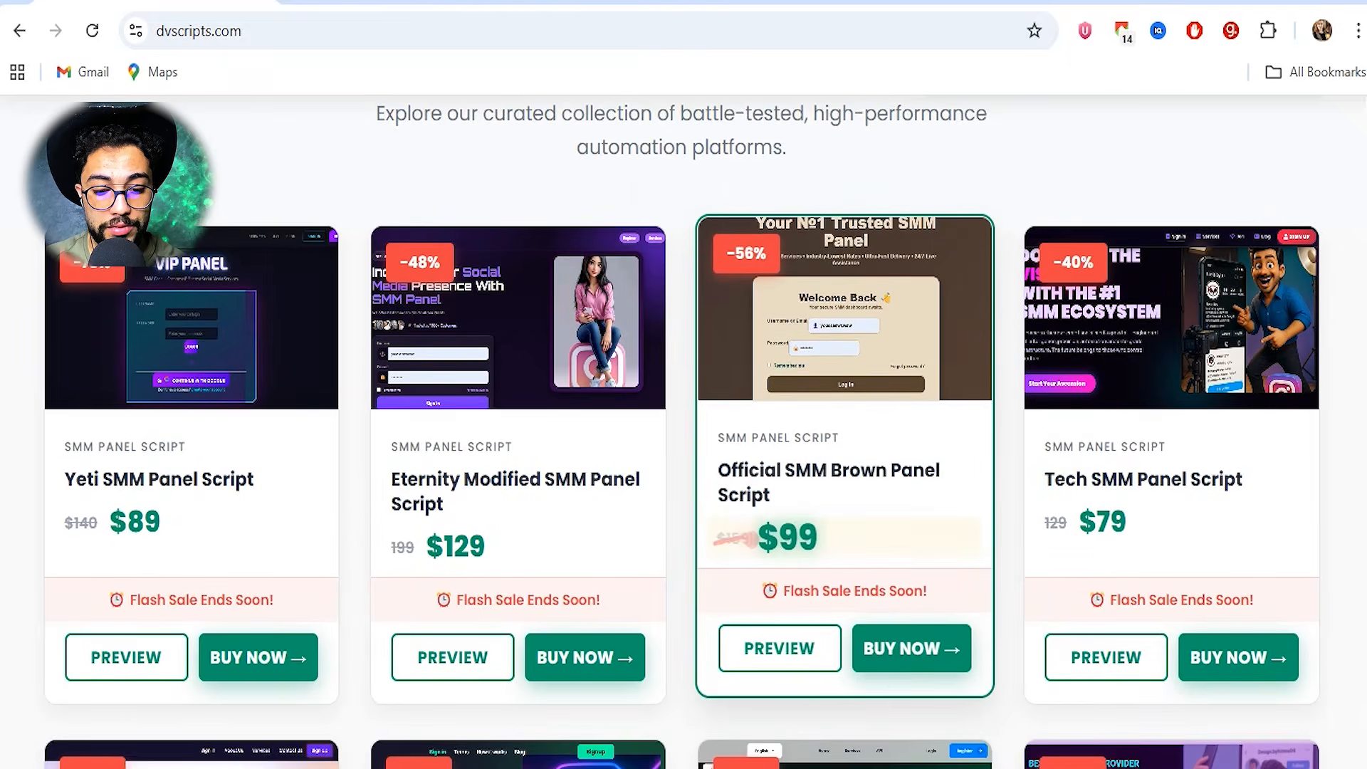
{"action": "scroll", "coordinate": [751, 436], "scroll_direction": "down", "scroll_amount": 2}
{"action": "left_click", "coordinate": [779, 541]}
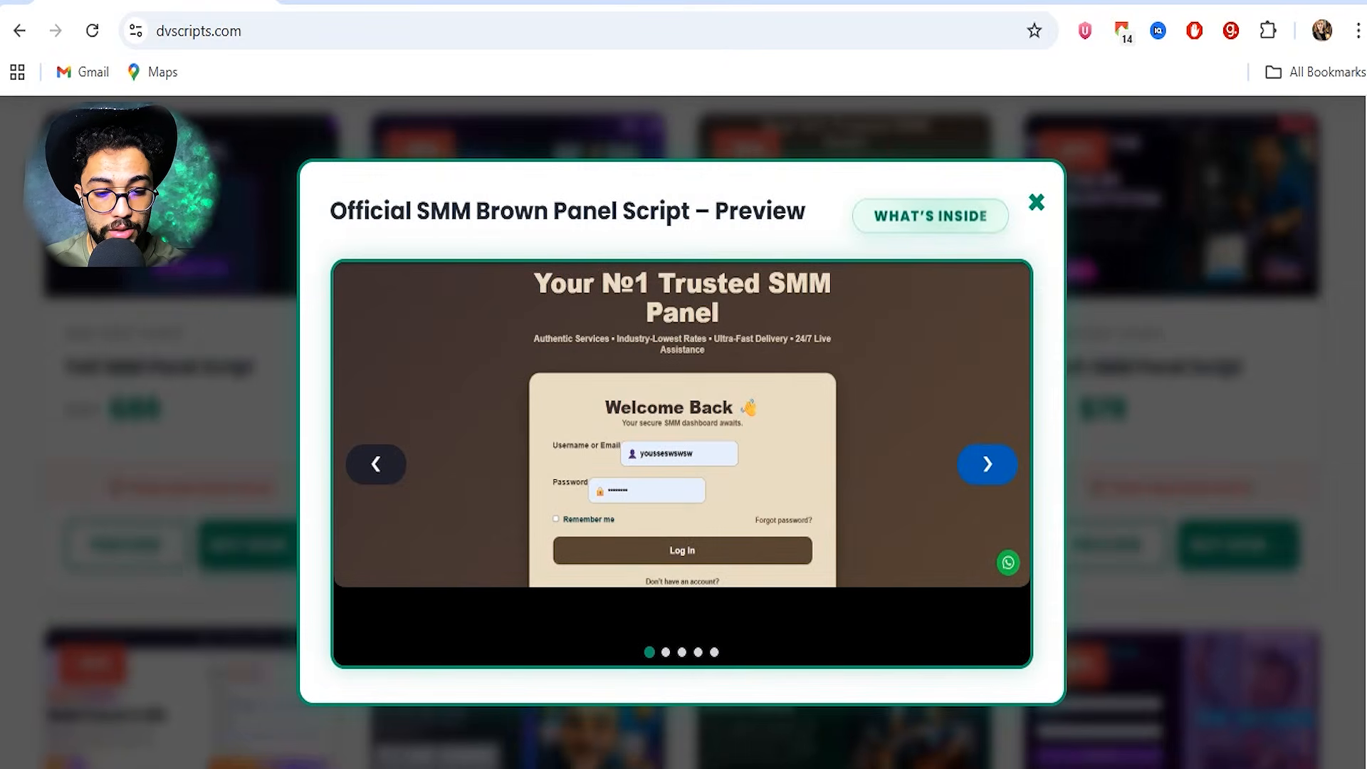
{"action": "left_click", "coordinate": [988, 464]}
{"action": "left_click", "coordinate": [987, 464]}
{"action": "left_click", "coordinate": [987, 465]}
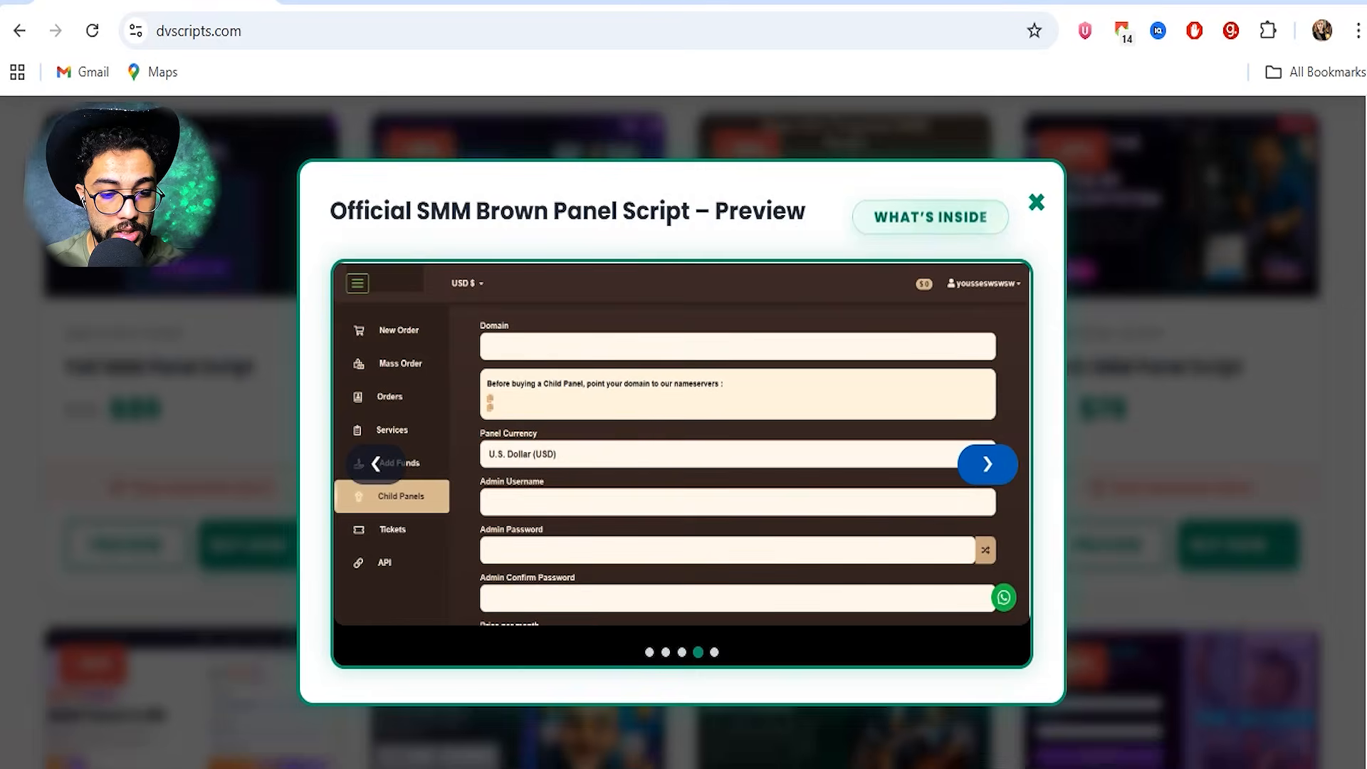
{"action": "left_click", "coordinate": [987, 464]}
{"action": "left_click", "coordinate": [1037, 202]}
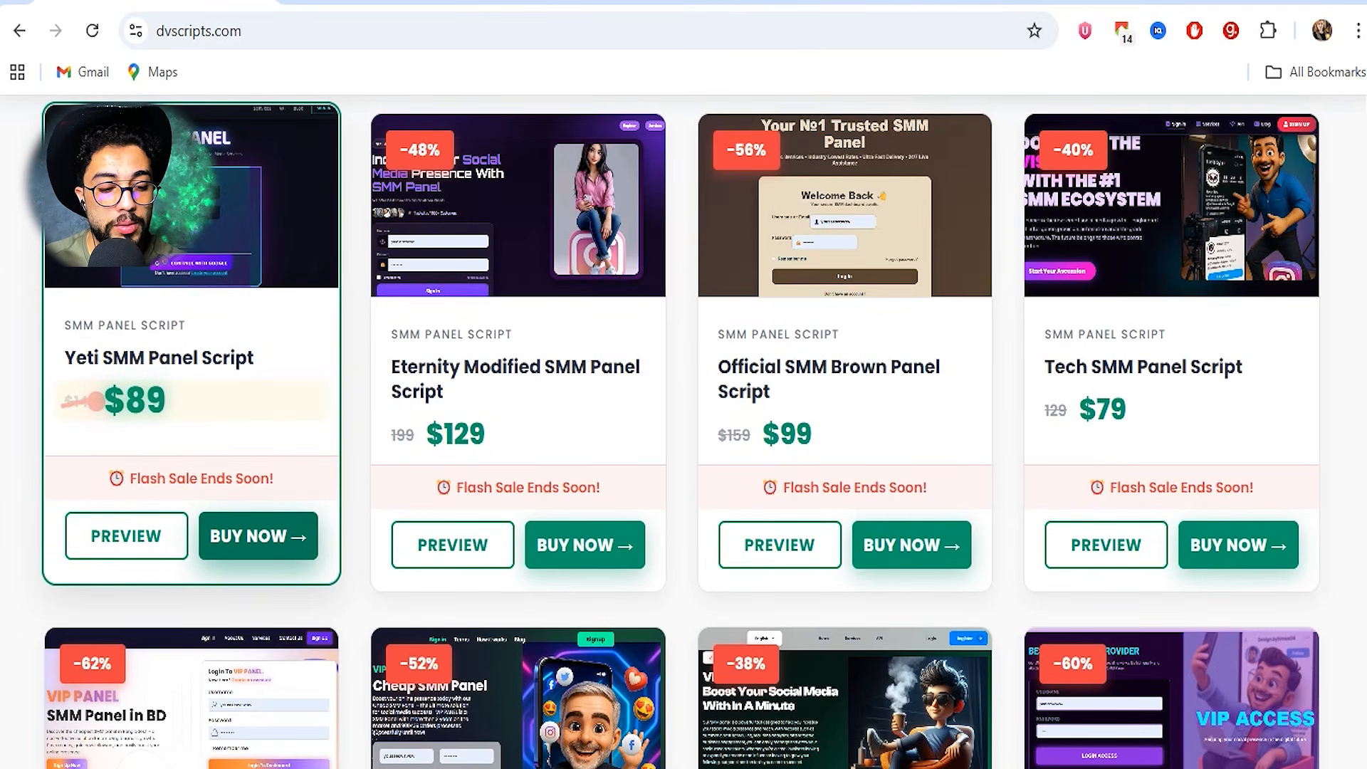
- Start buying the Yeti script with the $30 installation add-on, then back out to the listing
{"action": "left_click", "coordinate": [258, 535]}
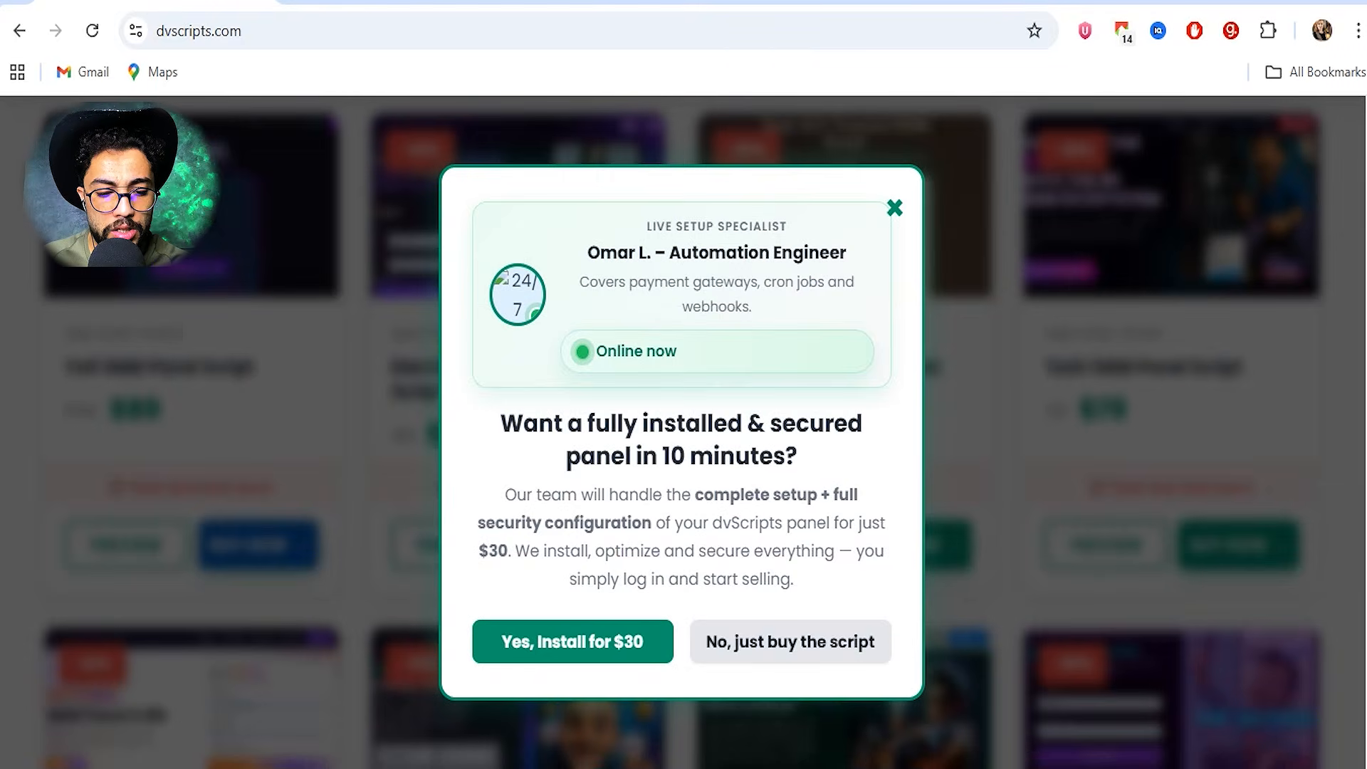
{"action": "scroll", "coordinate": [683, 427], "scroll_direction": "down", "scroll_amount": 2}
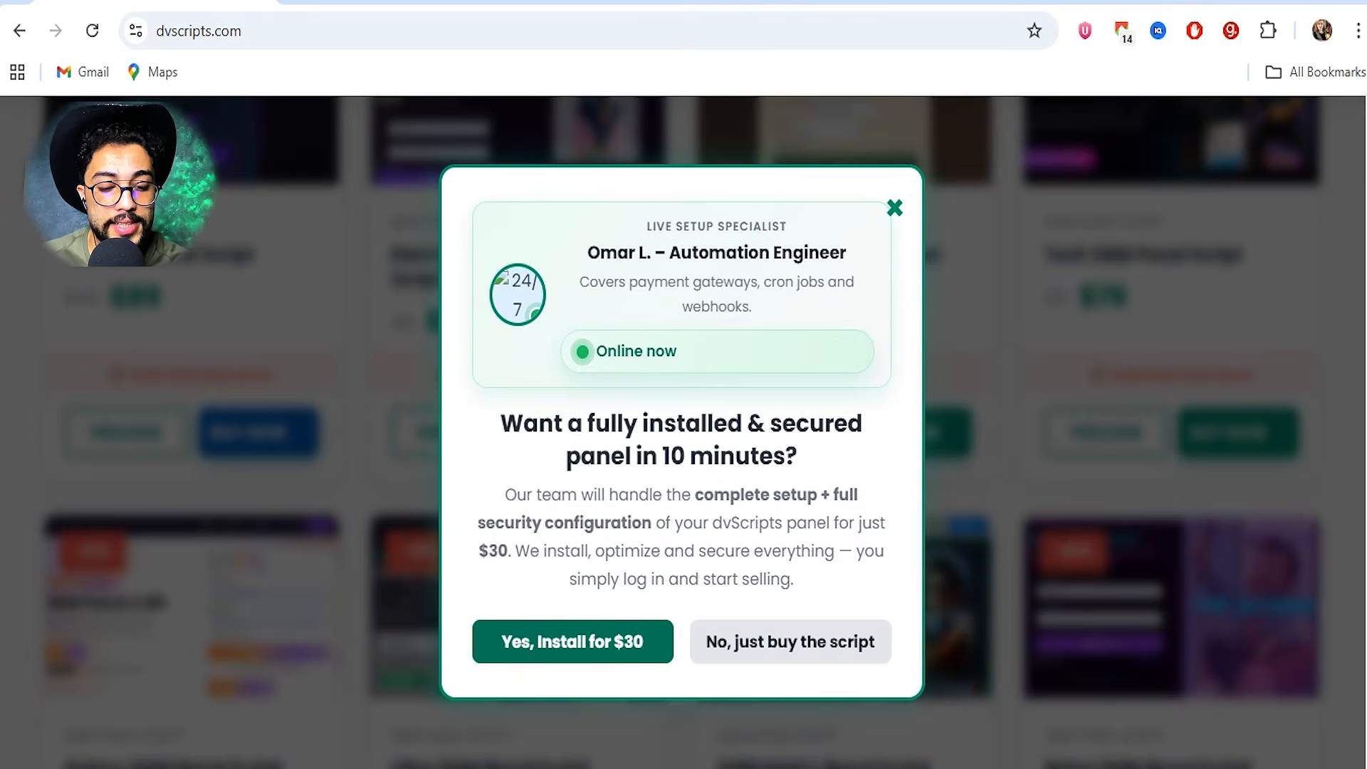
{"action": "left_click", "coordinate": [572, 642]}
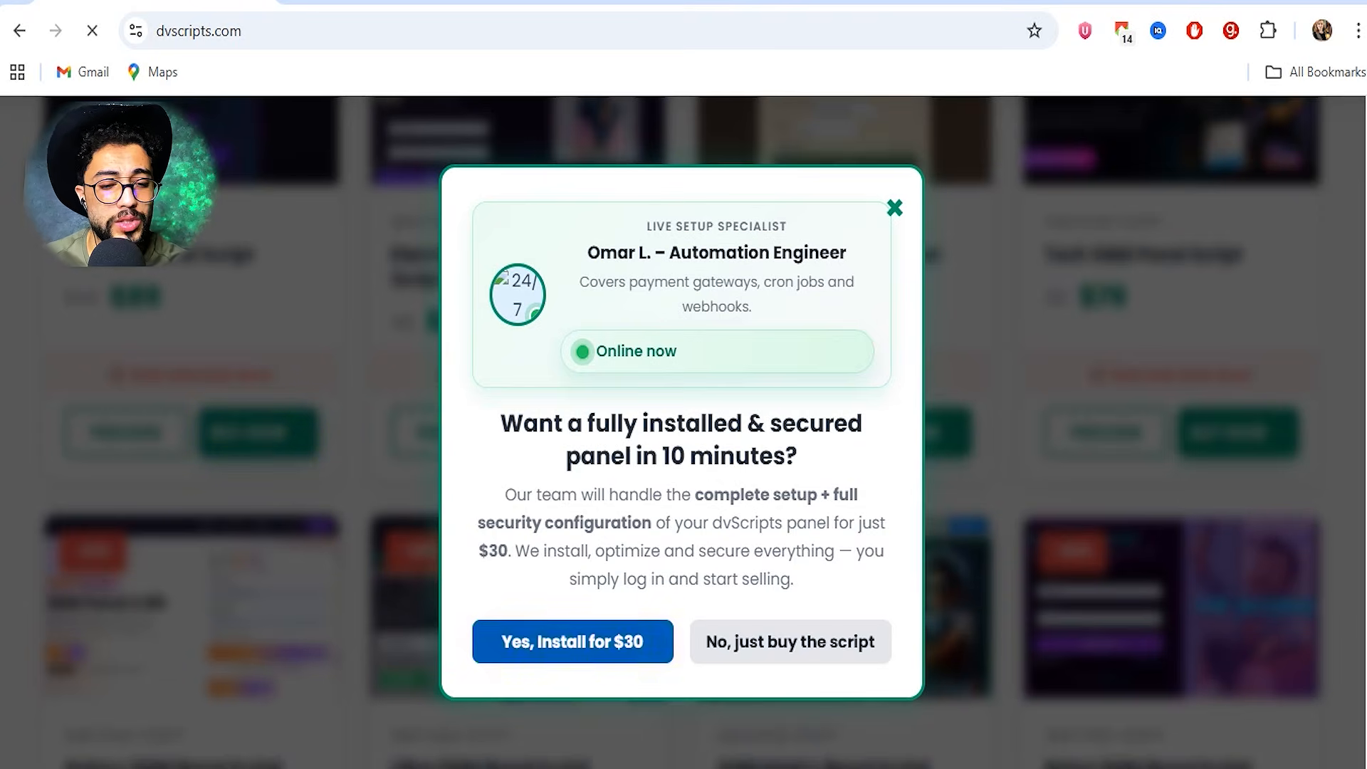
{"action": "scroll", "coordinate": [684, 427], "scroll_direction": "down", "scroll_amount": 3}
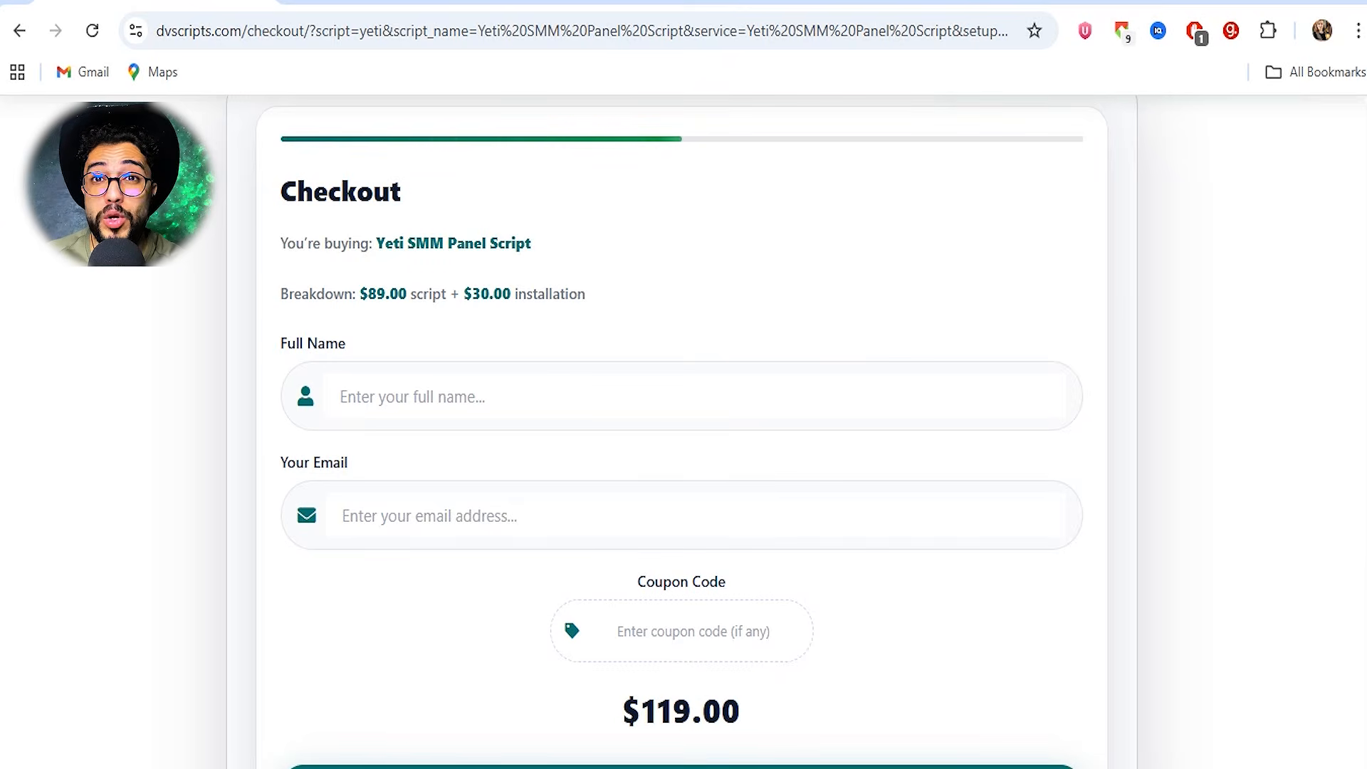
{"action": "key", "text": "alt+Left"}
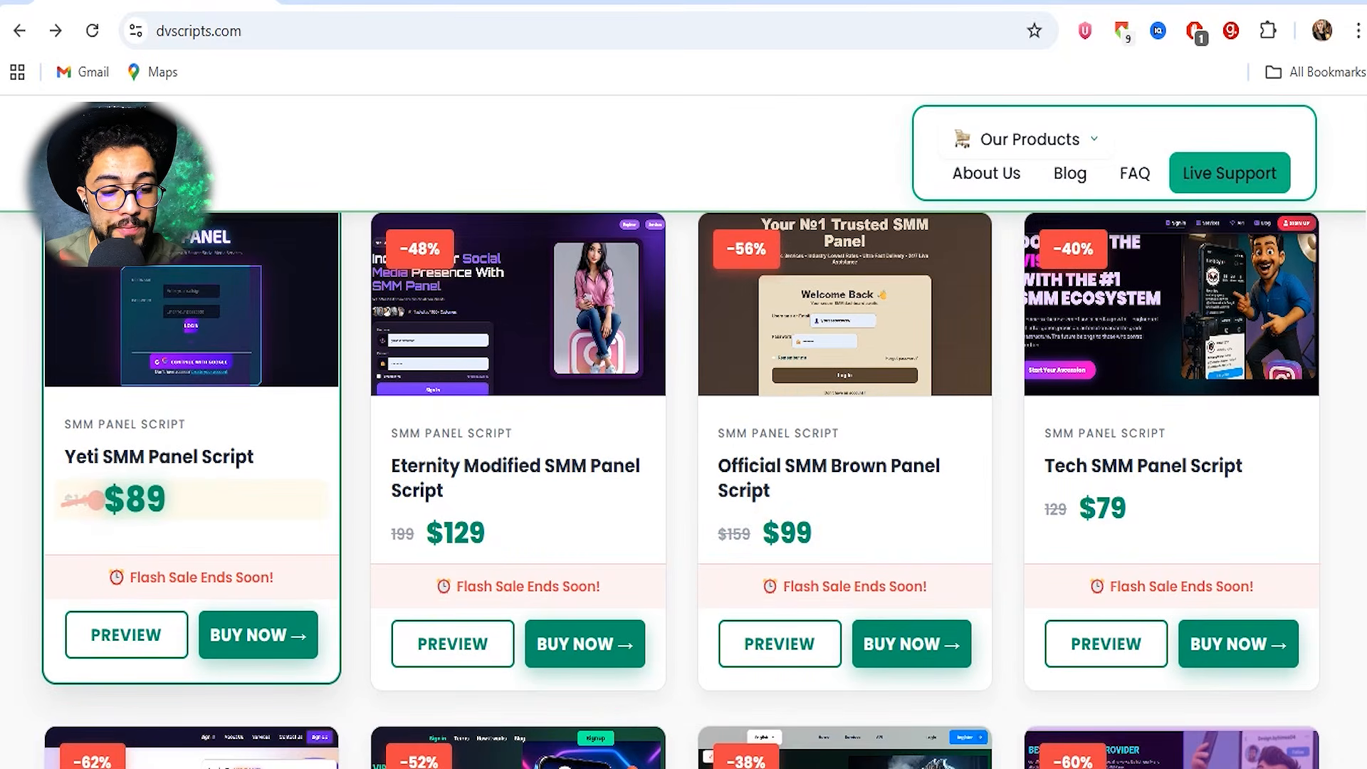
- Buy the Yeti script alone for $89.00, declining the installation service
{"action": "left_click", "coordinate": [258, 635]}
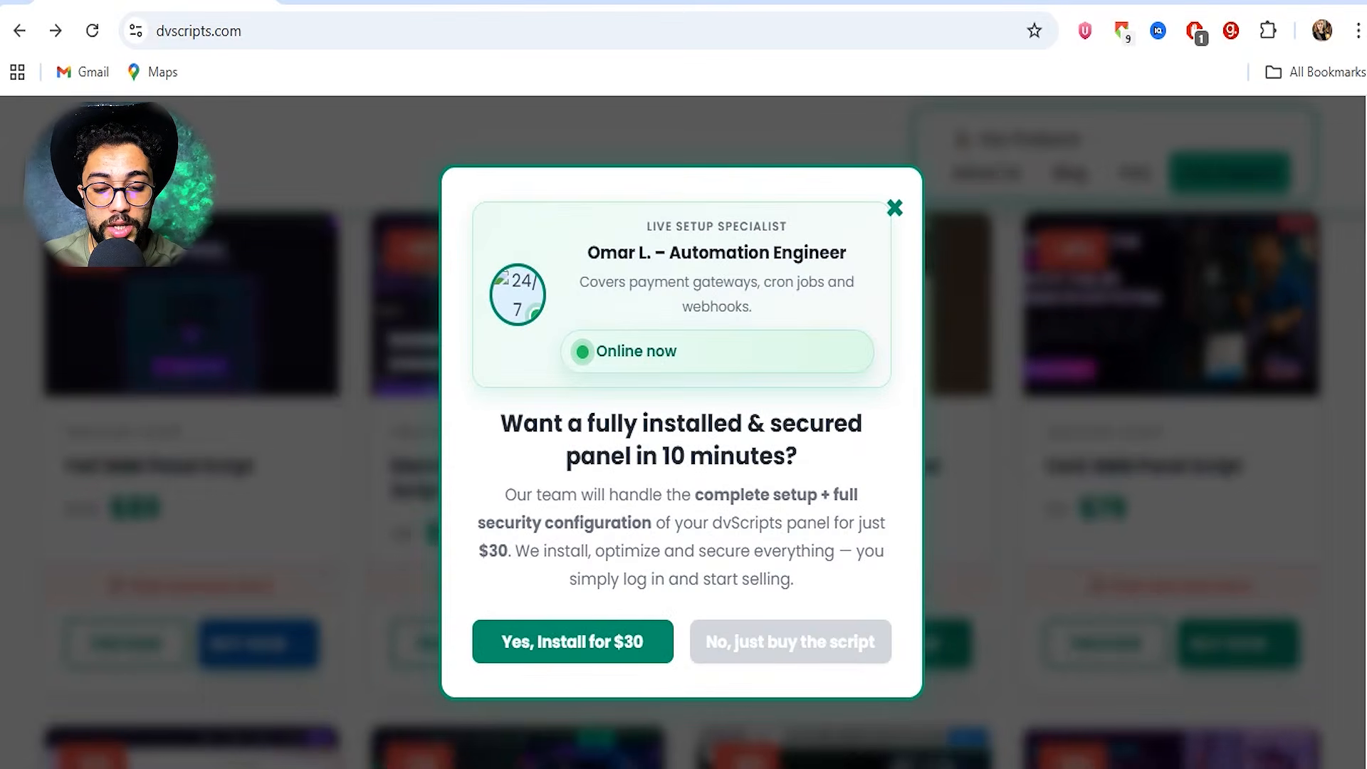
{"action": "left_click", "coordinate": [790, 641]}
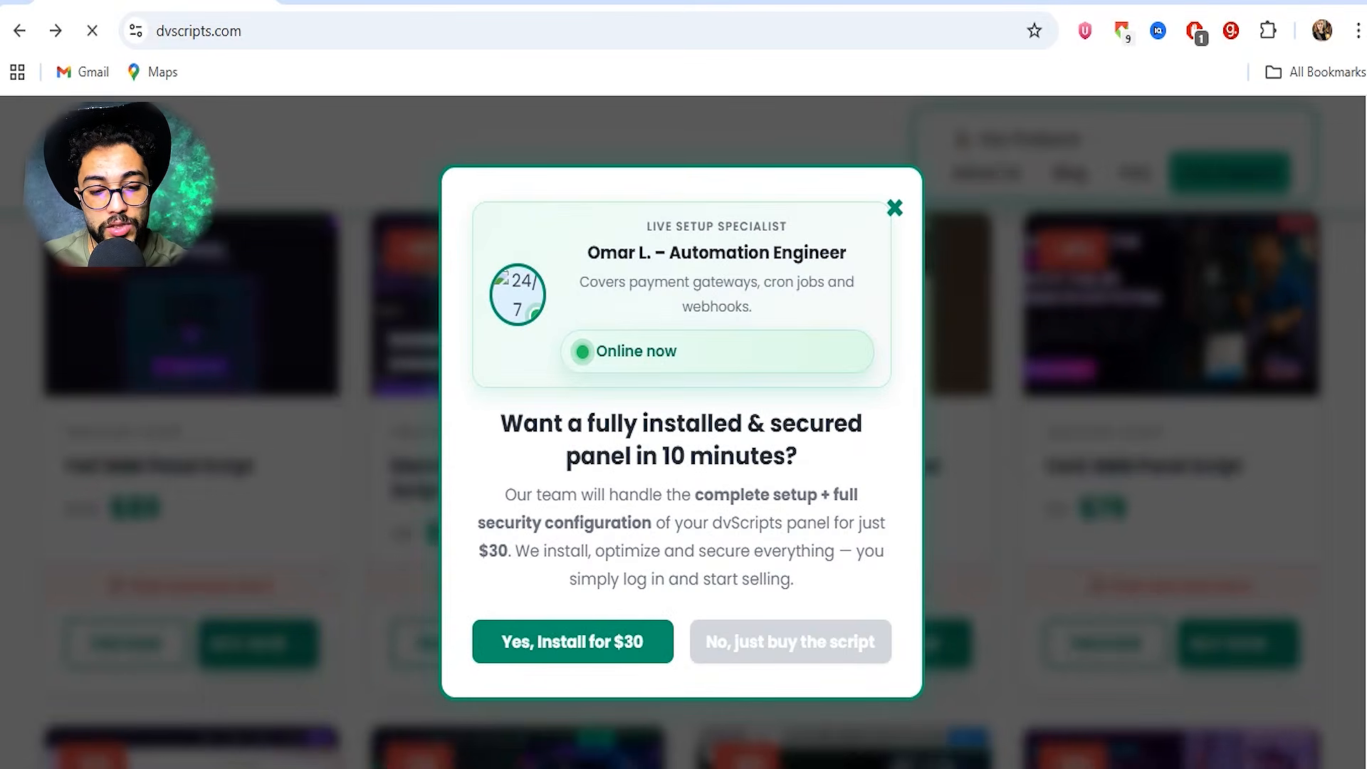
{"action": "scroll", "coordinate": [682, 432], "scroll_direction": "down", "scroll_amount": 1}
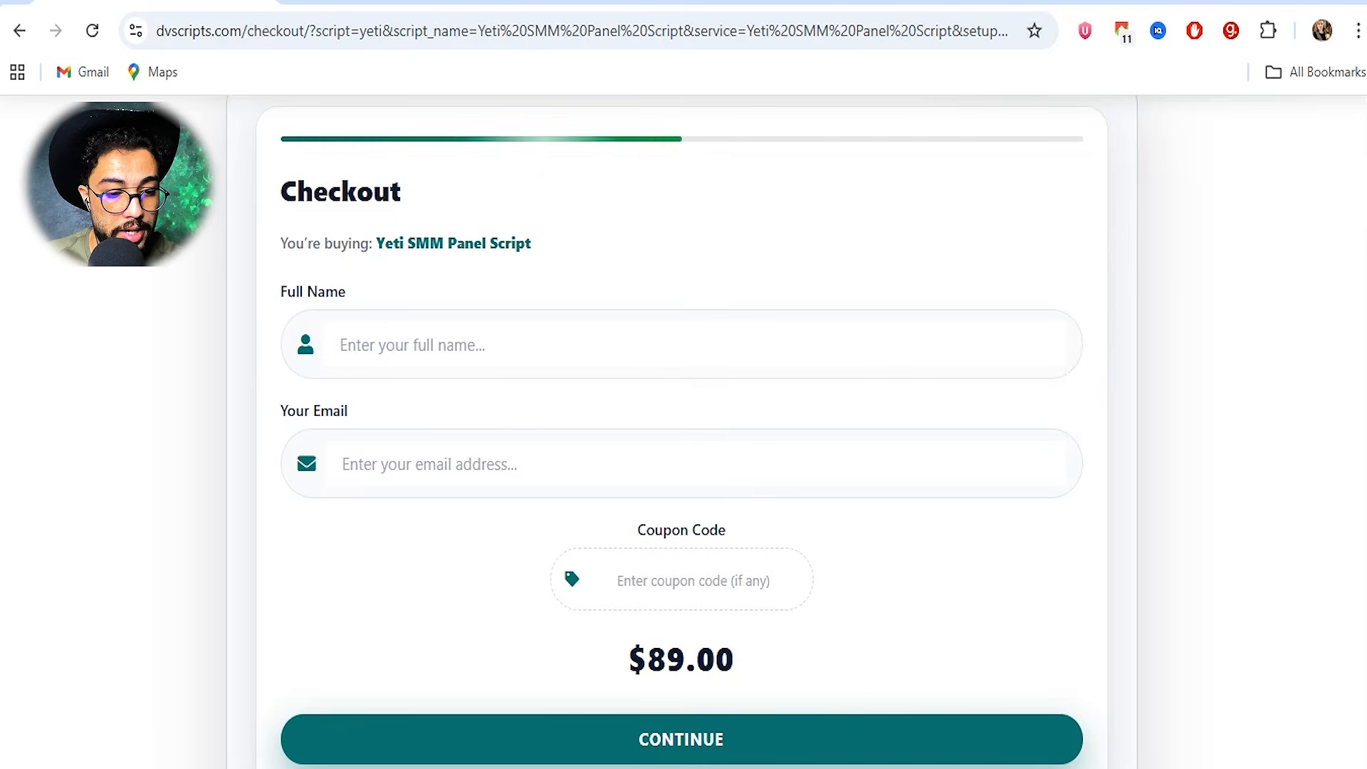
- Fill the buyer's full name and e-mail from saved autofill suggestions
{"action": "left_click", "coordinate": [682, 344]}
{"action": "type", "text": "squid youps"}
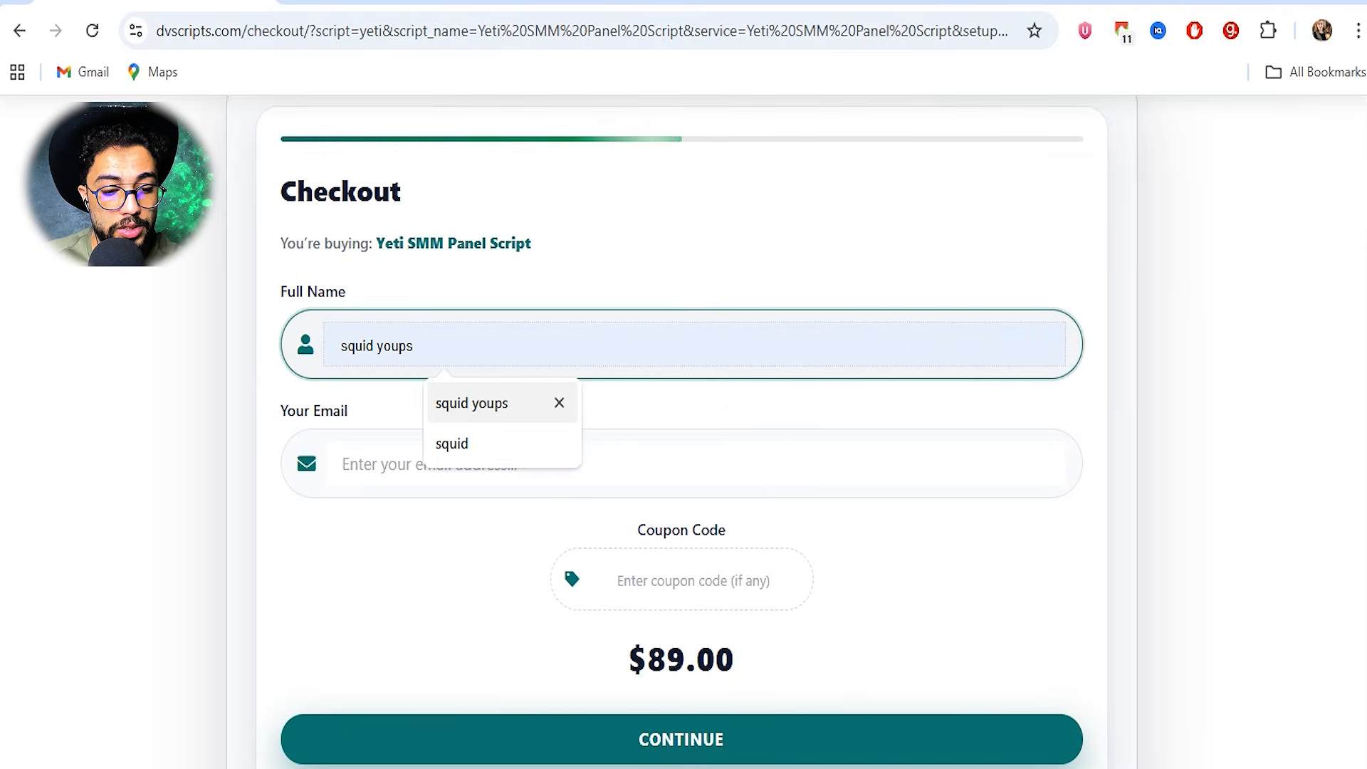
{"action": "key", "text": "Return"}
{"action": "key", "text": "Tab"}
{"action": "type", "text": "sq"}
{"action": "key", "text": "Down"}
{"action": "key", "text": "Return"}
{"action": "scroll", "coordinate": [682, 664], "scroll_direction": "down", "scroll_amount": 2}
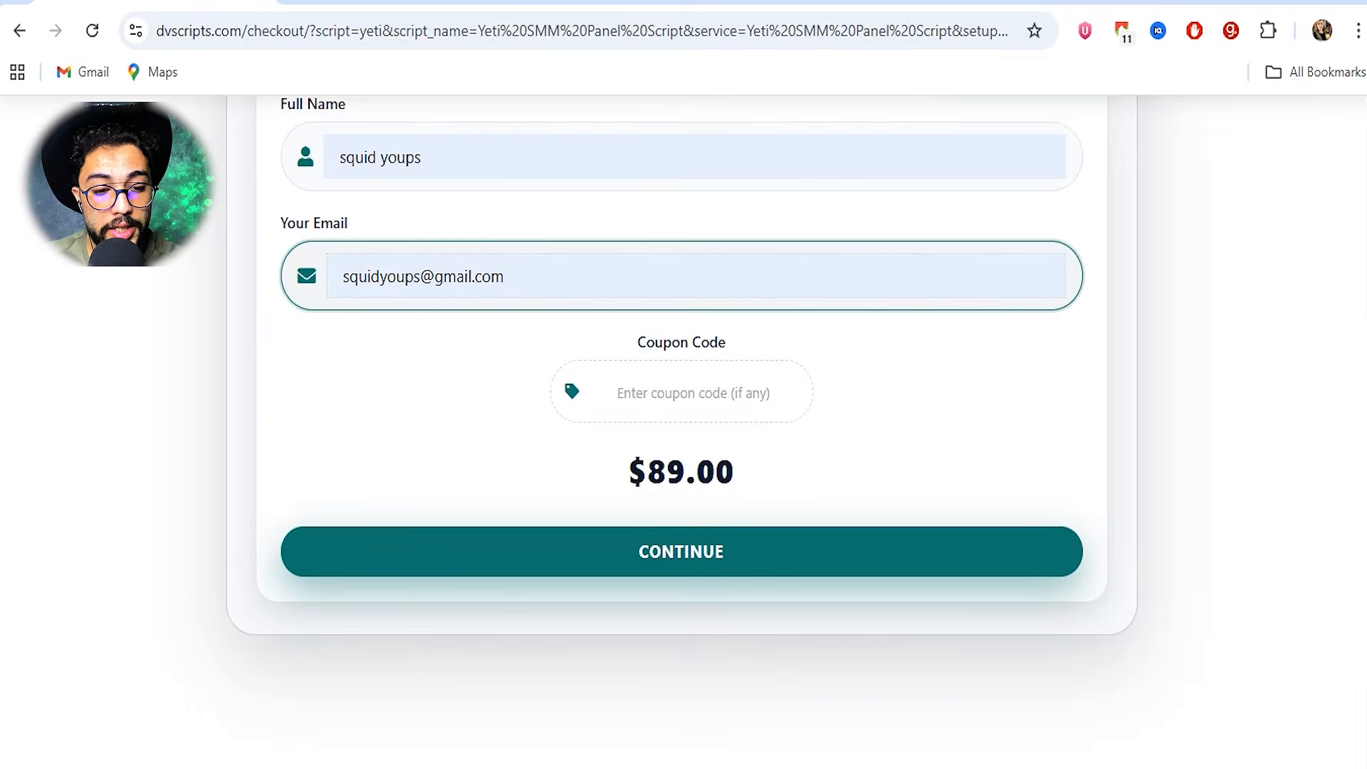
{"action": "scroll", "coordinate": [681, 664], "scroll_direction": "up", "scroll_amount": 1}
- Continue, choose Debit Credit Card payment, and proceed with PAY NOW
{"action": "left_click", "coordinate": [681, 664]}
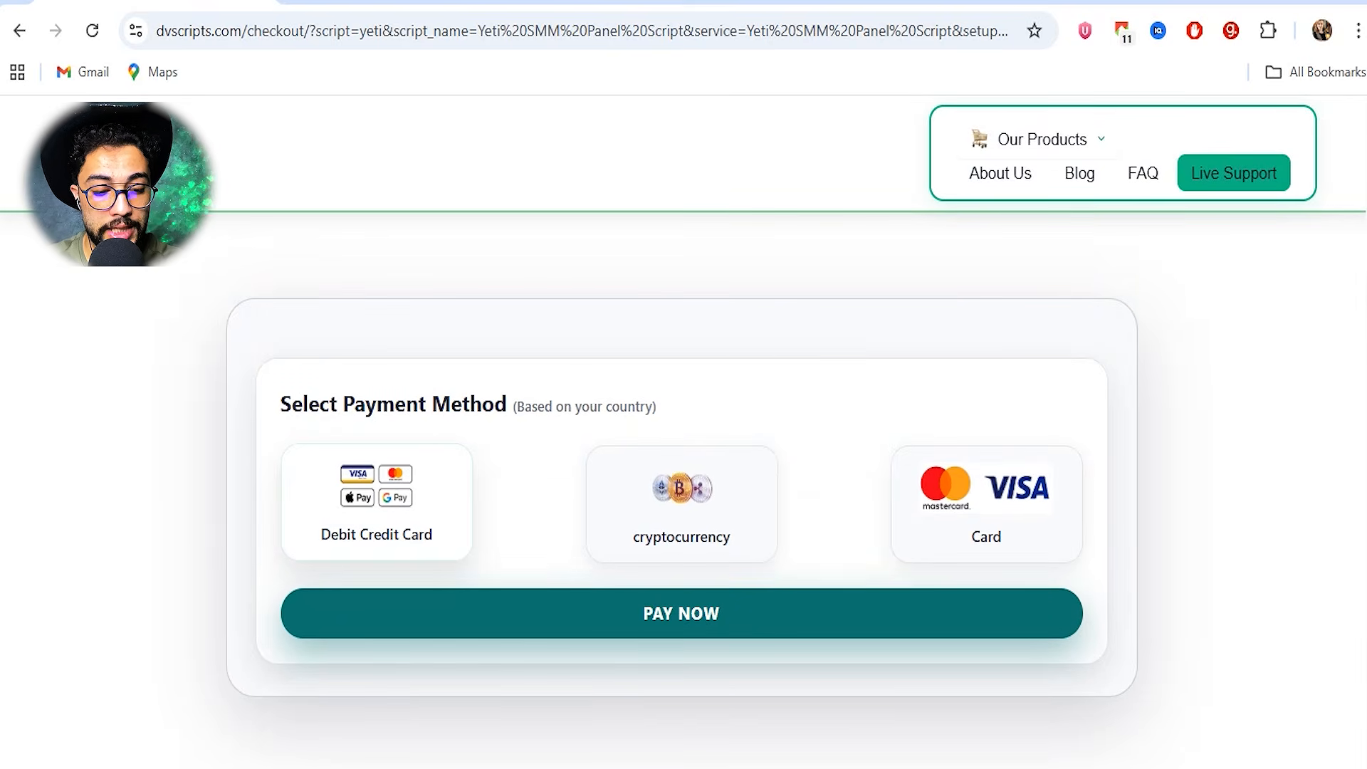
{"action": "left_click", "coordinate": [377, 507]}
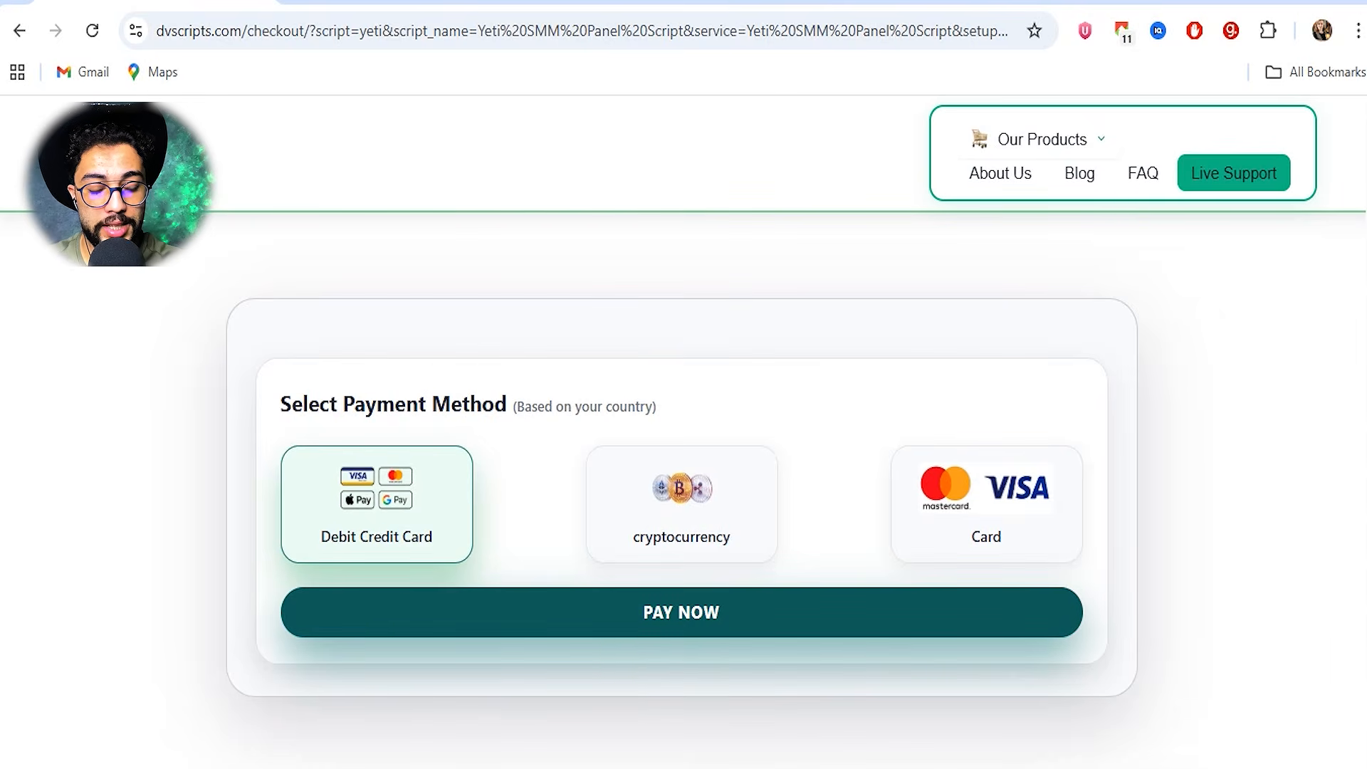
{"action": "left_click", "coordinate": [682, 613]}
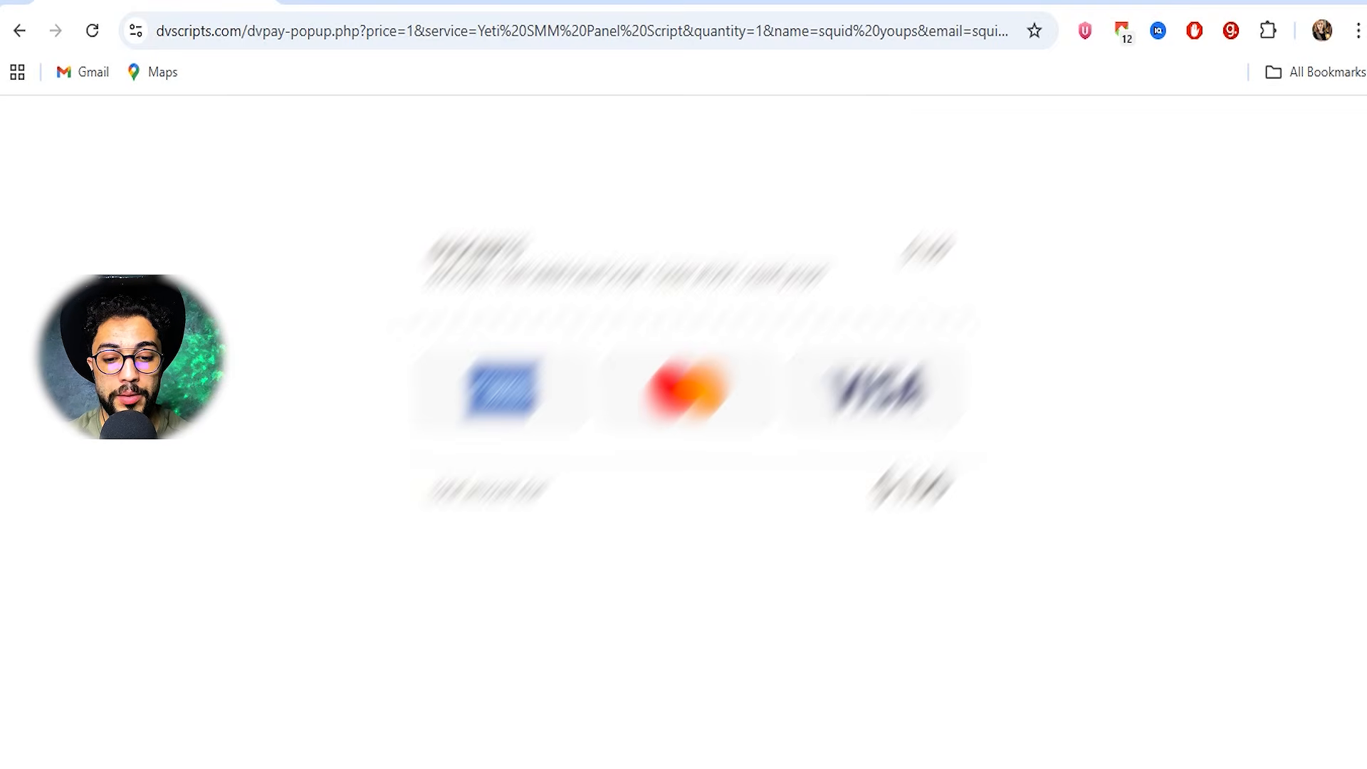
- Pay by Visa, filling the saved card details and the cardholder's name
{"action": "left_click", "coordinate": [876, 389]}
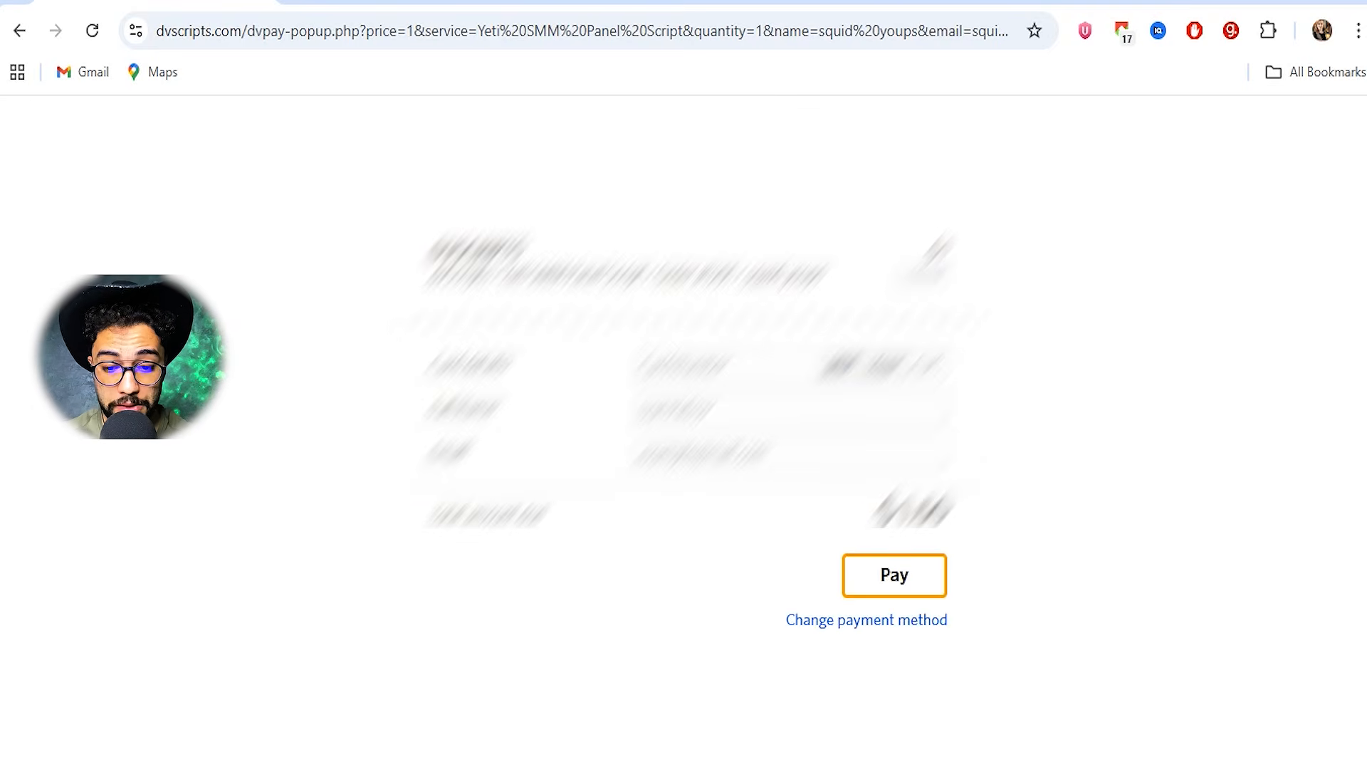
{"action": "left_click", "coordinate": [726, 365]}
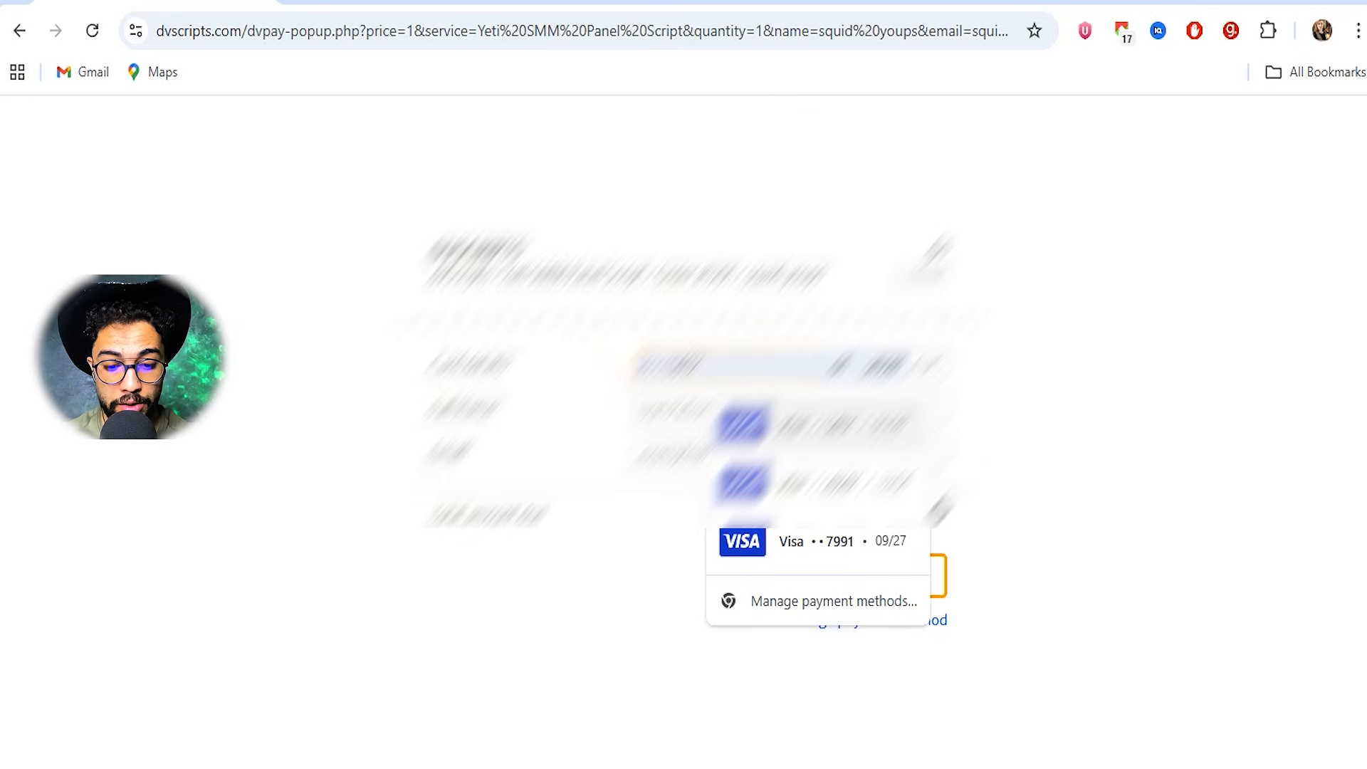
{"action": "left_click", "coordinate": [826, 425]}
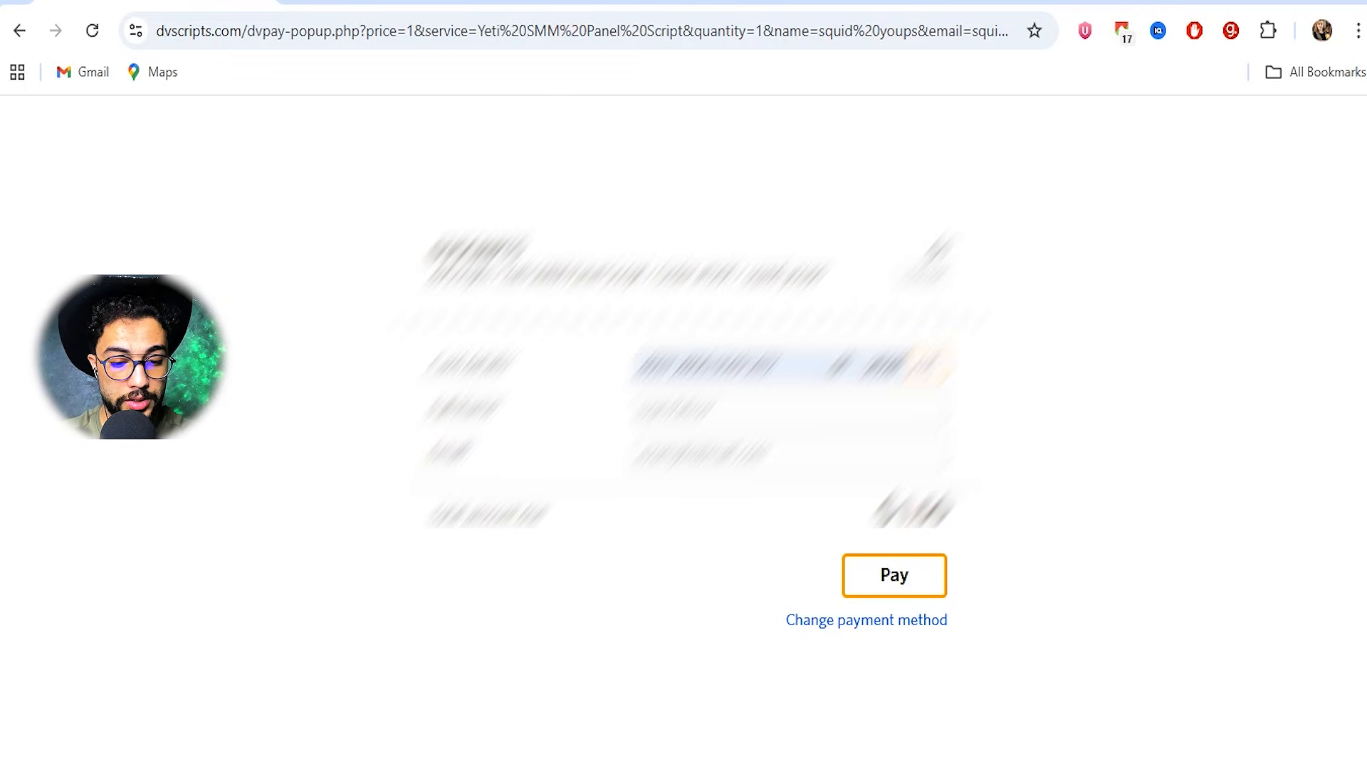
{"action": "key", "text": "Tab"}
{"action": "type", "text": "s"}
{"action": "key", "text": "Down"}
{"action": "key", "text": "Return"}
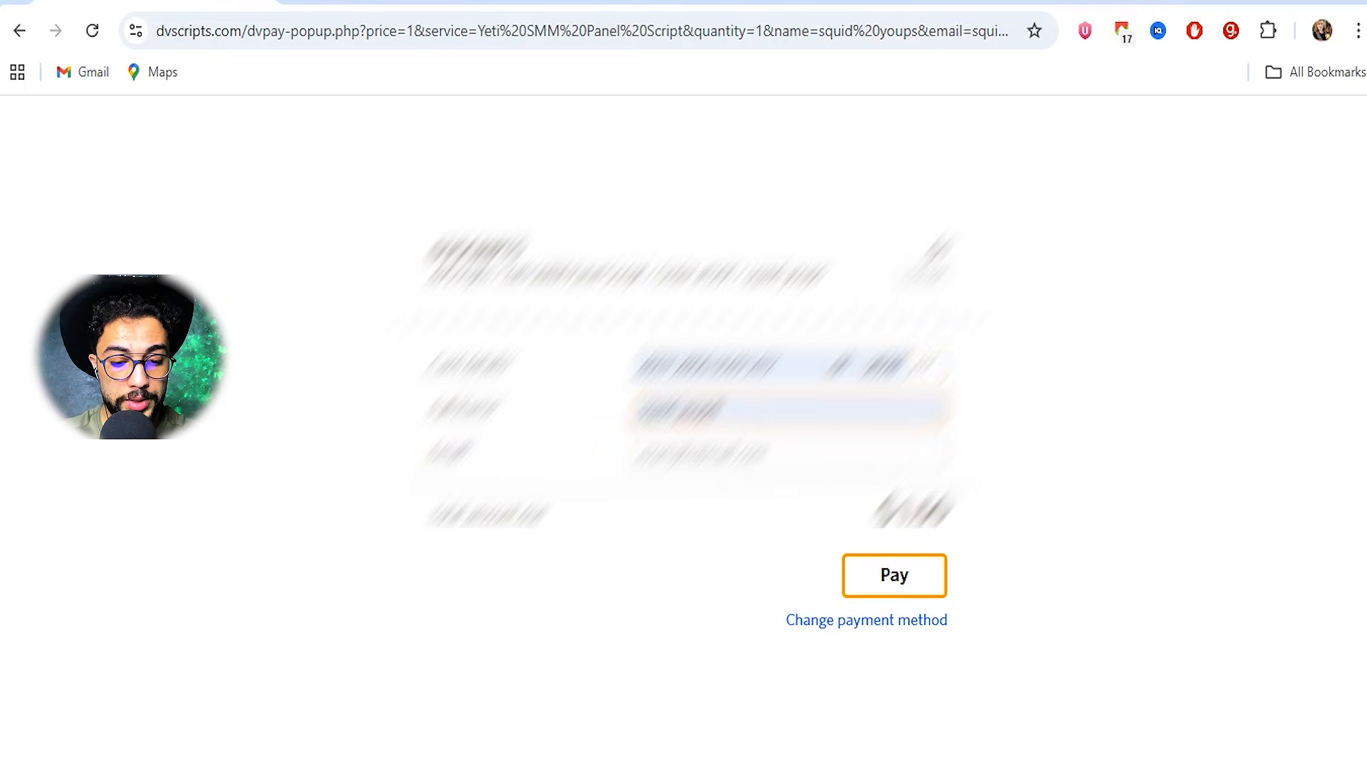
- Fill the saved e-mail address and submit the payment
{"action": "key", "text": "Tab"}
{"action": "type", "text": "s"}
{"action": "key", "text": "Down"}
{"action": "key", "text": "Return"}
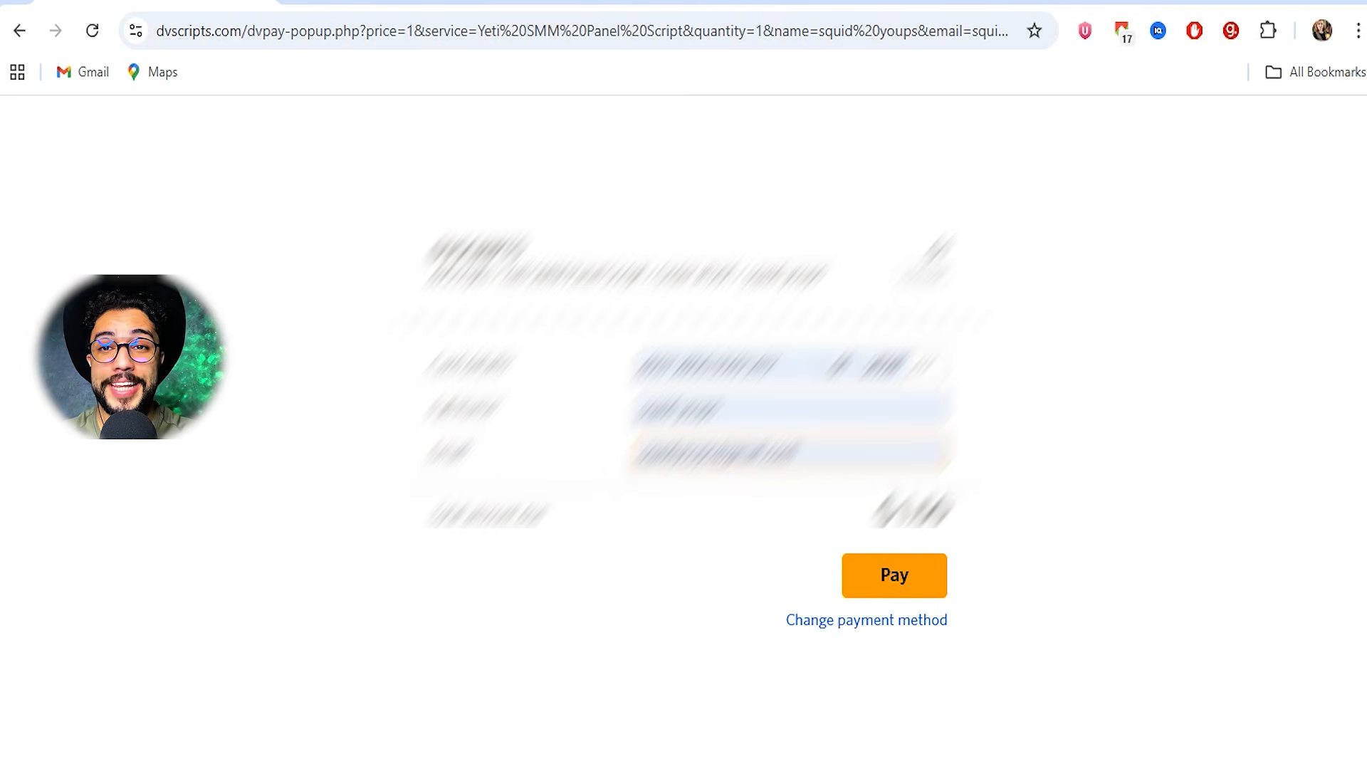
{"action": "key", "text": "Return"}
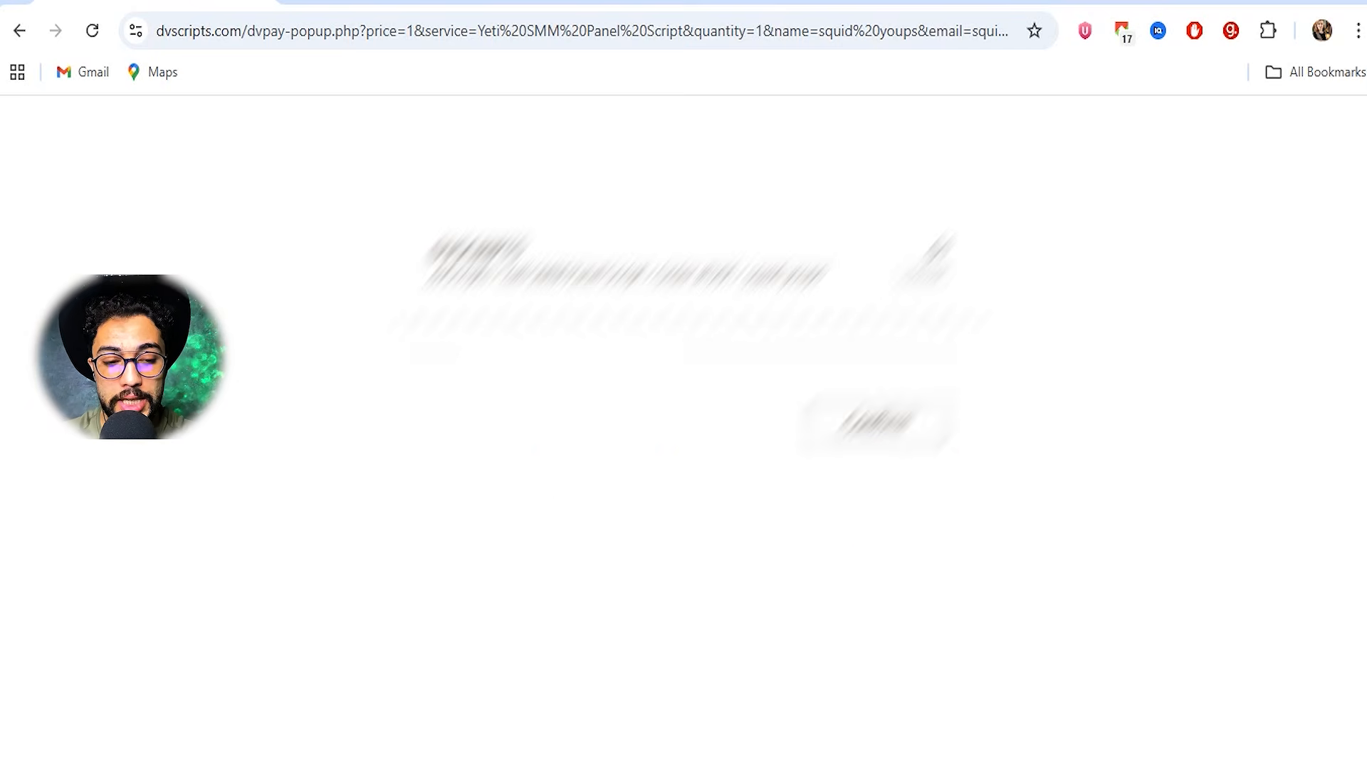
- Fill the confirmation field from a saved value and submit it
{"action": "left_click", "coordinate": [792, 365]}
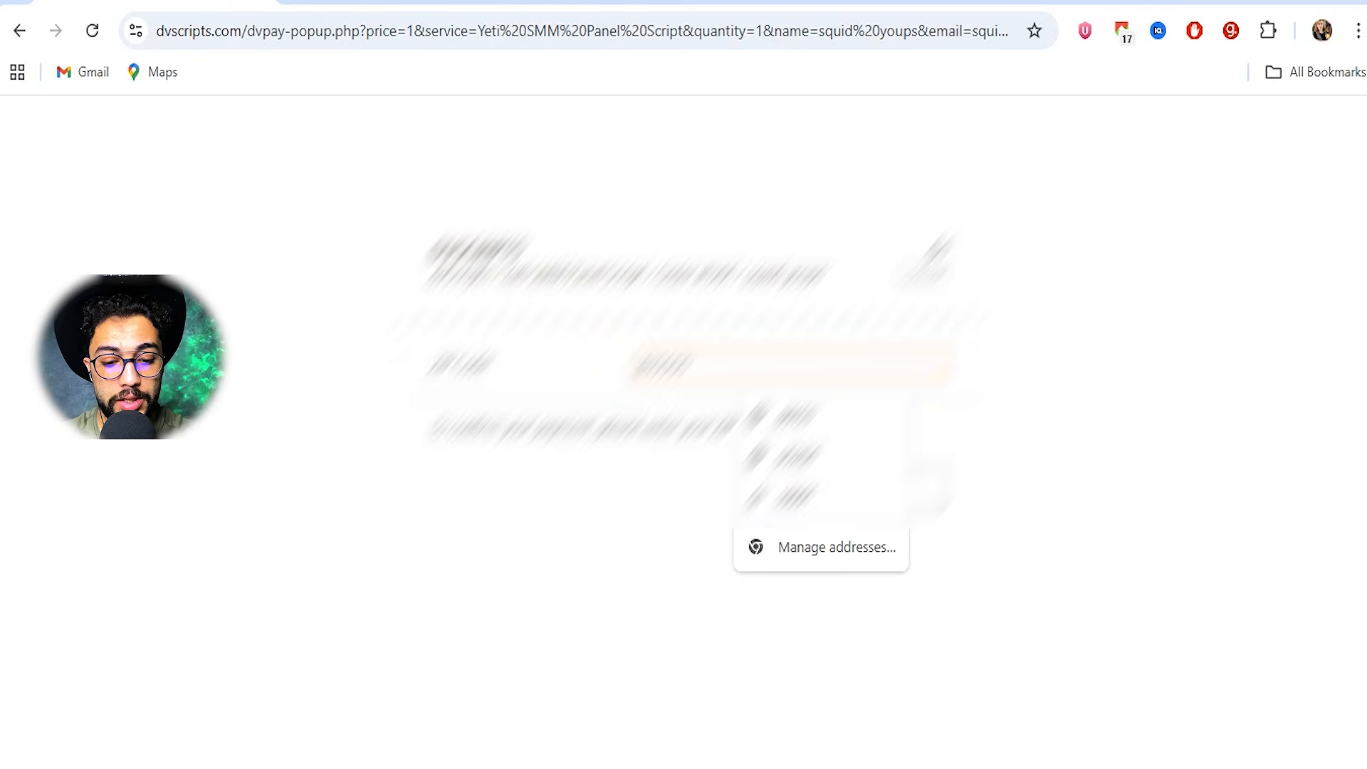
{"action": "key", "text": "Return"}
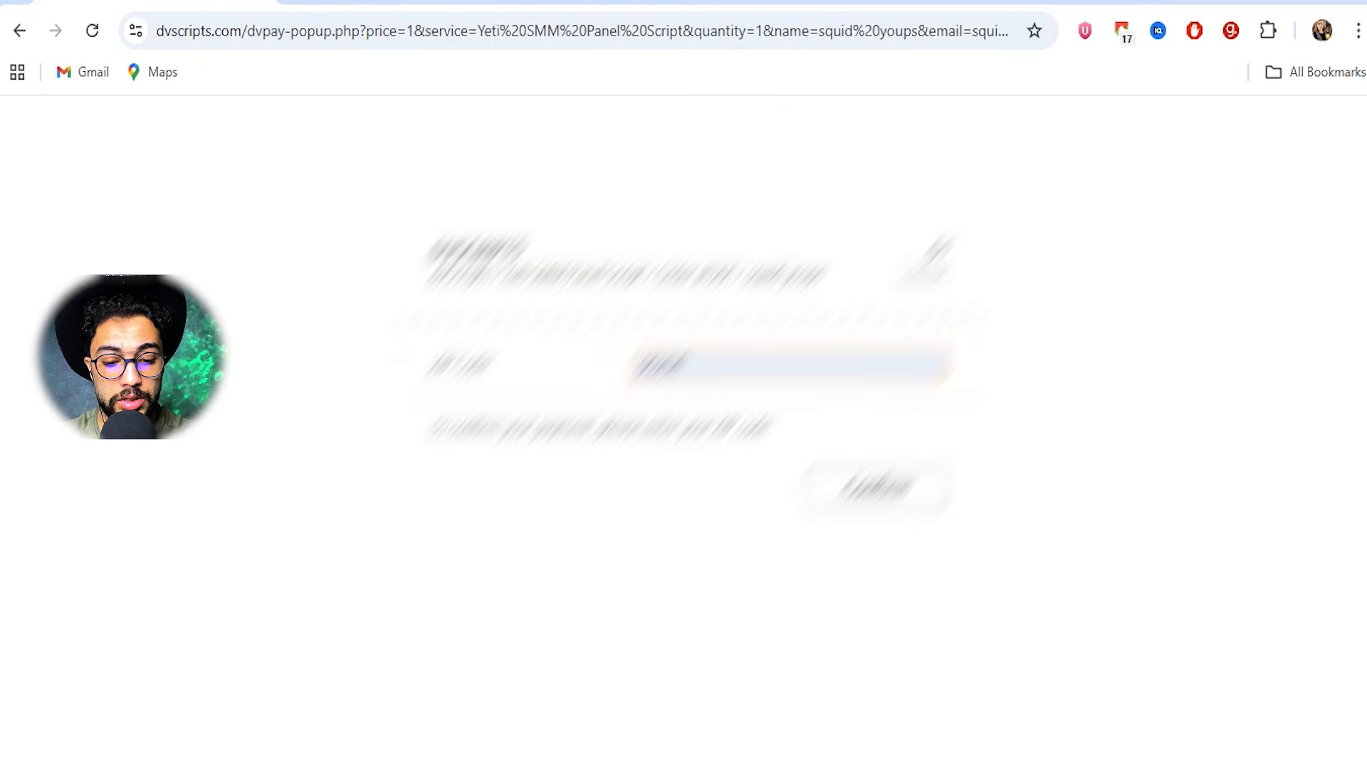
{"action": "key", "text": "Return"}
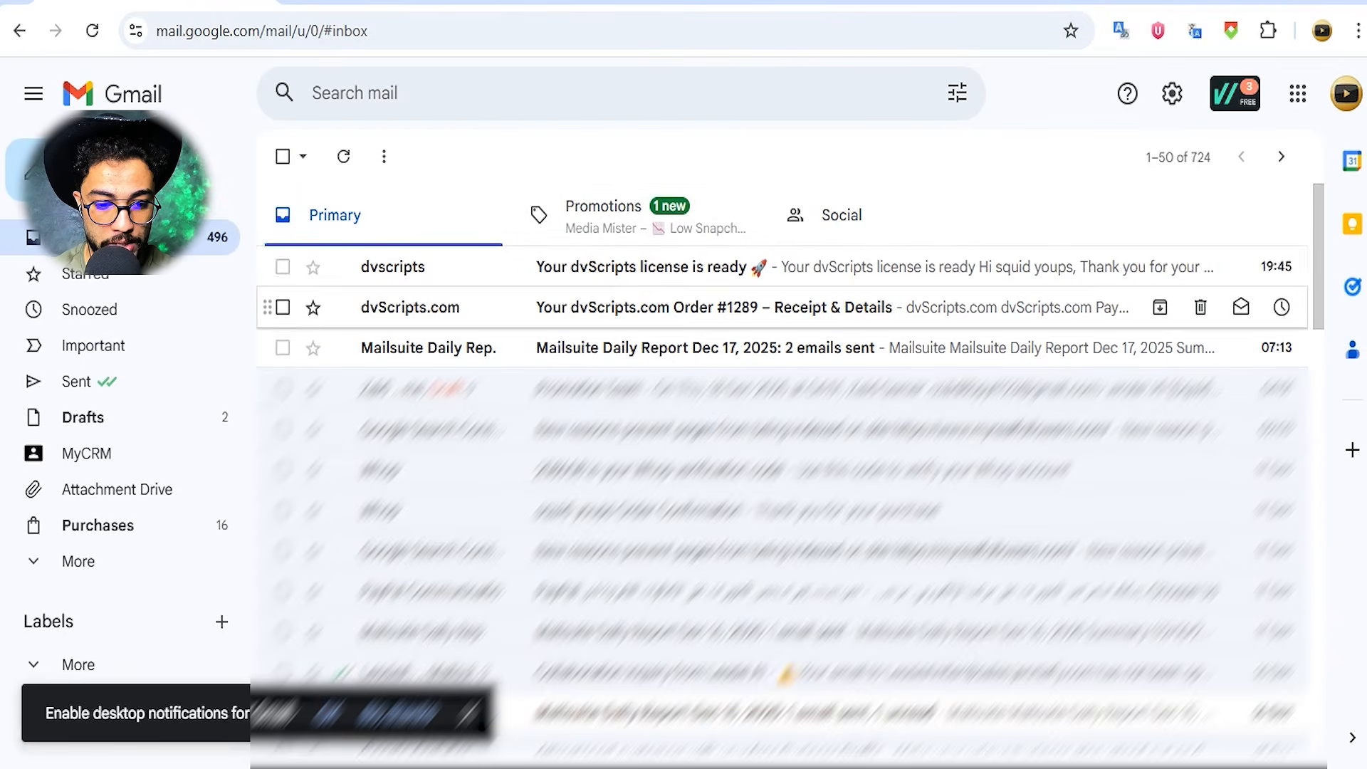
- Open the 'Your dvScripts license is ready' email and download the Yeti script package
{"action": "left_click", "coordinate": [712, 266]}
{"action": "scroll", "coordinate": [783, 427], "scroll_direction": "down", "scroll_amount": 3}
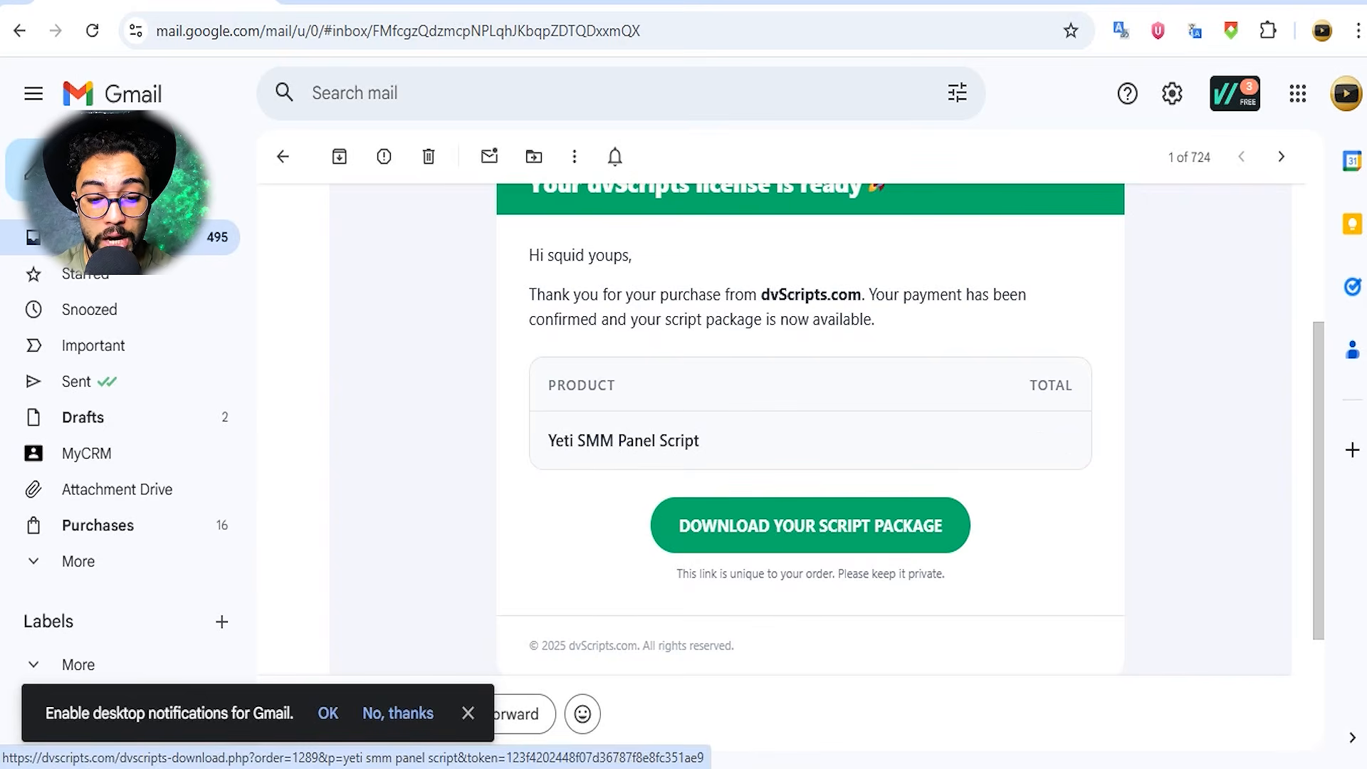
{"action": "left_click", "coordinate": [810, 525]}
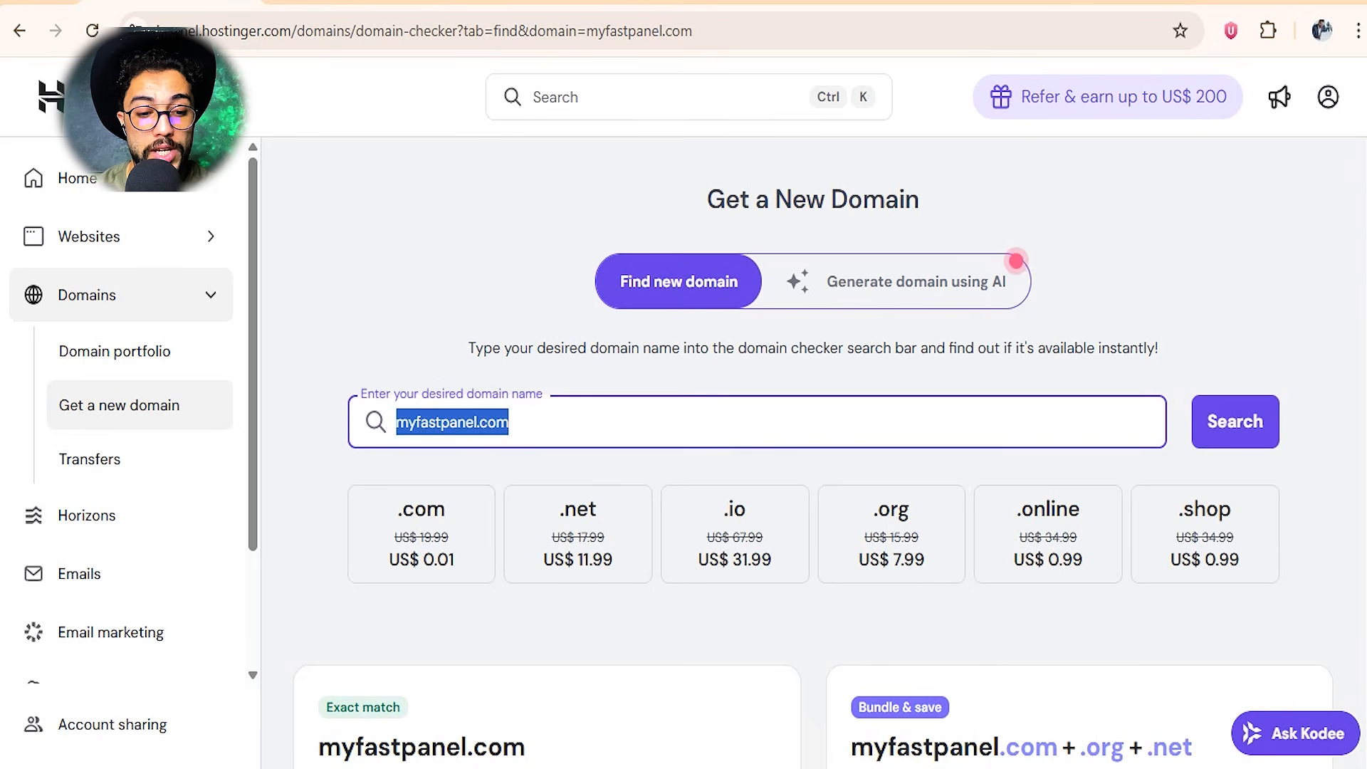
- Check that myfastpanel.com is available and add it to the cart
{"action": "key", "text": "Right"}
{"action": "key", "text": "ctrl+shift+Left"}
{"action": "key", "text": "ctrl+shift+Left"}
{"action": "key", "text": "ctrl+shift+Left"}
{"action": "key", "text": "Right"}
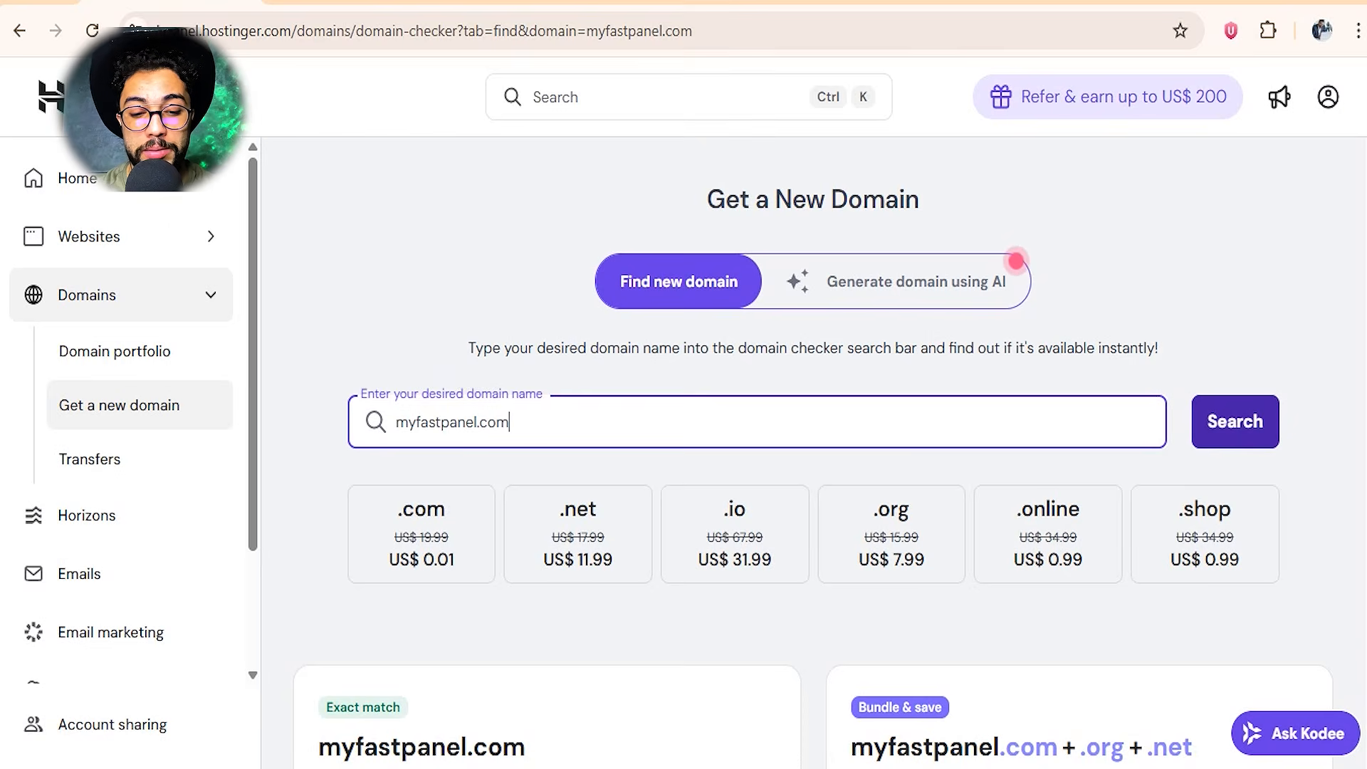
{"action": "left_click", "coordinate": [1239, 422]}
{"action": "scroll", "coordinate": [811, 428], "scroll_direction": "down", "scroll_amount": 4}
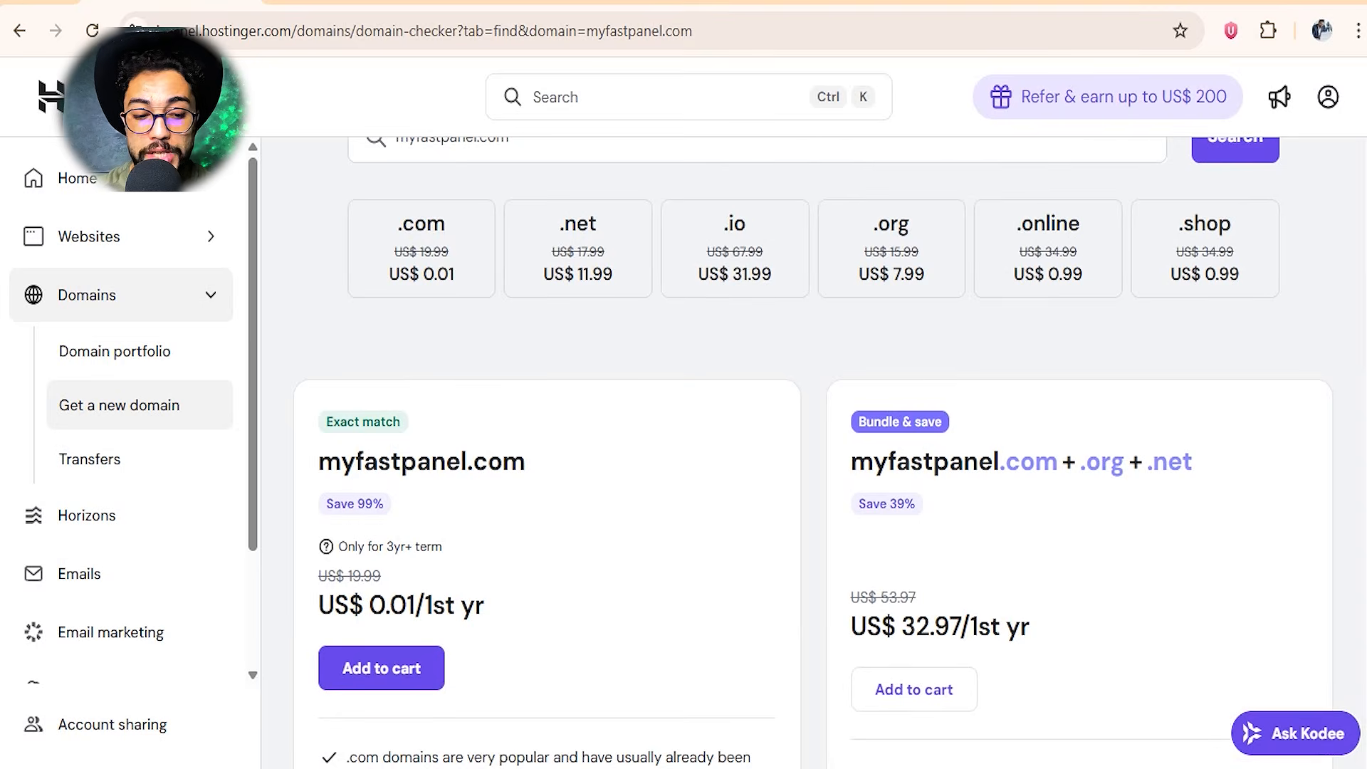
{"action": "scroll", "coordinate": [380, 555], "scroll_direction": "down", "scroll_amount": 2}
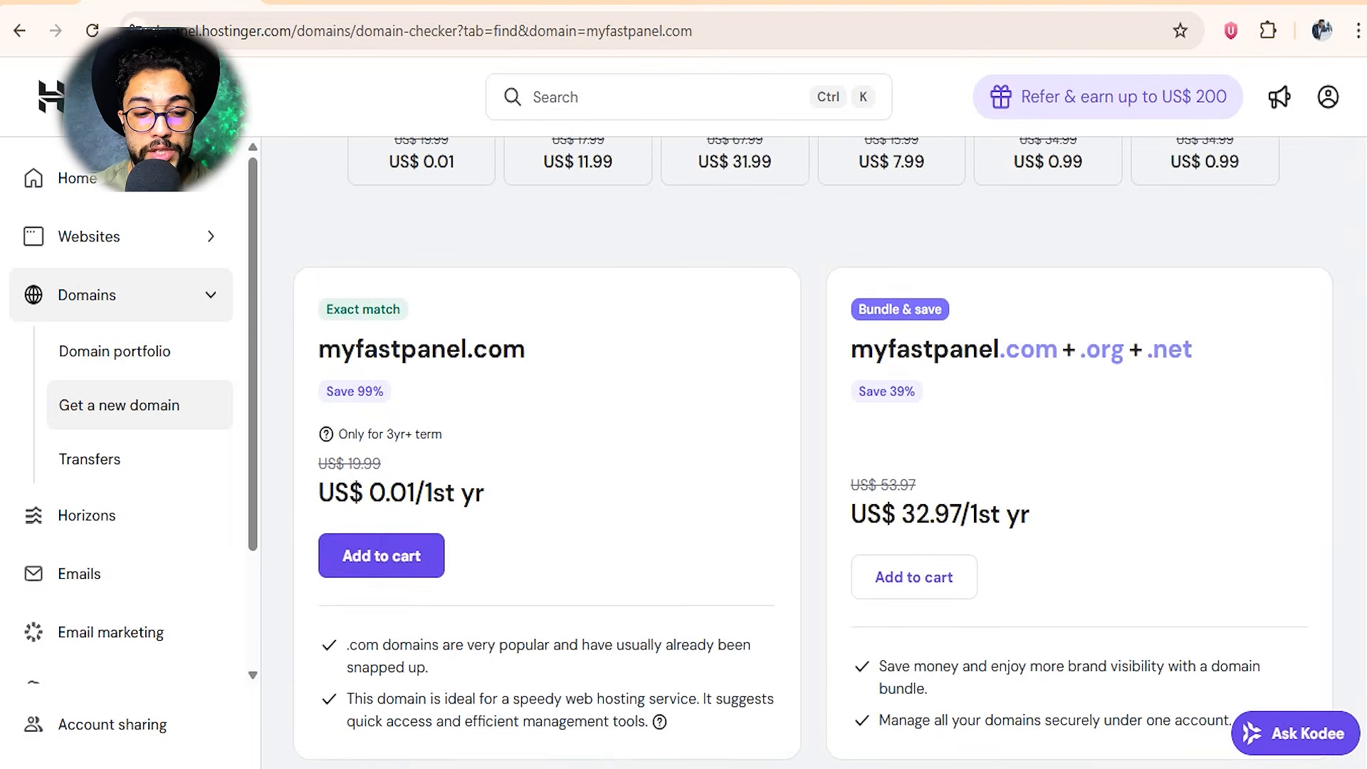
{"action": "left_click", "coordinate": [381, 555]}
{"action": "scroll", "coordinate": [381, 556], "scroll_direction": "down", "scroll_amount": 2}
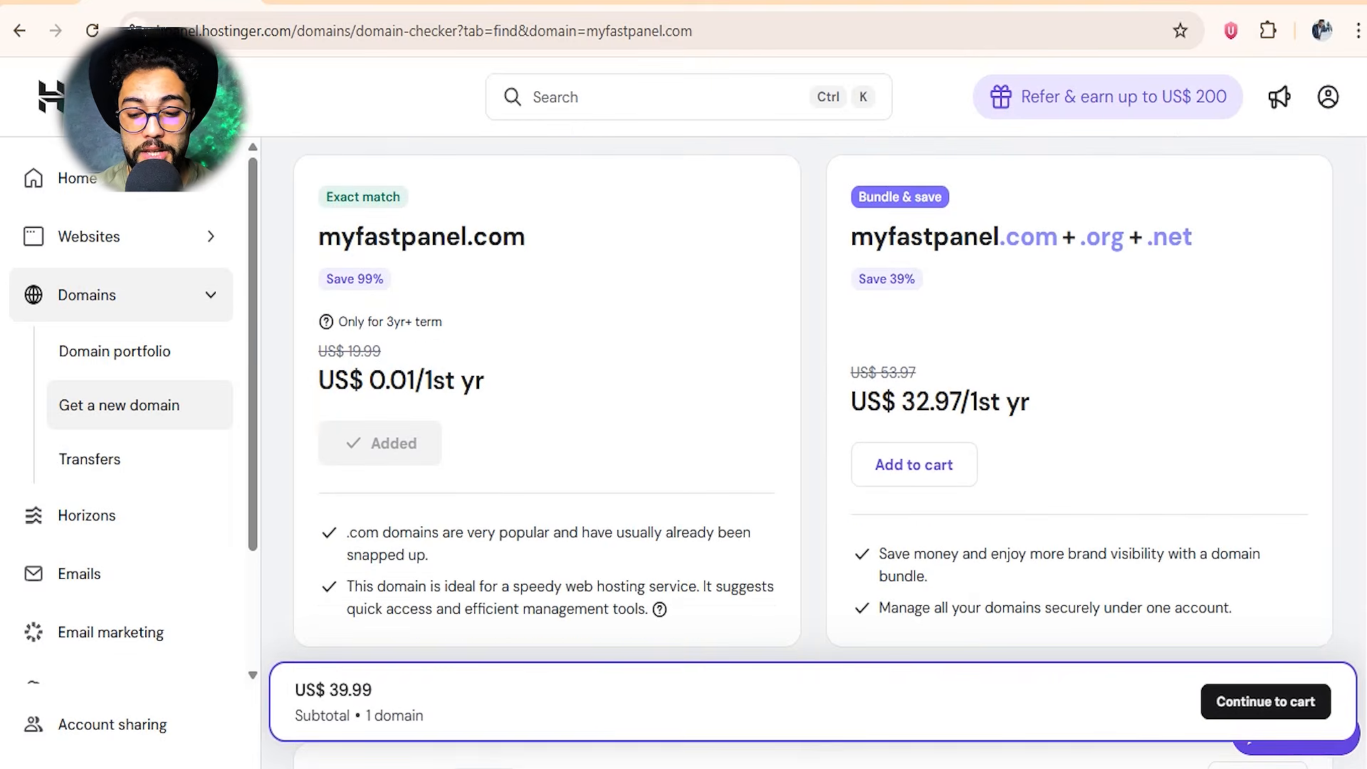
{"action": "left_click", "coordinate": [1266, 701]}
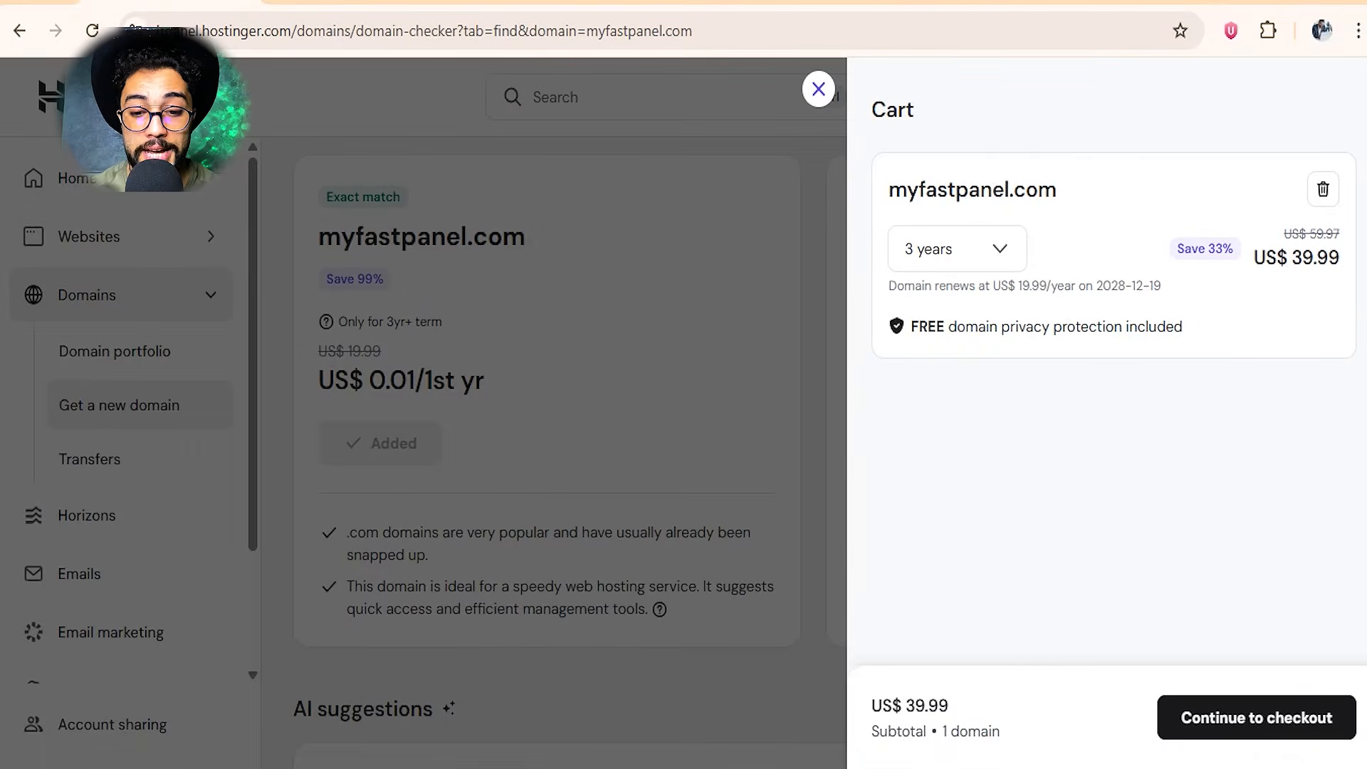
- Set the domain's registration term to 1 year at US$ 9.99, then go to the Websites list
{"action": "left_click", "coordinate": [957, 248]}
{"action": "left_click", "coordinate": [926, 302]}
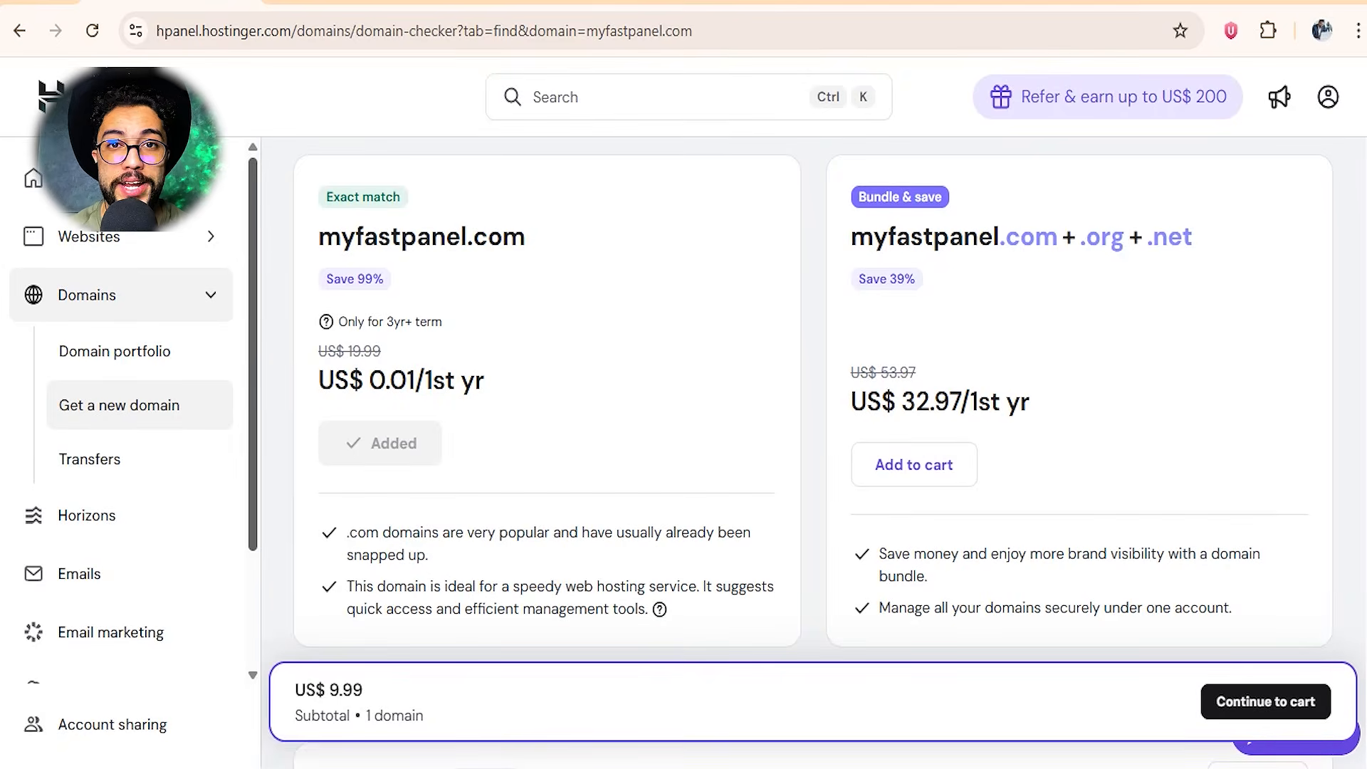
{"action": "left_click", "coordinate": [121, 237]}
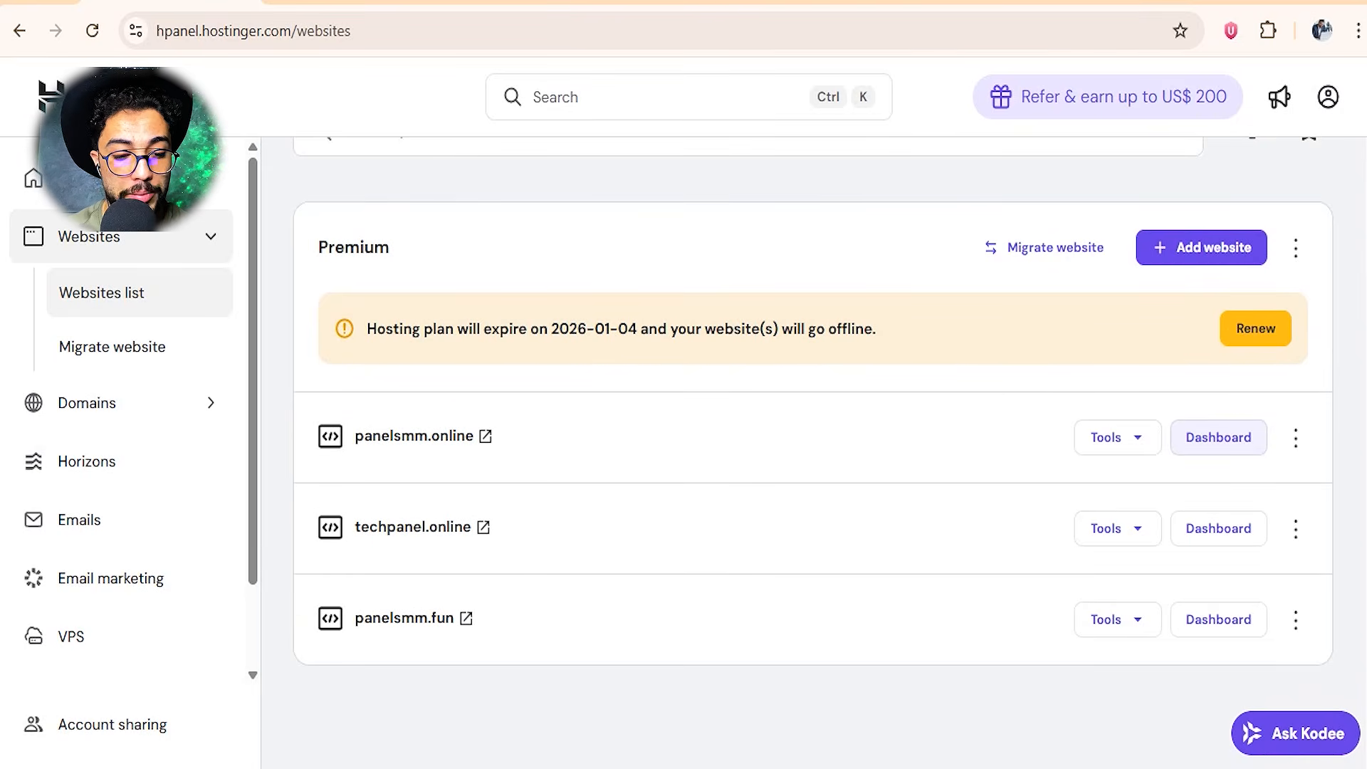
- Upload the Yeti SMM Panel Script package into panelsmm.online's empty public_html folder
{"action": "left_click", "coordinate": [1218, 438]}
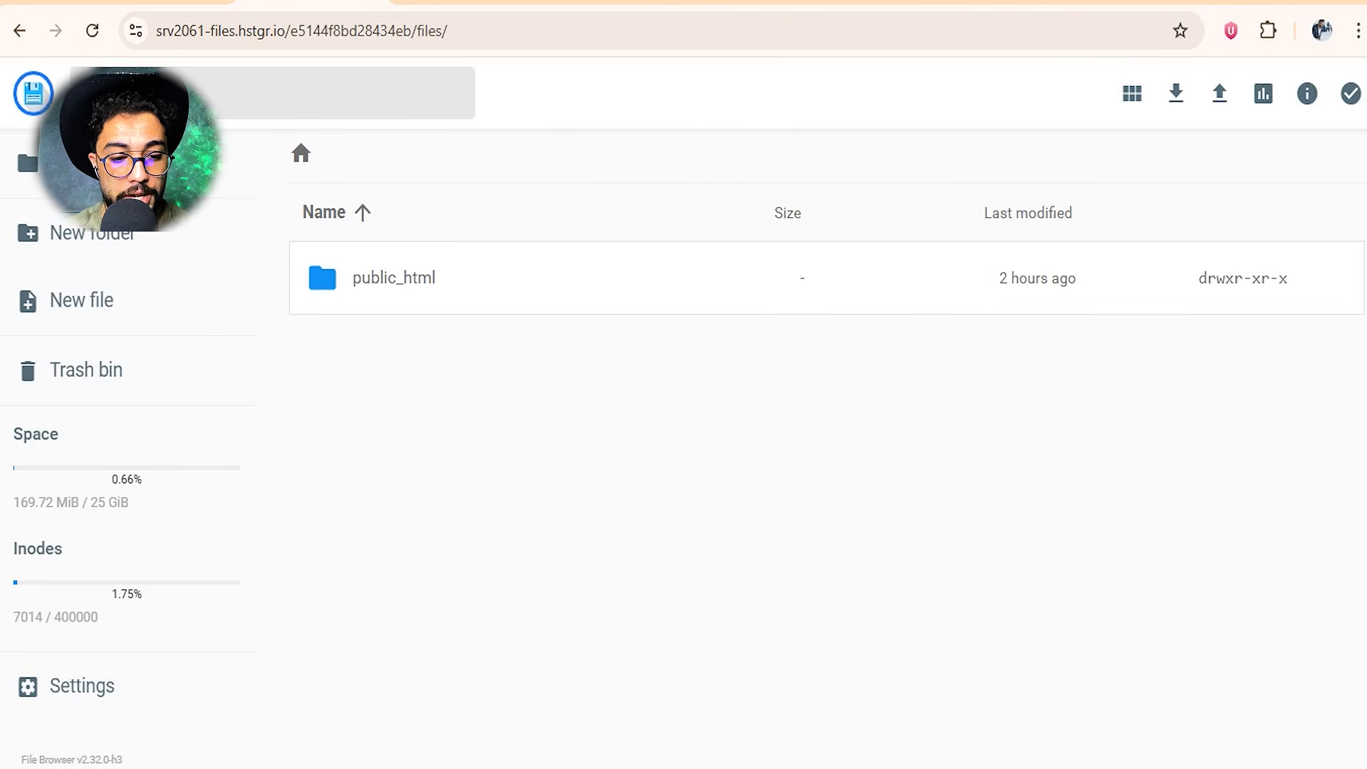
{"action": "double_click", "coordinate": [319, 250]}
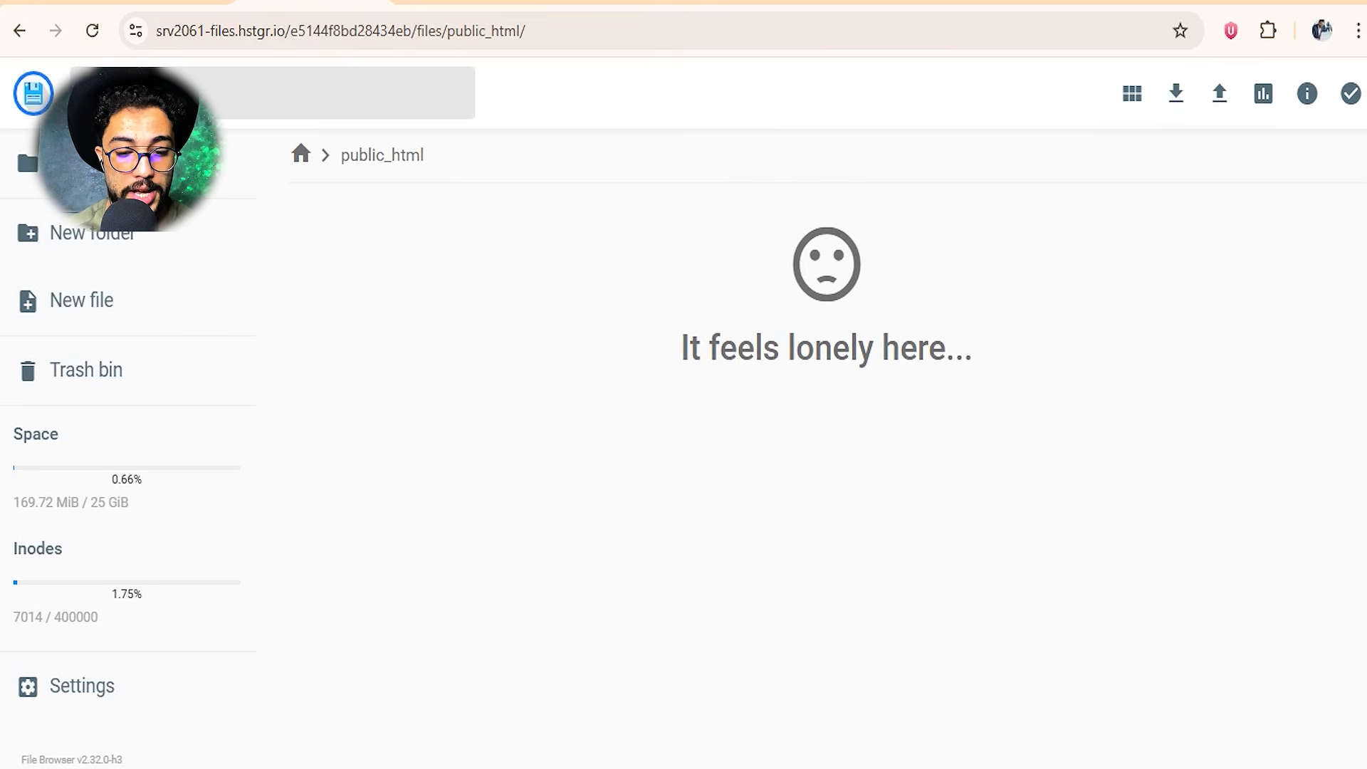
{"action": "left_click", "coordinate": [1219, 93]}
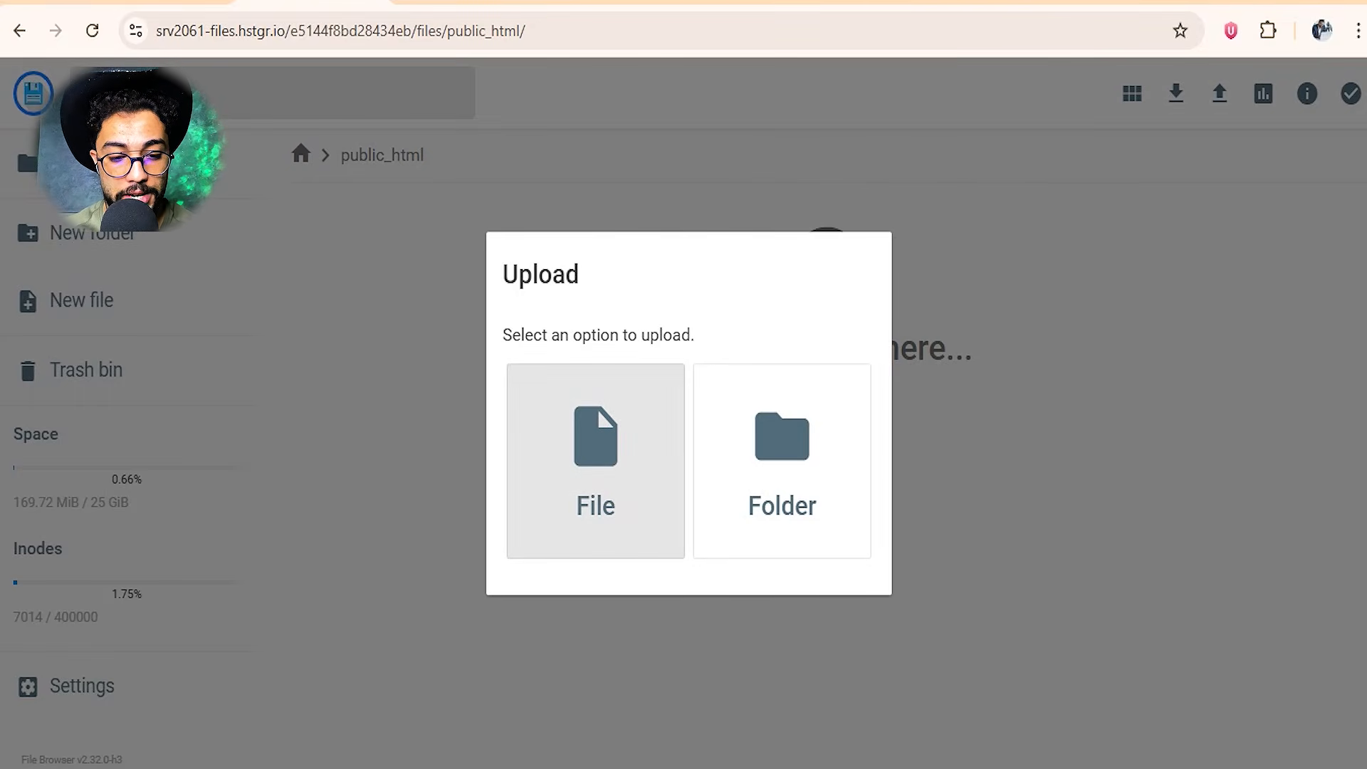
{"action": "left_click", "coordinate": [595, 461]}
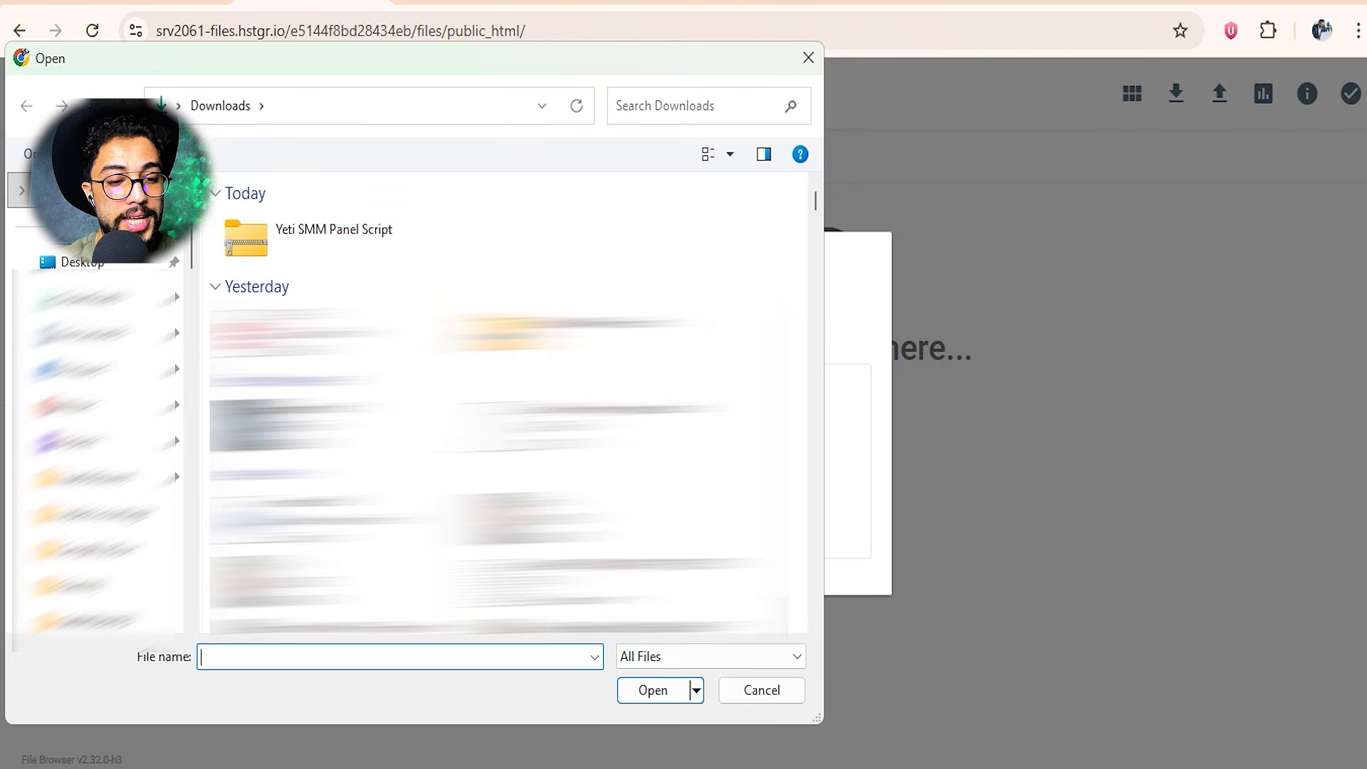
{"action": "left_click", "coordinate": [344, 239]}
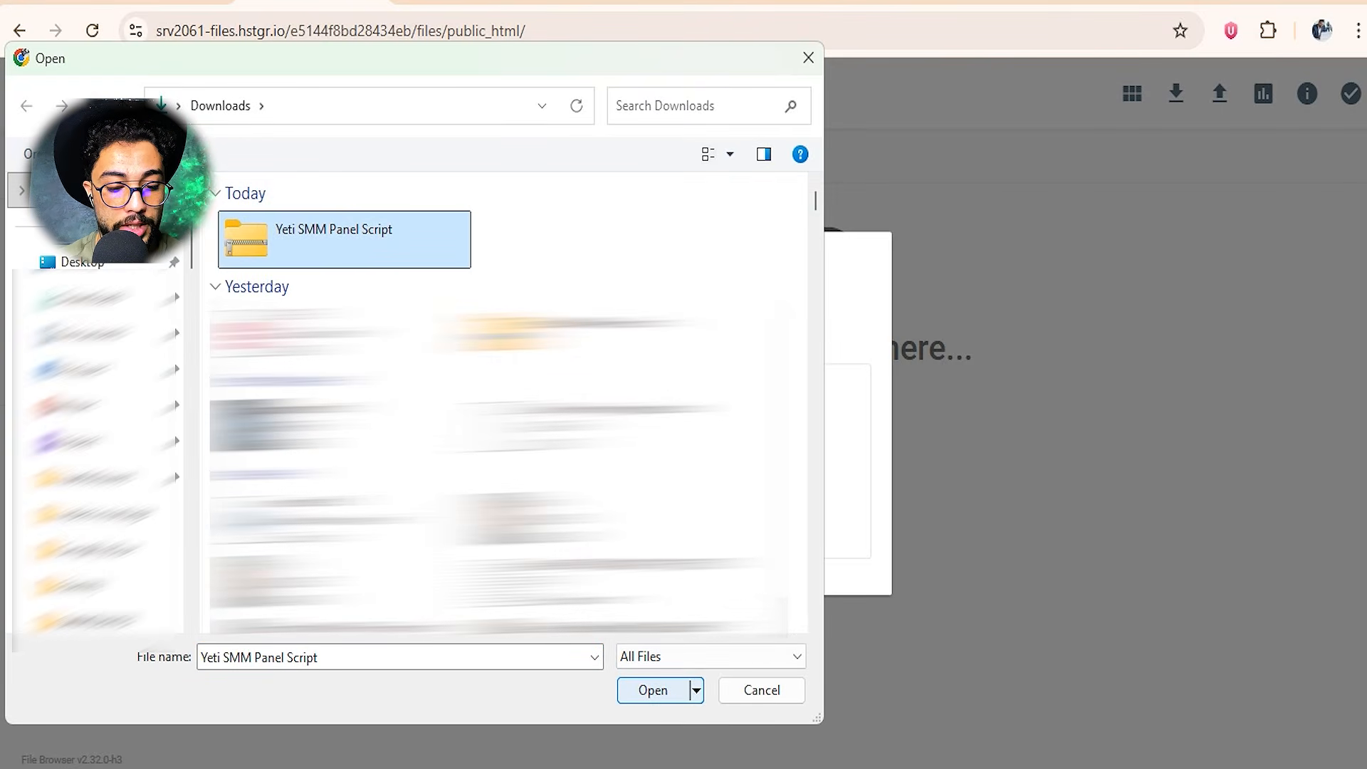
{"action": "key", "text": "Return"}
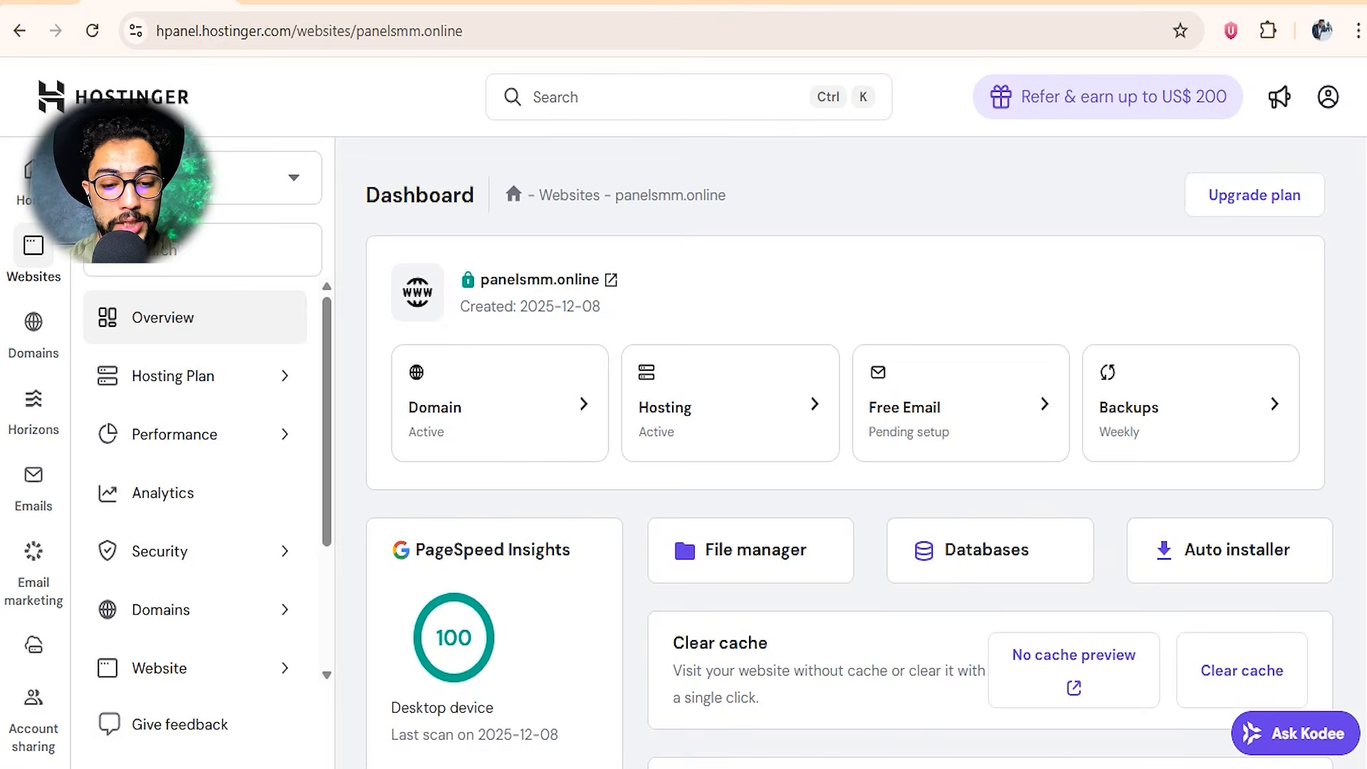
- Fill the MySQL form with myfastsmmpanel as database name and username, plus a derived password
{"action": "scroll", "coordinate": [847, 456], "scroll_direction": "down", "scroll_amount": 2}
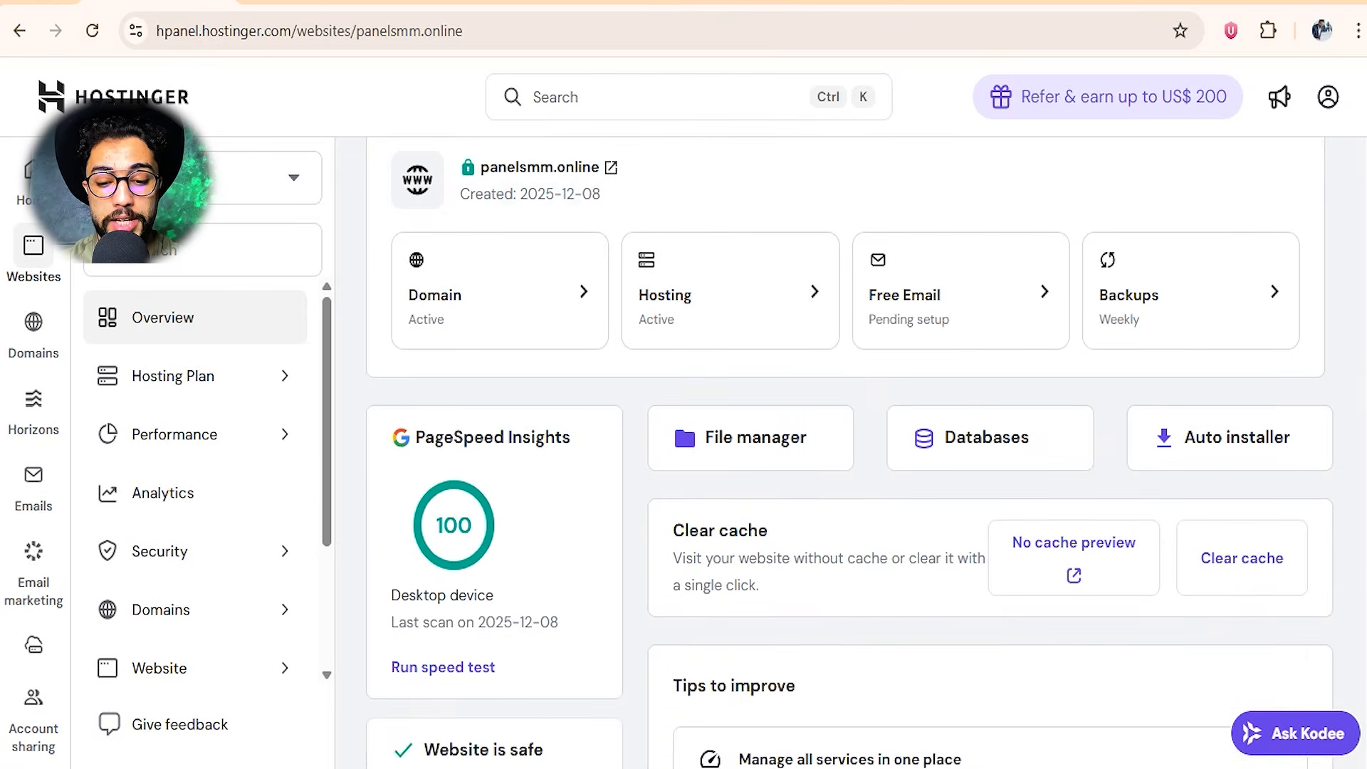
{"action": "left_click", "coordinate": [987, 438]}
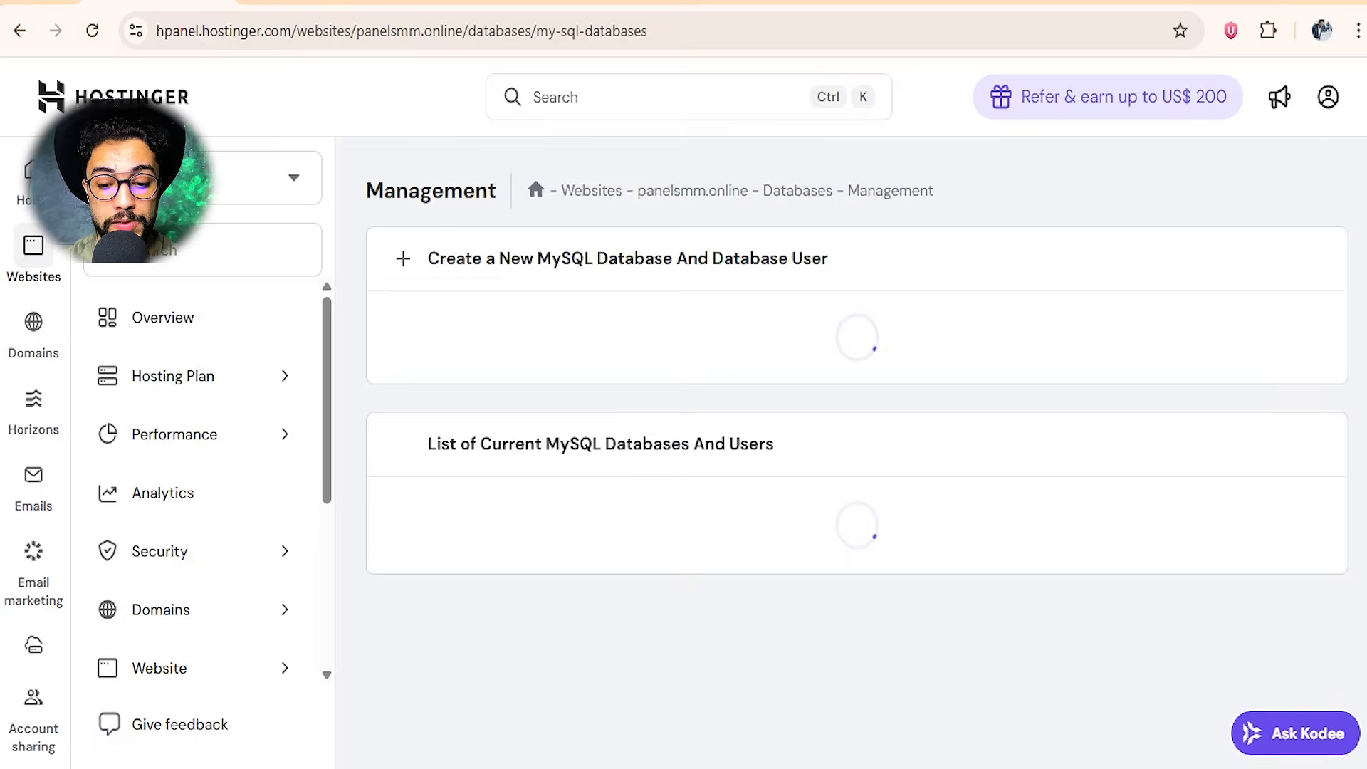
{"action": "scroll", "coordinate": [844, 235], "scroll_direction": "down", "scroll_amount": 1}
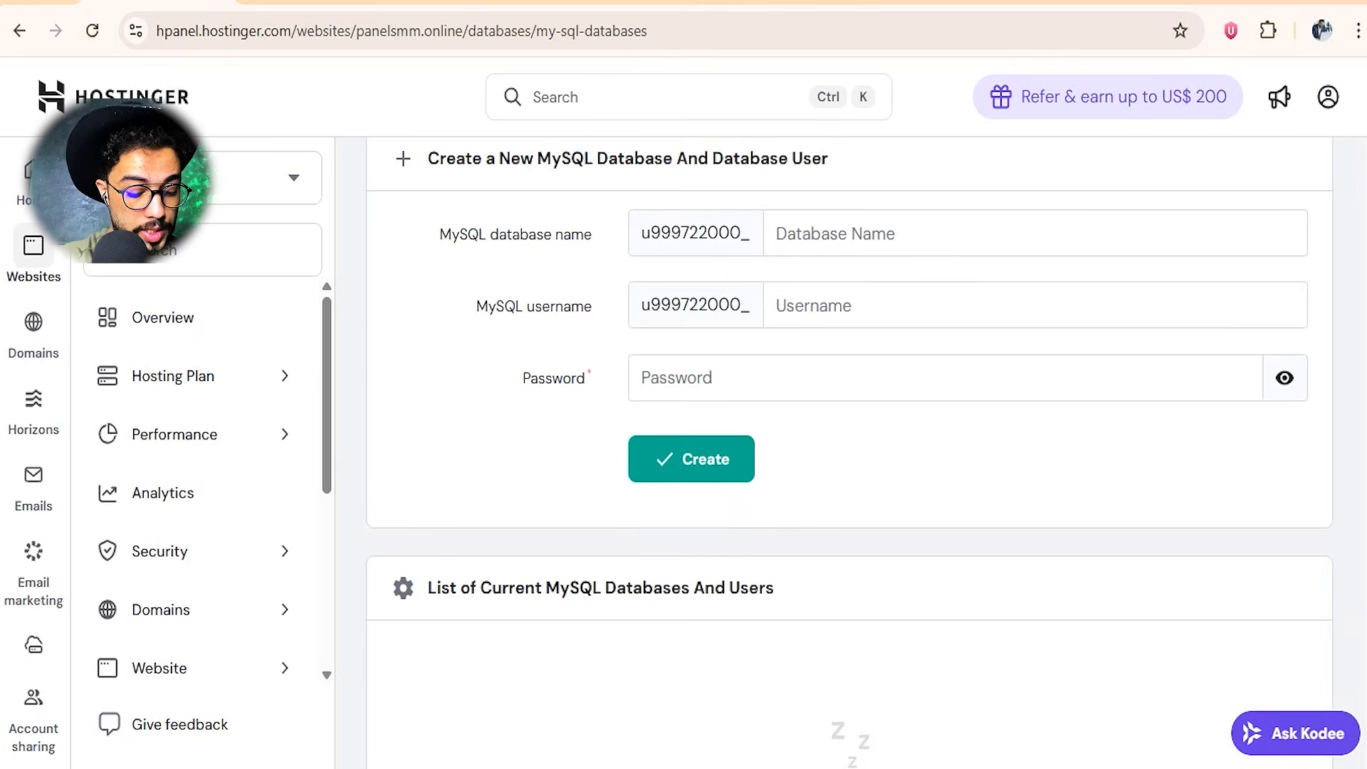
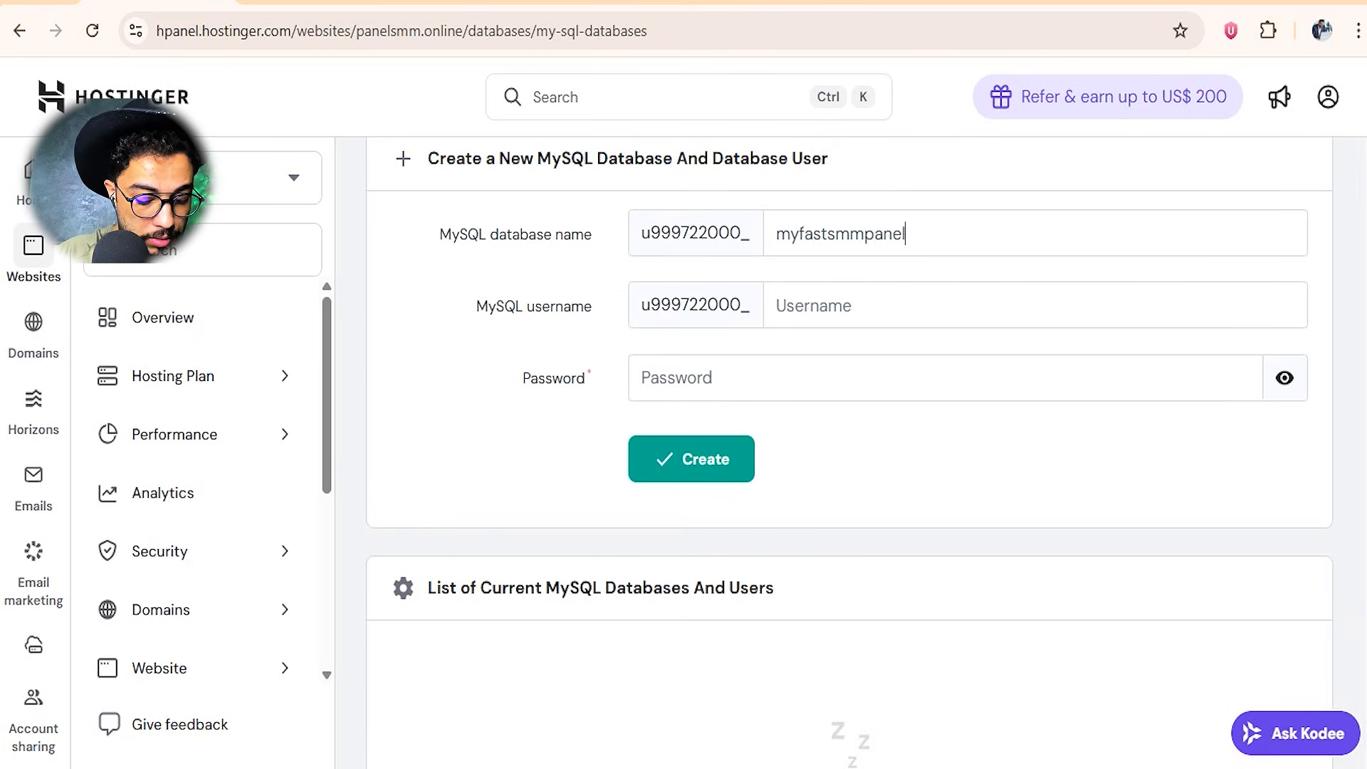
{"action": "key", "text": "ctrl+a"}
{"action": "key", "text": "ctrl+c"}
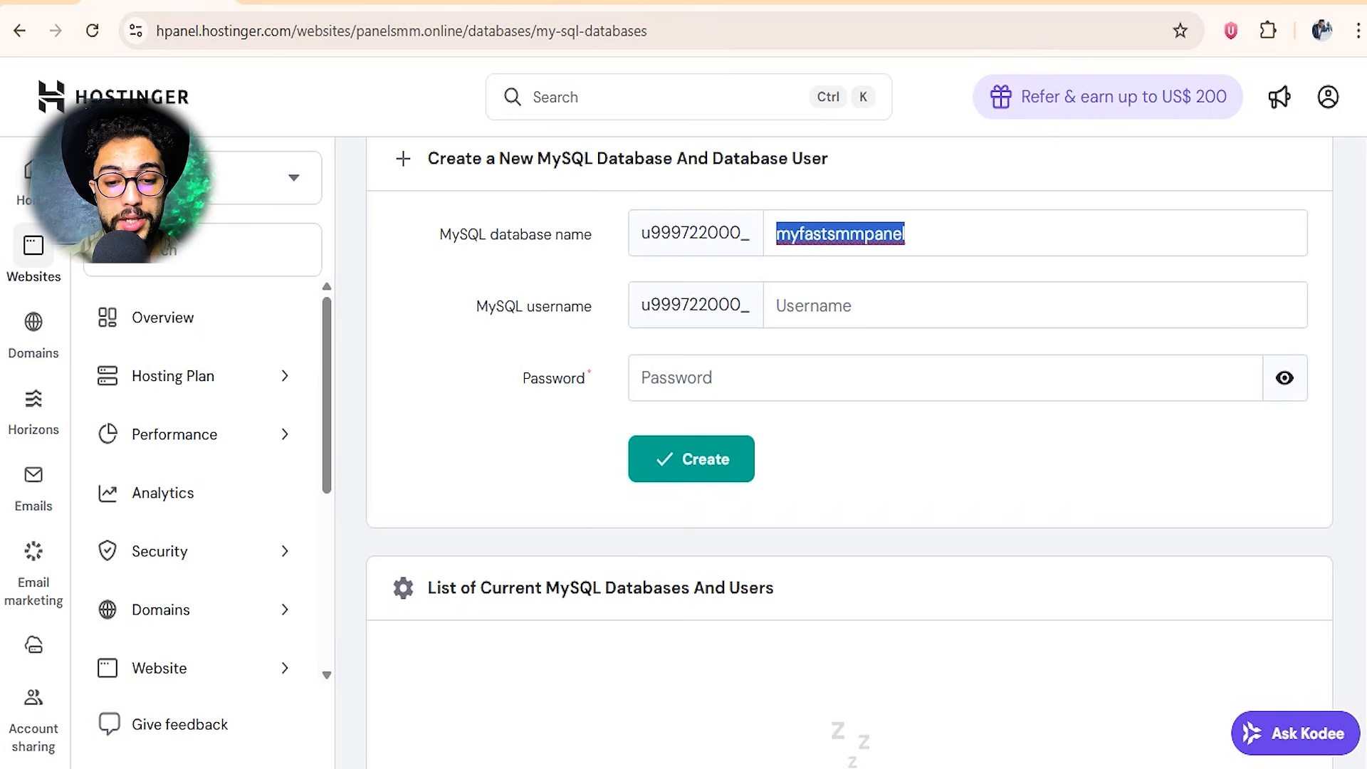
{"action": "key", "text": "Tab"}
{"action": "key", "text": "ctrl+v"}
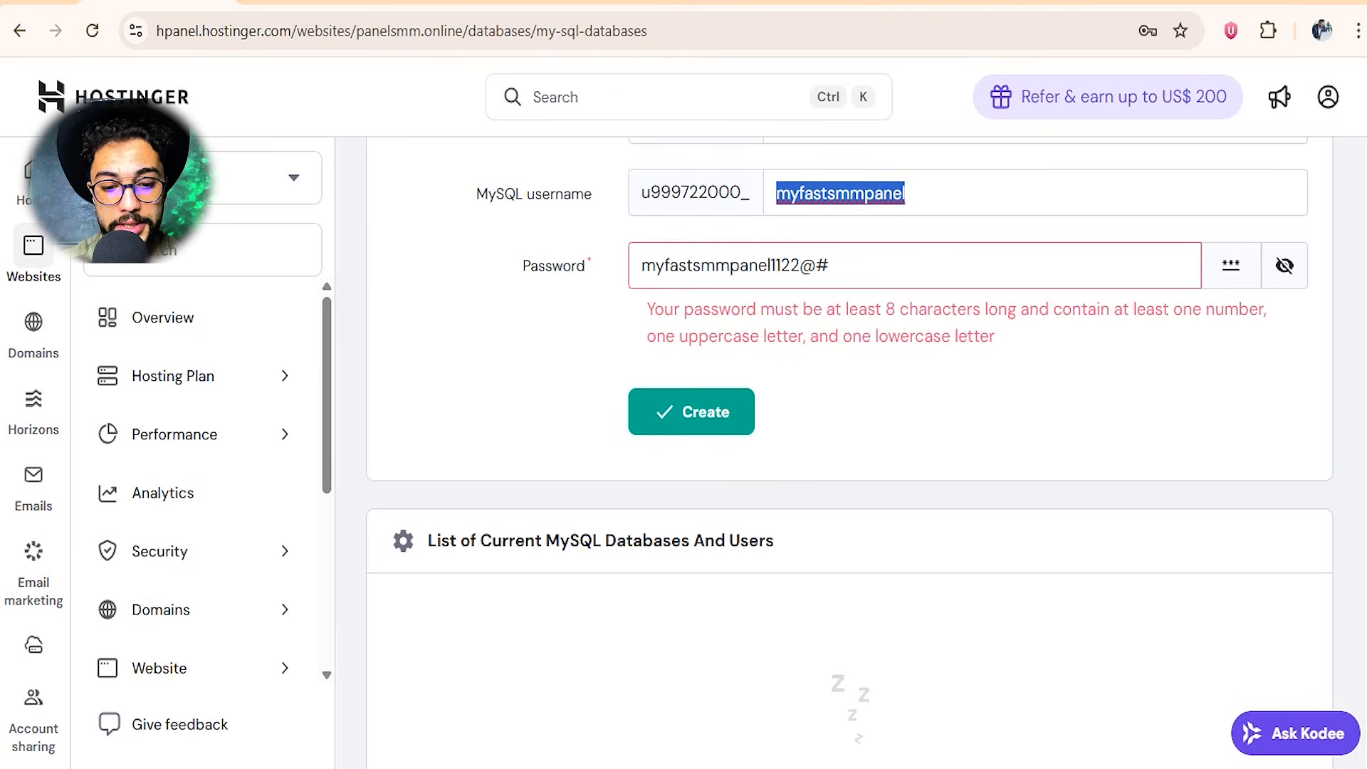
{"action": "key", "text": "Tab"}
{"action": "key", "text": "ctrl+v"}
{"action": "key", "text": "Home"}
{"action": "key", "text": "shift+Right"}
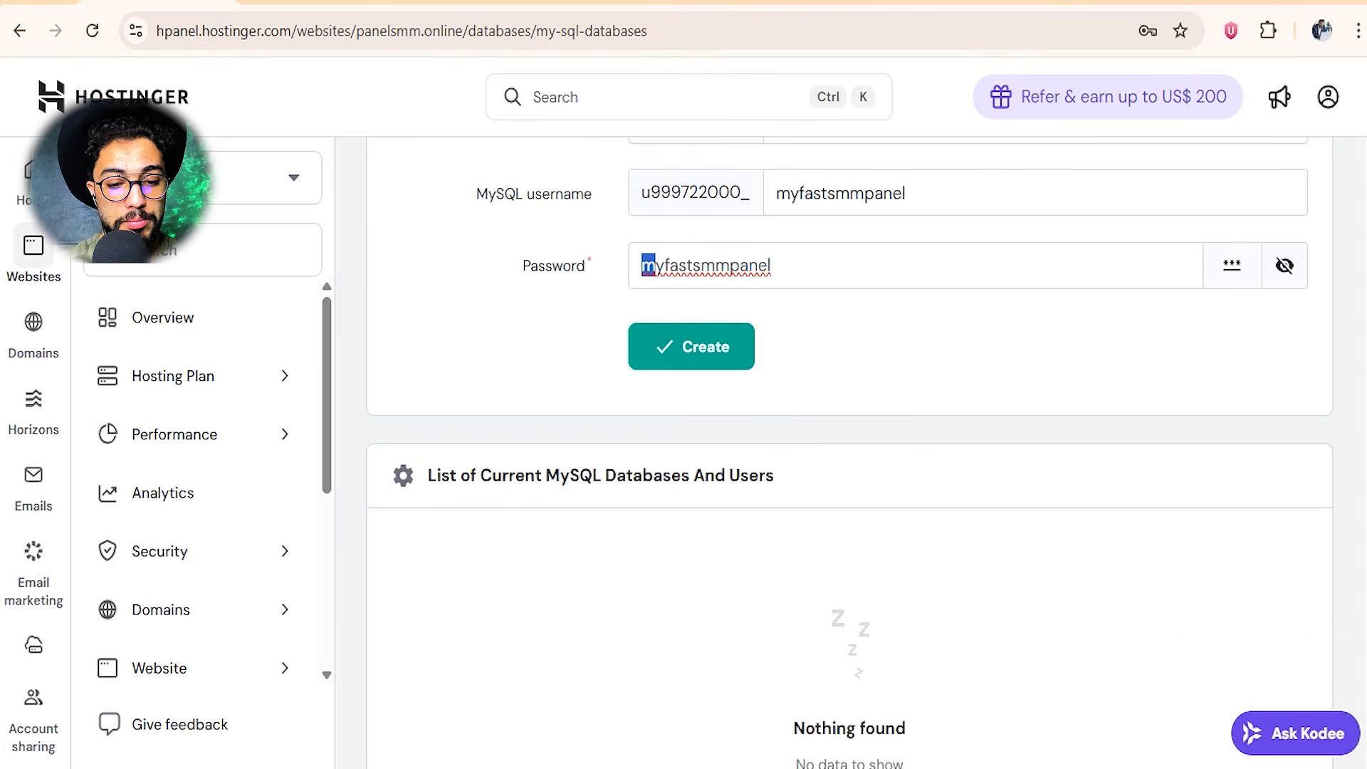
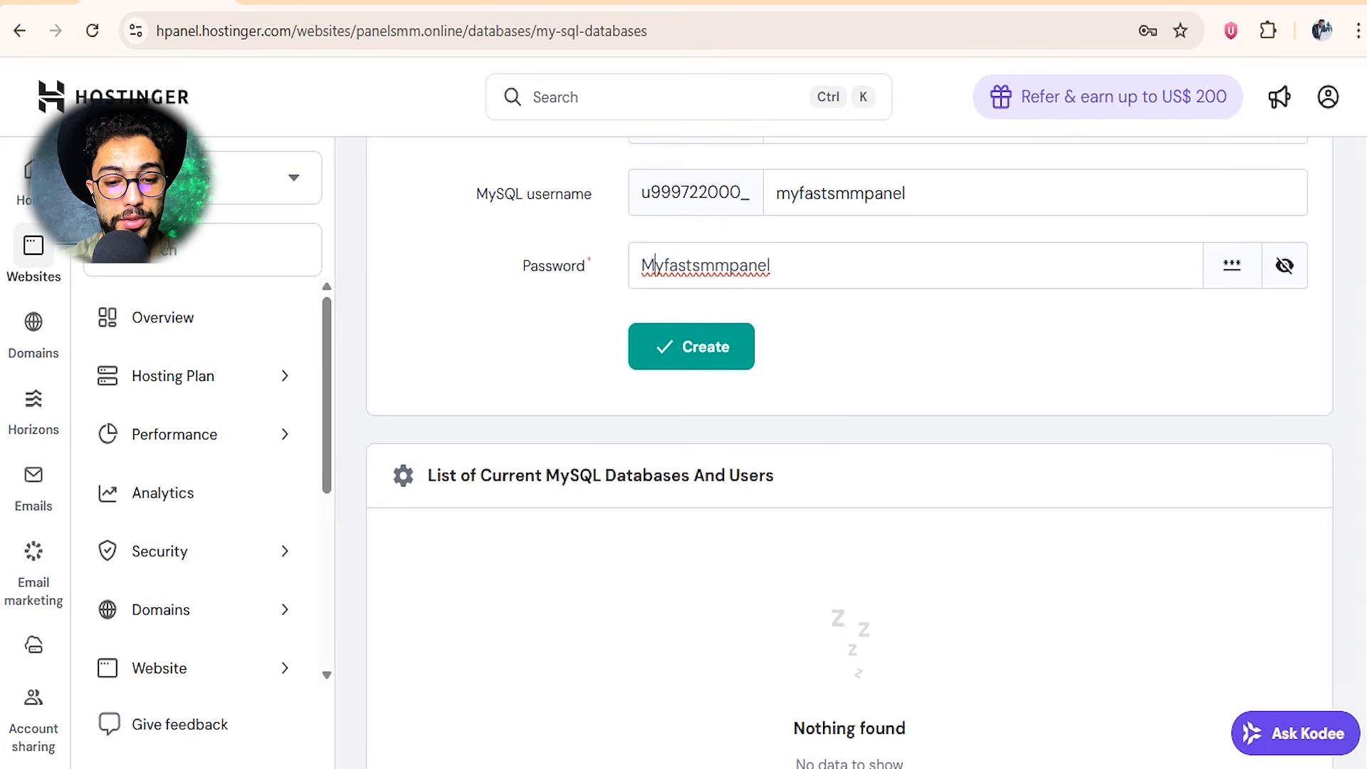
{"action": "key", "text": "End"}
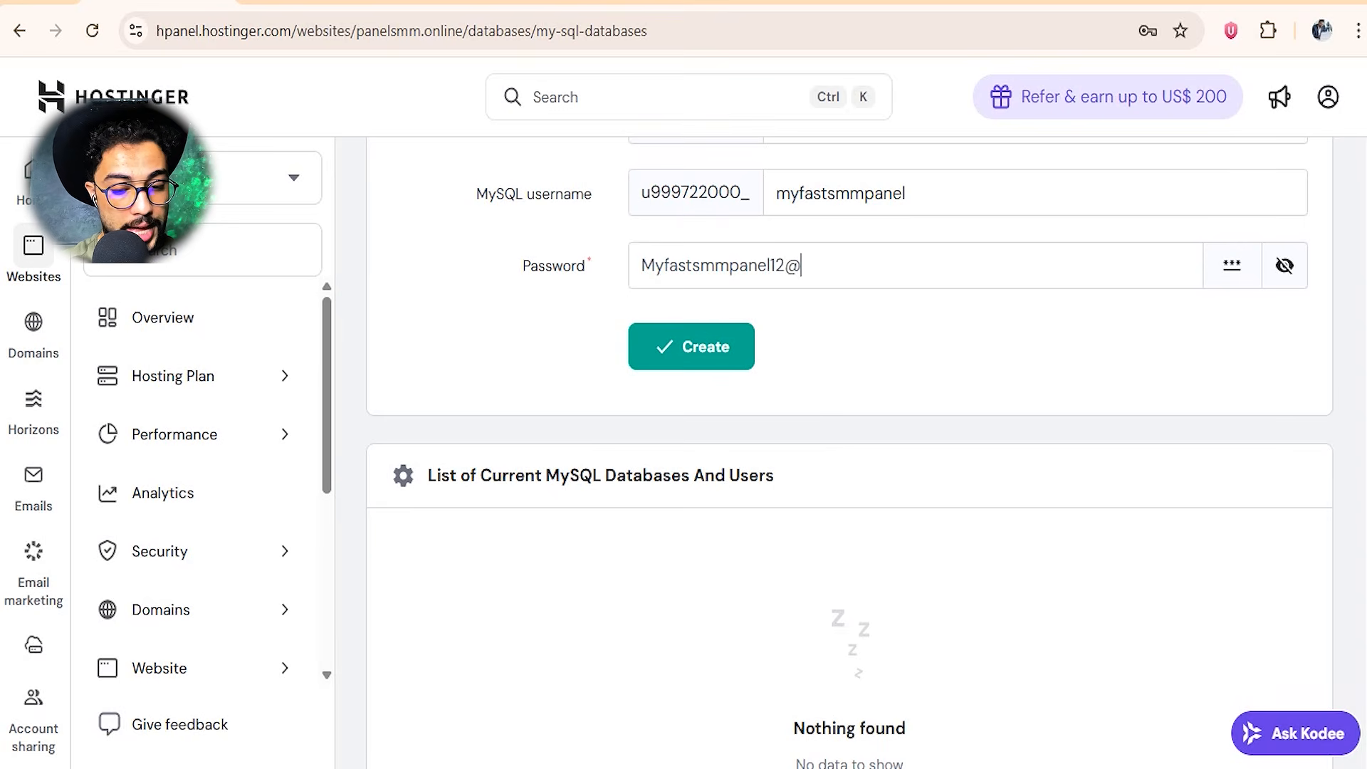
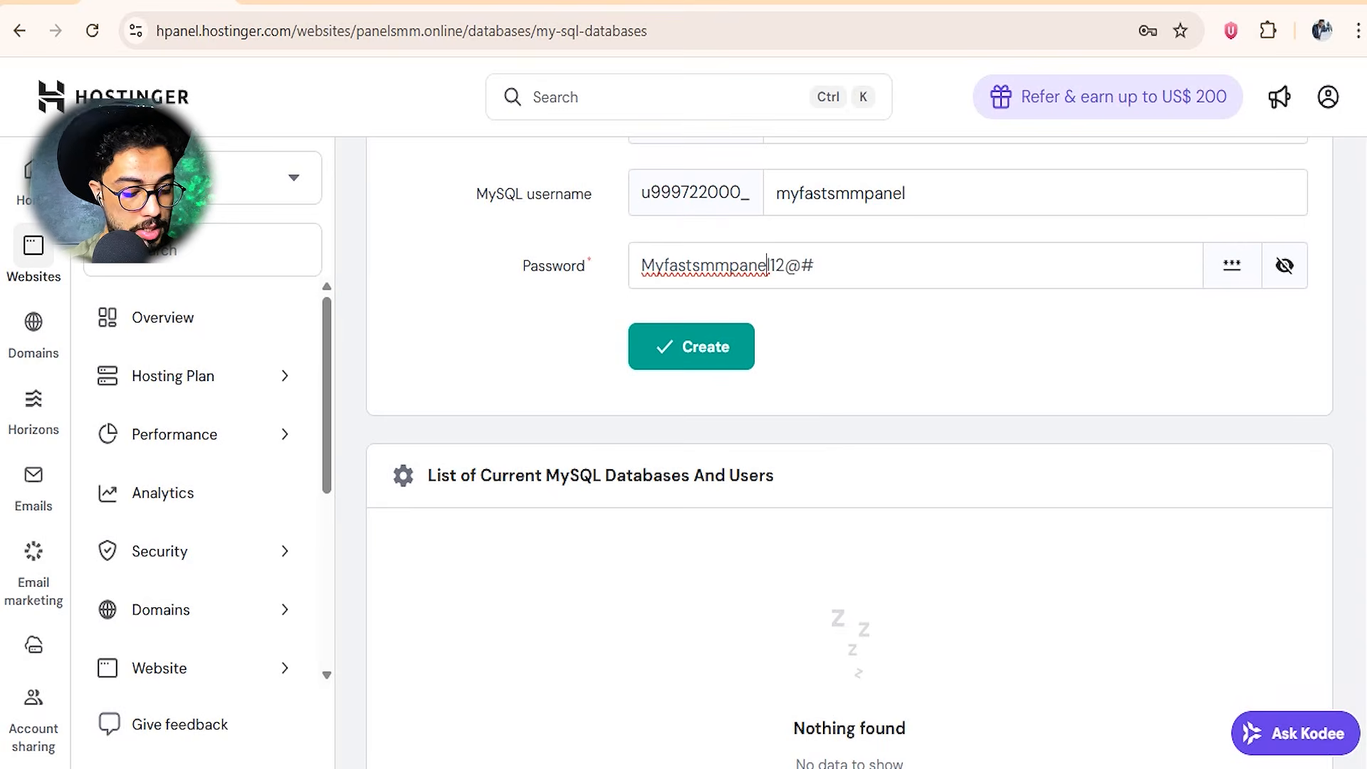
{"action": "key", "text": "ctrl+a"}
{"action": "key", "text": "ctrl+c"}
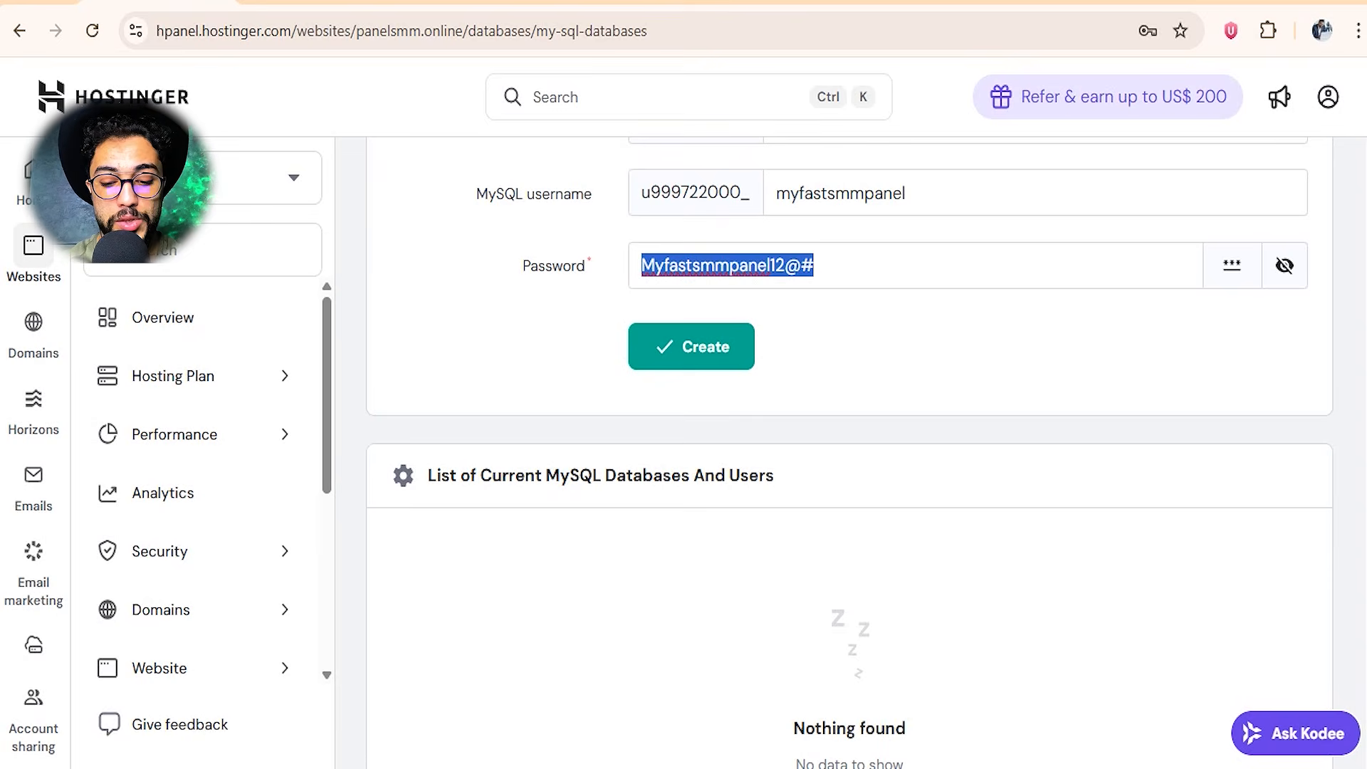
- Save the database password in the notes window and create the database
{"action": "left_click", "coordinate": [949, 768]}
{"action": "left_click", "coordinate": [1052, 652]}
{"action": "key", "text": "ctrl+a"}
{"action": "key", "text": "ctrl+v"}
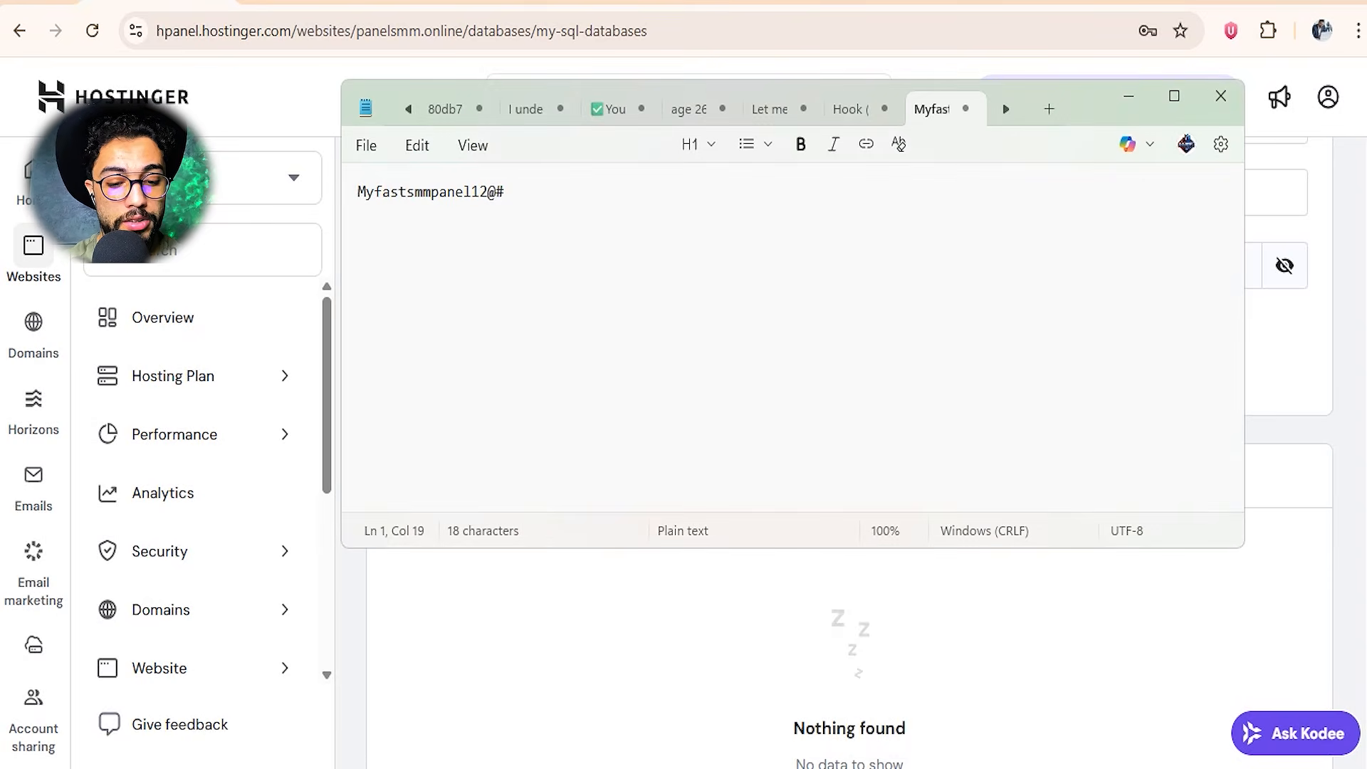
{"action": "key", "text": "alt+Tab"}
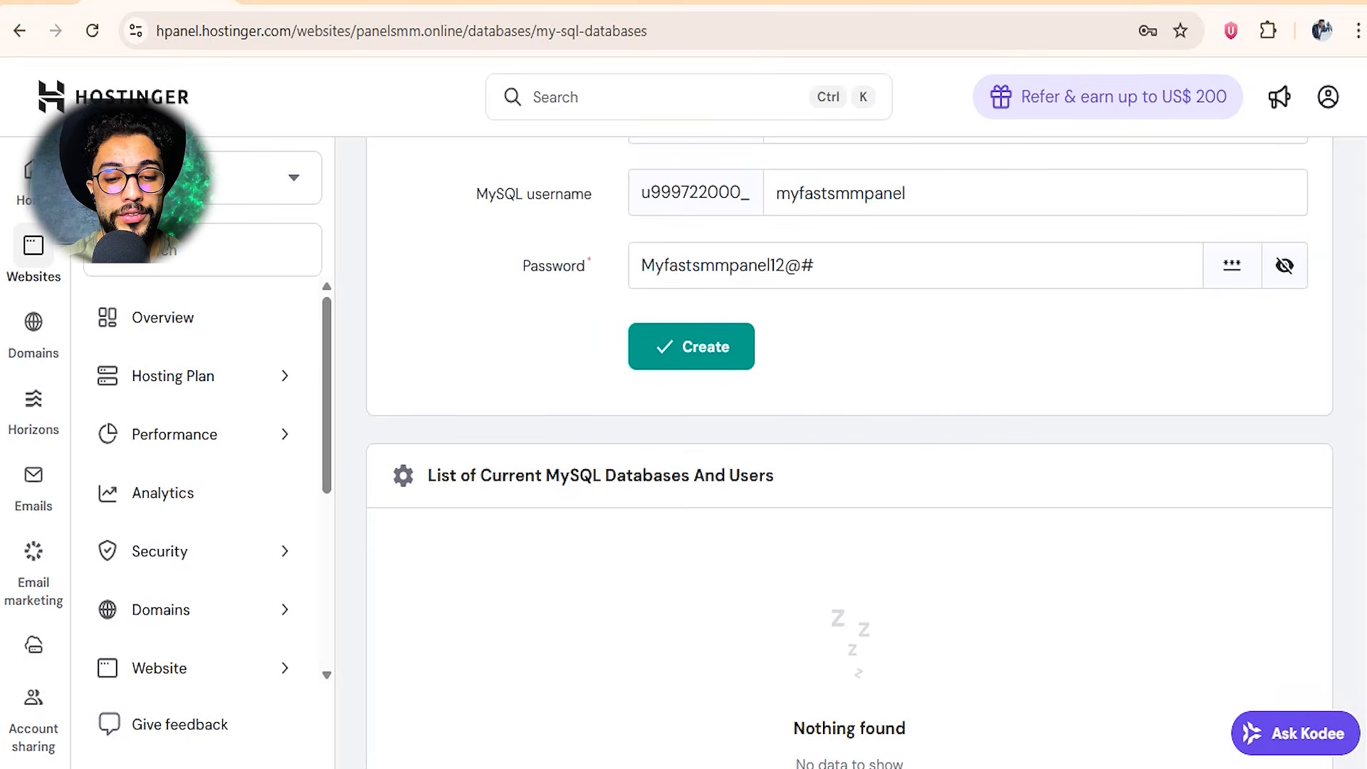
{"action": "key", "text": "Return"}
{"action": "scroll", "coordinate": [850, 453], "scroll_direction": "down", "scroll_amount": 2}
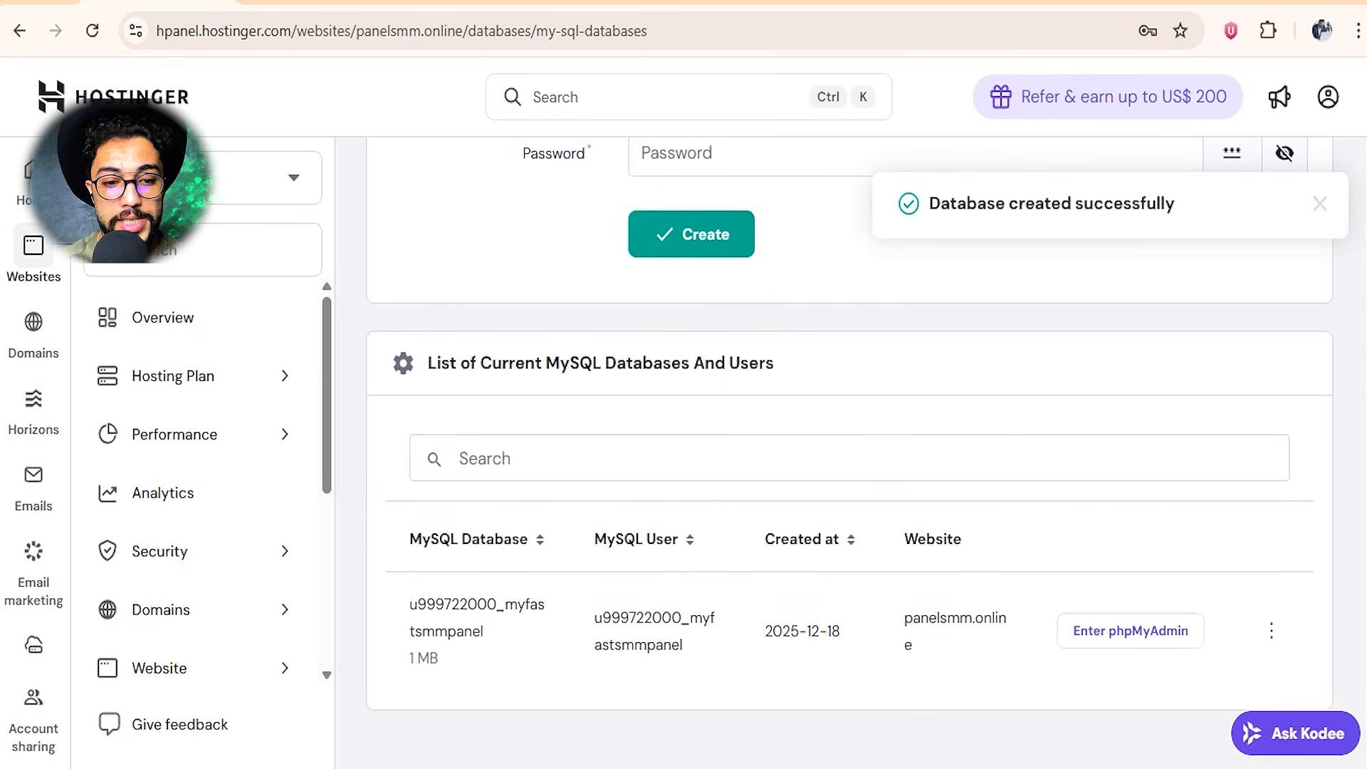
{"action": "left_click", "coordinate": [313, 2]}
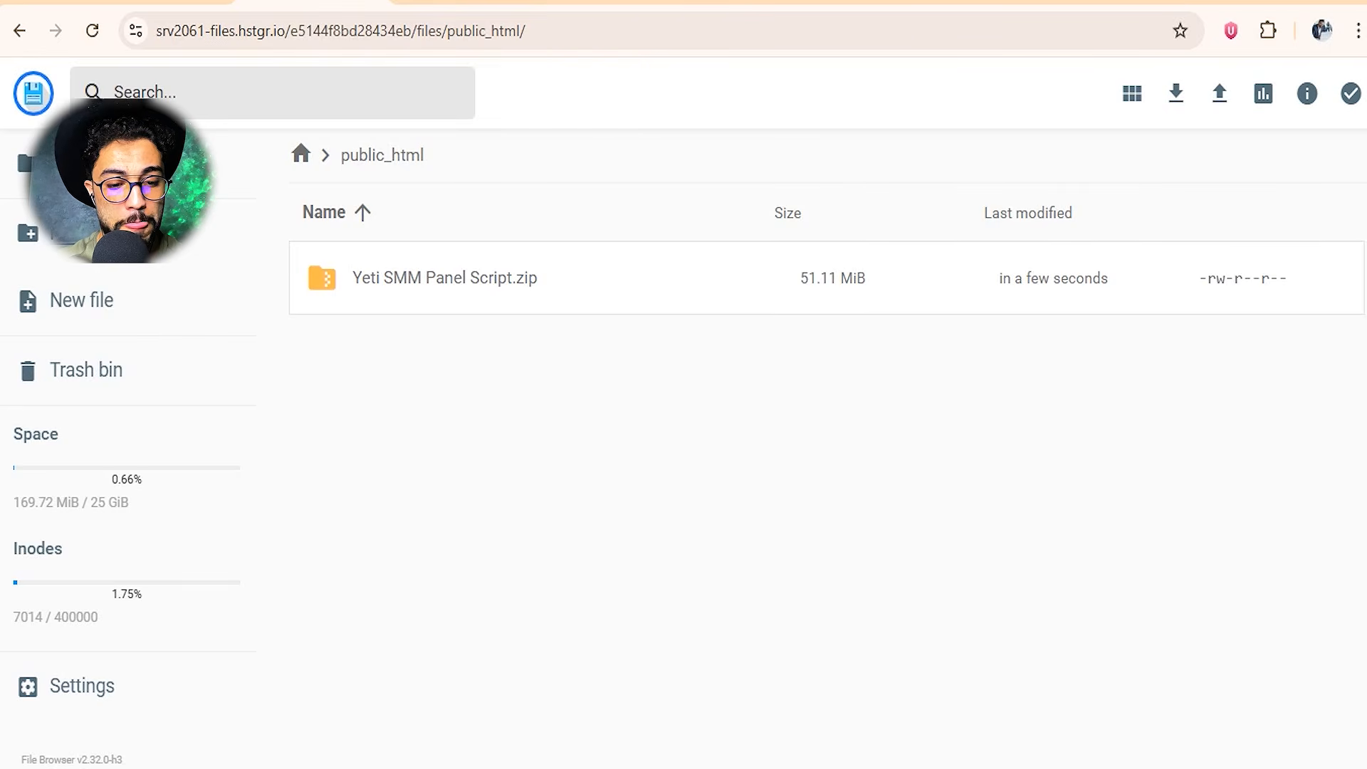
- Extract Yeti SMM Panel Script.zip into a new SMMFAST folder
{"action": "left_click", "coordinate": [577, 268]}
{"action": "right_click", "coordinate": [577, 268]}
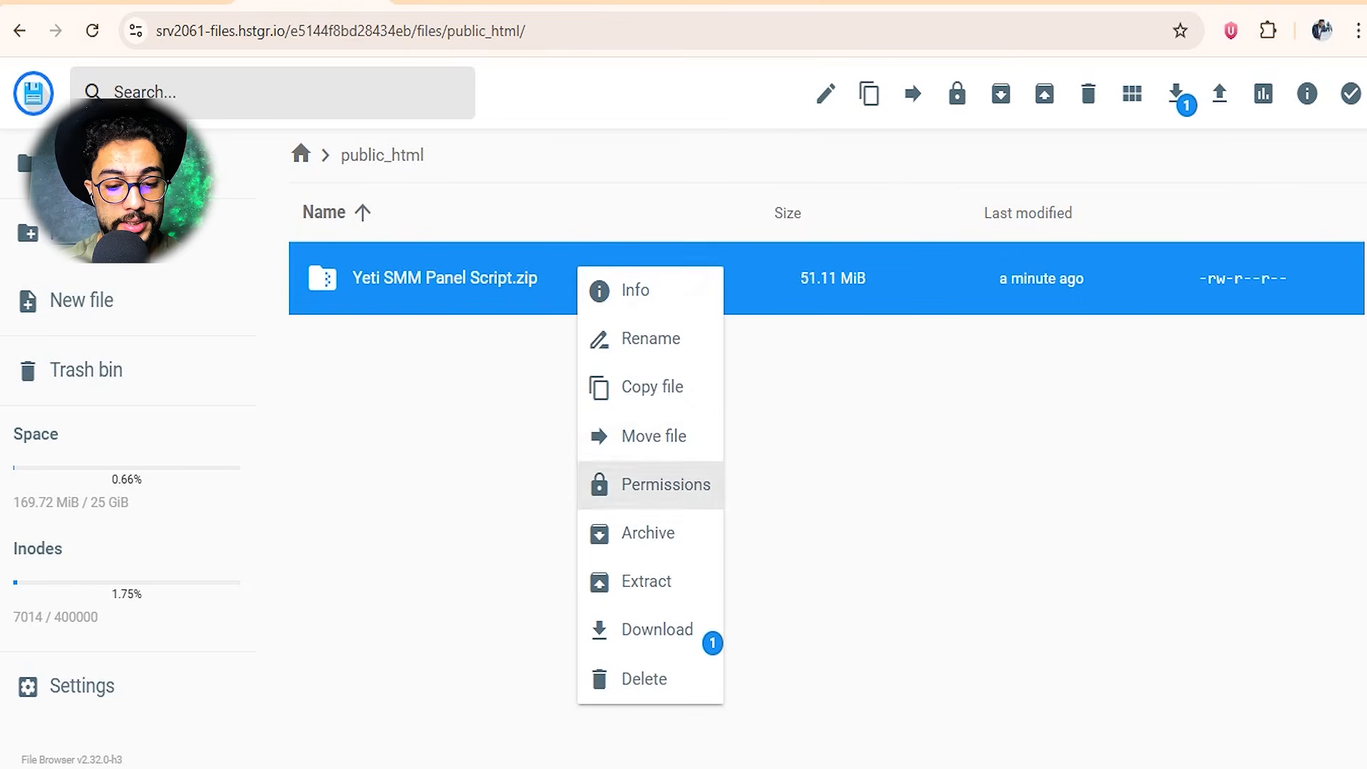
{"action": "left_click", "coordinate": [646, 581]}
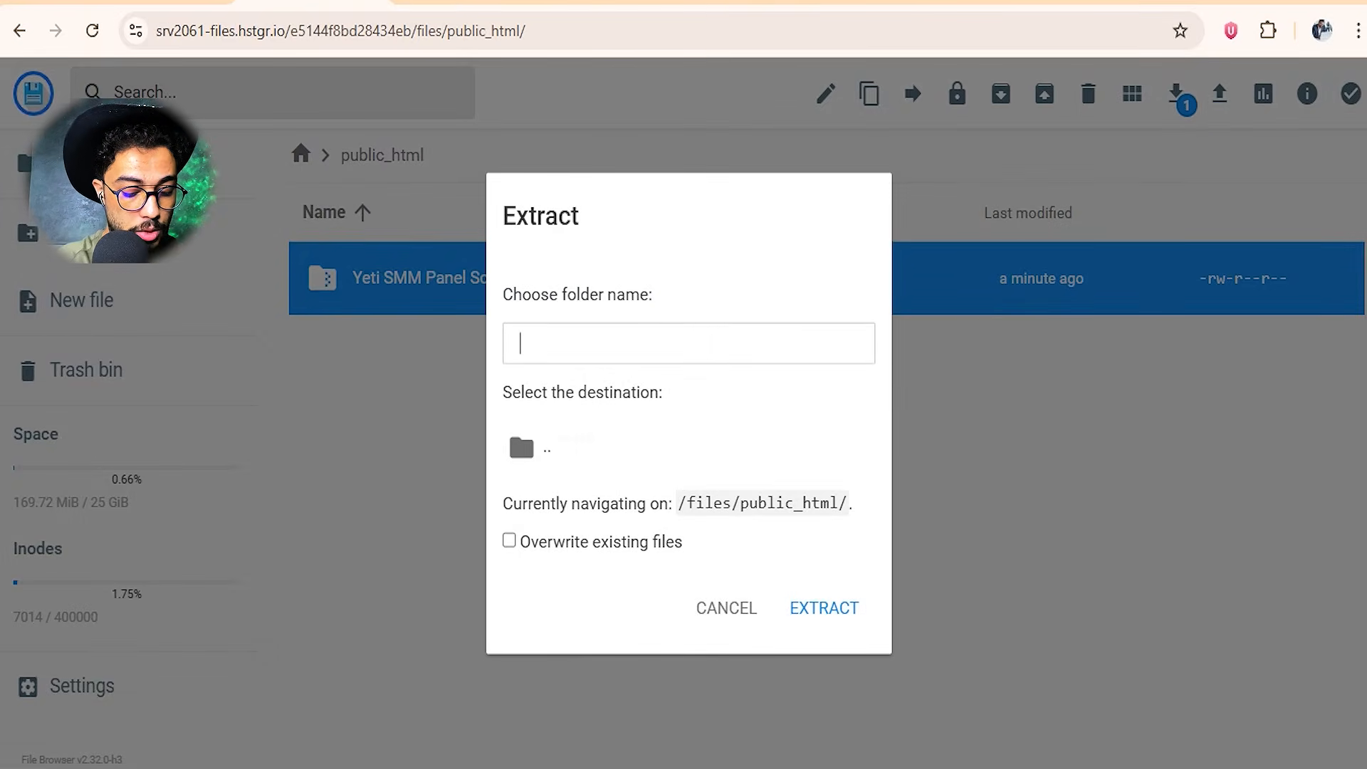
{"action": "type", "text": "SMMFAST"}
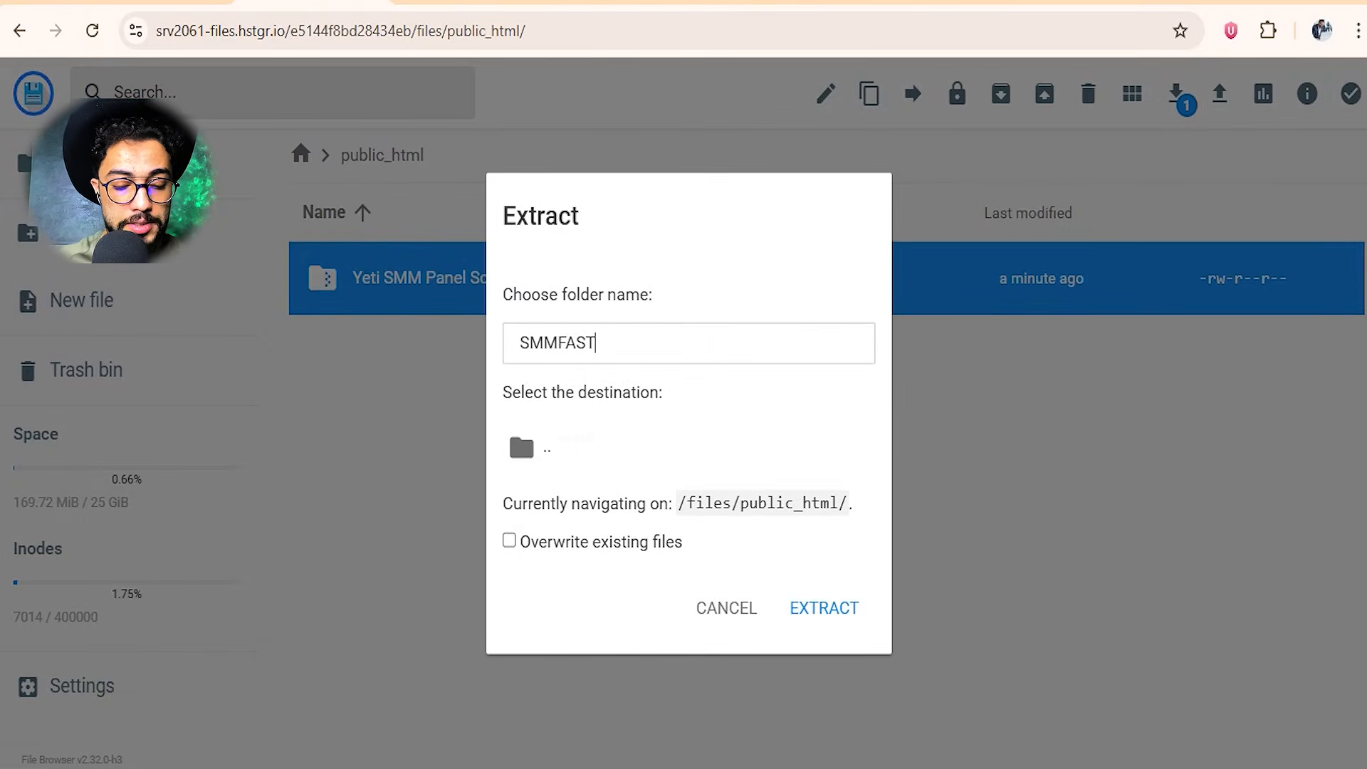
{"action": "left_click", "coordinate": [823, 607]}
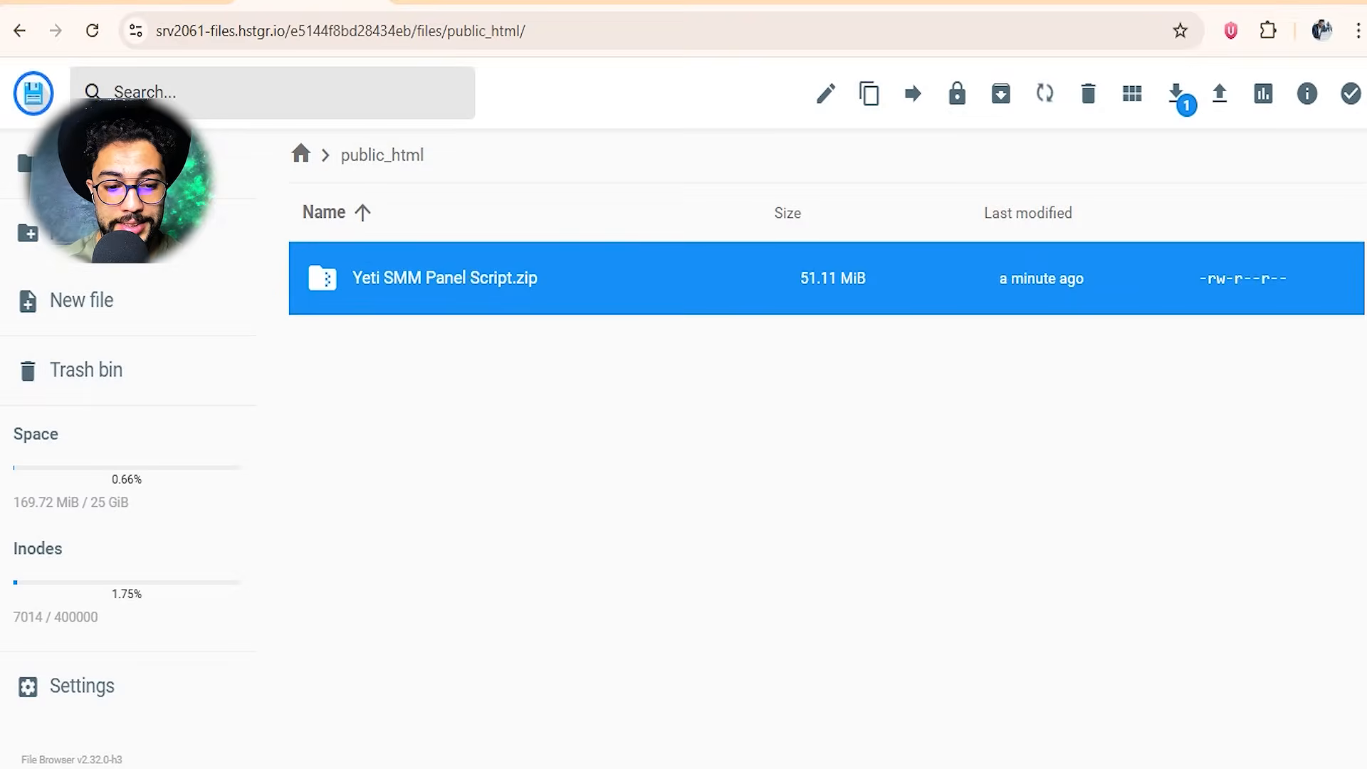
- Move all 22 extracted items from SMMFAST up into public_html
{"action": "double_click", "coordinate": [319, 251]}
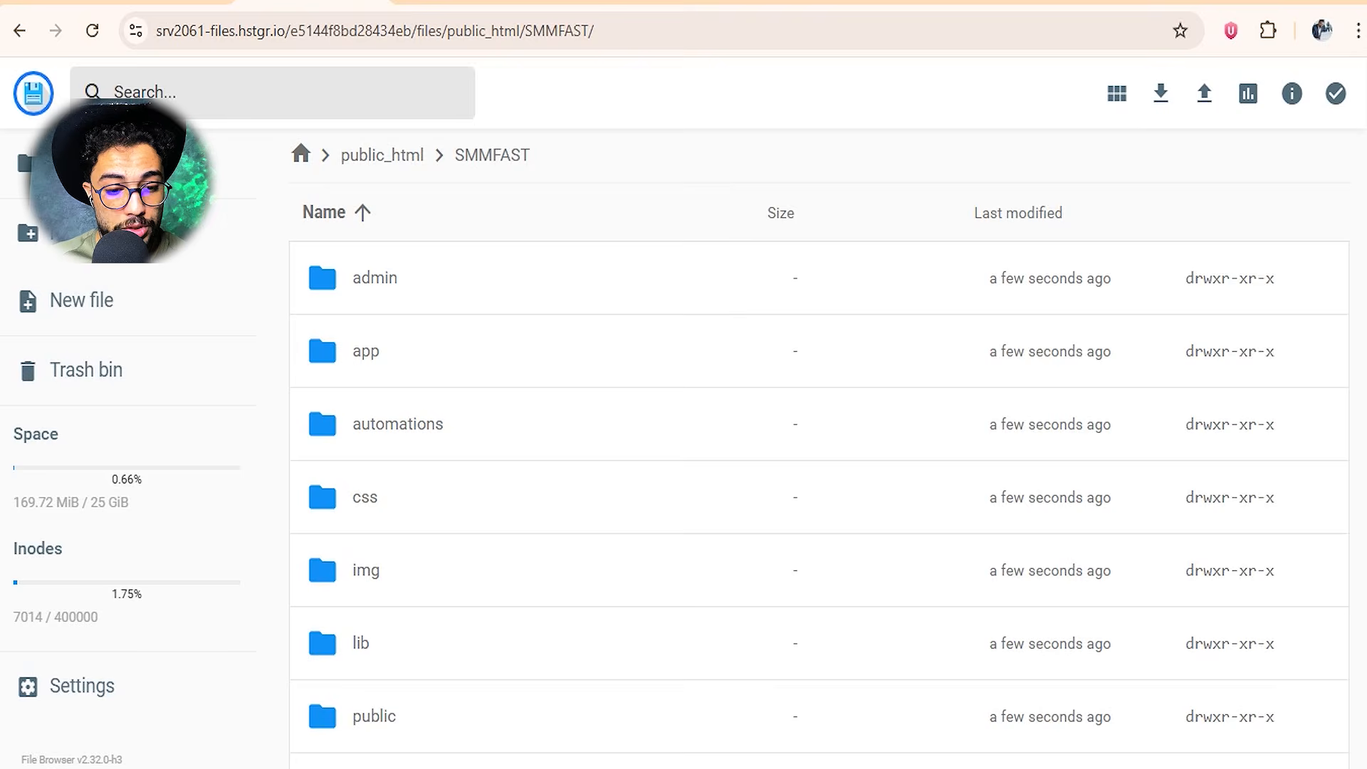
{"action": "left_click", "coordinate": [319, 459]}
{"action": "key", "text": "ctrl+a"}
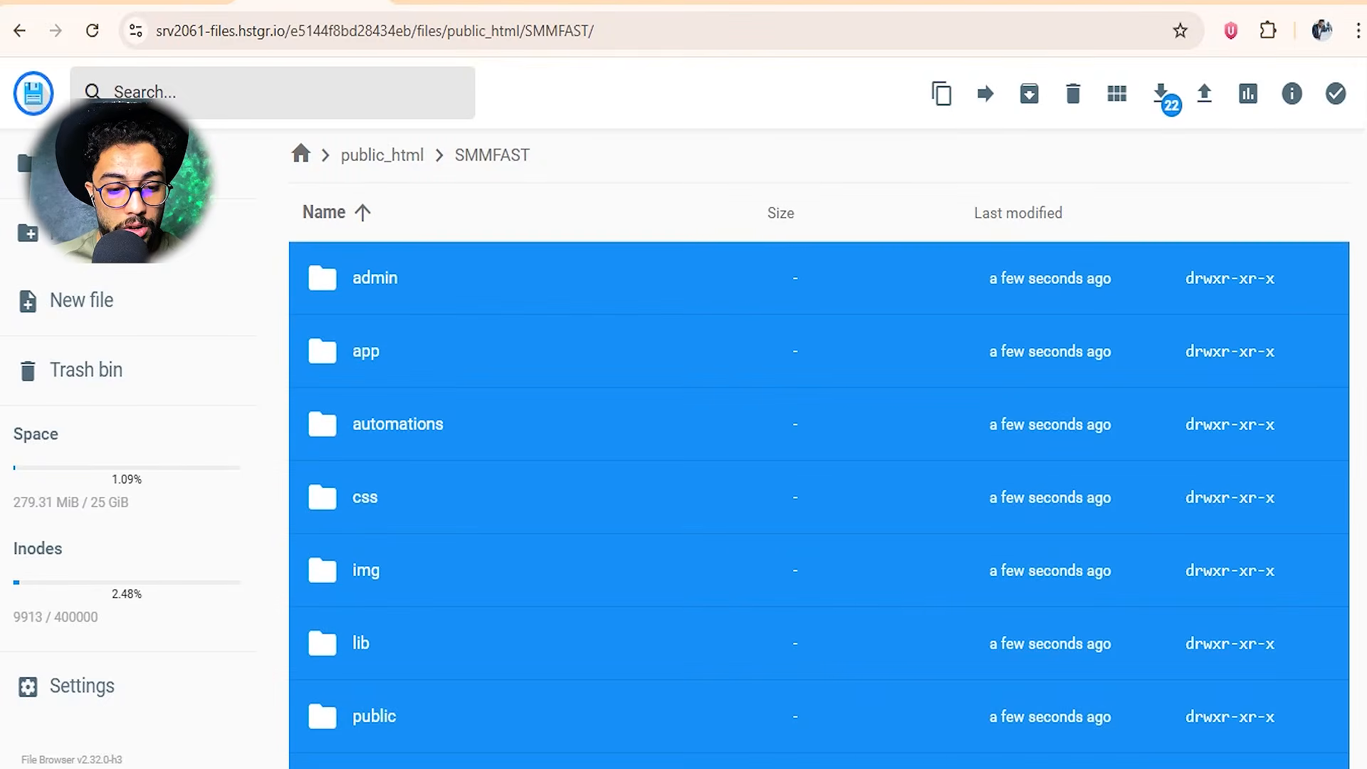
{"action": "scroll", "coordinate": [819, 442], "scroll_direction": "down", "scroll_amount": 8}
{"action": "left_click", "coordinate": [985, 93]}
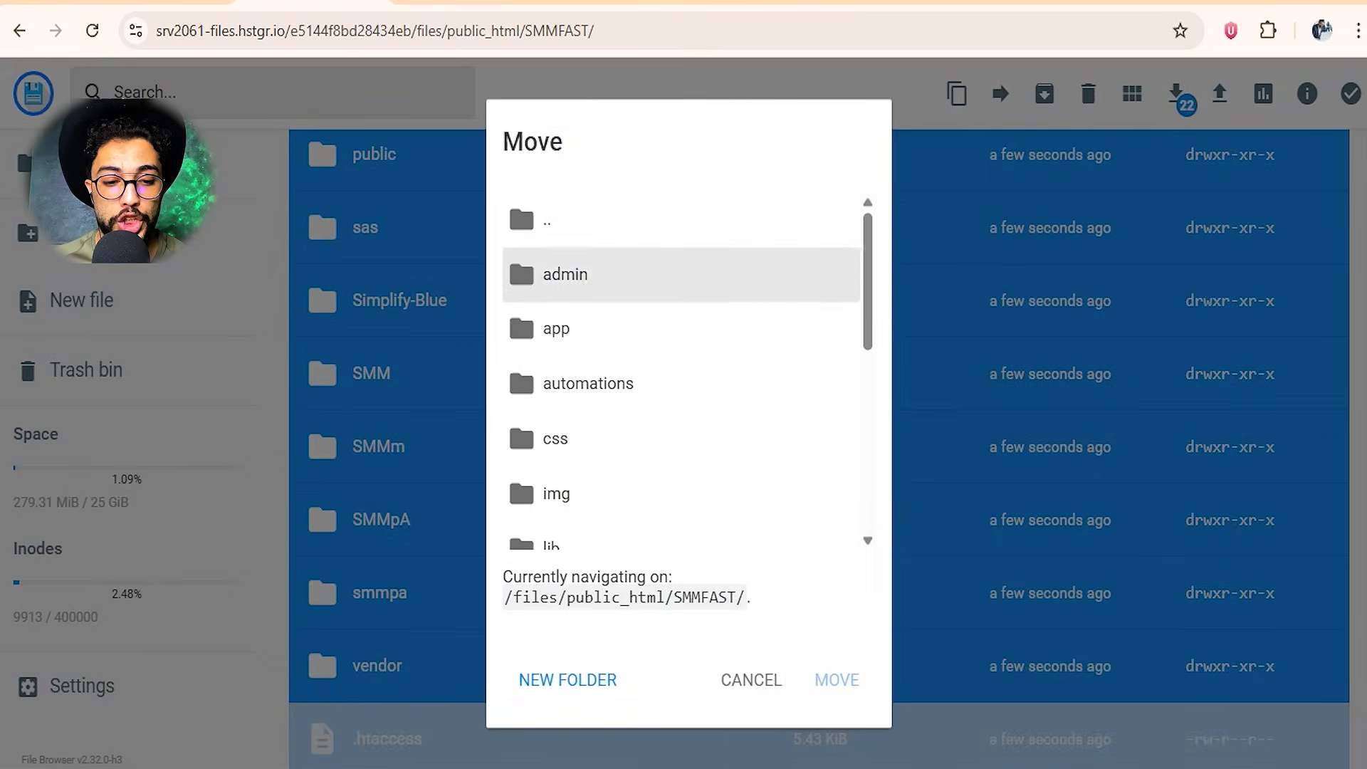
{"action": "double_click", "coordinate": [547, 220]}
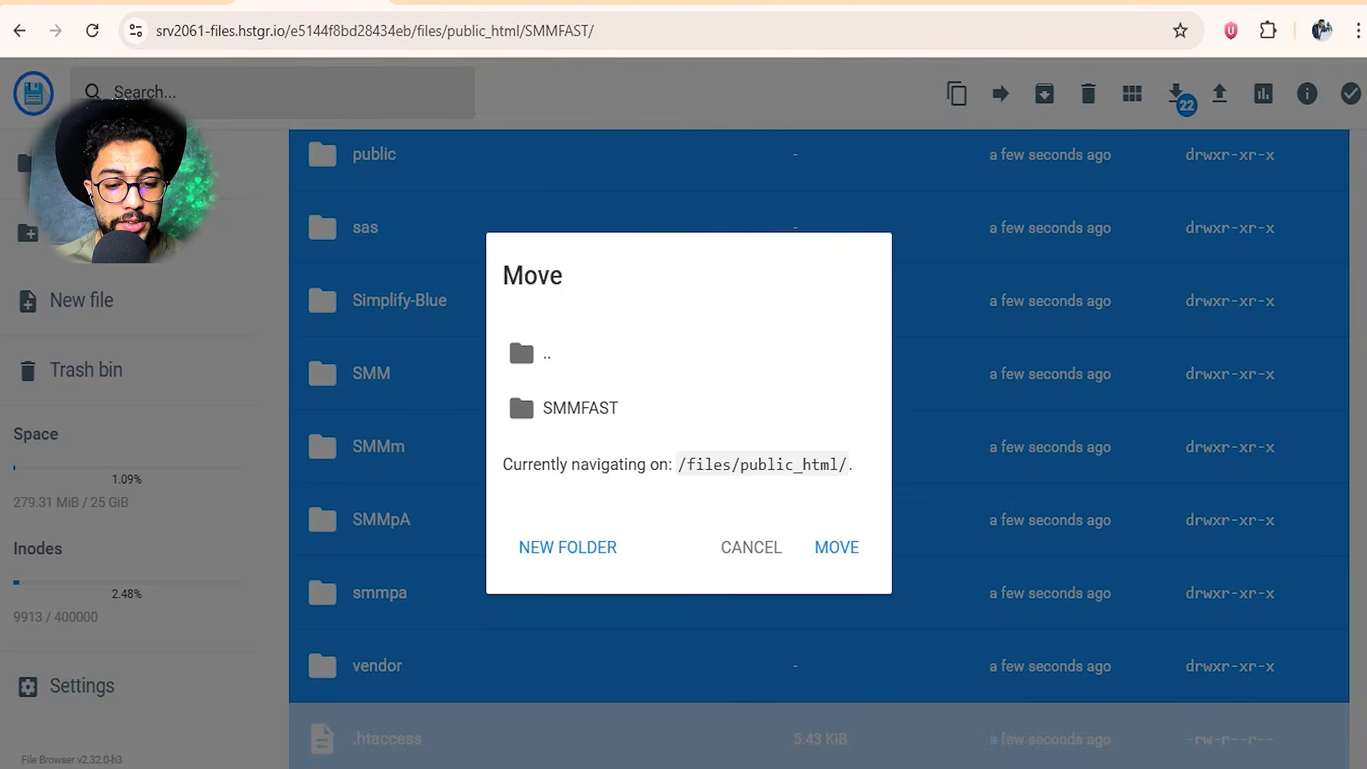
{"action": "left_click", "coordinate": [840, 551]}
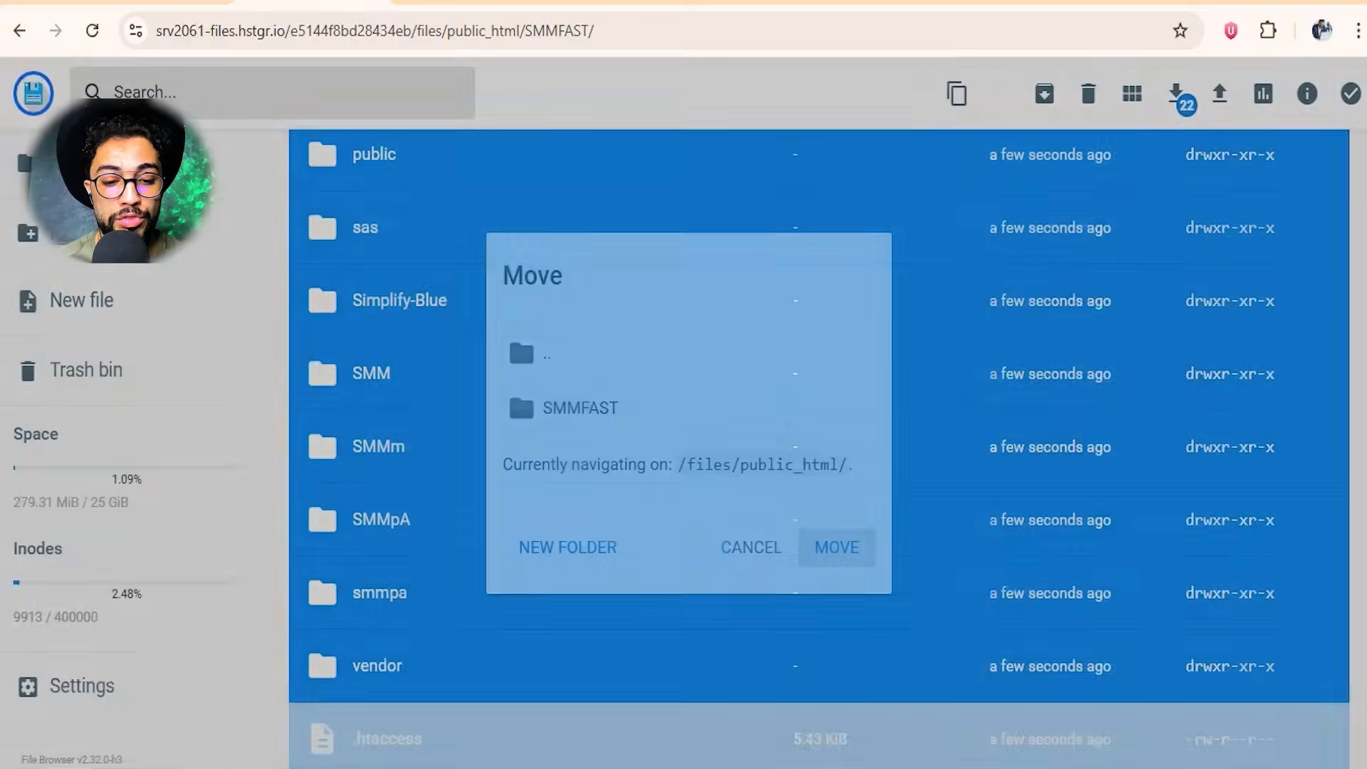
- Delete the leftover zip archive and open the app folder
{"action": "scroll", "coordinate": [819, 455], "scroll_direction": "down", "scroll_amount": 10}
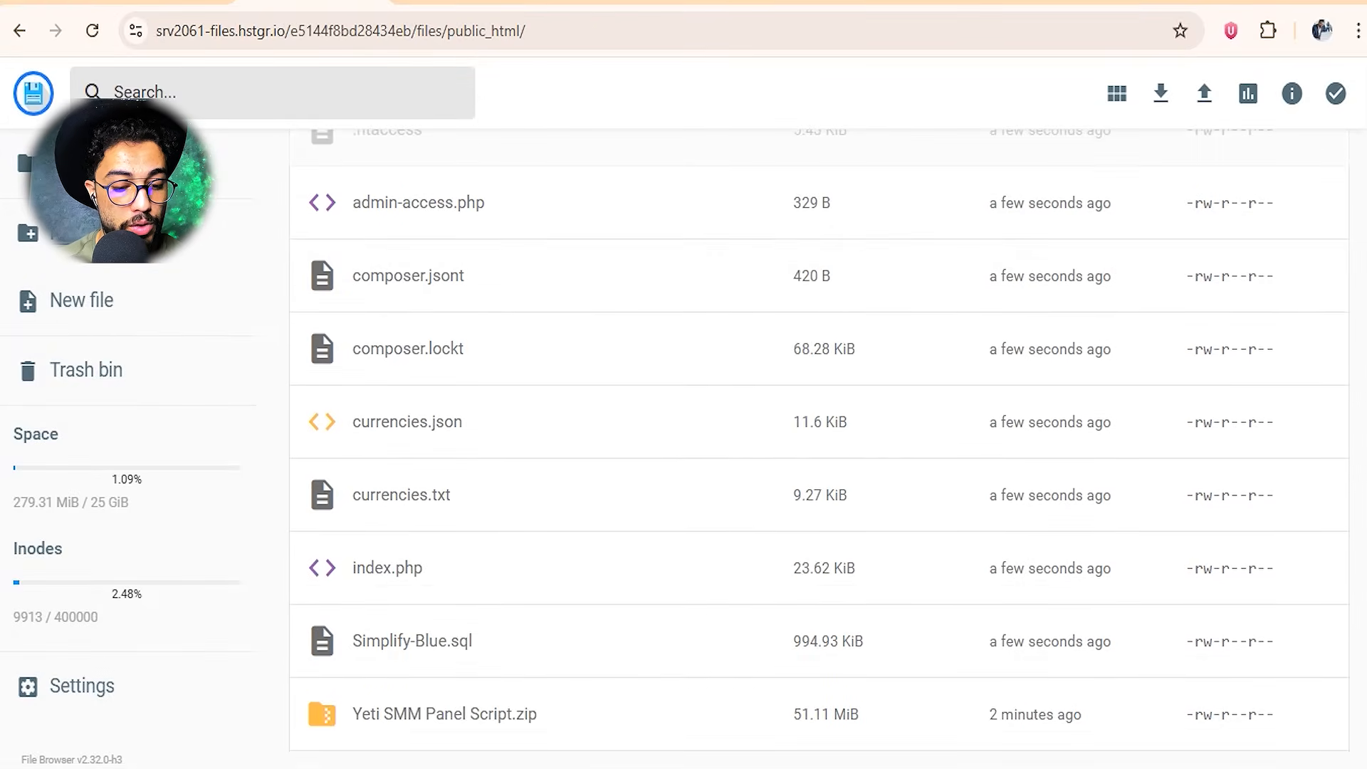
{"action": "left_click", "coordinate": [444, 714]}
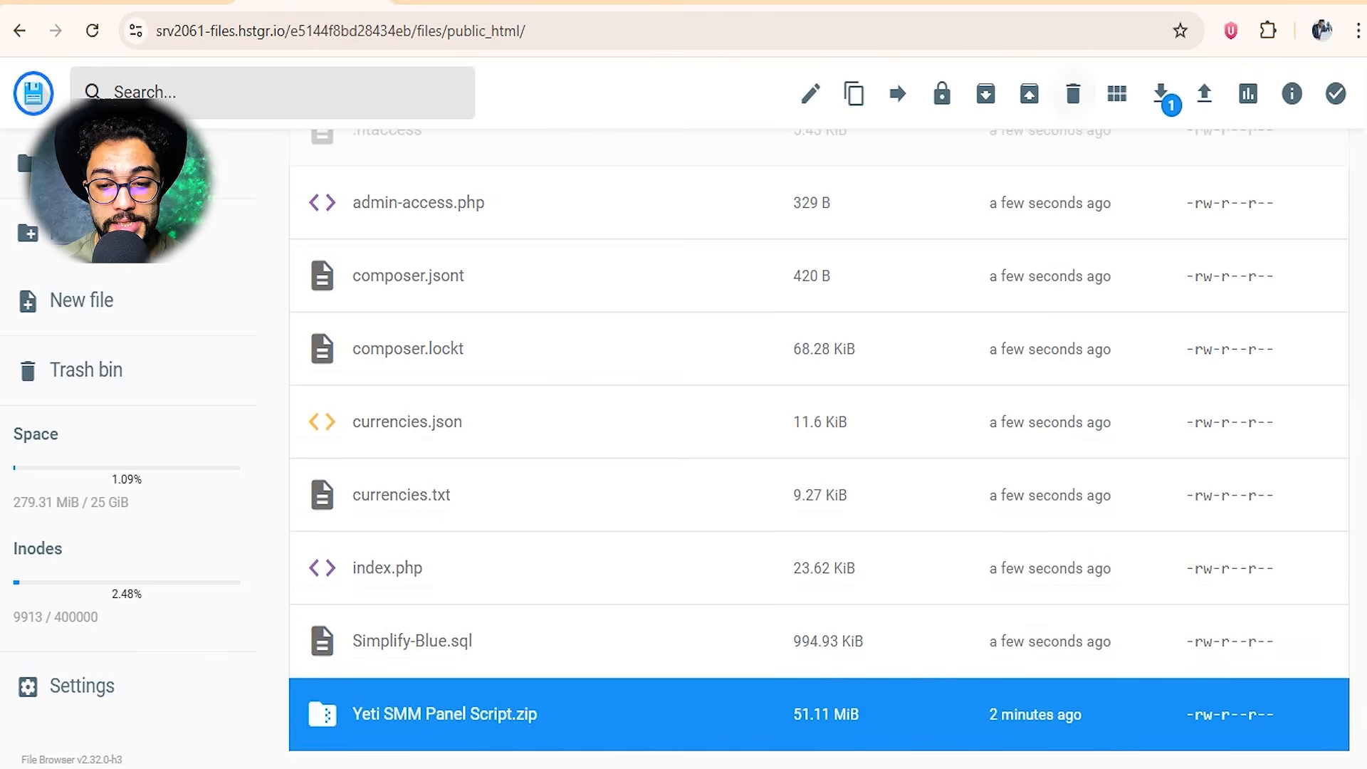
{"action": "left_click", "coordinate": [1073, 94]}
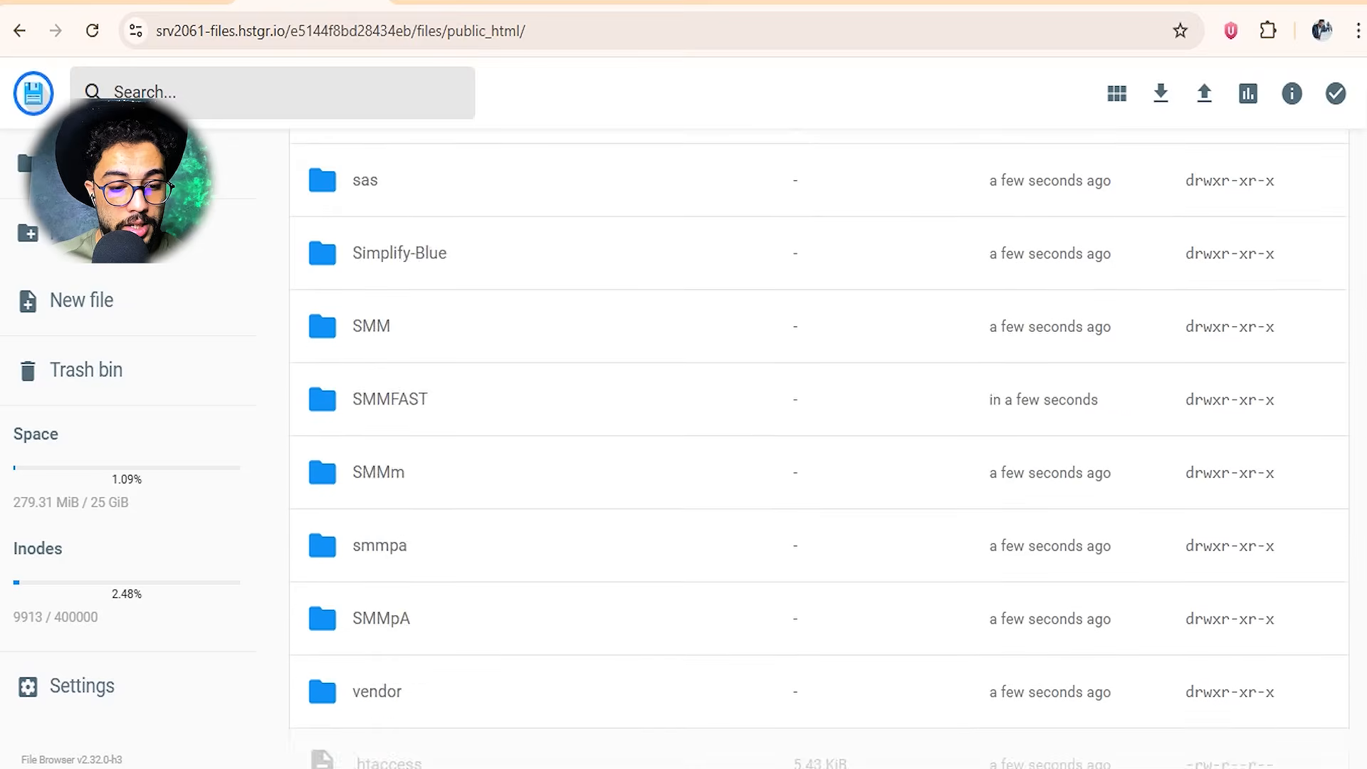
{"action": "scroll", "coordinate": [819, 455], "scroll_direction": "up", "scroll_amount": 5}
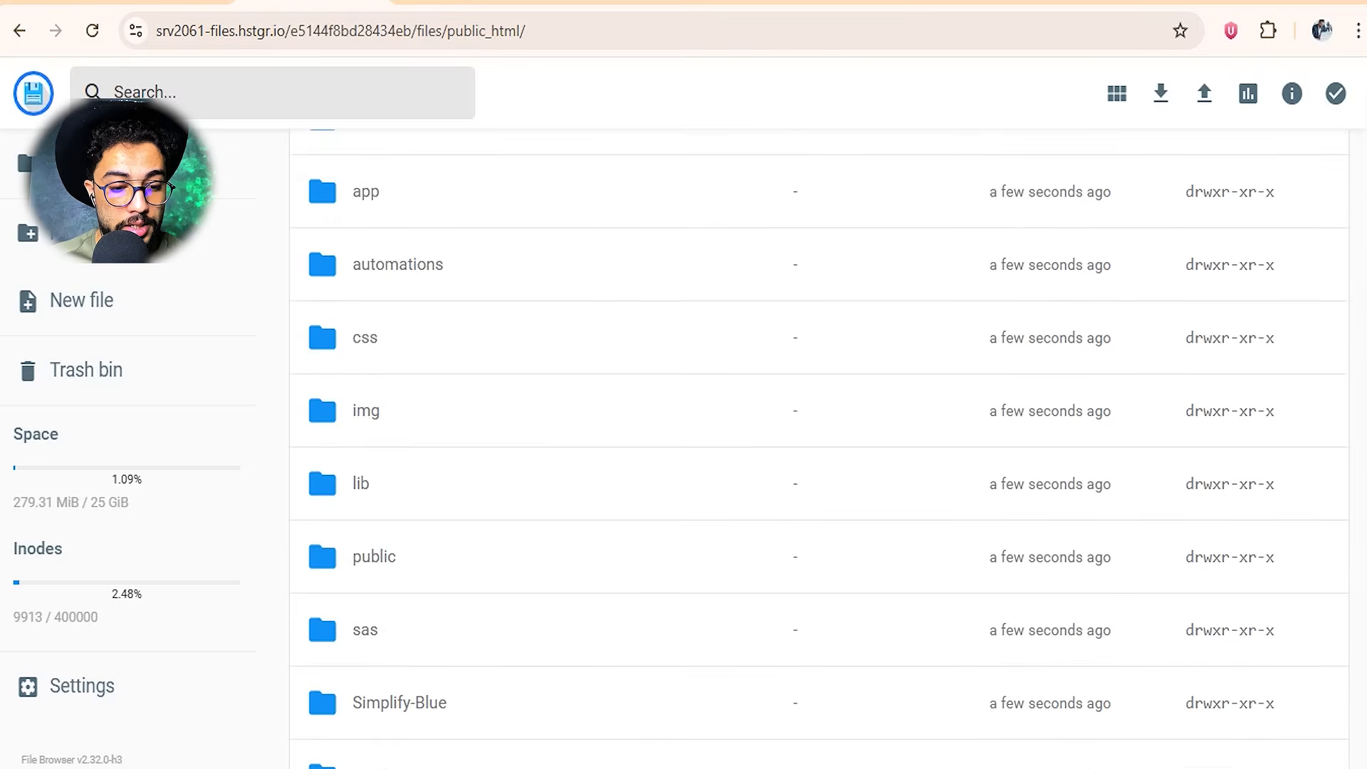
{"action": "scroll", "coordinate": [819, 456], "scroll_direction": "up", "scroll_amount": 3}
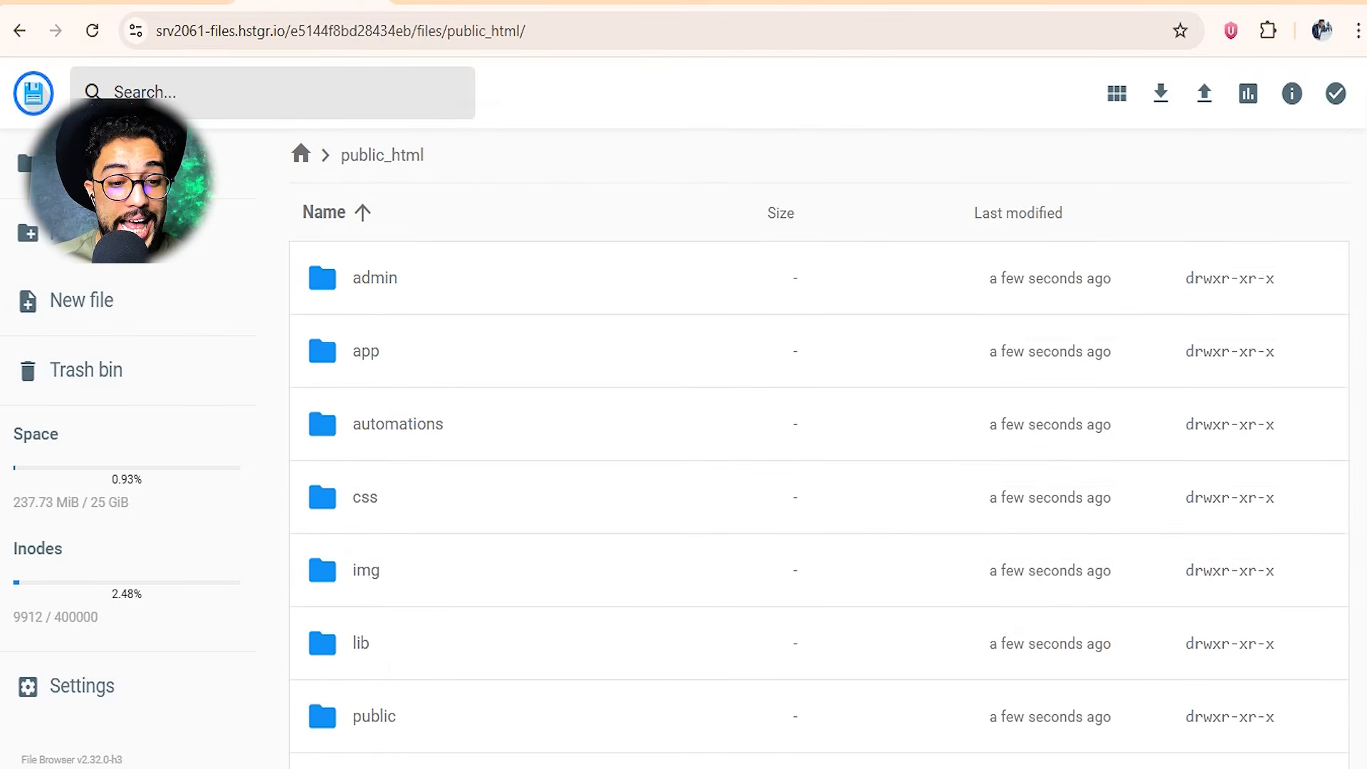
{"action": "double_click", "coordinate": [366, 351]}
{"action": "scroll", "coordinate": [319, 177], "scroll_direction": "down", "scroll_amount": 1}
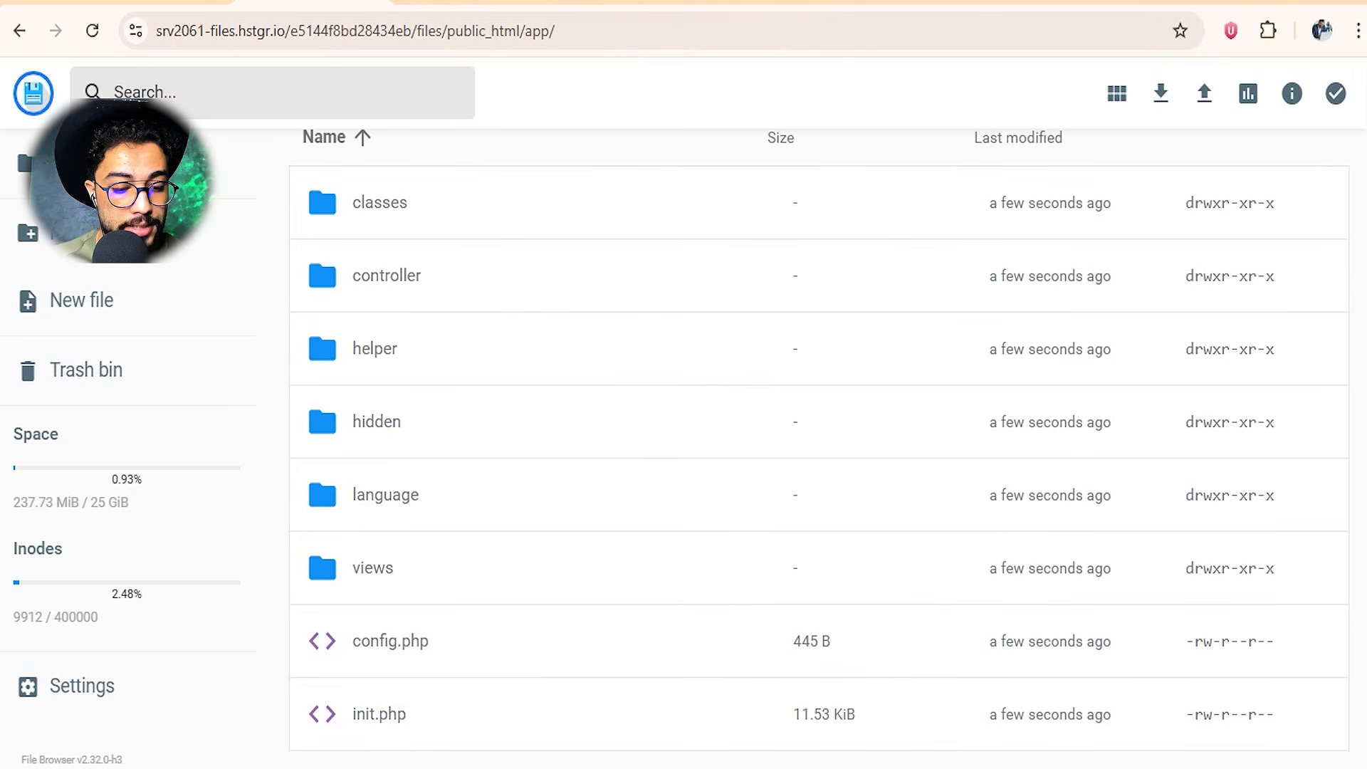
- In config.php, replace the database name and user on lines 12 and 14 with the new database's
{"action": "double_click", "coordinate": [390, 641]}
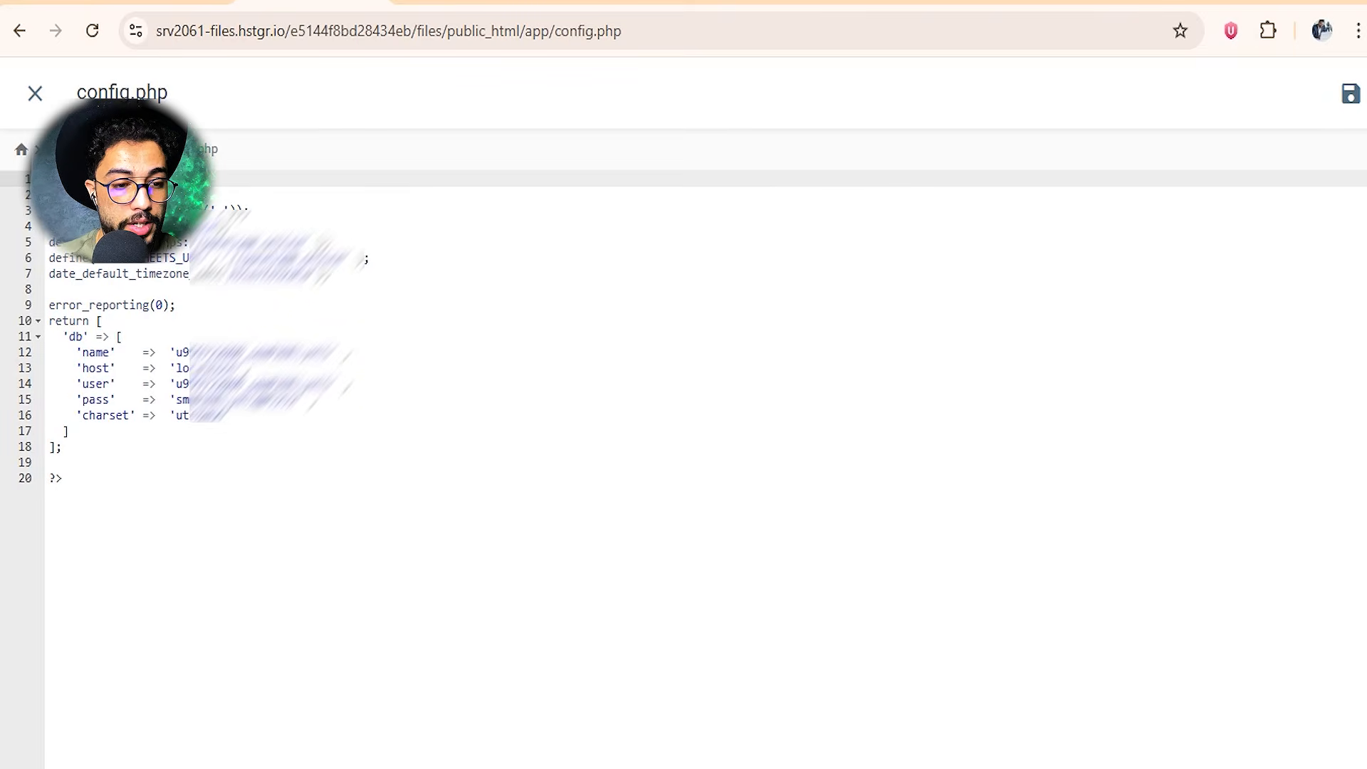
{"action": "left_click", "coordinate": [157, 2]}
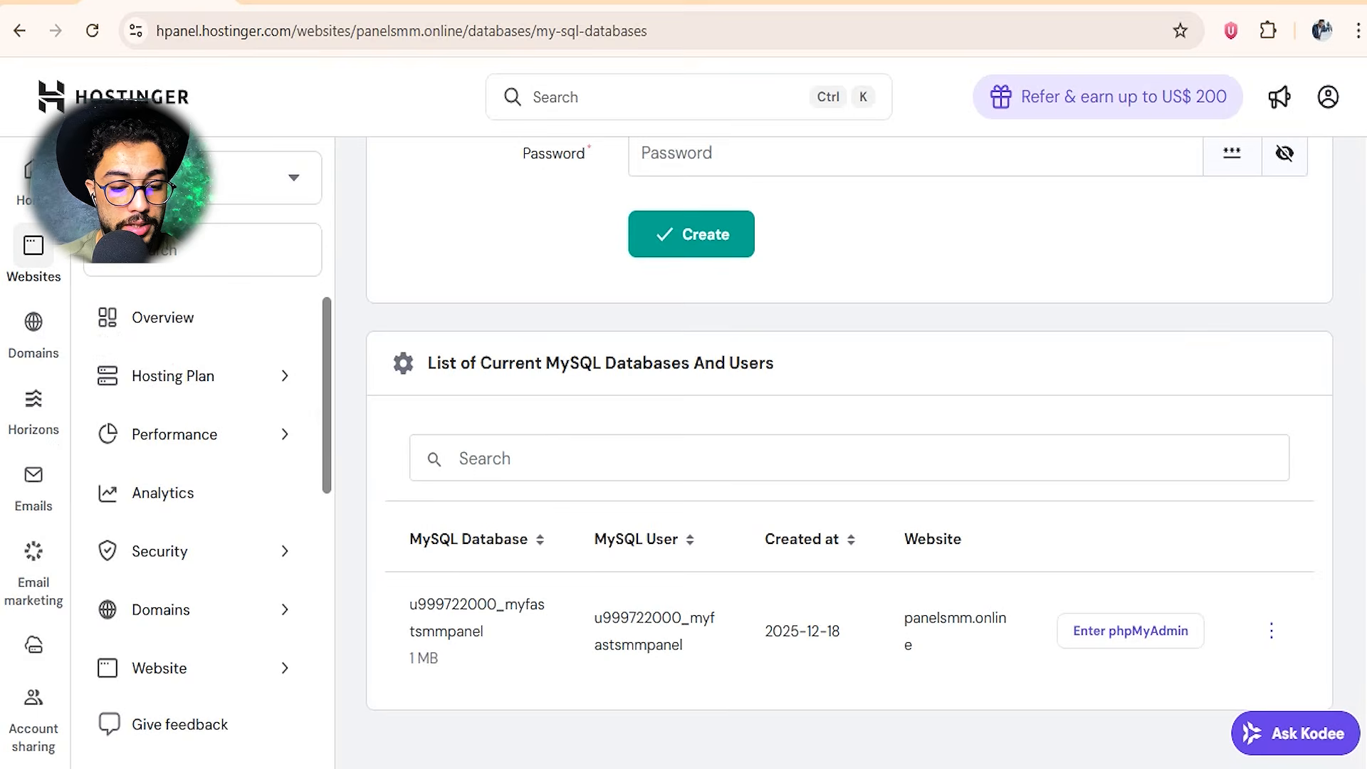
{"action": "scroll", "coordinate": [848, 428], "scroll_direction": "down", "scroll_amount": 1}
{"action": "double_click", "coordinate": [482, 585]}
{"action": "key", "text": "ctrl+c"}
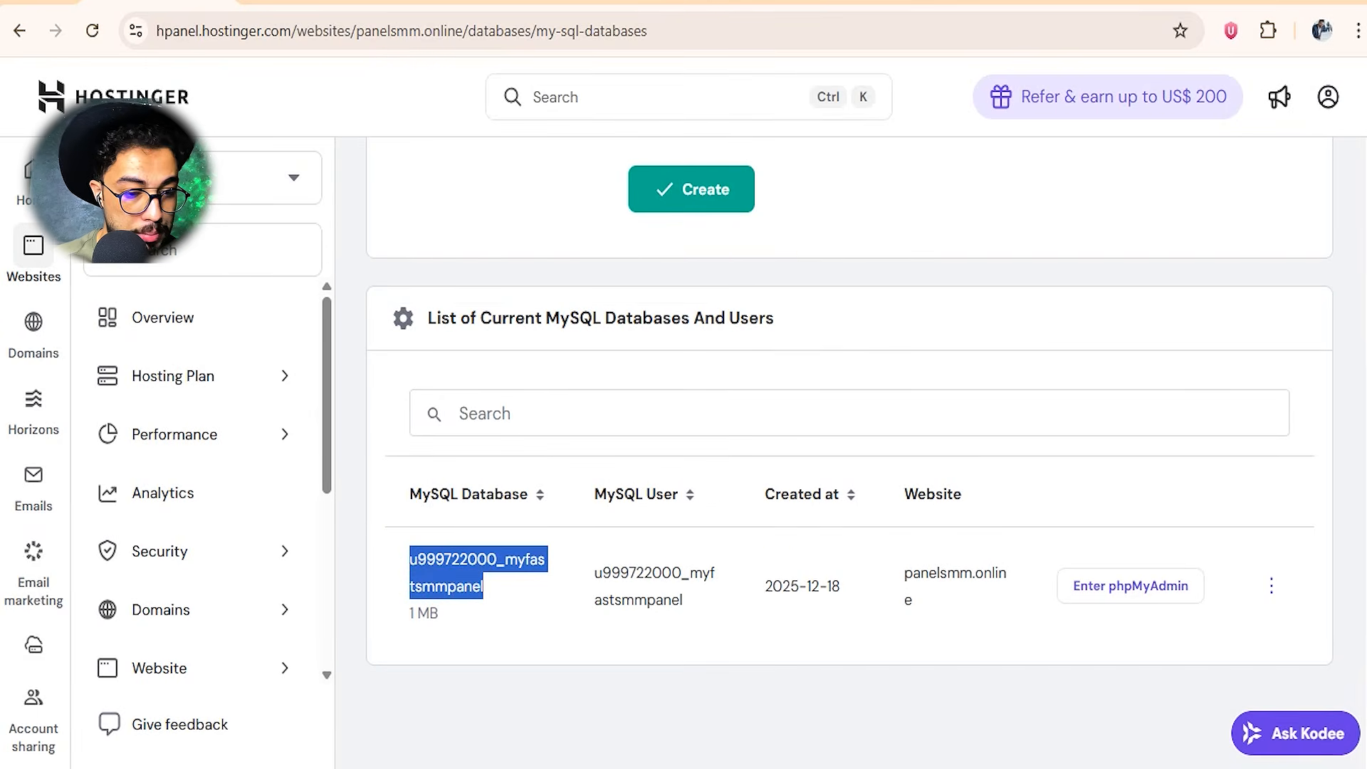
{"action": "left_click", "coordinate": [314, 3]}
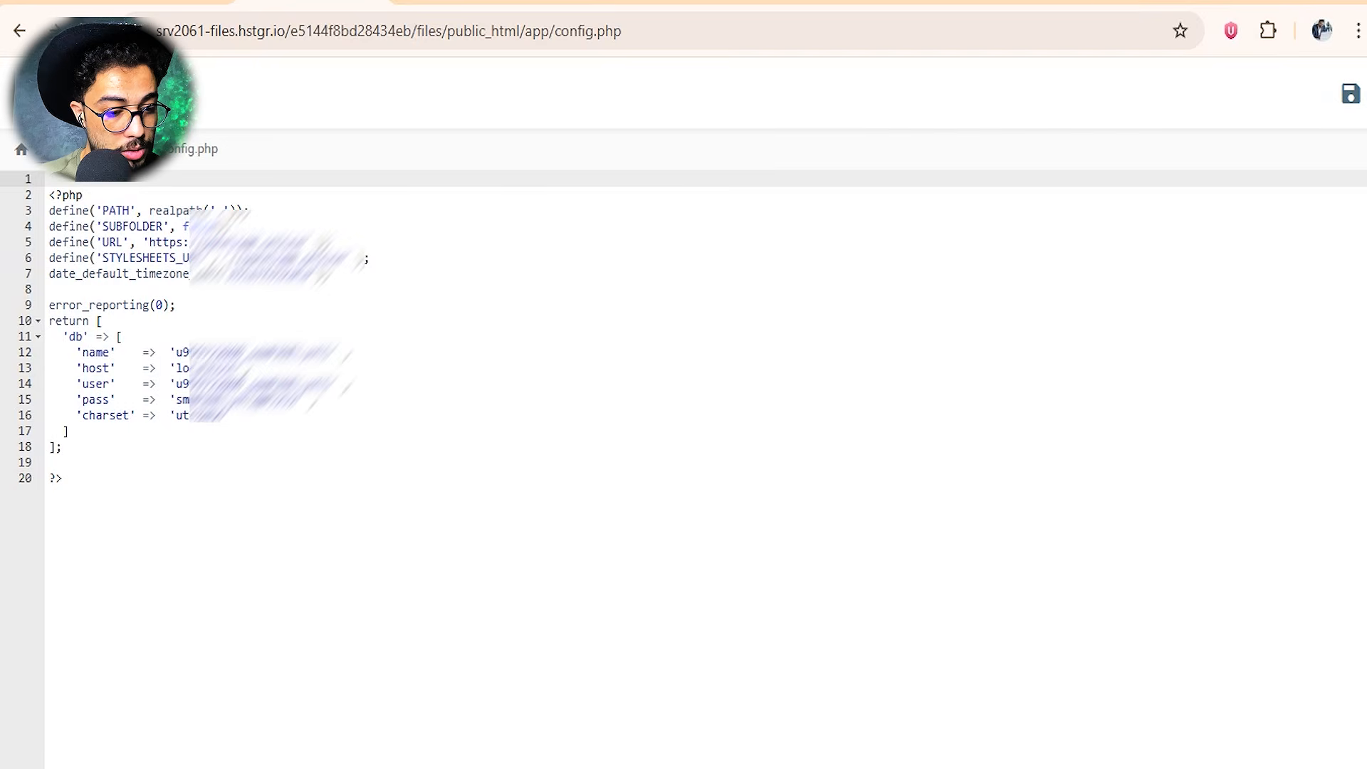
{"action": "left_click_drag", "start_coordinate": [176, 352], "coordinate": [336, 352]}
{"action": "key", "text": "ctrl+v"}
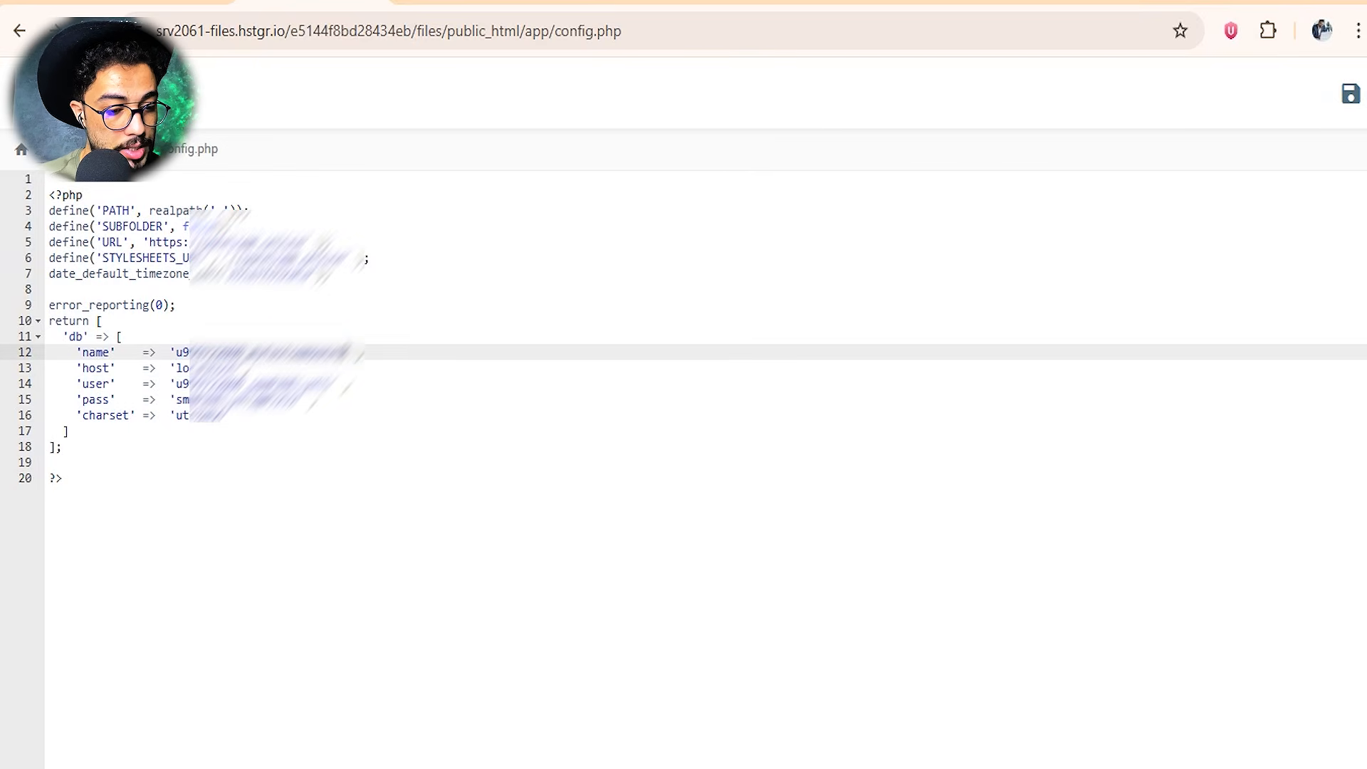
{"action": "left_click_drag", "start_coordinate": [176, 383], "coordinate": [328, 383]}
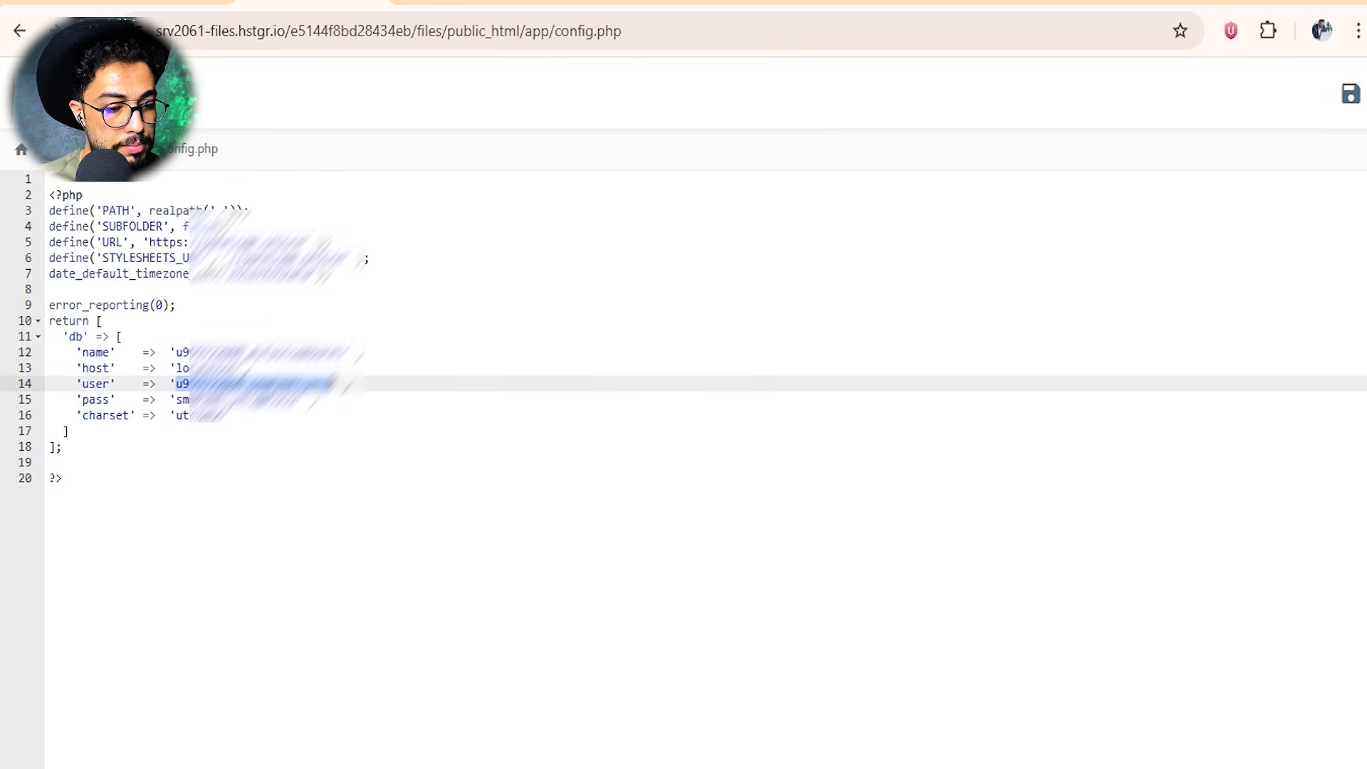
{"action": "key", "text": "ctrl+v"}
- Paste the saved database password into config.php's pass value and start typing panelsmm. in a new tab
{"action": "left_click", "coordinate": [1054, 670]}
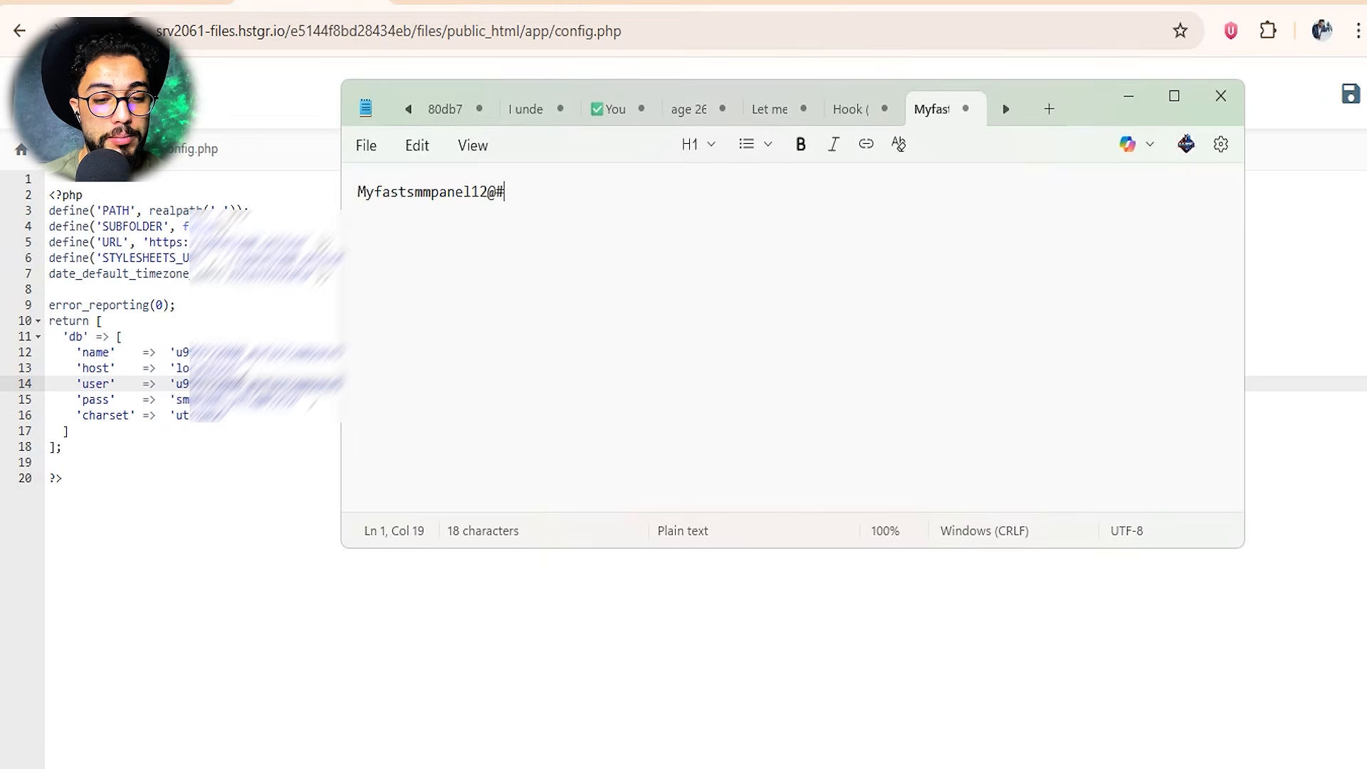
{"action": "key", "text": "ctrl+a"}
{"action": "left_click", "coordinate": [1054, 669]}
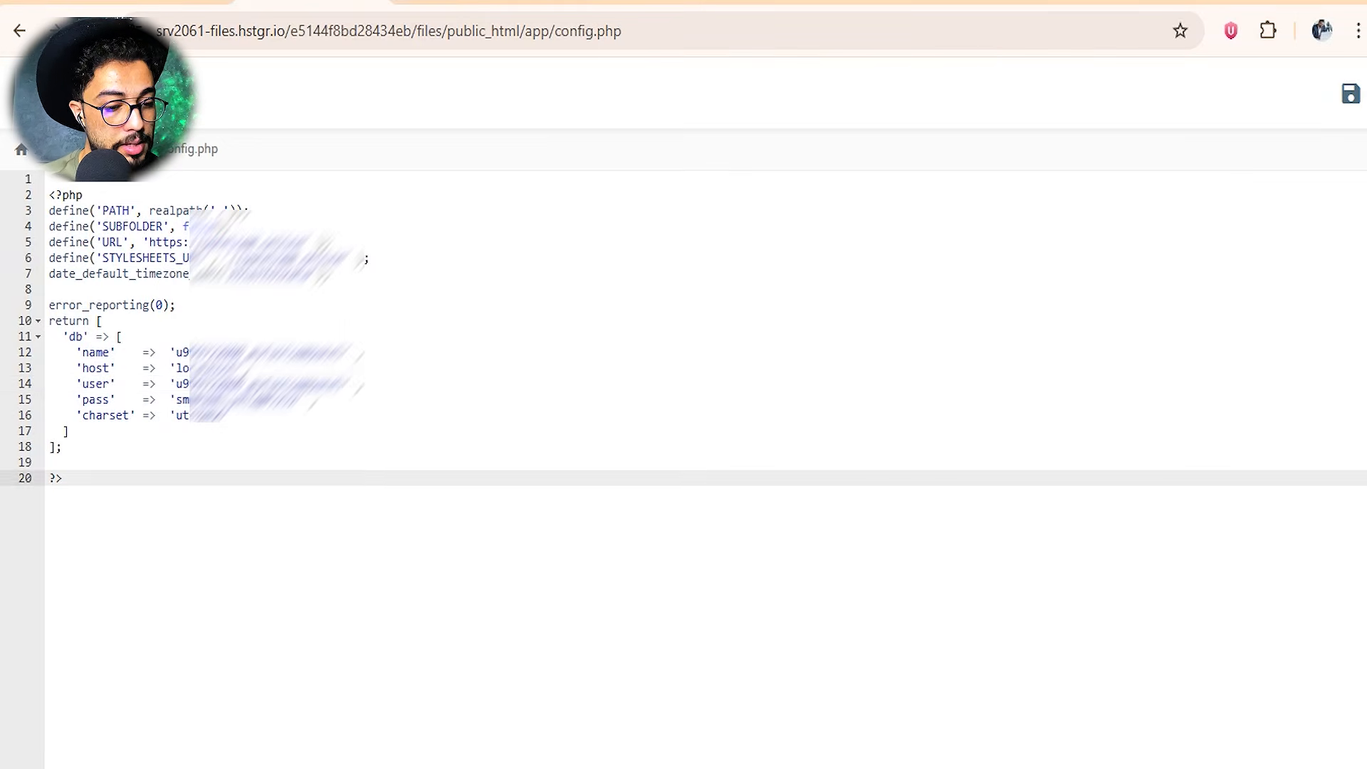
{"action": "key", "text": "ctrl+v"}
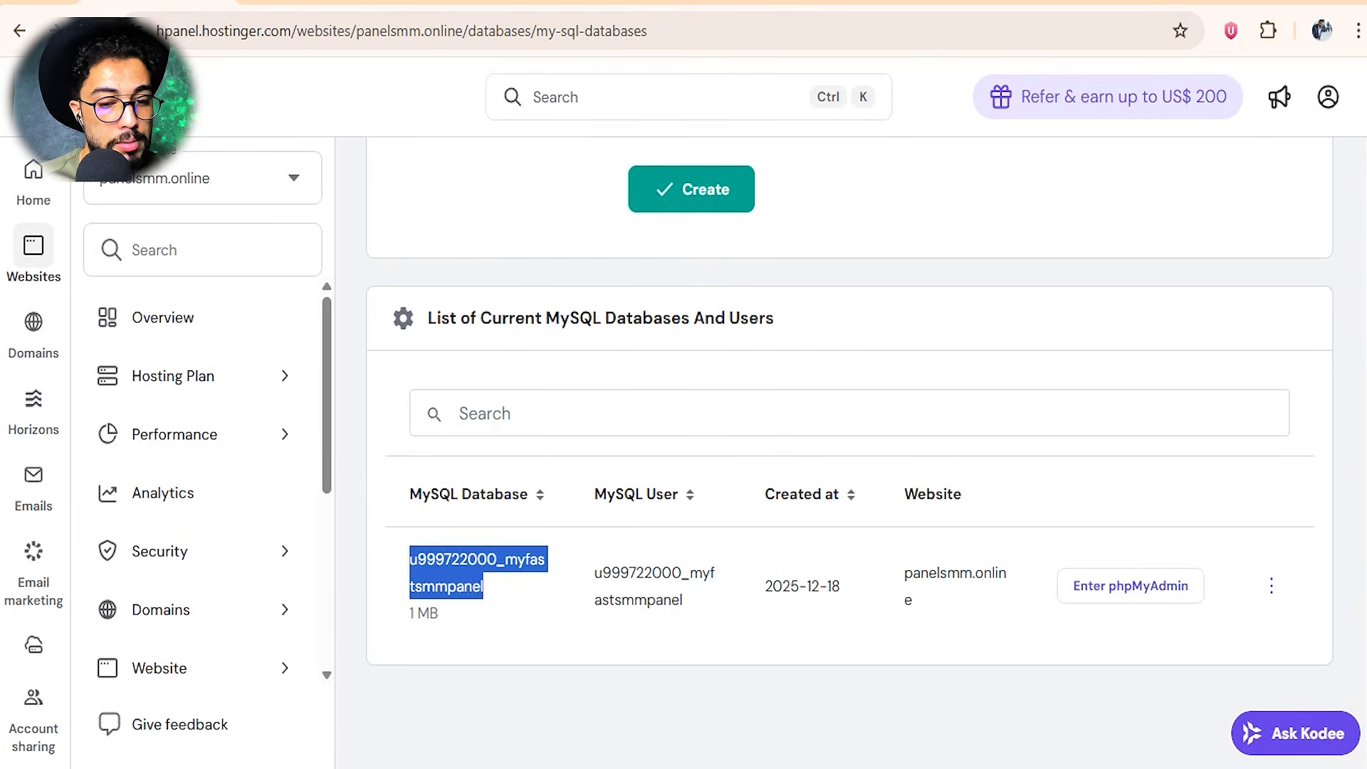
{"action": "key", "text": "ctrl+t"}
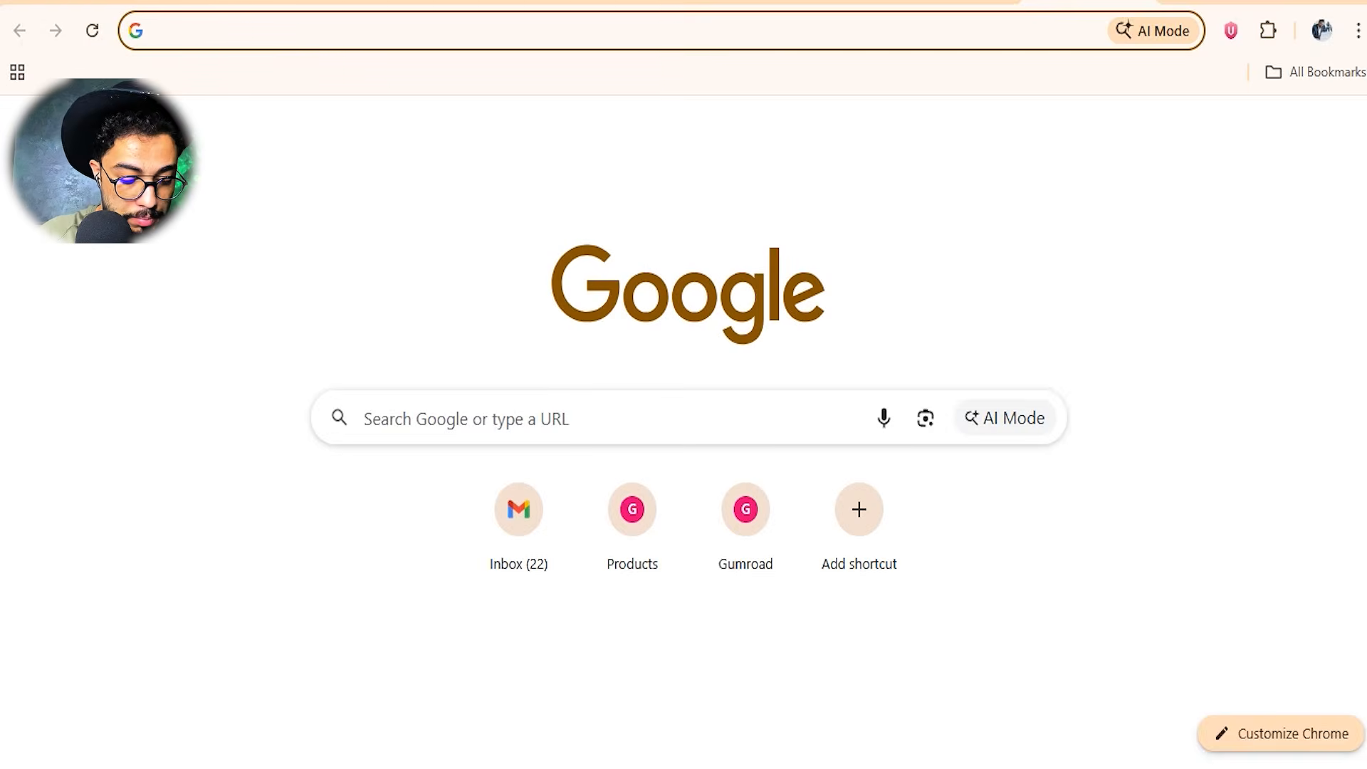
{"action": "type", "text": "panelsmm."}
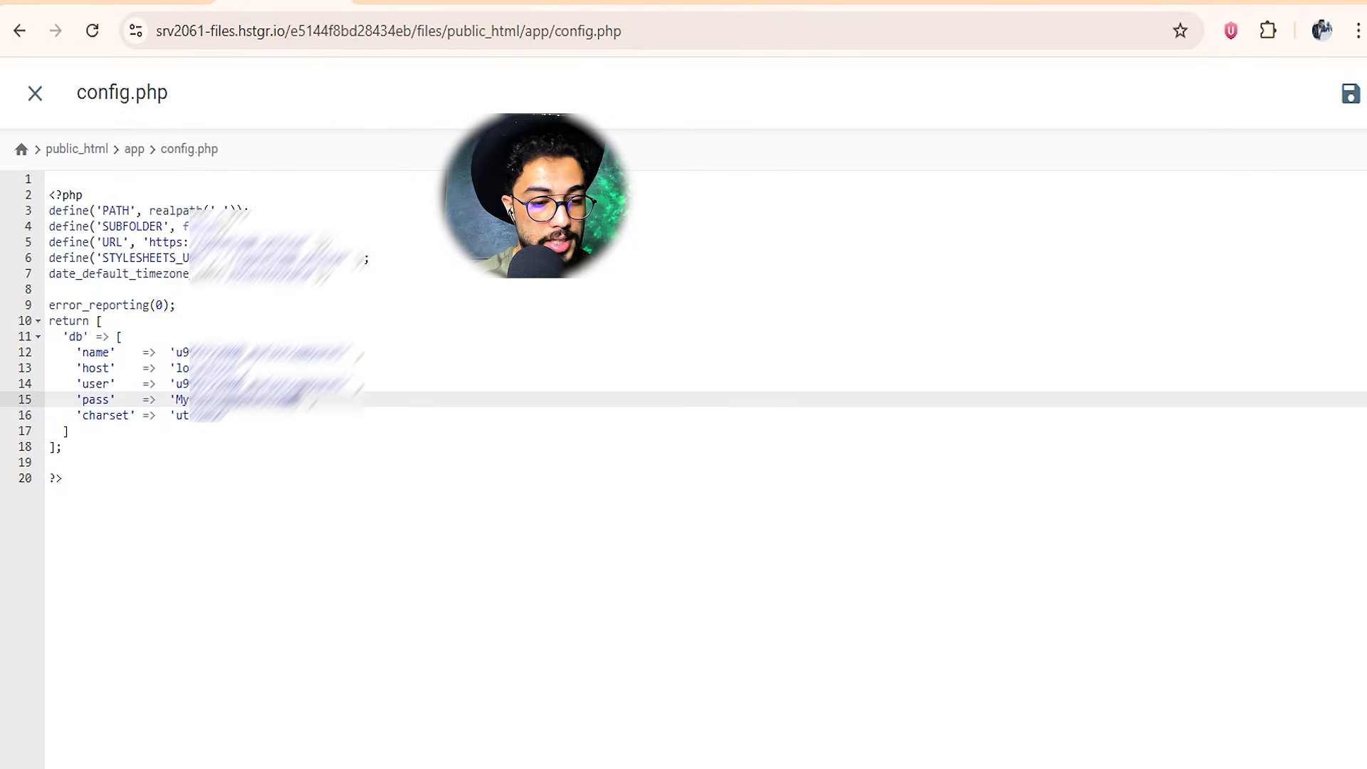
- Point config.php's URL and STYLESHEETS_URL to panelsmm.online, save it, and close the editor
{"action": "left_click", "coordinate": [305, 242]}
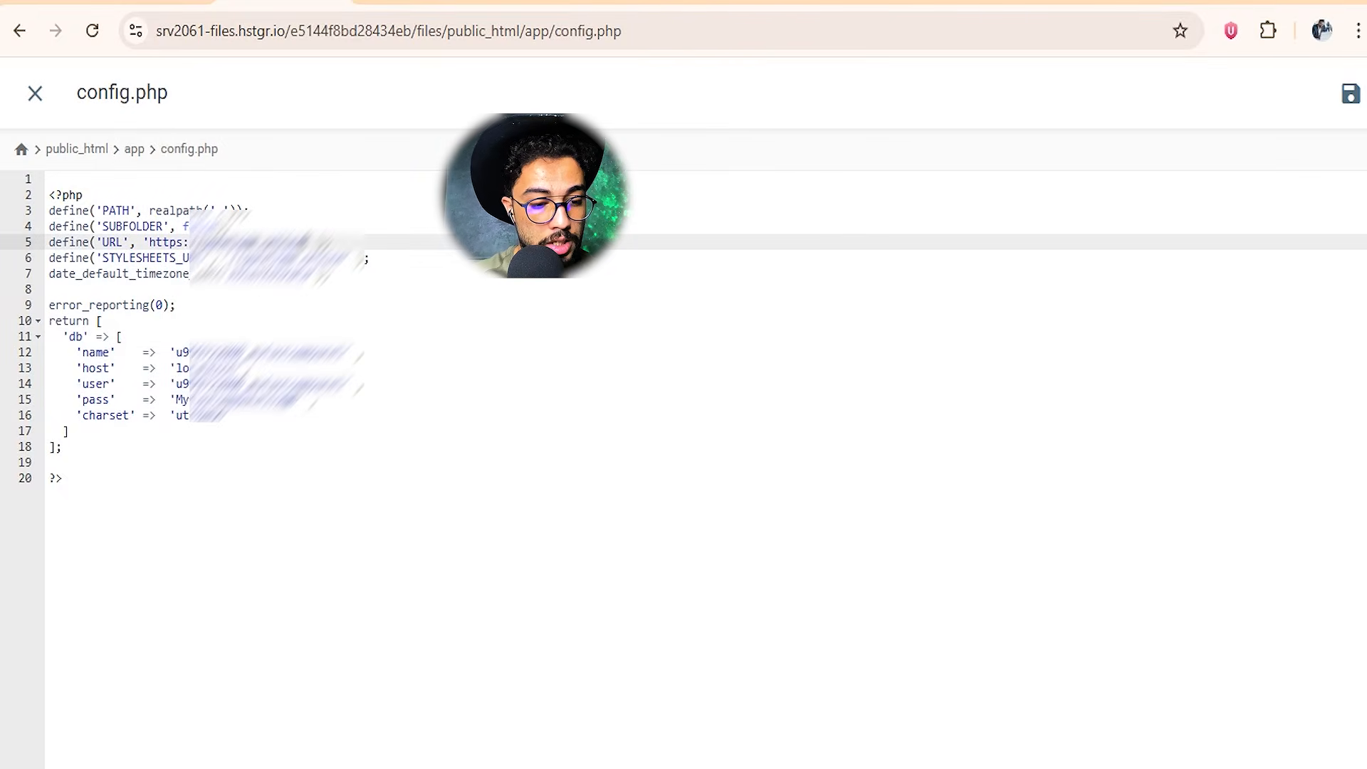
{"action": "left_click_drag", "start_coordinate": [203, 242], "coordinate": [344, 257]}
{"action": "left_click", "coordinate": [343, 258]}
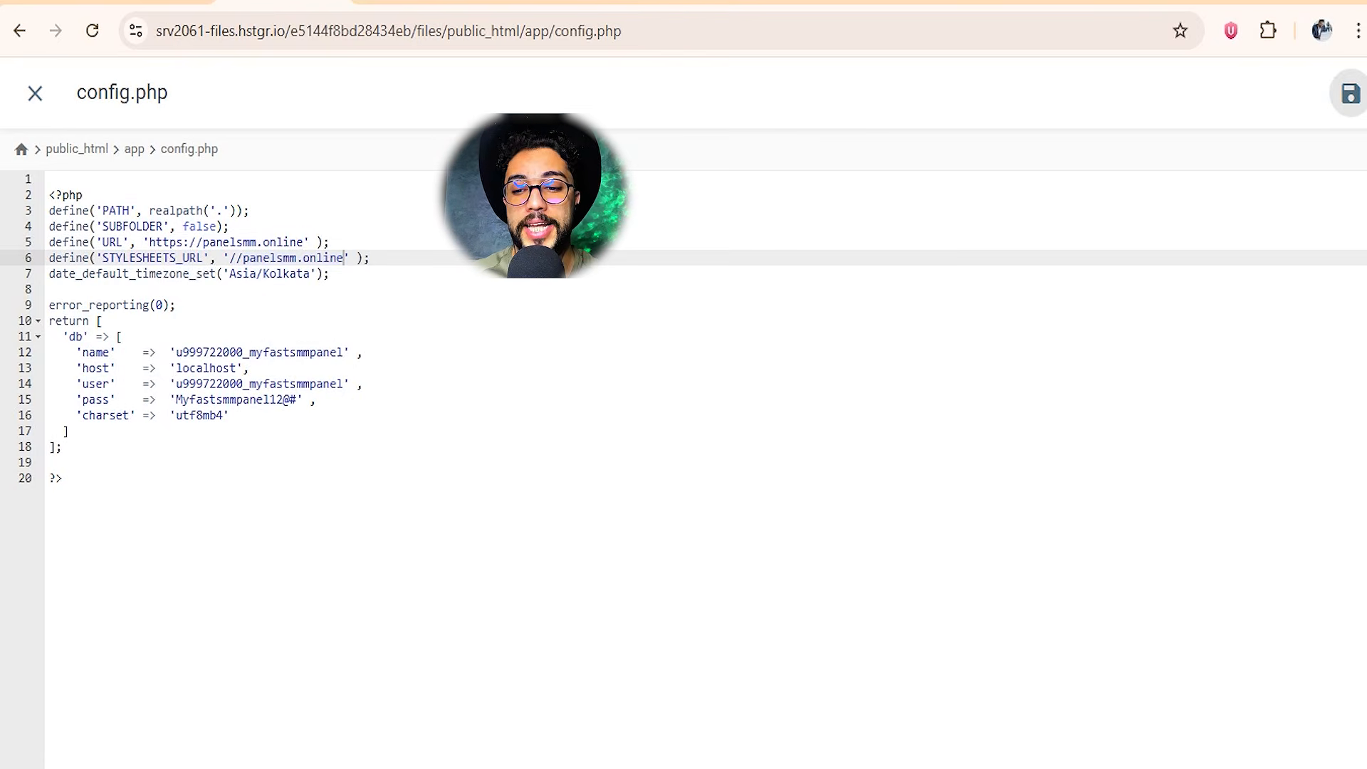
{"action": "left_click", "coordinate": [1350, 94]}
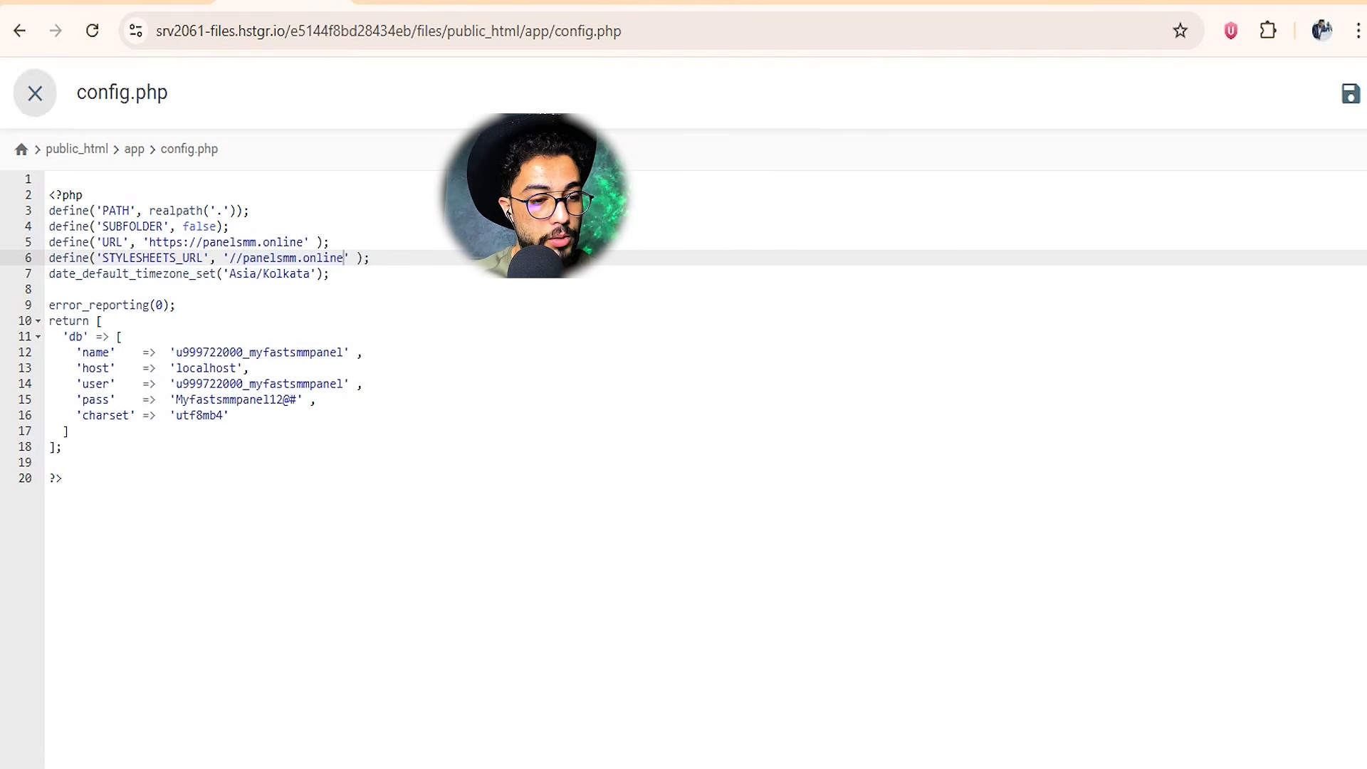
{"action": "left_click", "coordinate": [35, 93]}
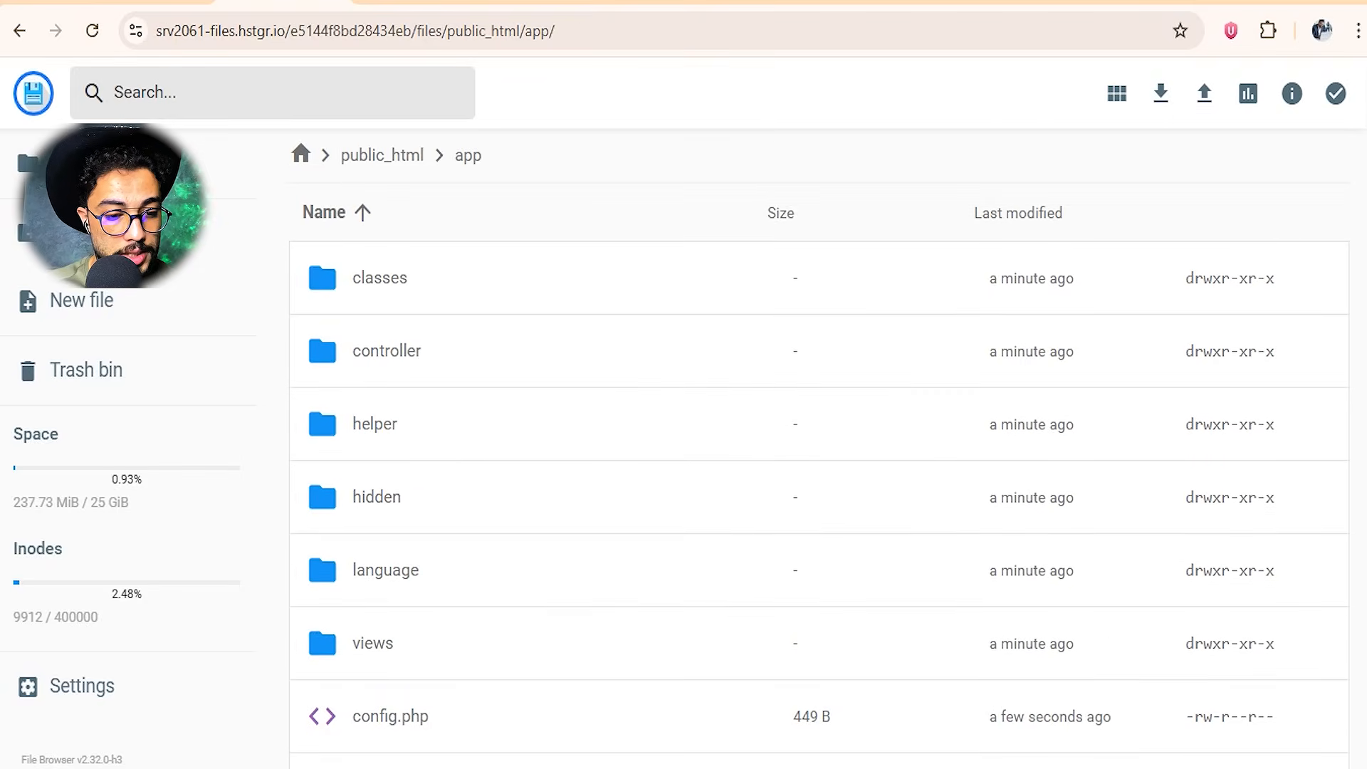
- Download Simplify-Blue.sql from the public_html folder
{"action": "left_click", "coordinate": [382, 155]}
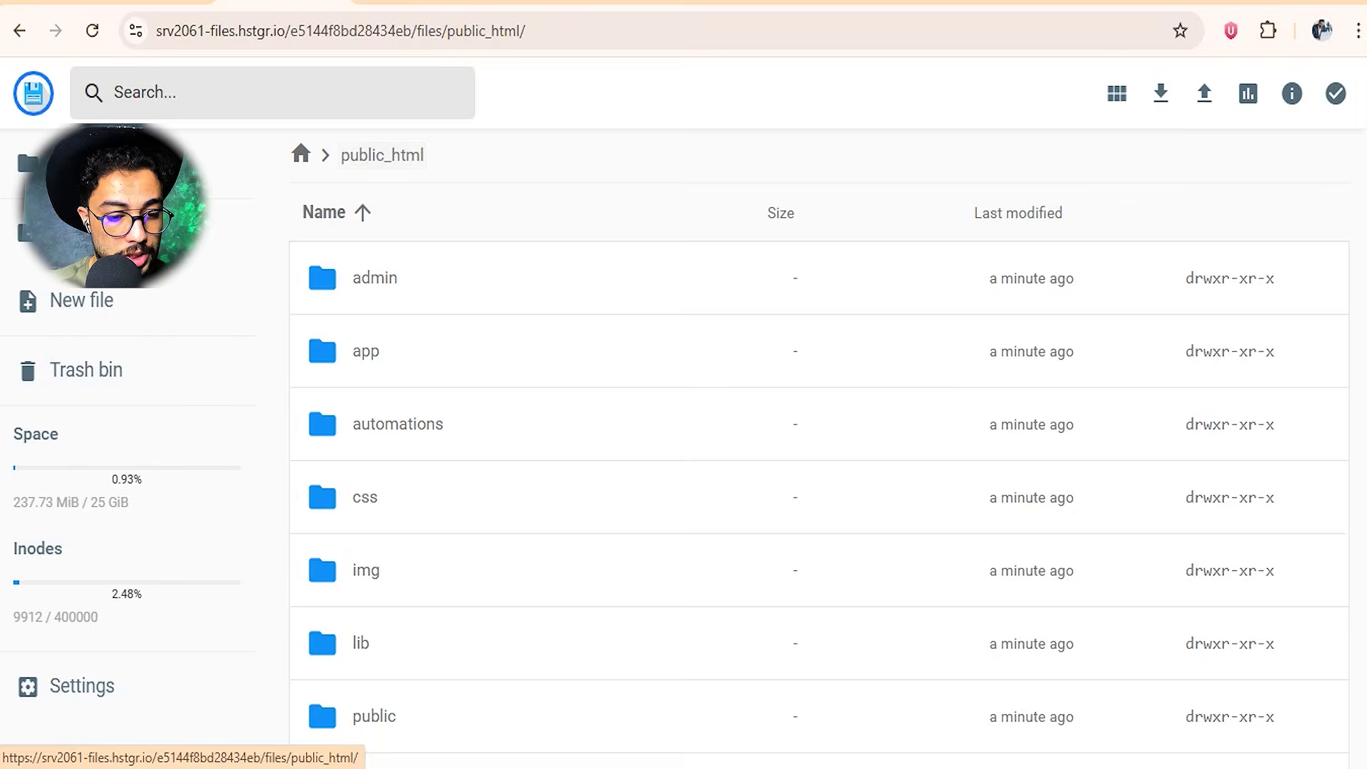
{"action": "scroll", "coordinate": [819, 442], "scroll_direction": "down", "scroll_amount": 10}
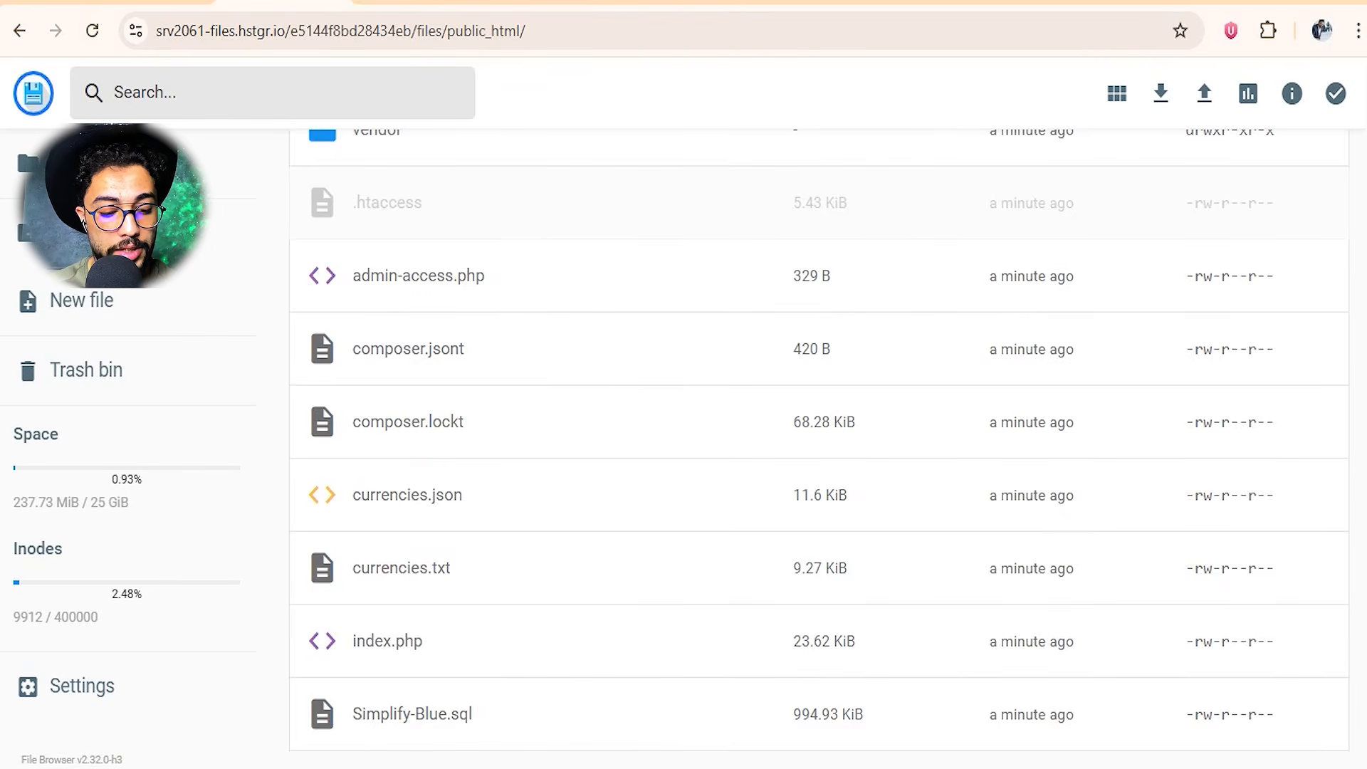
{"action": "left_click", "coordinate": [413, 714]}
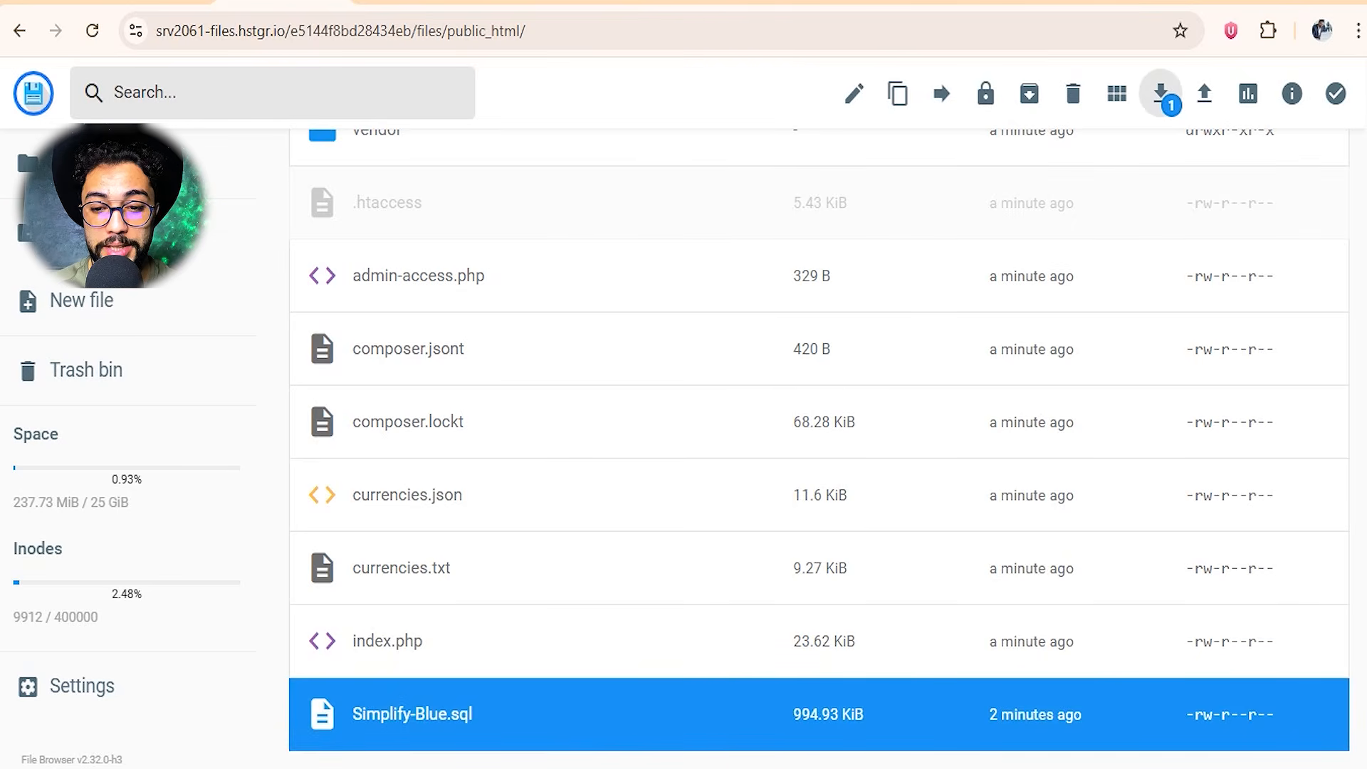
{"action": "left_click", "coordinate": [1160, 94]}
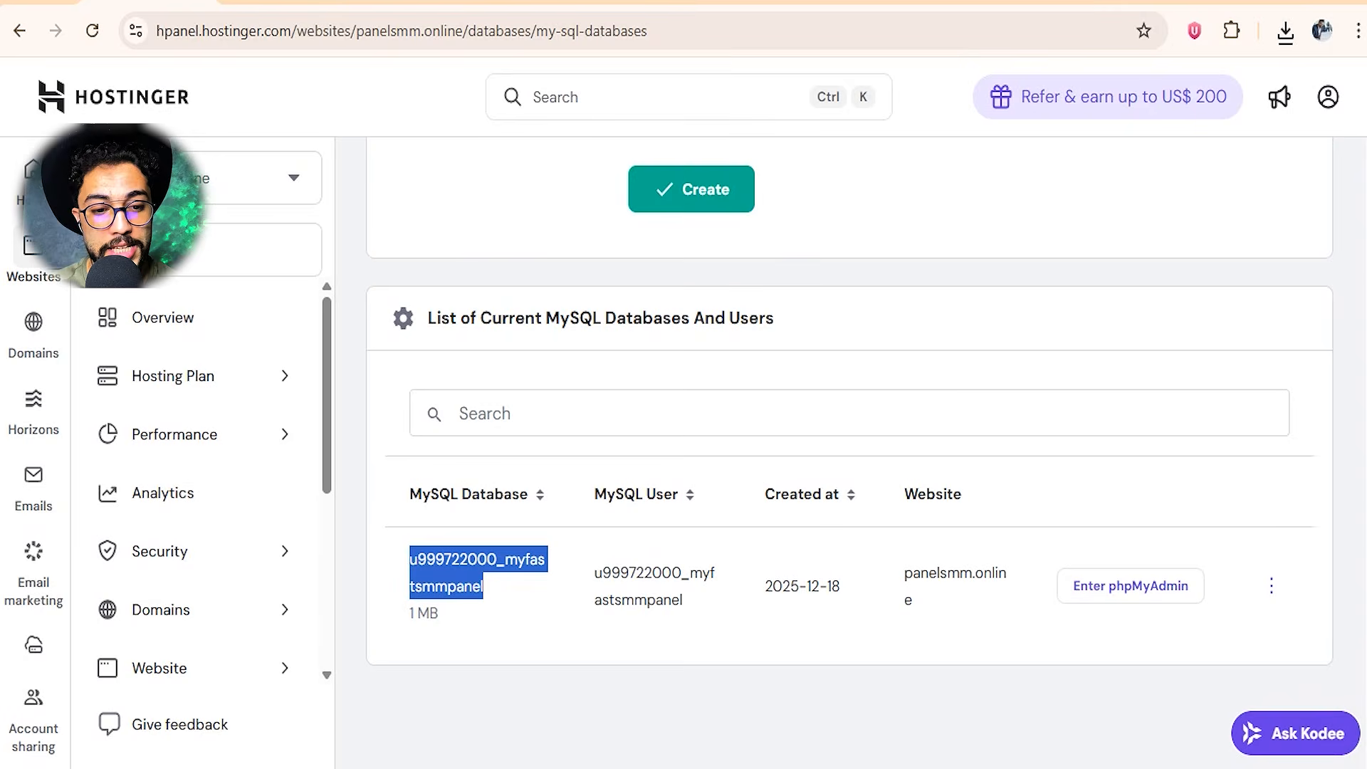
- Import Simplify-Blue.sql into u999722000_myfastsmmpanel through phpMyAdmin
{"action": "left_click", "coordinate": [961, 623]}
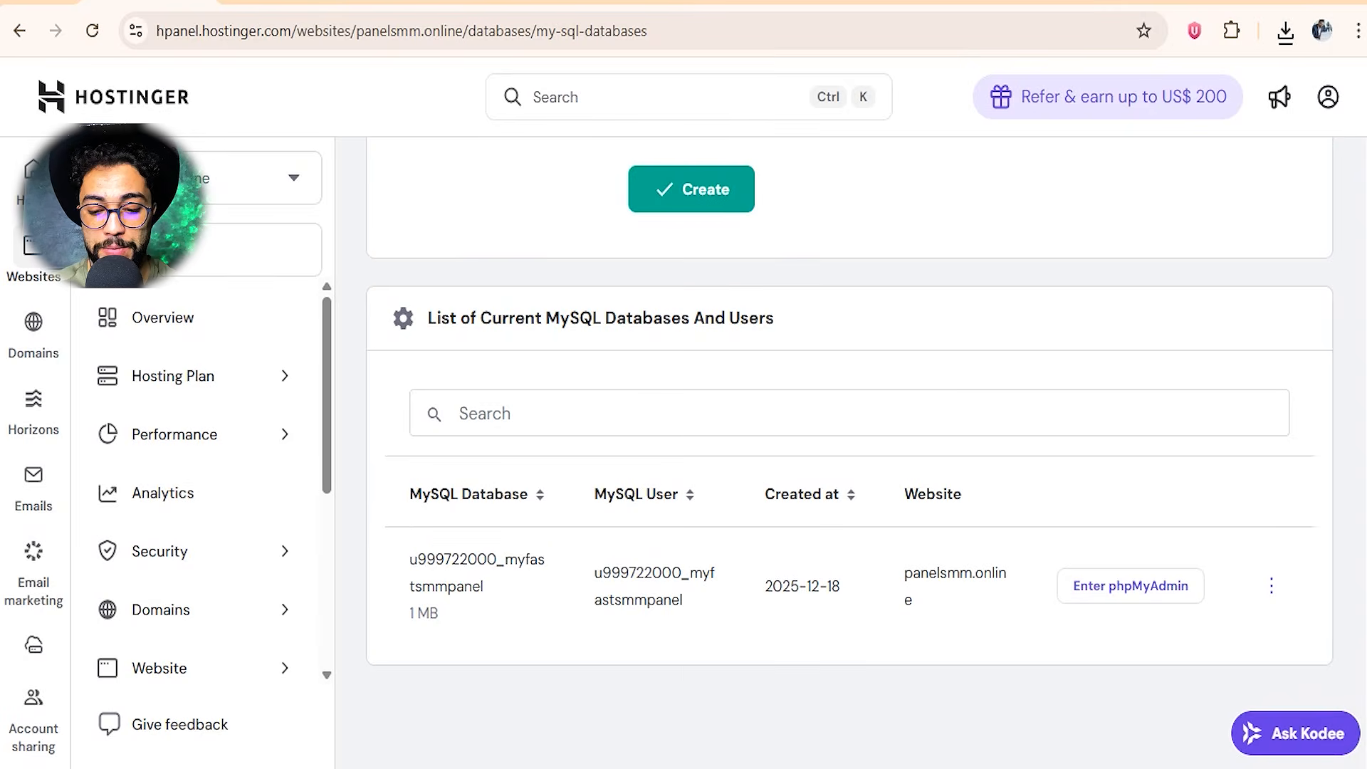
{"action": "left_click", "coordinate": [1131, 585]}
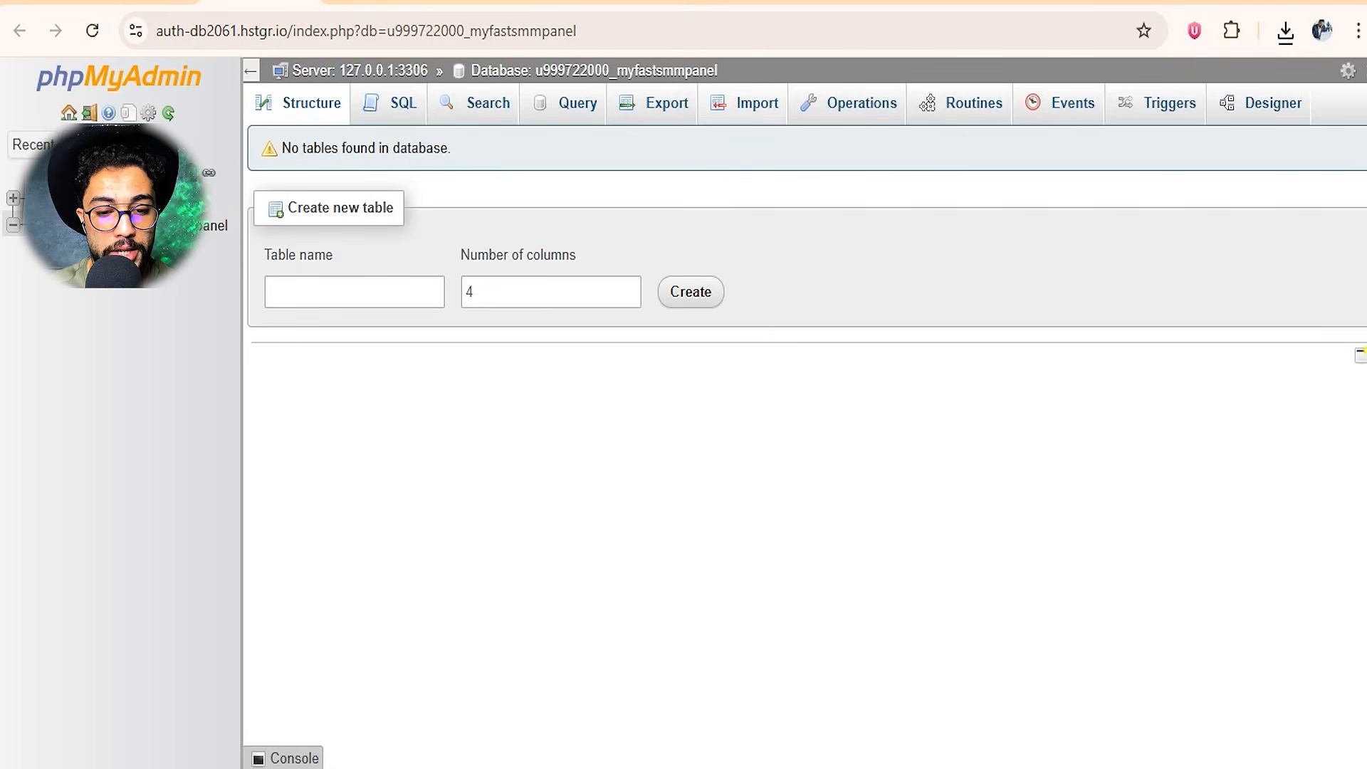
{"action": "left_click", "coordinate": [744, 103]}
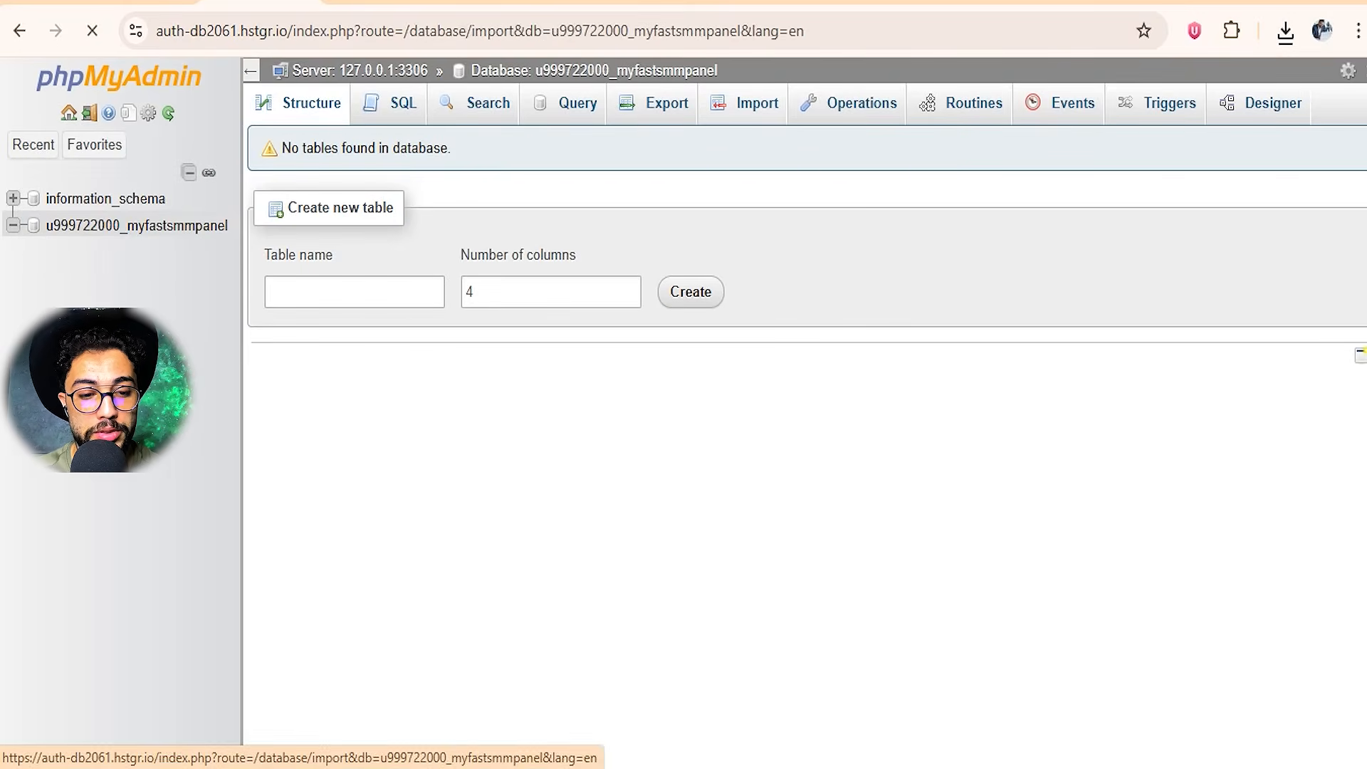
{"action": "scroll", "coordinate": [803, 441], "scroll_direction": "down", "scroll_amount": 2}
{"action": "scroll", "coordinate": [803, 442], "scroll_direction": "up", "scroll_amount": 2}
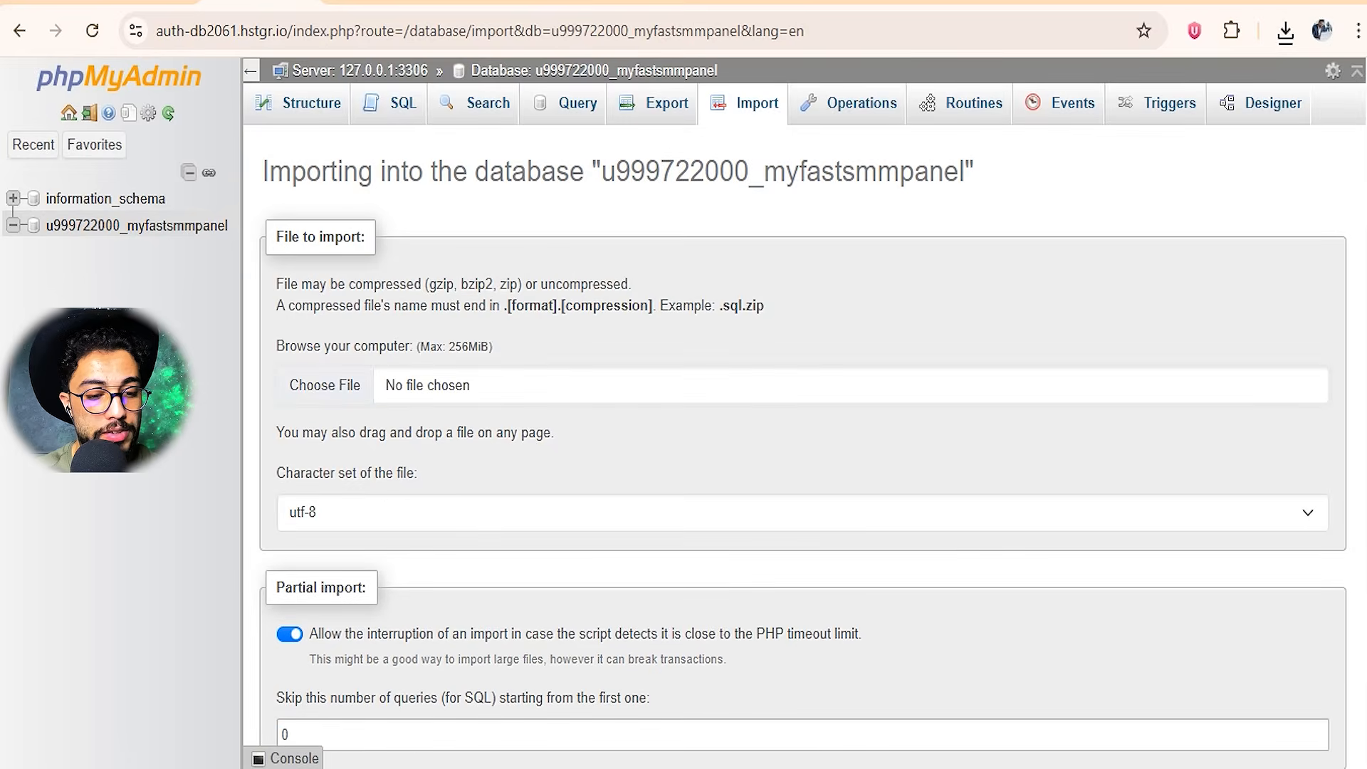
{"action": "left_click", "coordinate": [325, 385]}
{"action": "left_click", "coordinate": [344, 240]}
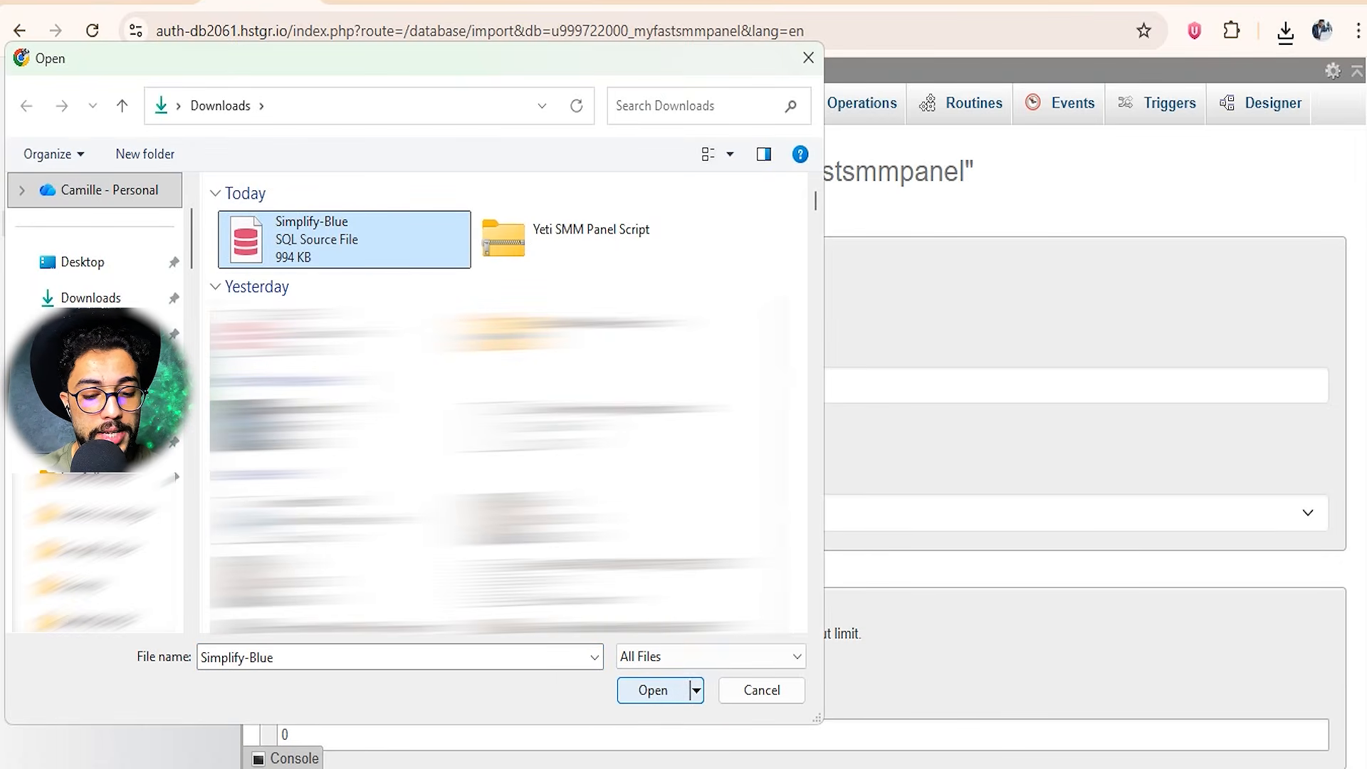
{"action": "left_click", "coordinate": [653, 690]}
{"action": "scroll", "coordinate": [803, 442], "scroll_direction": "down", "scroll_amount": 8}
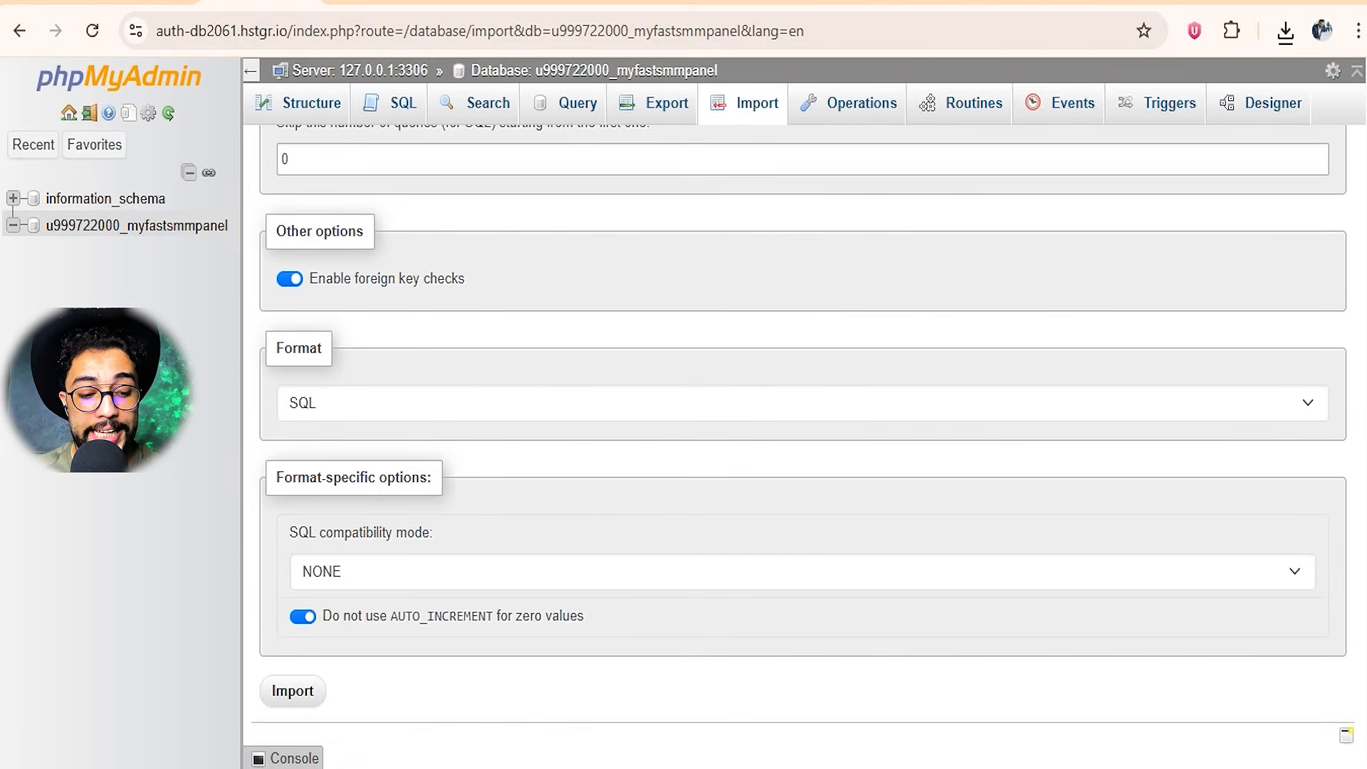
{"action": "left_click", "coordinate": [292, 691]}
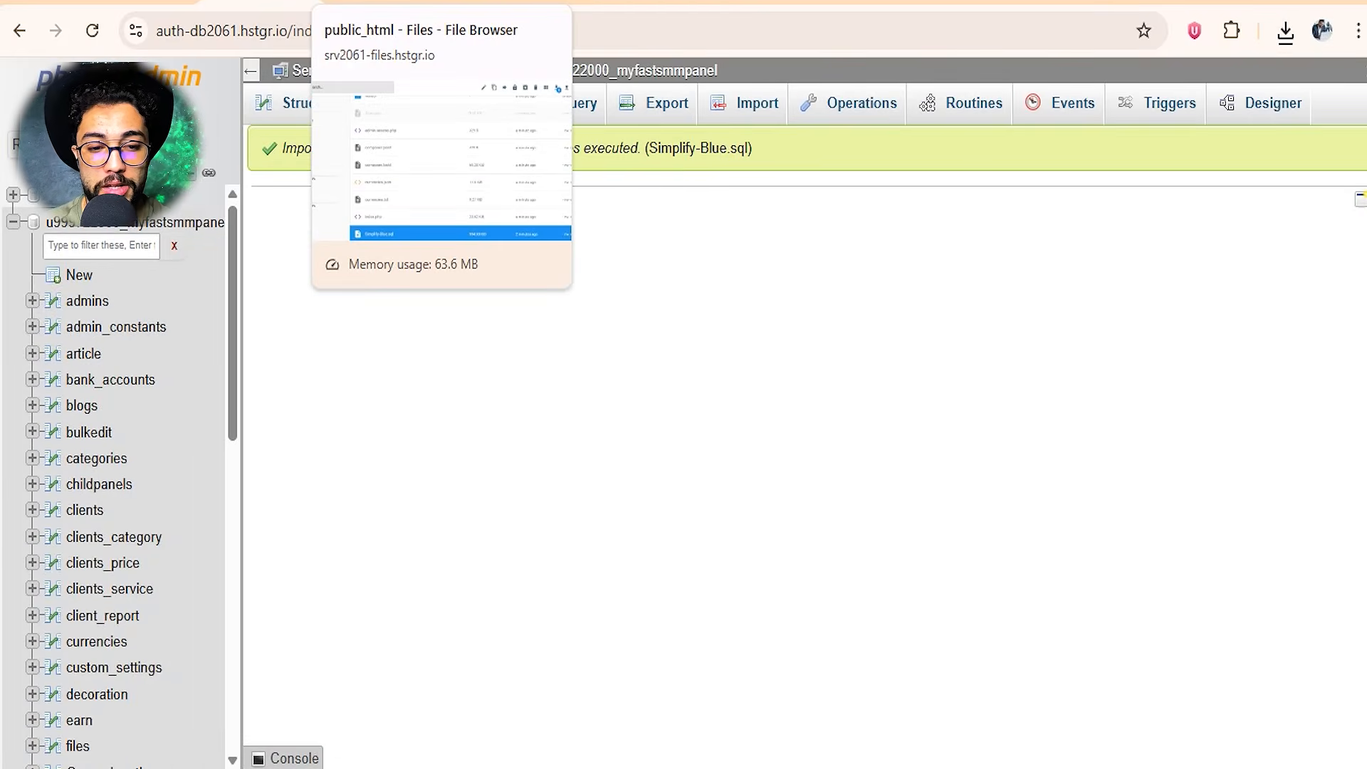
- Load panelsmm.online in a new tab and open its Create your account signup form
{"action": "left_click", "coordinate": [139, 2]}
{"action": "left_click", "coordinate": [1096, 1]}
{"action": "key", "text": "ctrl+c"}
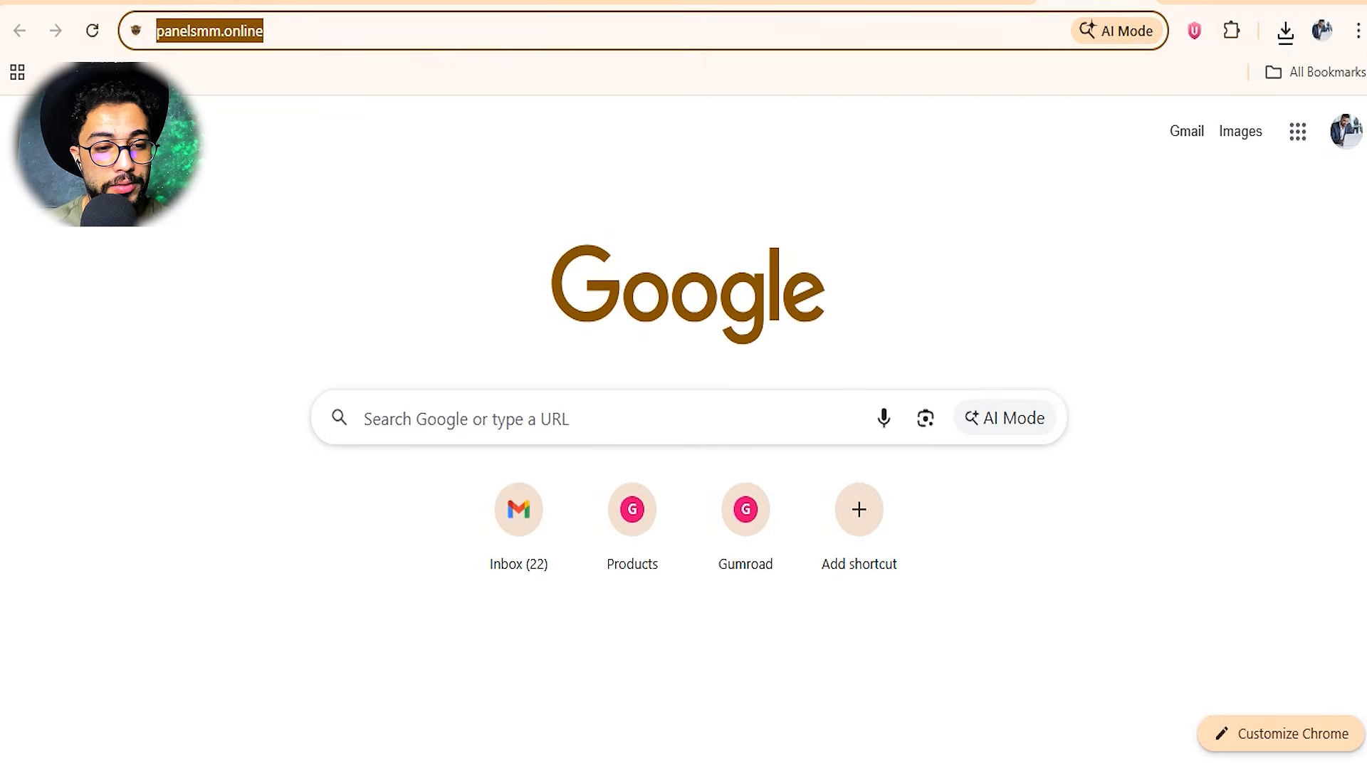
{"action": "left_click", "coordinate": [266, 30]}
{"action": "key", "text": "ctrl+a"}
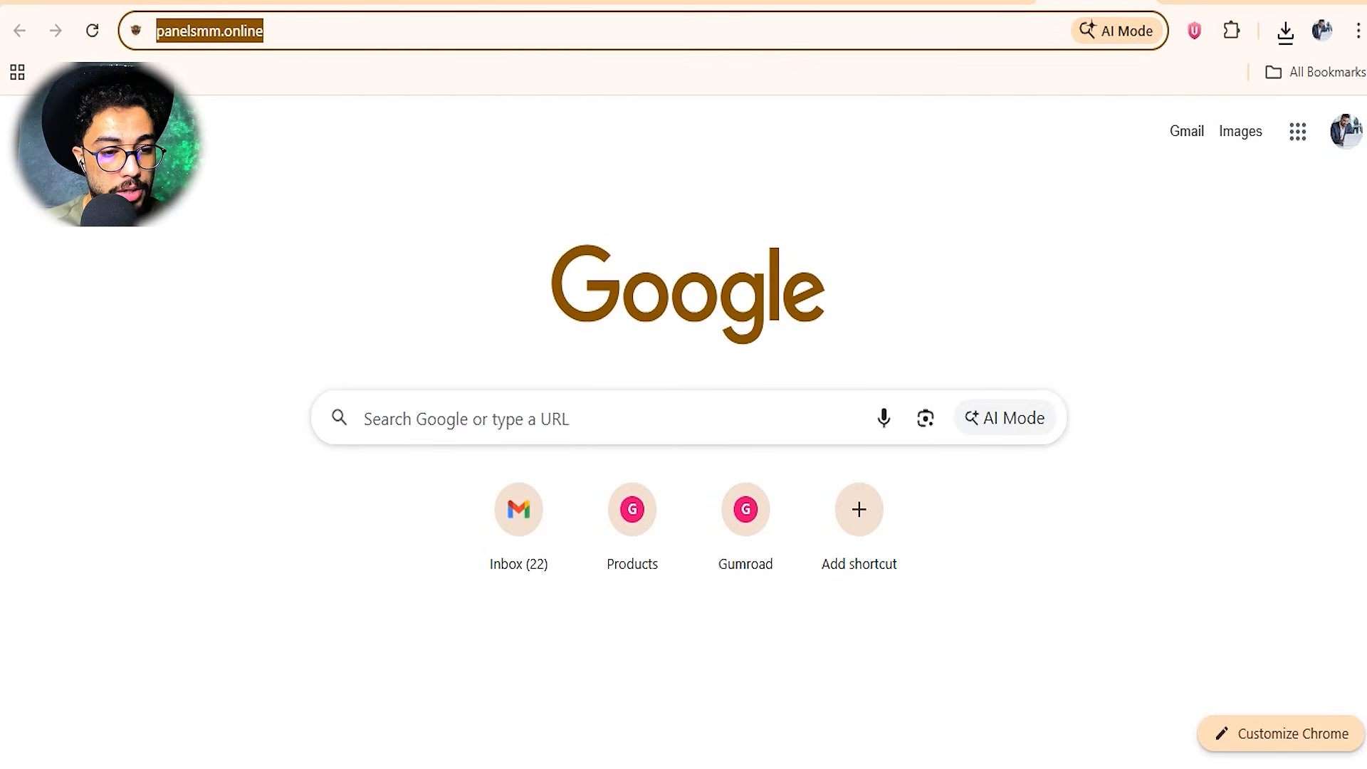
{"action": "key", "text": "ctrl+v"}
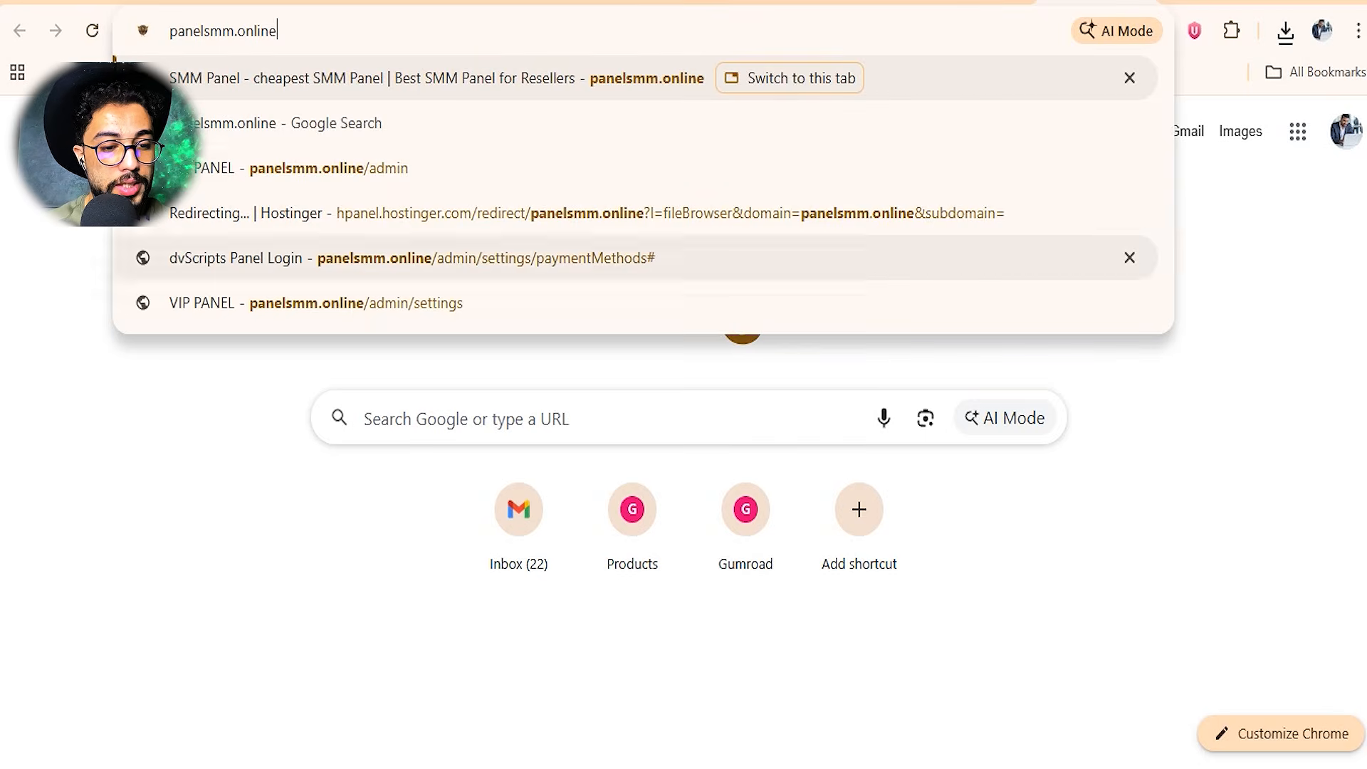
{"action": "left_click", "coordinate": [641, 366]}
{"action": "left_click", "coordinate": [211, 31]}
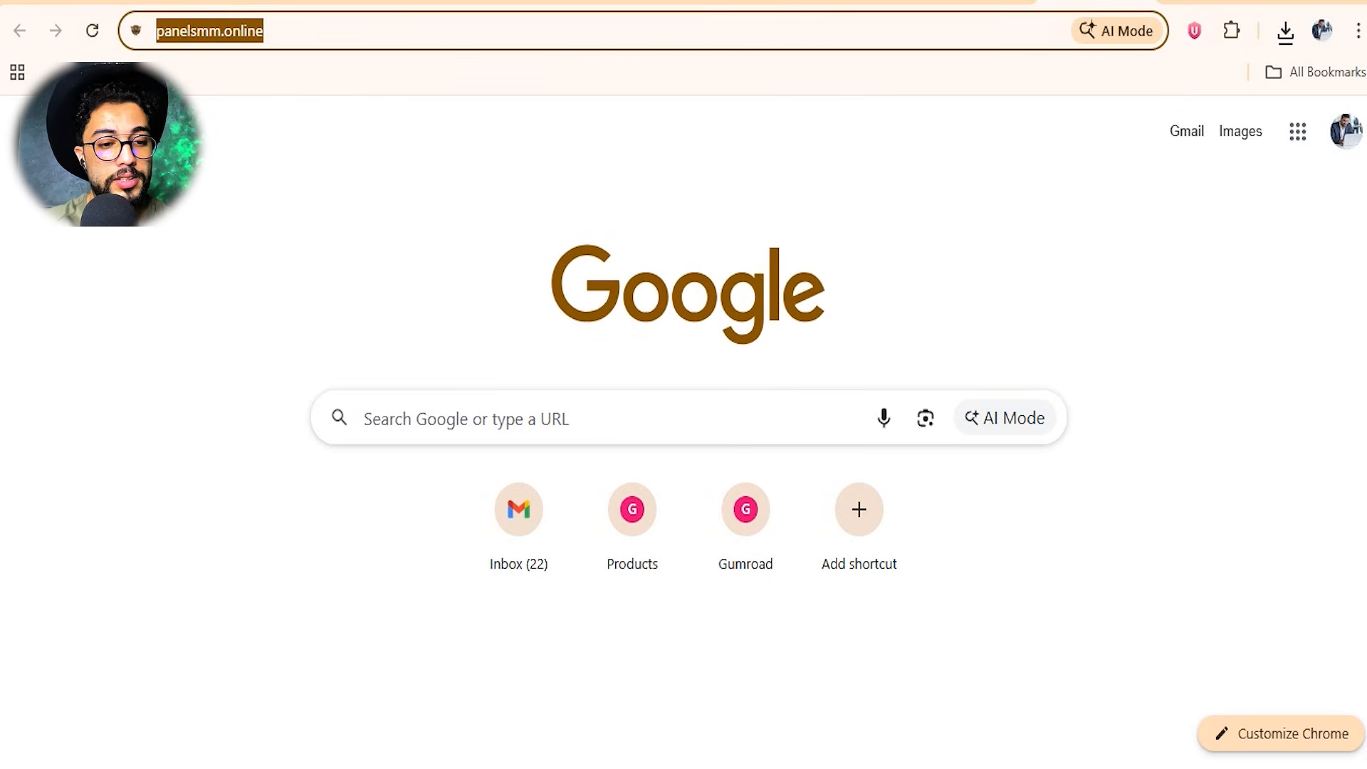
{"action": "key", "text": "Return"}
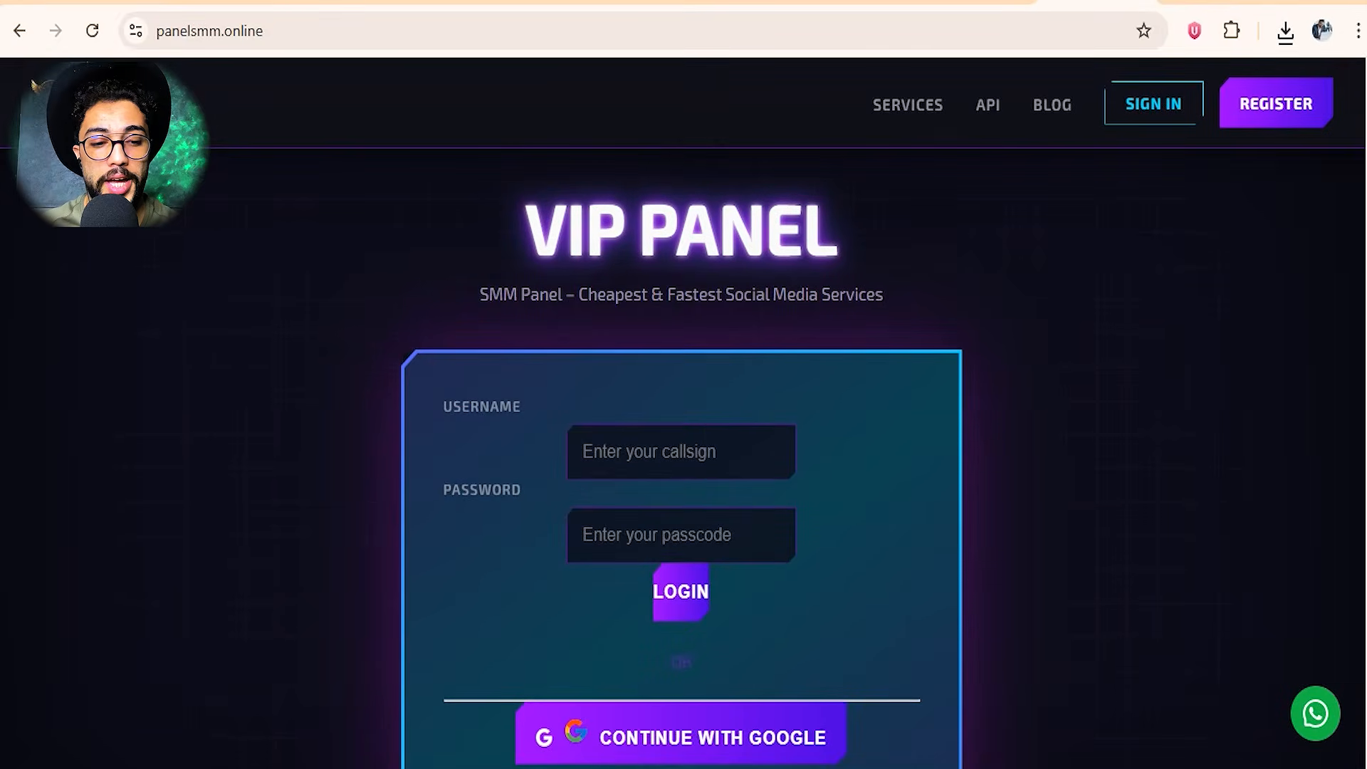
{"action": "scroll", "coordinate": [681, 427], "scroll_direction": "down", "scroll_amount": 2}
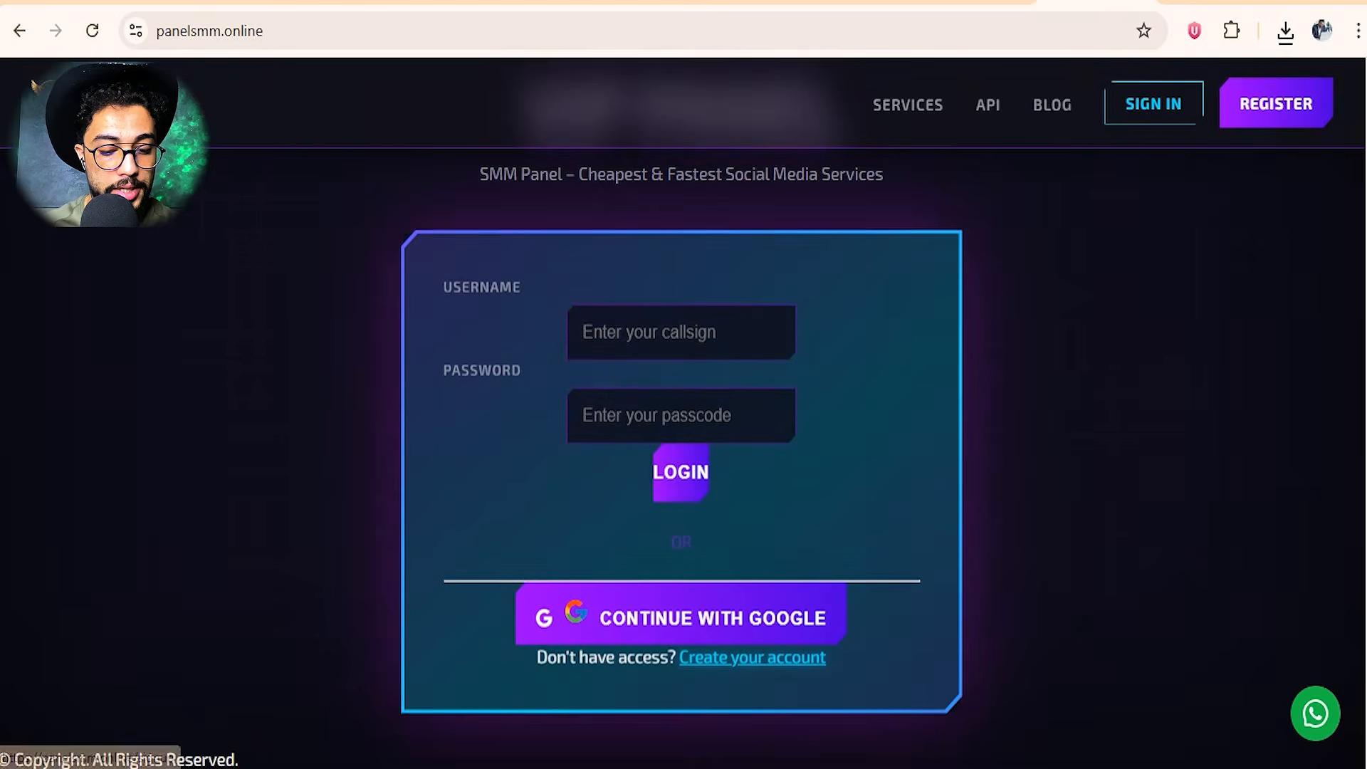
{"action": "left_click", "coordinate": [752, 657]}
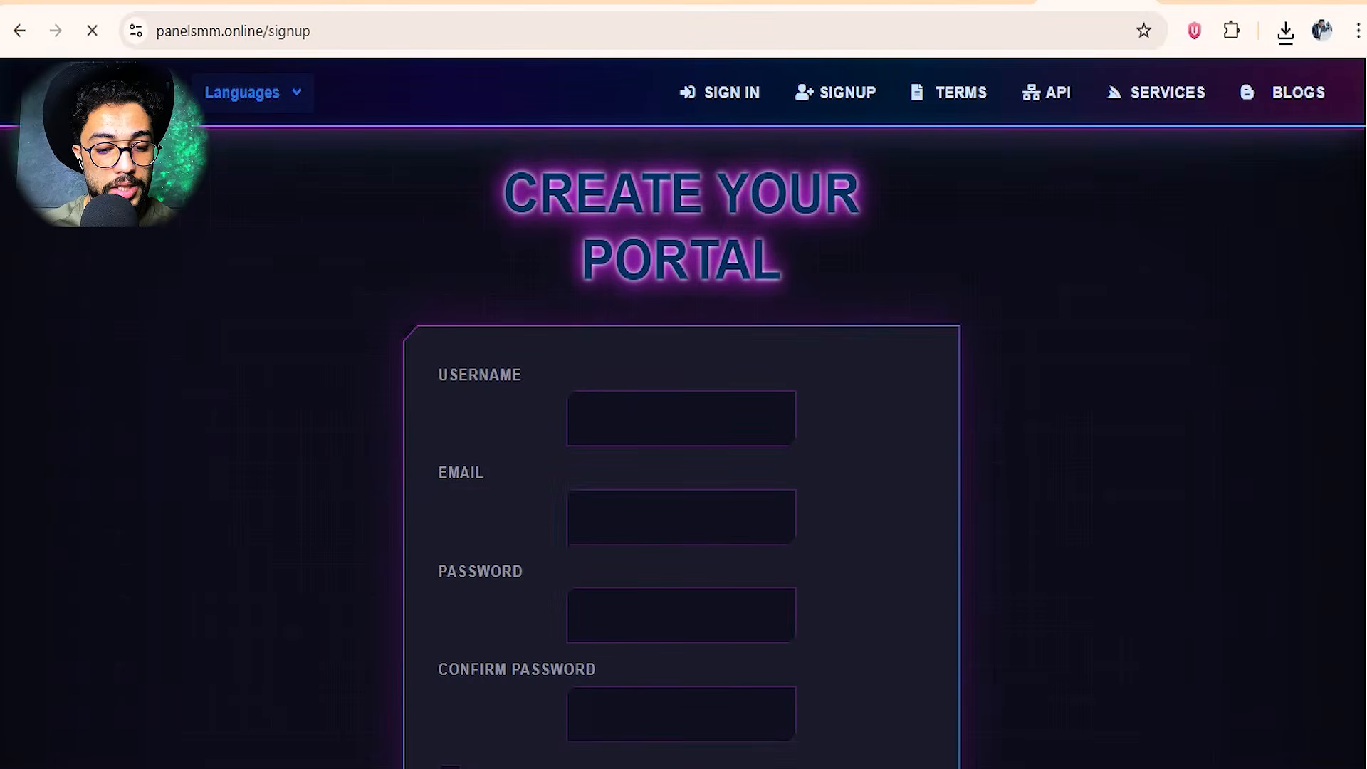
{"action": "scroll", "coordinate": [681, 427], "scroll_direction": "down", "scroll_amount": 1}
- Enter a username and e-mail address for the test customer account
{"action": "left_click", "coordinate": [682, 306]}
{"action": "type", "text": "sq"}
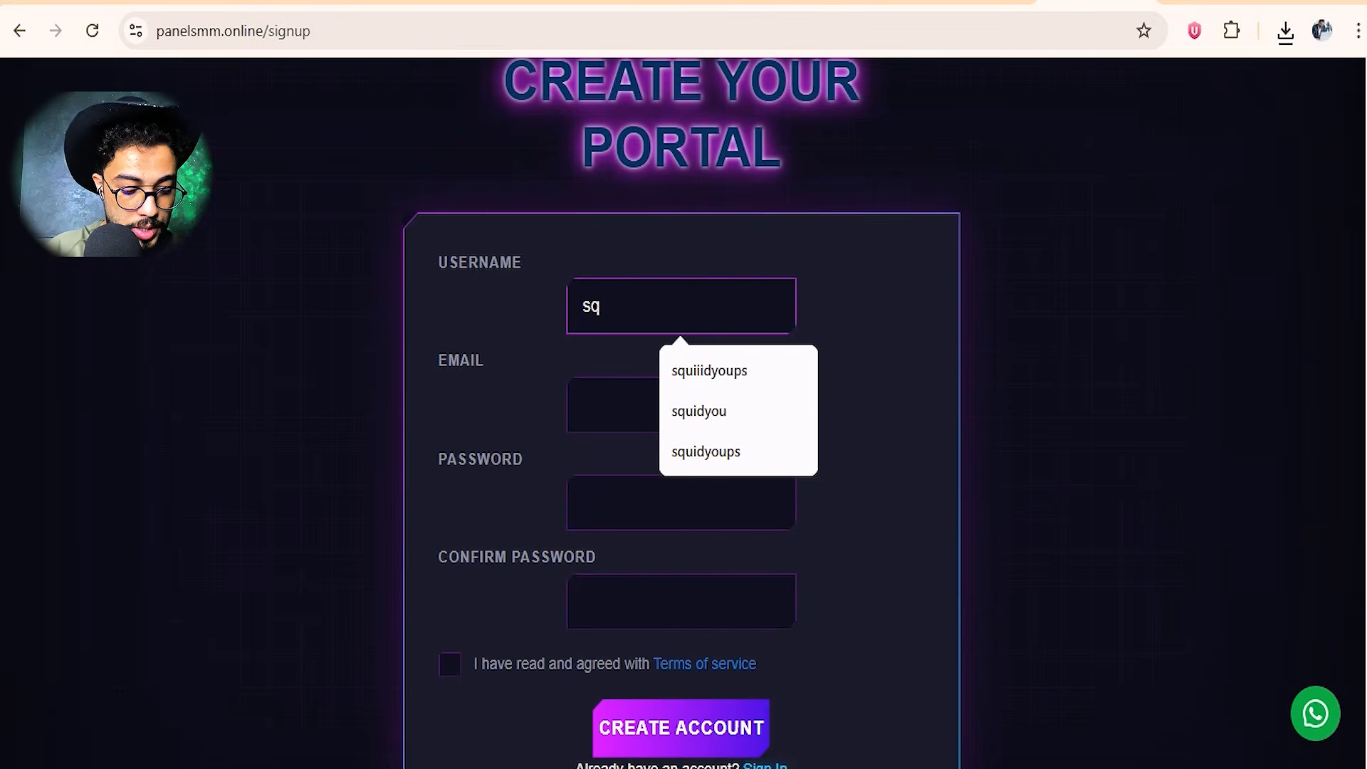
{"action": "type", "text": "uidyou"}
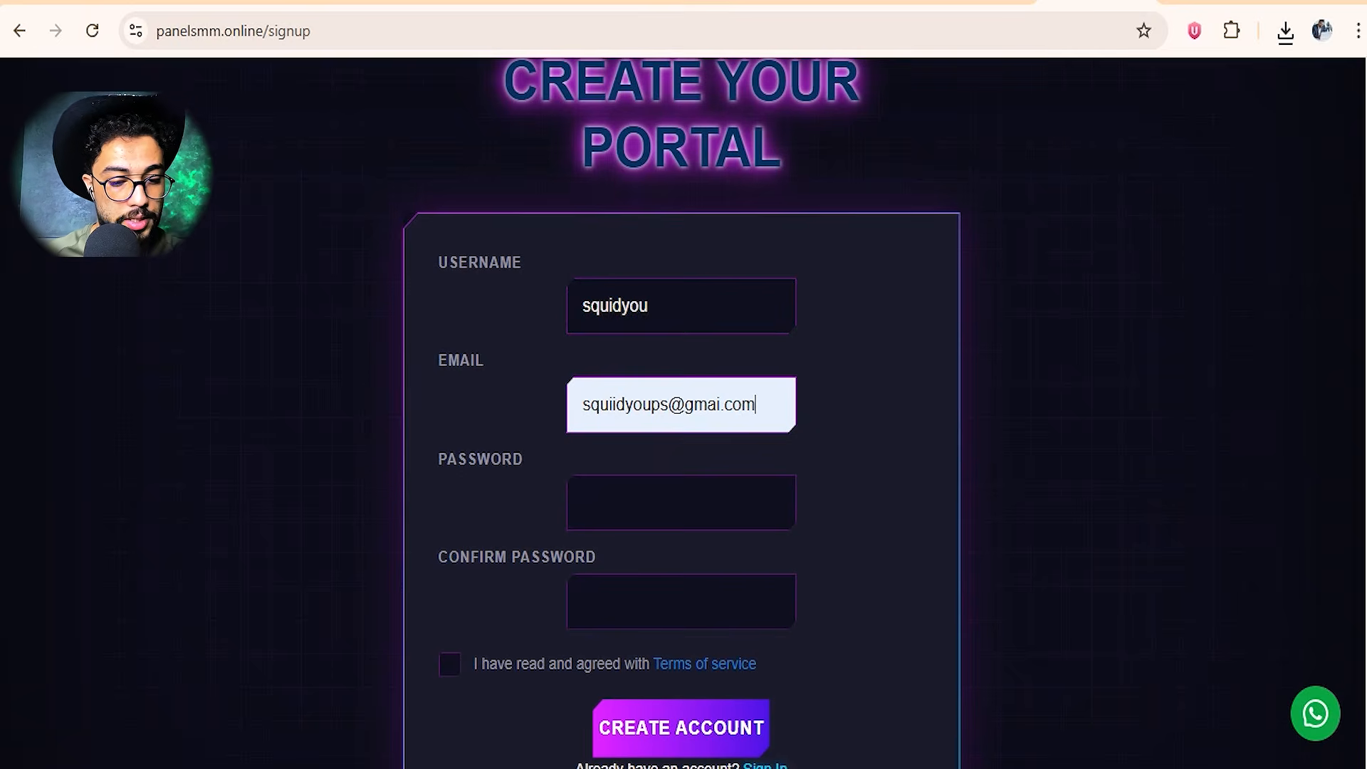
{"action": "left_click", "coordinate": [624, 405]}
{"action": "type", "text": "12"}
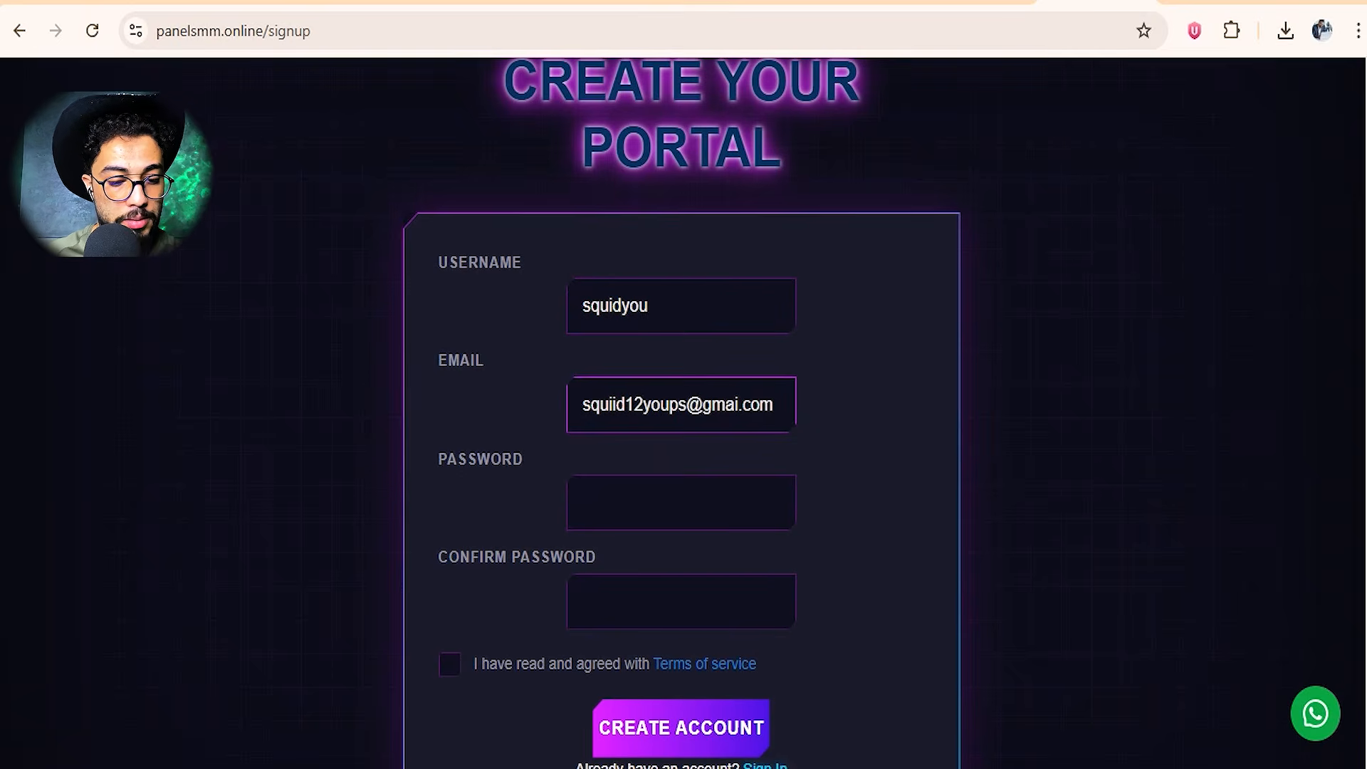
{"action": "left_click", "coordinate": [681, 503]}
{"action": "double_click", "coordinate": [615, 305]}
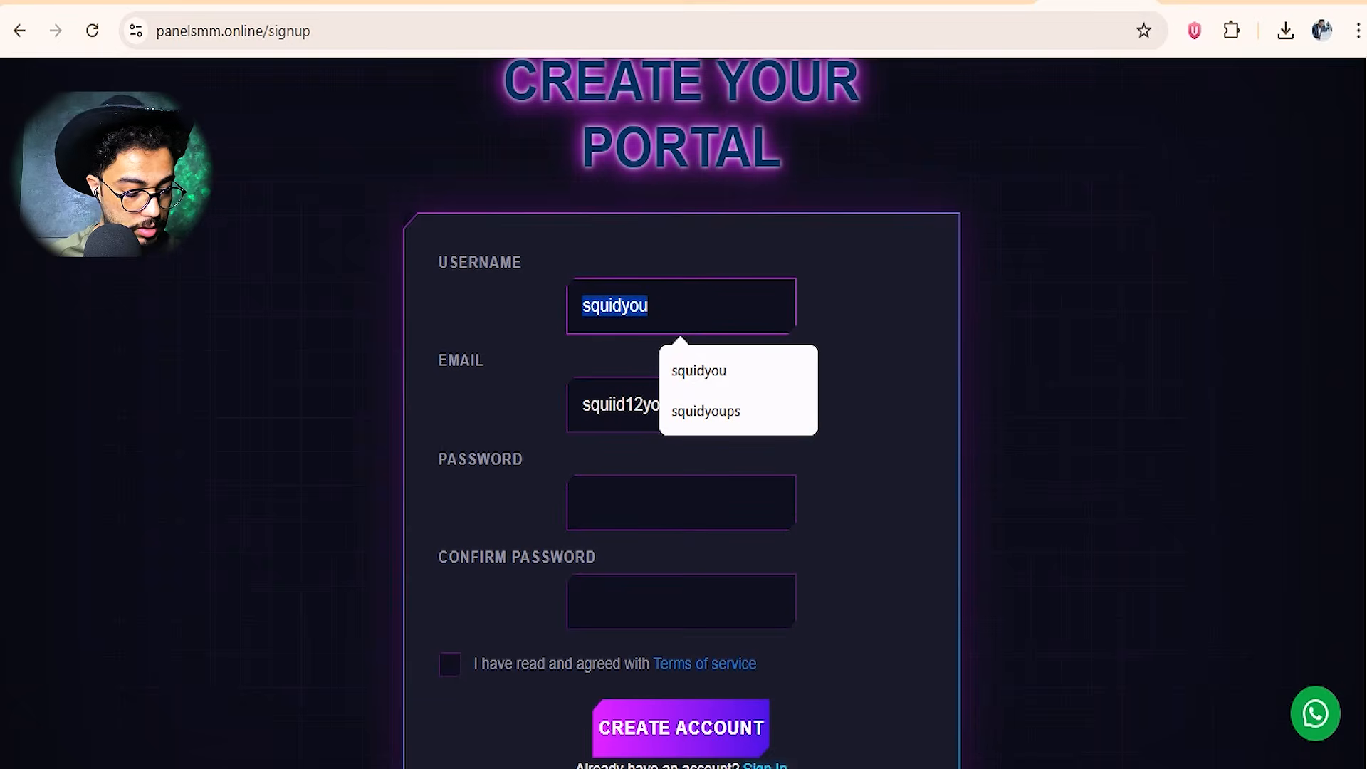
- Enter and confirm a password, accept the terms of service, and create the account
{"action": "left_click", "coordinate": [682, 503]}
{"action": "key", "text": "ctrl+v"}
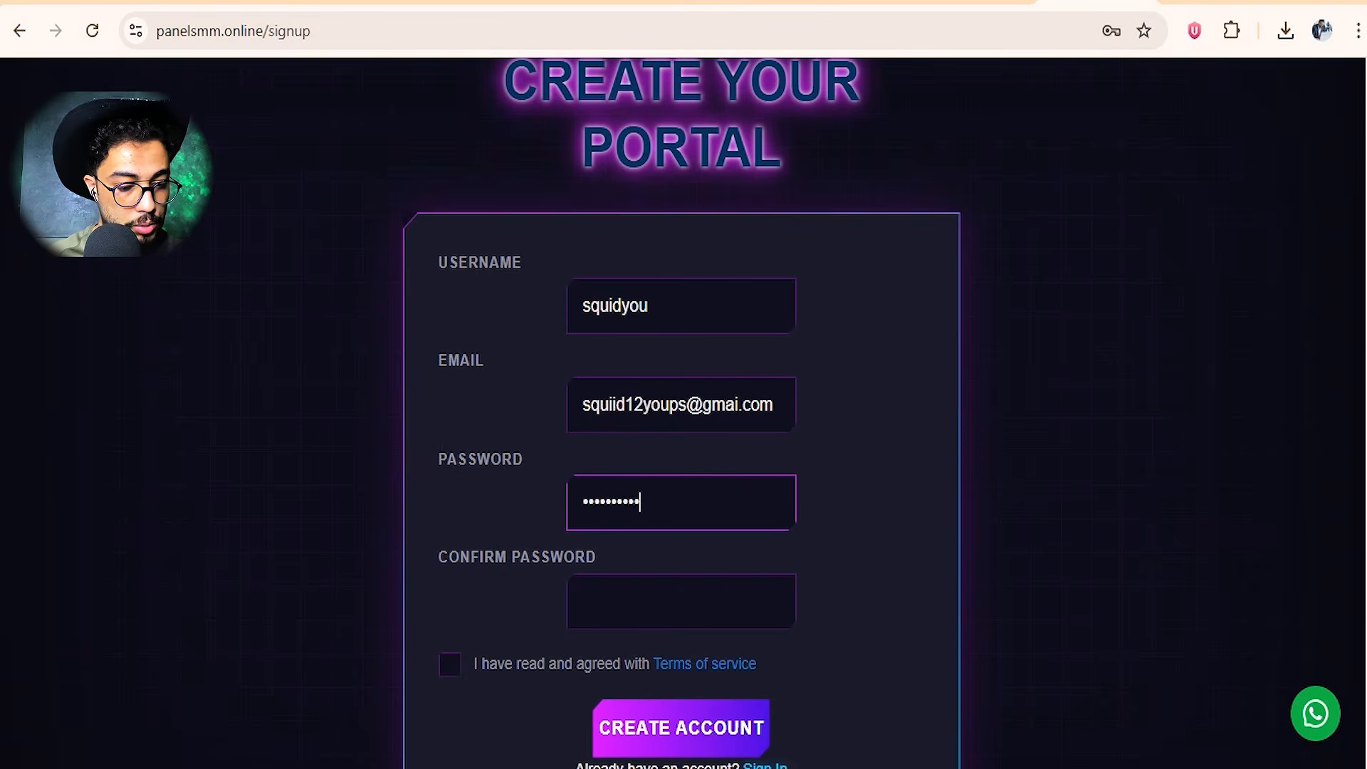
{"action": "key", "text": "Tab"}
{"action": "key", "text": "ctrl+v"}
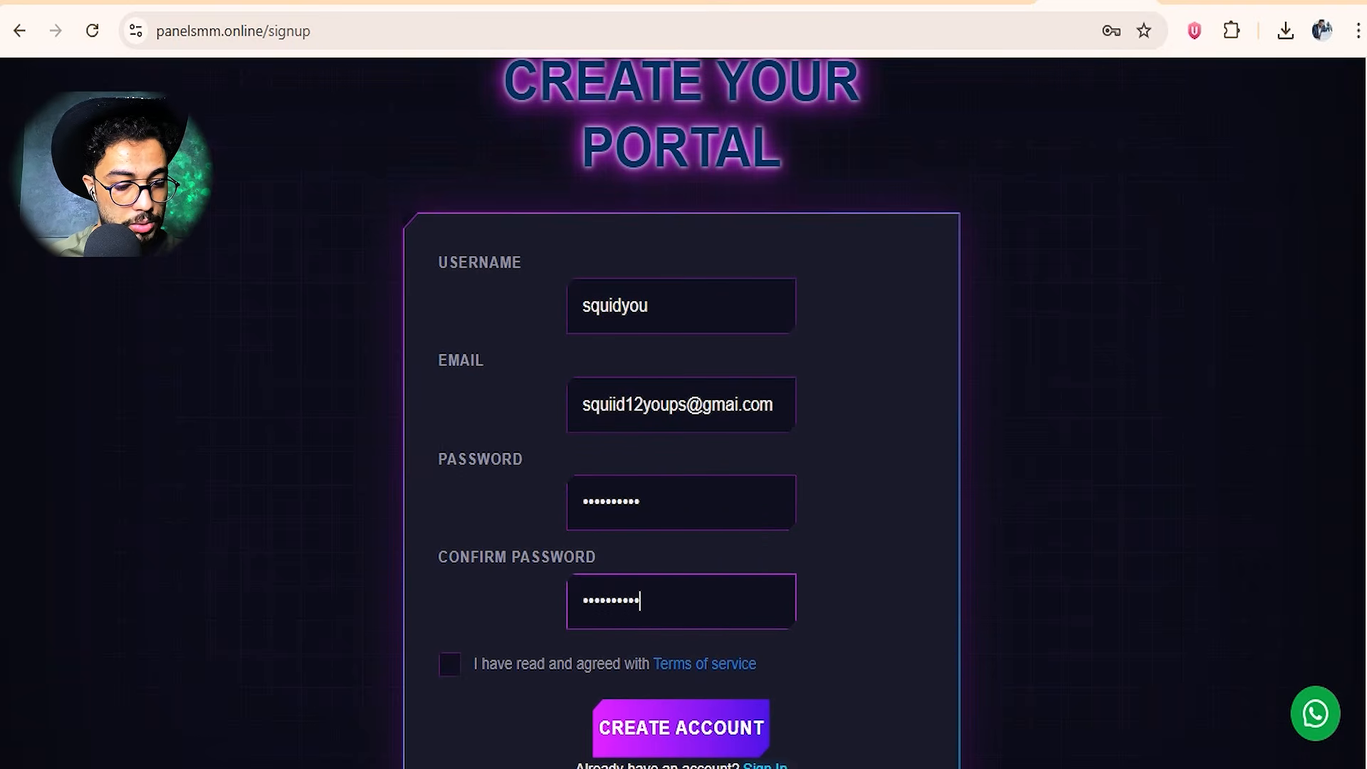
{"action": "left_click", "coordinate": [450, 664]}
{"action": "scroll", "coordinate": [449, 664], "scroll_direction": "down", "scroll_amount": 1}
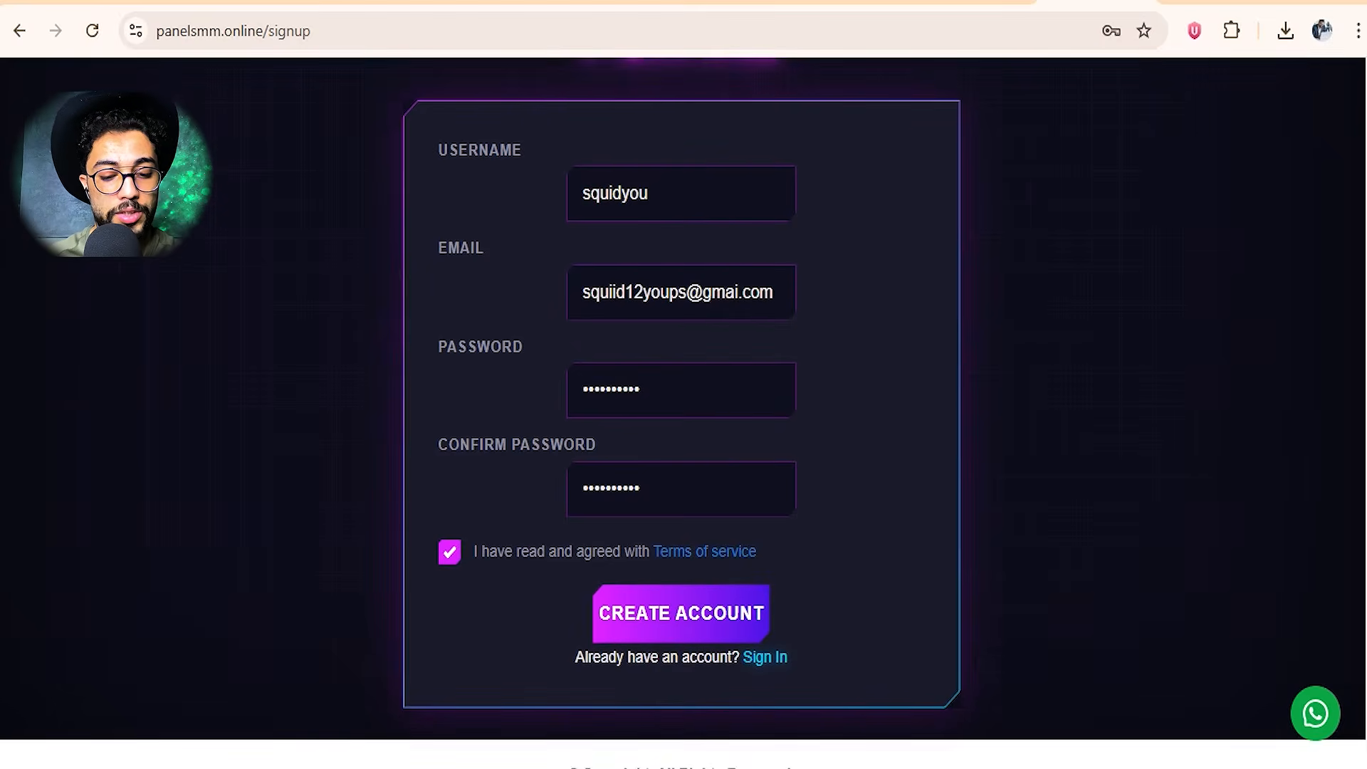
{"action": "left_click", "coordinate": [681, 614]}
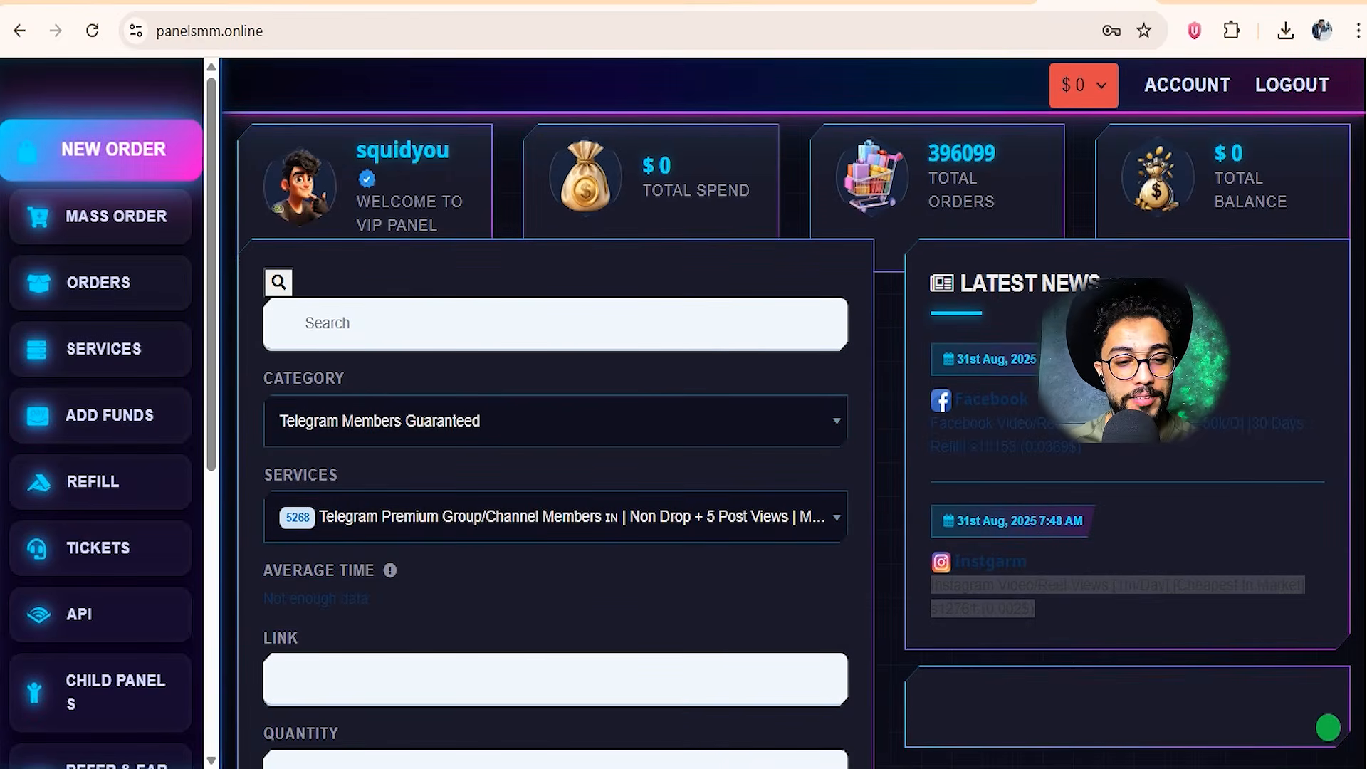
- Add /admin after panelsmm.online to load the dvScripts Panel admin sign-in page
{"action": "scroll", "coordinate": [104, 236], "scroll_direction": "down", "scroll_amount": 1}
{"action": "scroll", "coordinate": [104, 236], "scroll_direction": "down", "scroll_amount": 1}
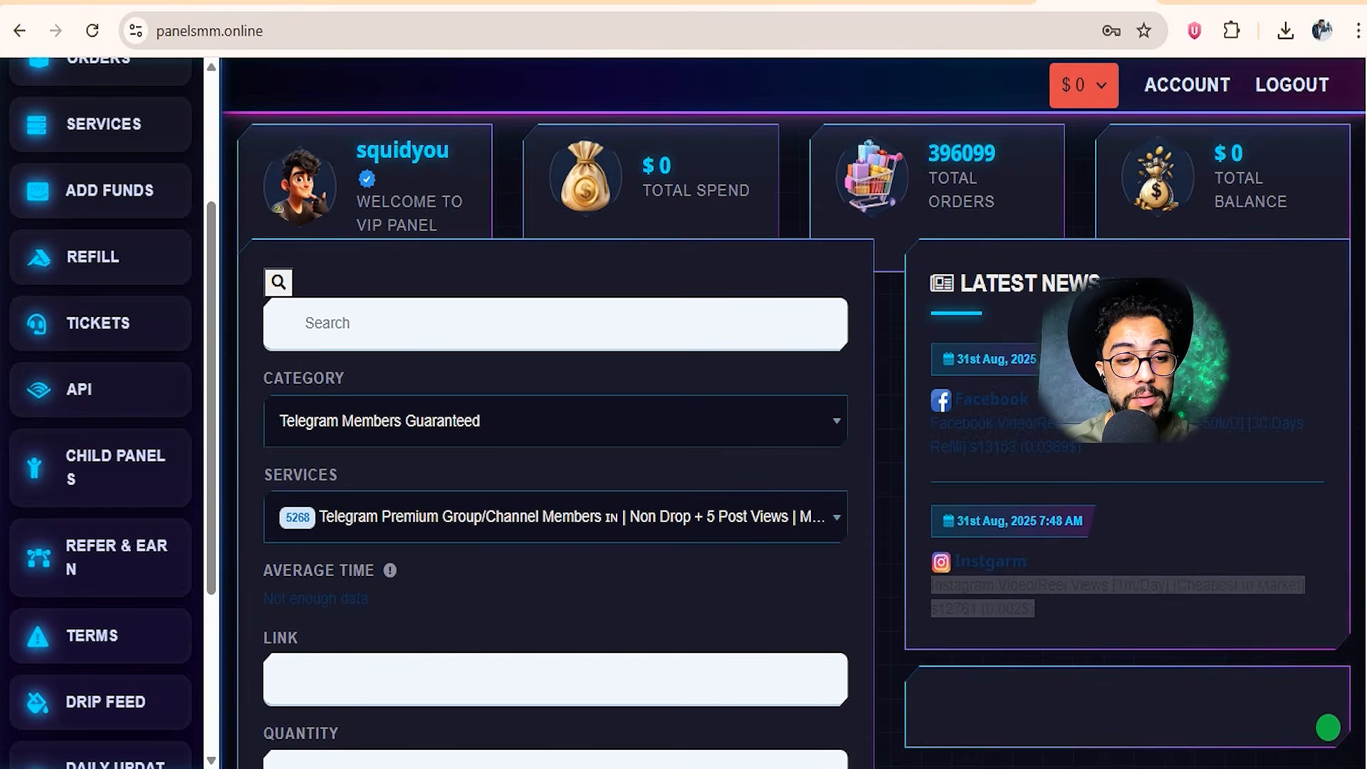
{"action": "double_click", "coordinate": [307, 30]}
{"action": "left_click", "coordinate": [323, 31]}
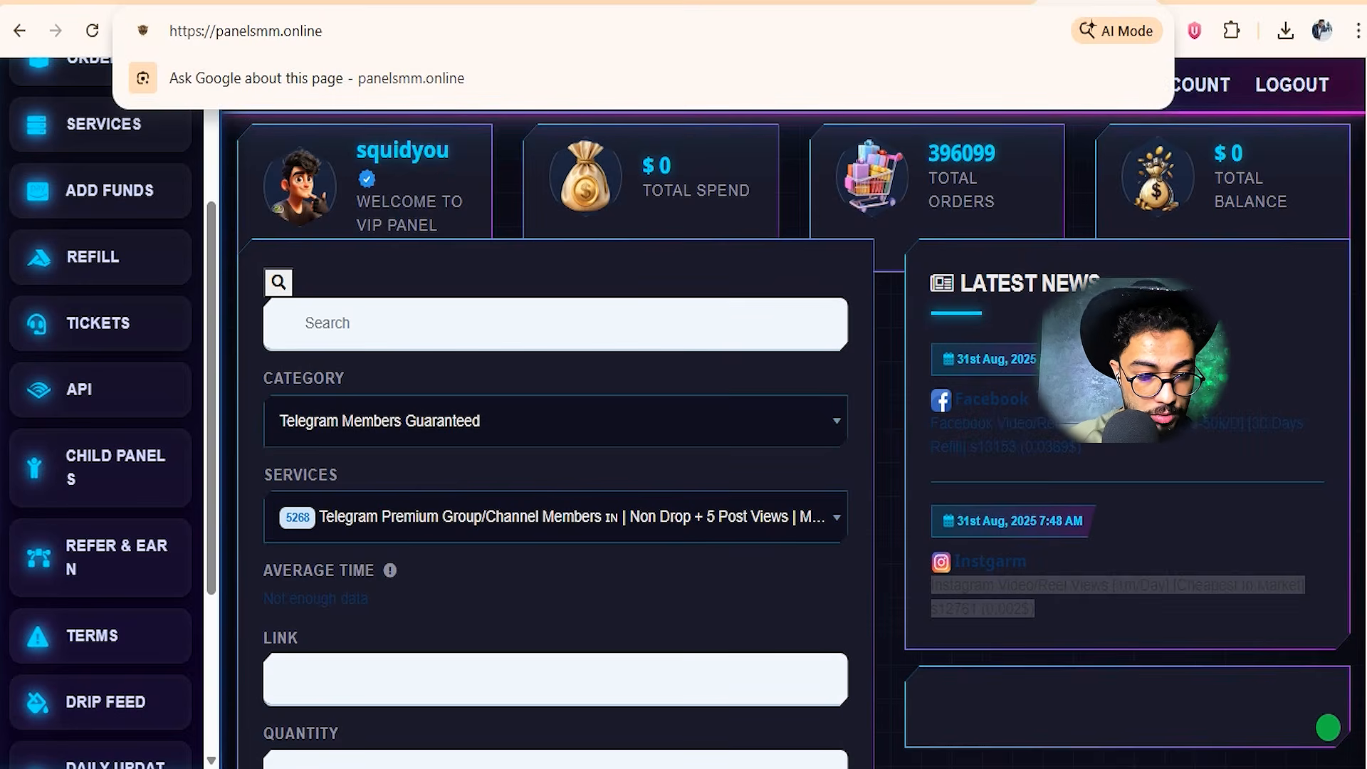
{"action": "type", "text": "/"}
{"action": "type", "text": "admin"}
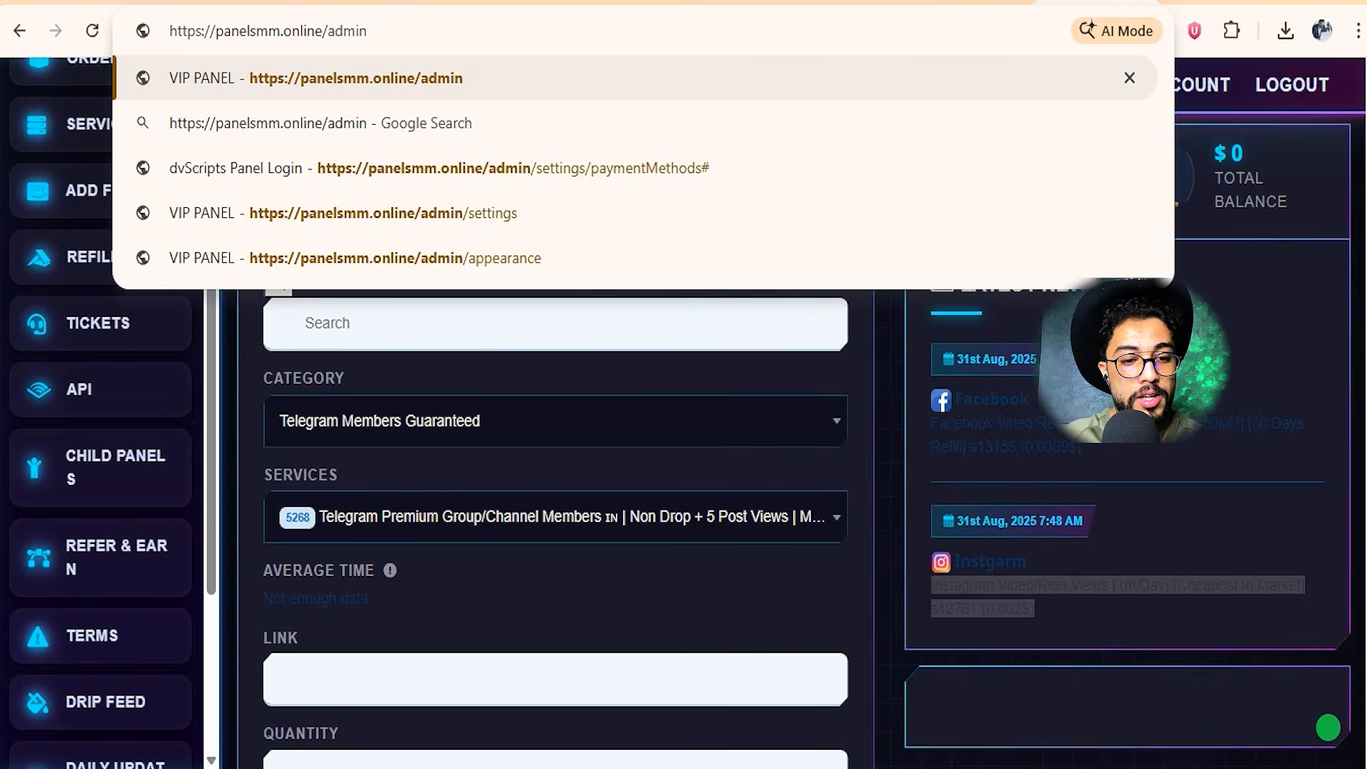
{"action": "key", "text": "Return"}
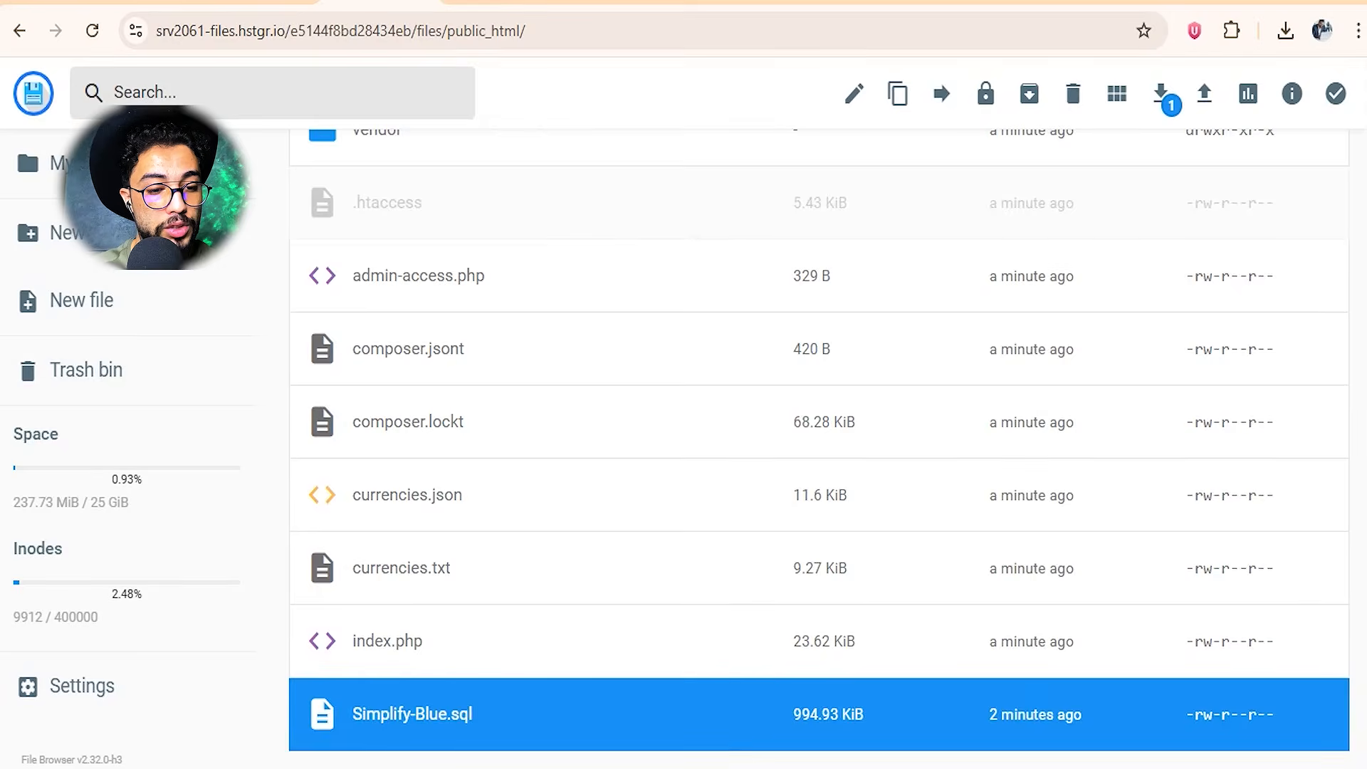
- Open admin-access.php and paste its admin username into the sign-in form's Username field
{"action": "scroll", "coordinate": [319, 305], "scroll_direction": "up", "scroll_amount": 15}
{"action": "scroll", "coordinate": [319, 278], "scroll_direction": "down", "scroll_amount": 12}
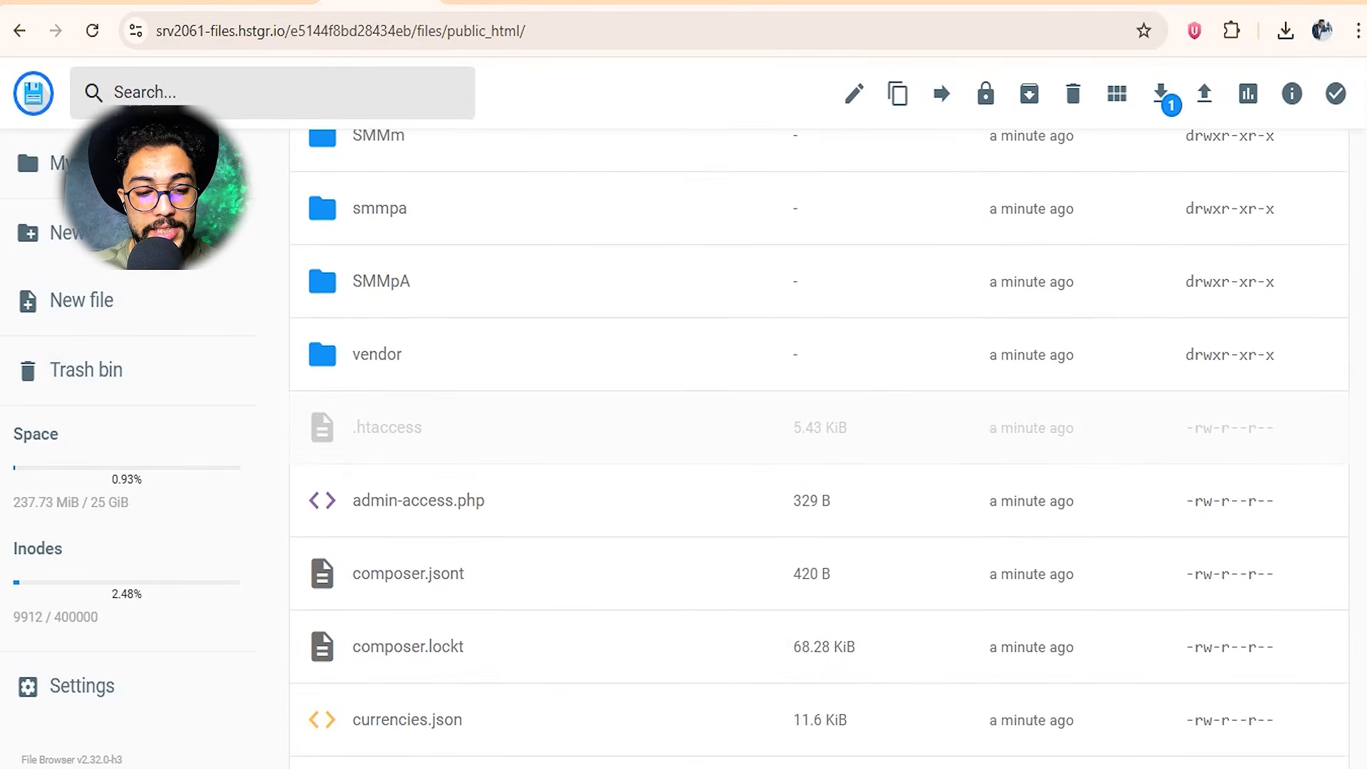
{"action": "double_click", "coordinate": [419, 500]}
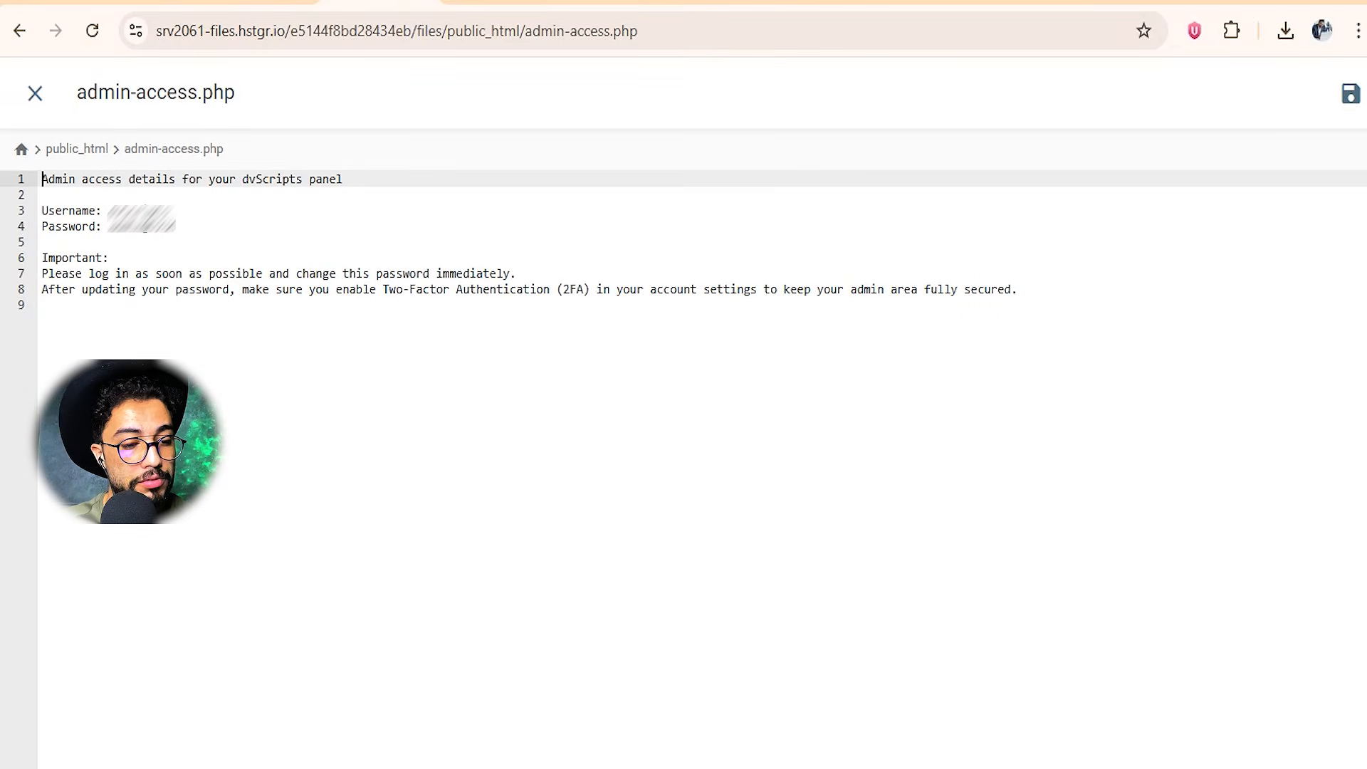
{"action": "double_click", "coordinate": [139, 211]}
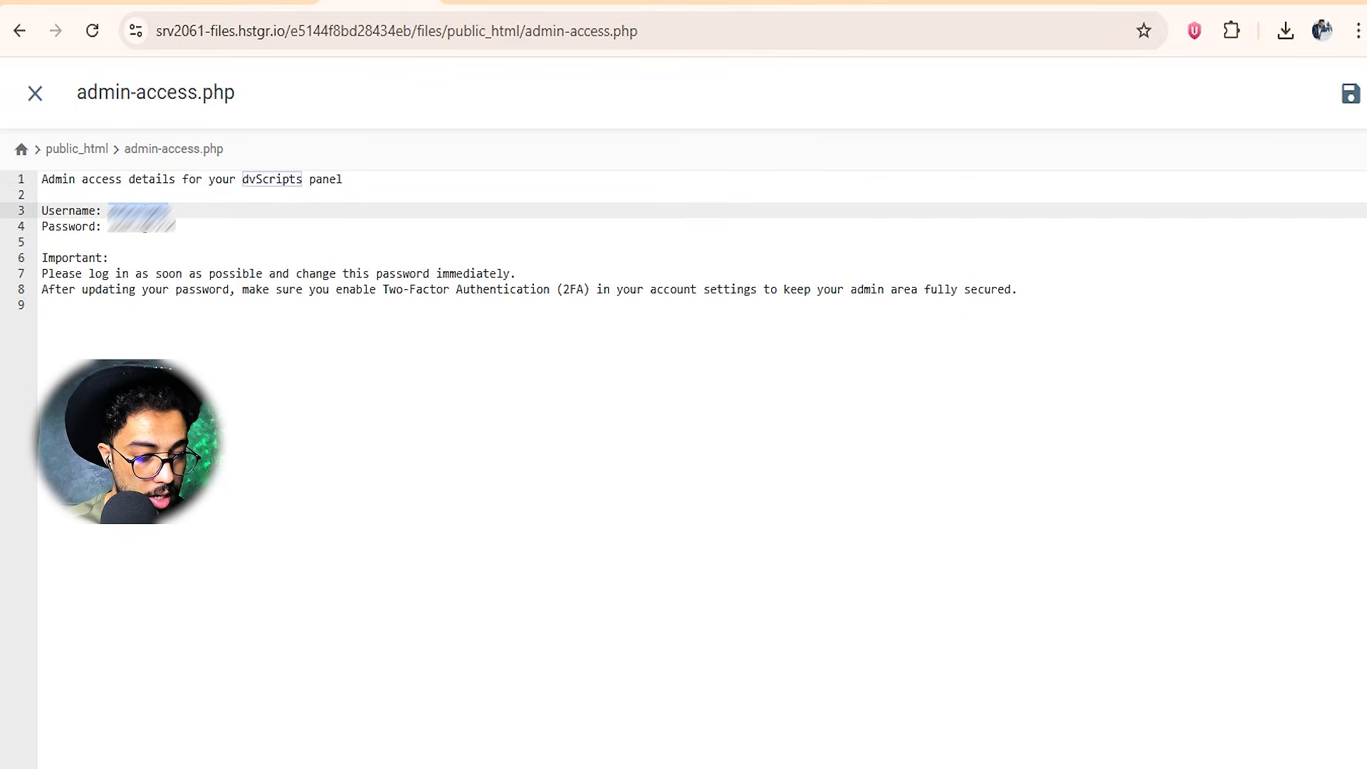
{"action": "left_click", "coordinate": [1096, 2]}
{"action": "left_click", "coordinate": [688, 375]}
{"action": "key", "text": "ctrl+v"}
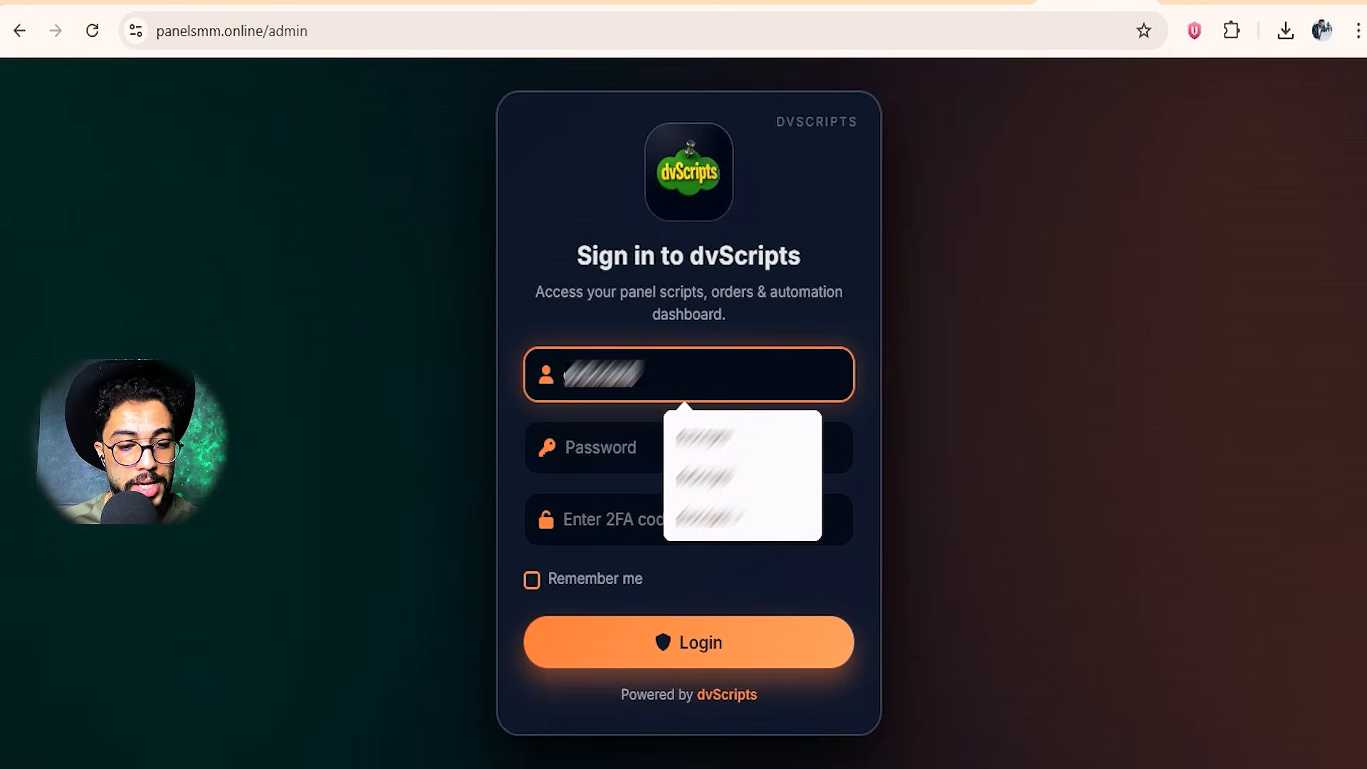
- Copy the admin password from admin-access.php into the sign-in form's Password field
{"action": "left_click", "coordinate": [380, 3]}
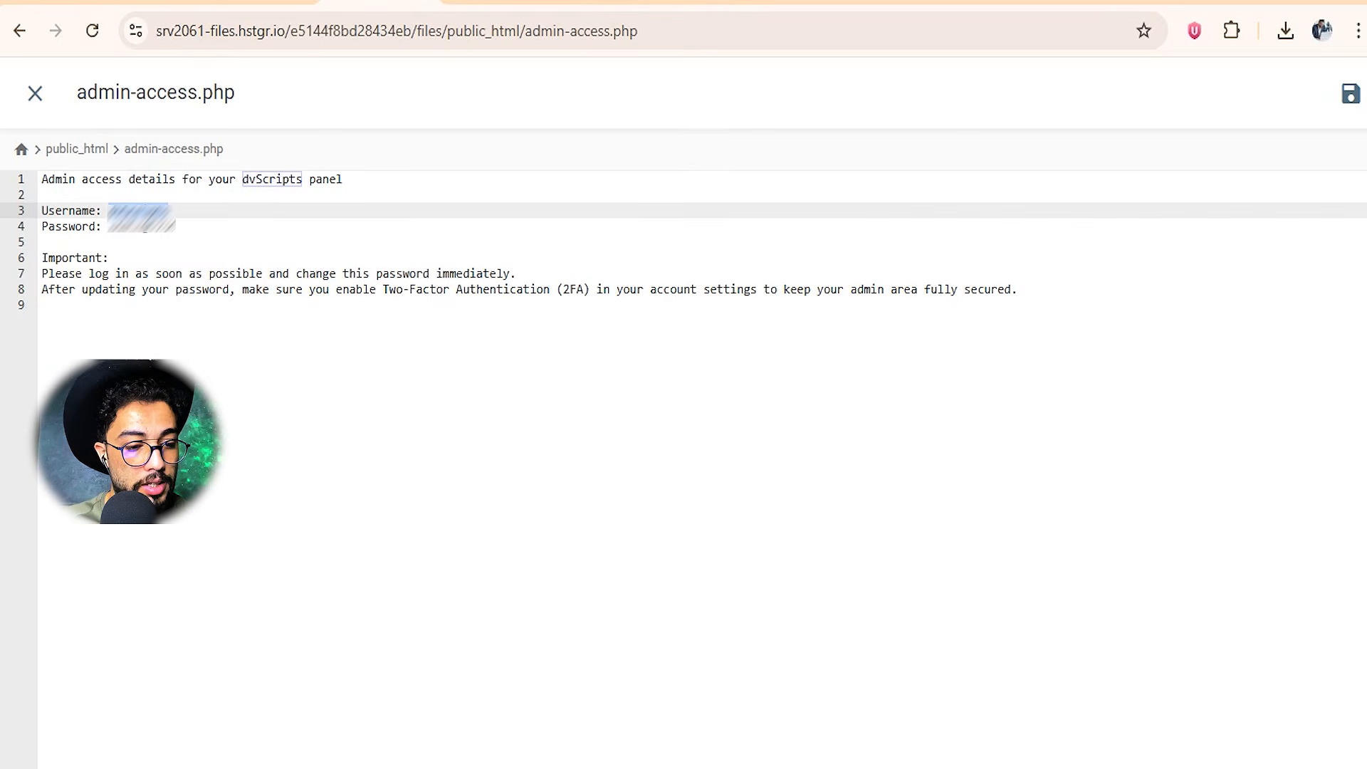
{"action": "double_click", "coordinate": [126, 227]}
{"action": "left_click_drag", "start_coordinate": [108, 226], "coordinate": [176, 226]}
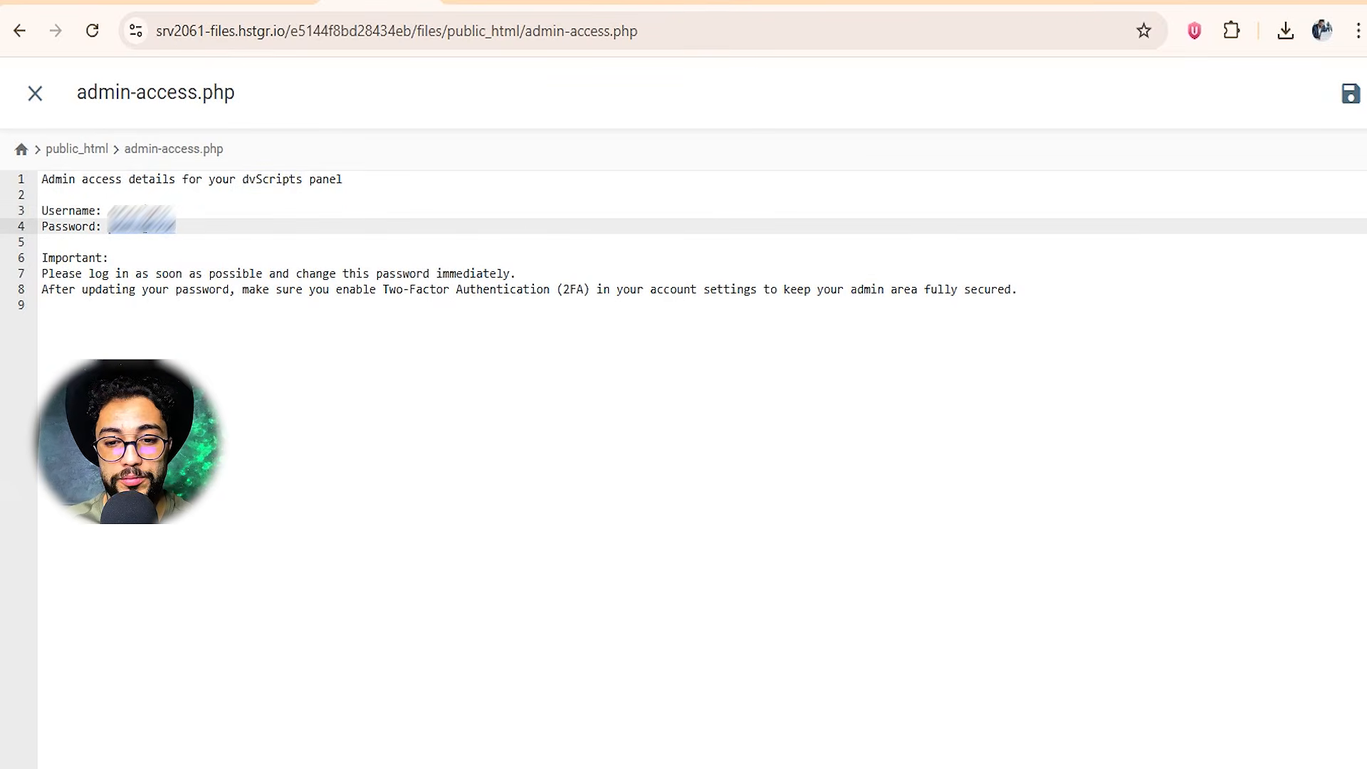
{"action": "left_click", "coordinate": [1097, 2]}
{"action": "left_click", "coordinate": [688, 447]}
{"action": "key", "text": "ctrl+v"}
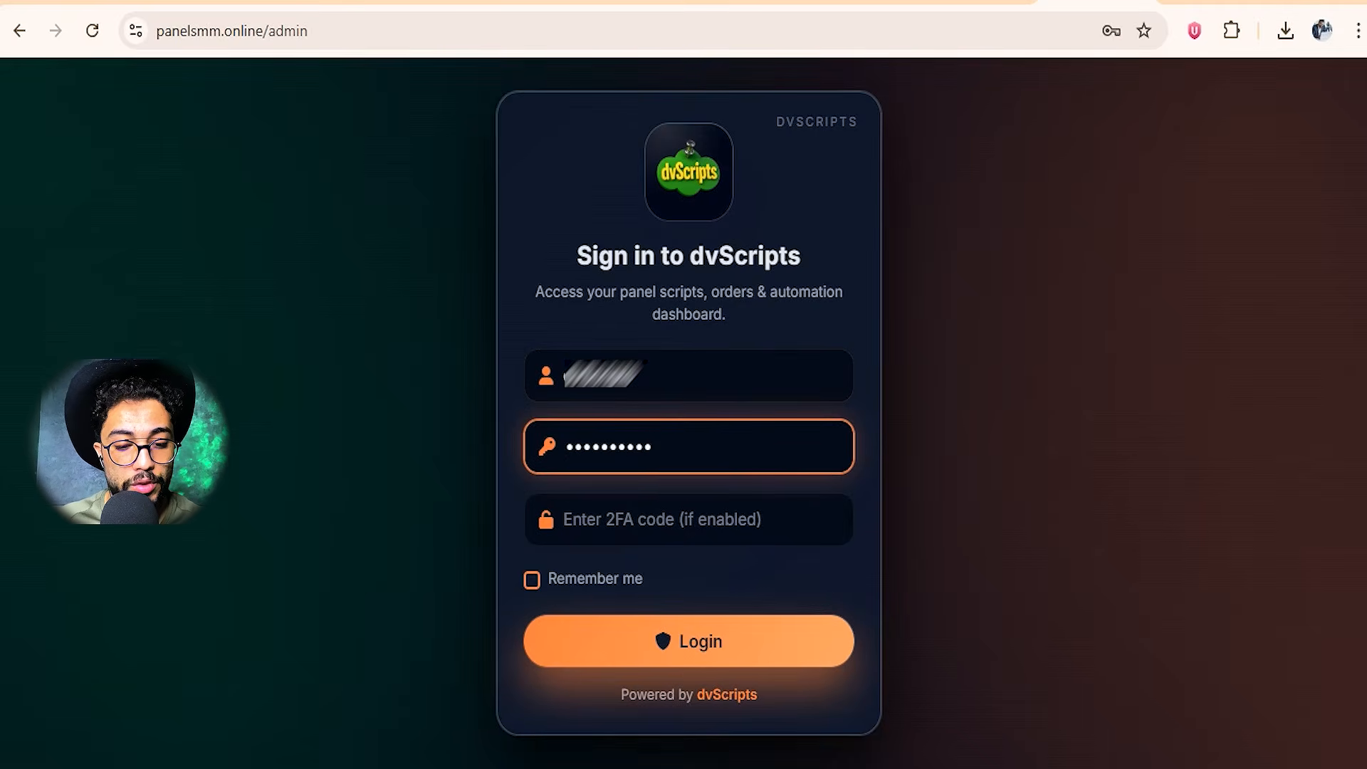
- Log in to the Yeti SMM Panel admin and dismiss the VIP WhatsApp Support popup
{"action": "key", "text": "Return"}
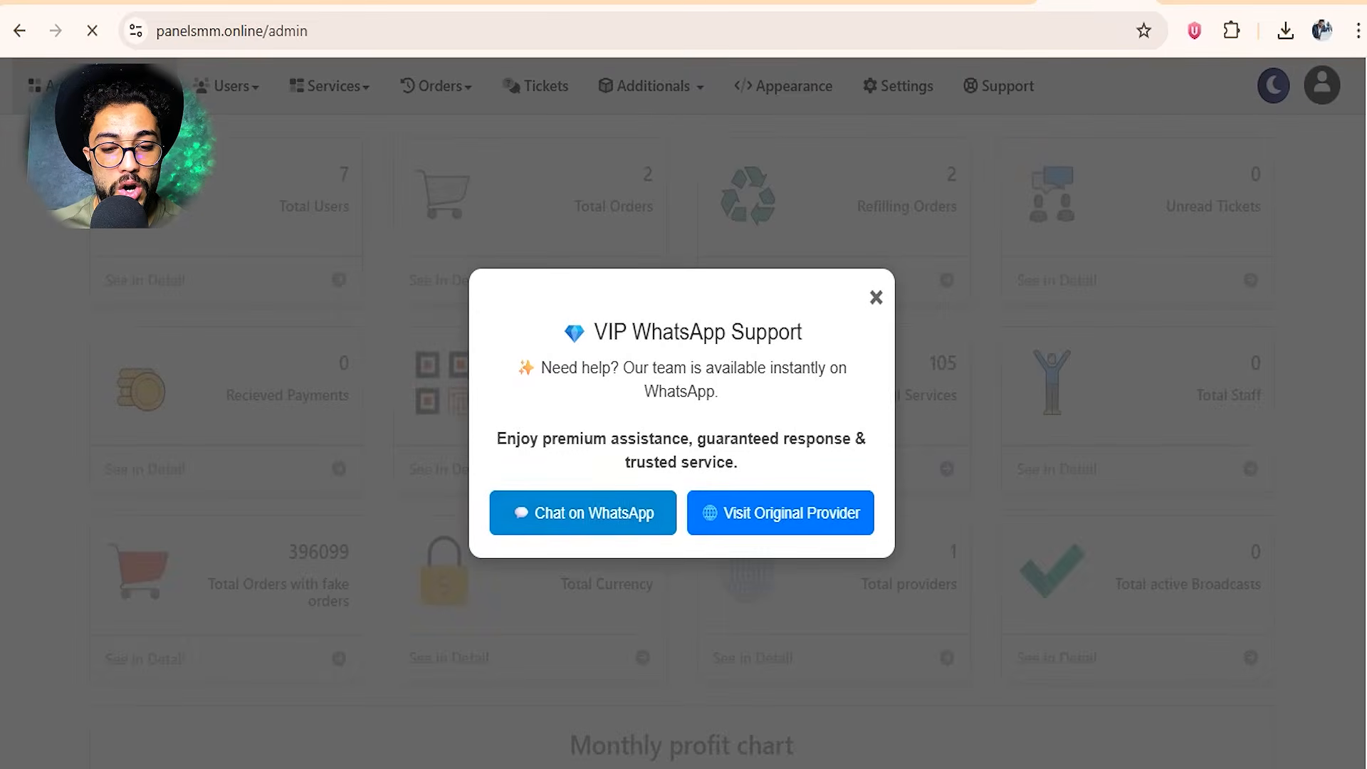
{"action": "left_click", "coordinate": [876, 298]}
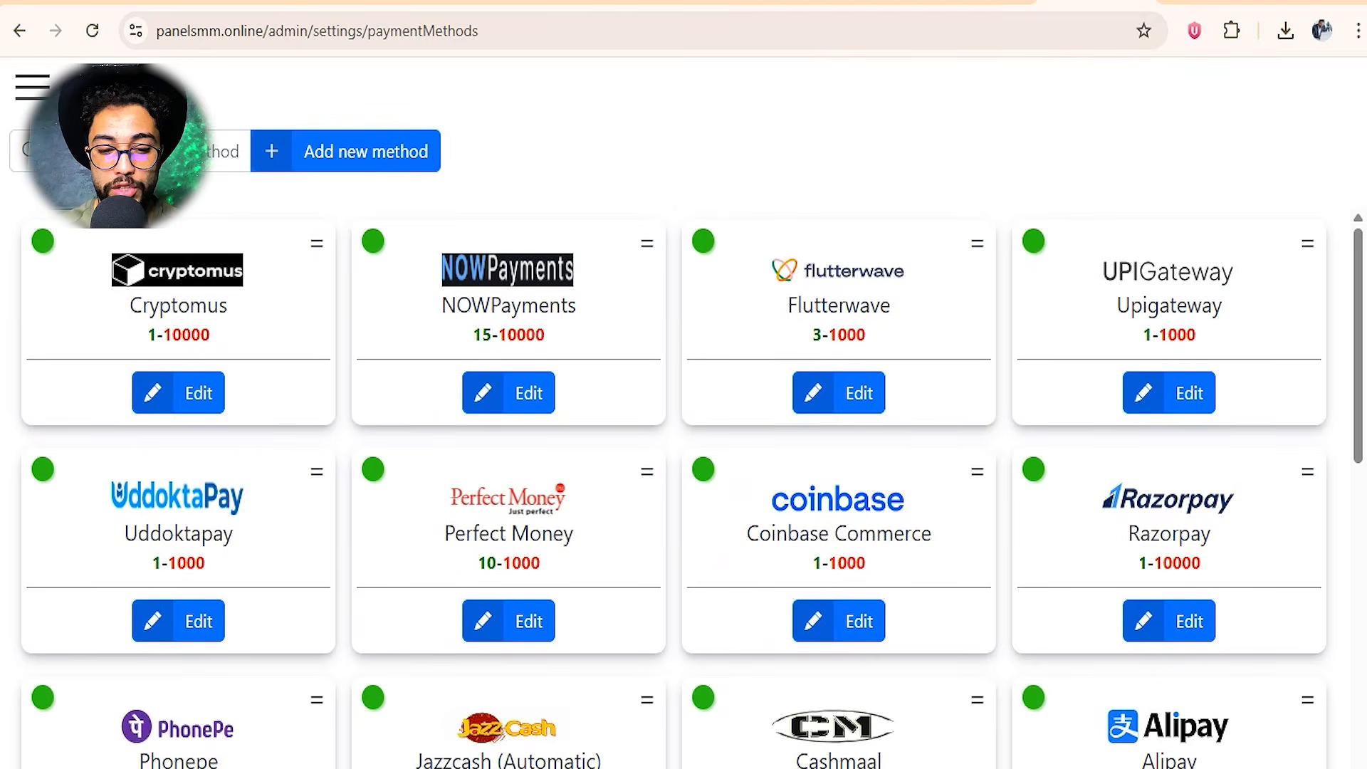
- Activate the Stripe credit card method from the Add new method list
{"action": "scroll", "coordinate": [683, 428], "scroll_direction": "down", "scroll_amount": 3}
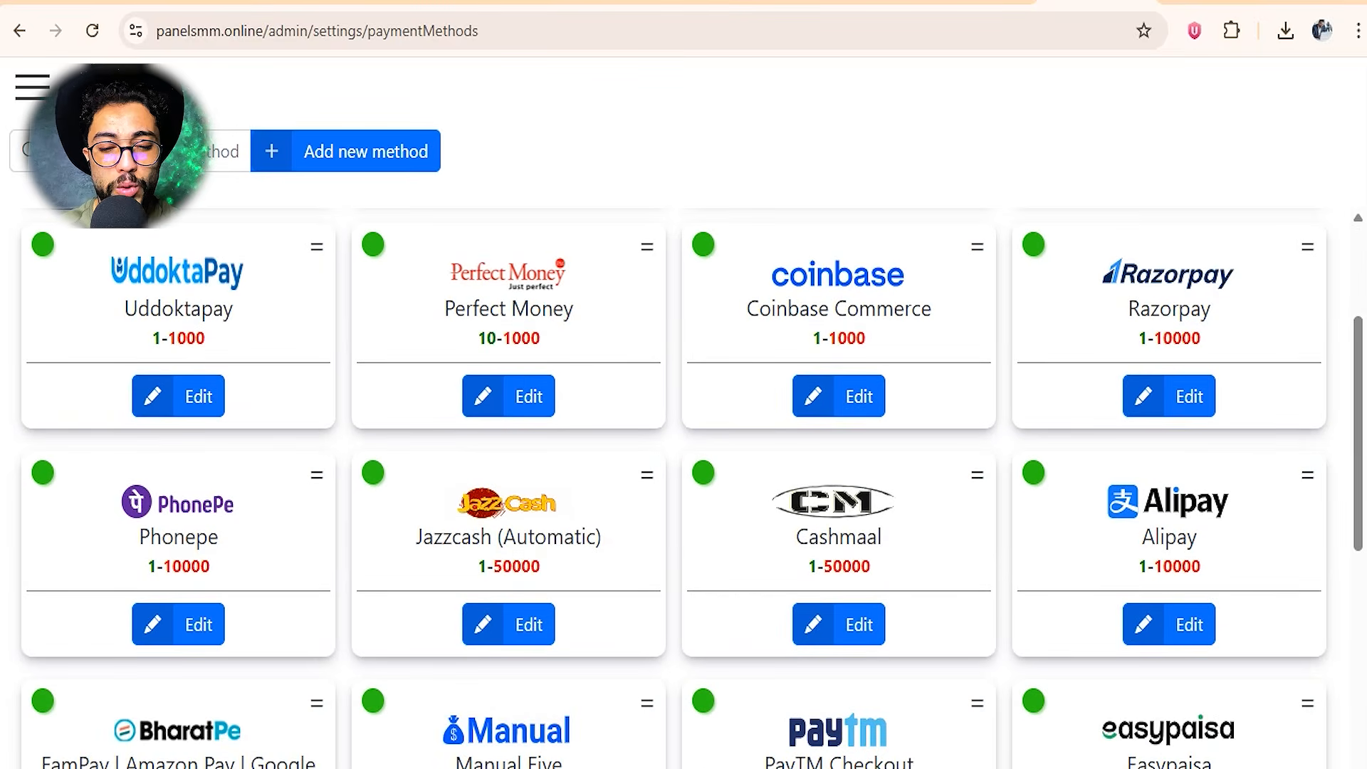
{"action": "scroll", "coordinate": [683, 484], "scroll_direction": "down", "scroll_amount": 3}
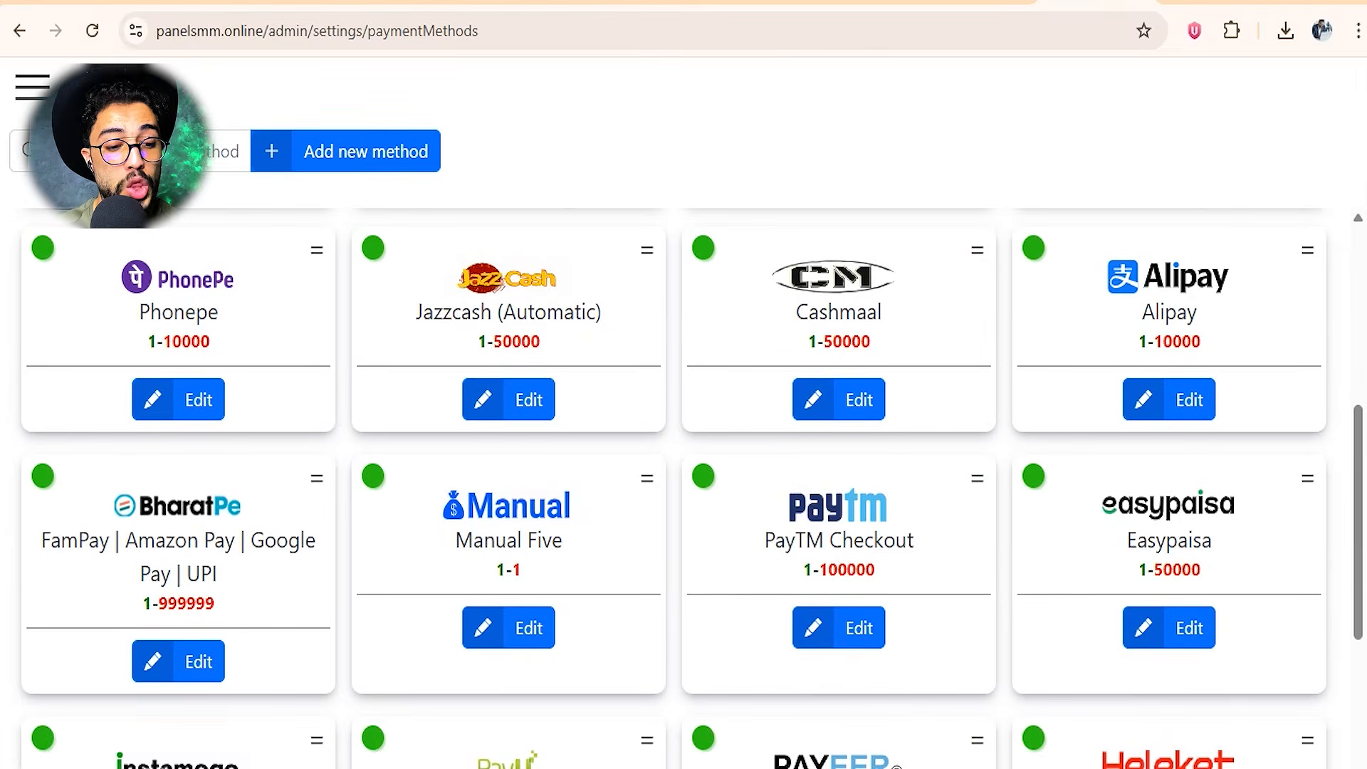
{"action": "scroll", "coordinate": [683, 427], "scroll_direction": "down", "scroll_amount": 6}
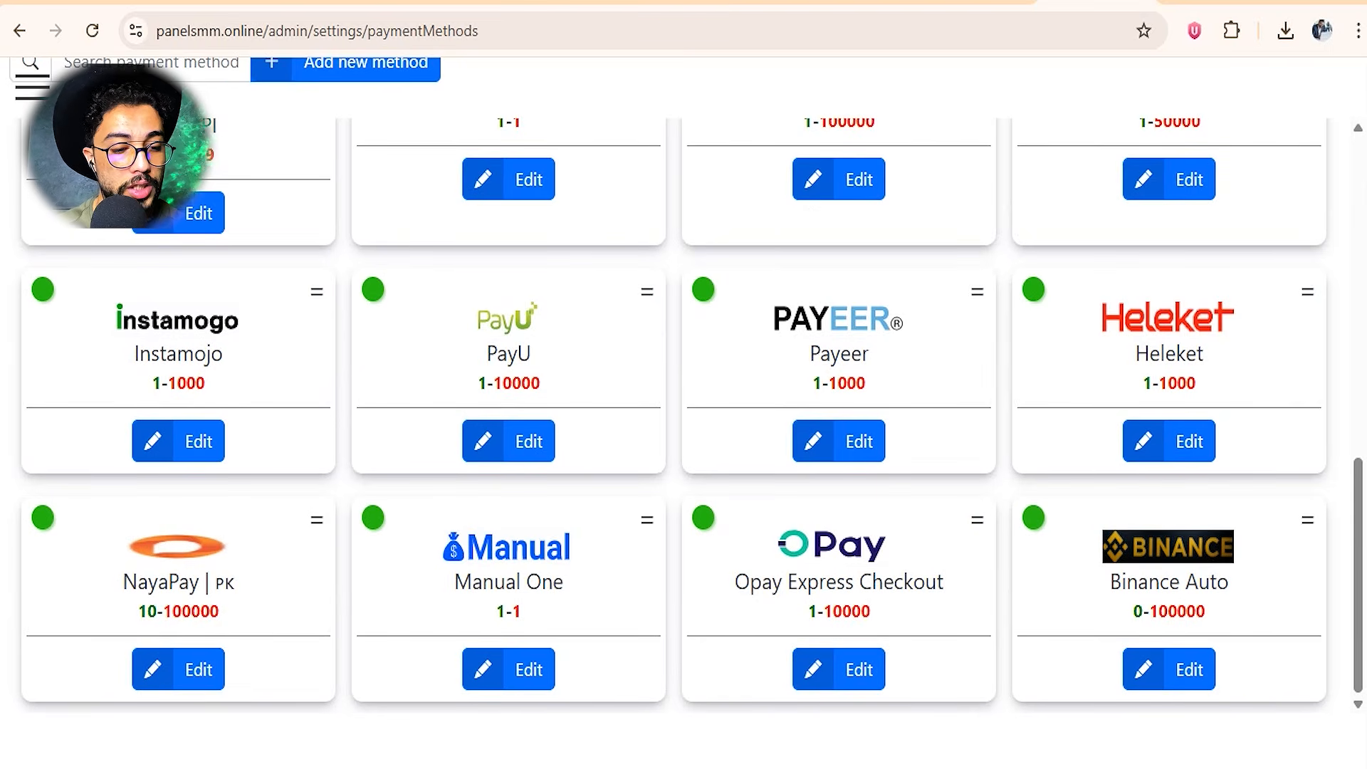
{"action": "scroll", "coordinate": [684, 413], "scroll_direction": "up", "scroll_amount": 10}
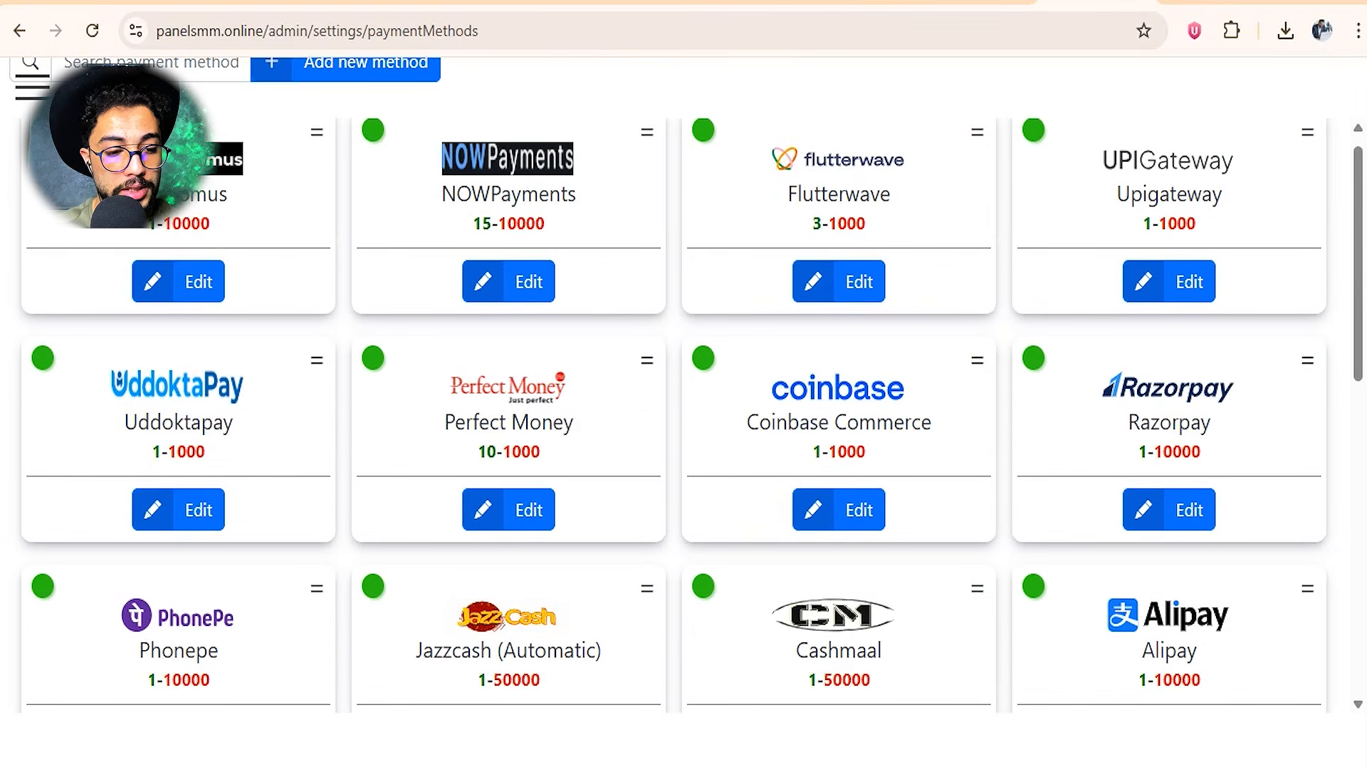
{"action": "scroll", "coordinate": [683, 413], "scroll_direction": "up", "scroll_amount": 1}
{"action": "scroll", "coordinate": [683, 413], "scroll_direction": "up", "scroll_amount": 2}
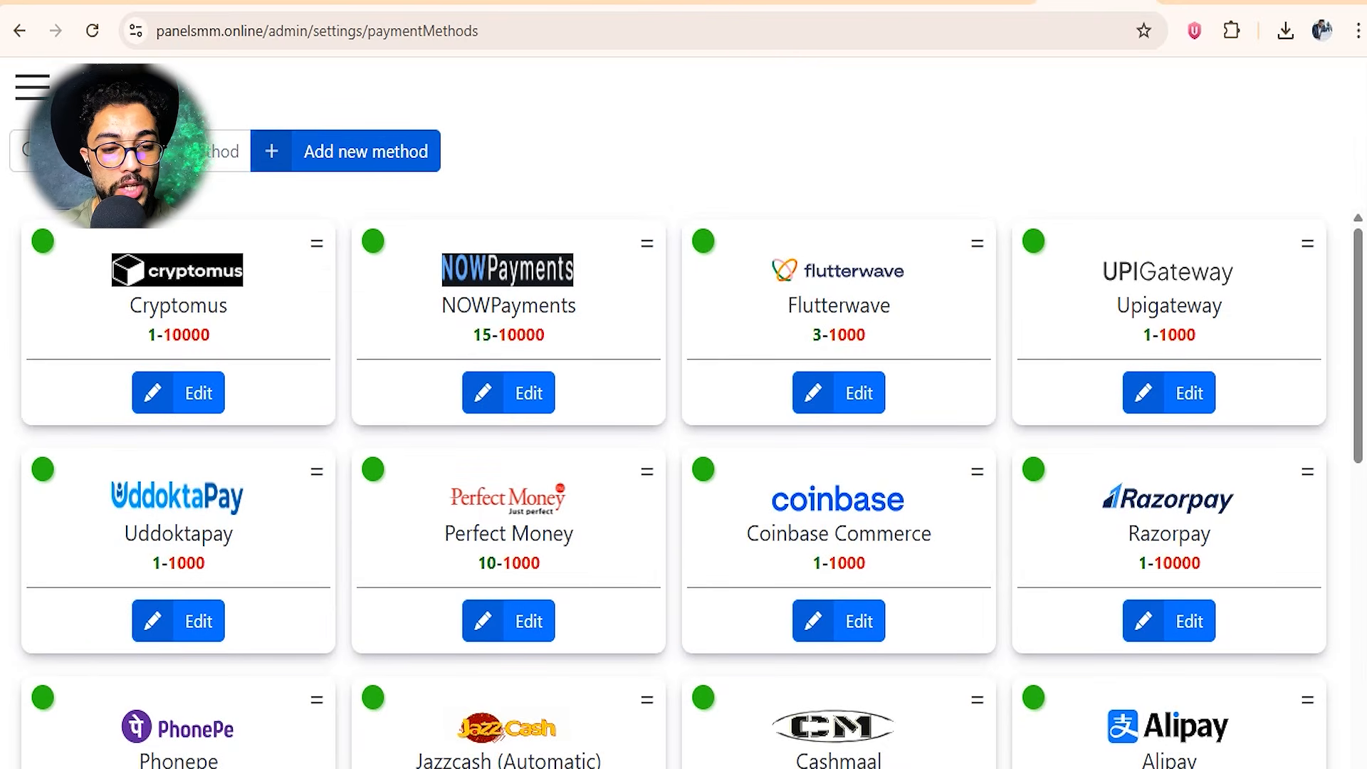
{"action": "left_click", "coordinate": [345, 151]}
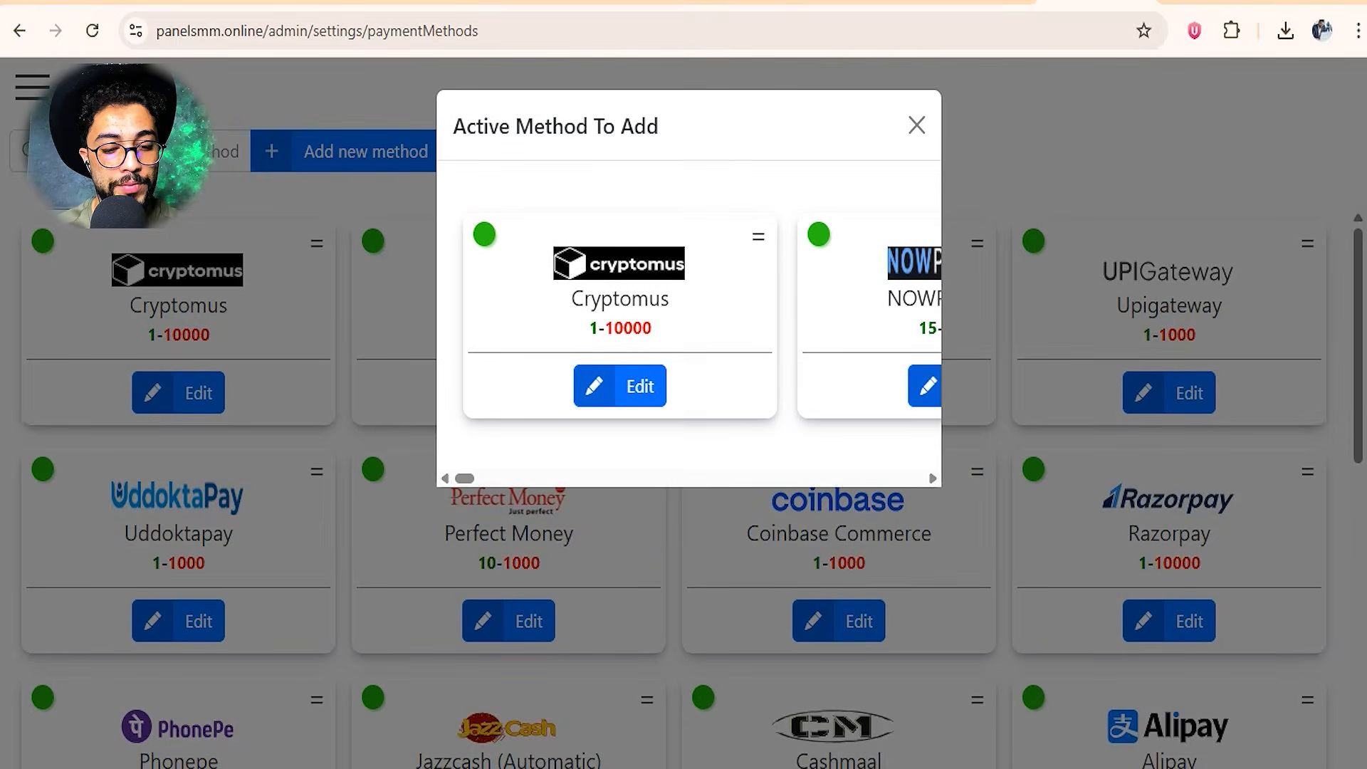
{"action": "scroll", "coordinate": [689, 321], "scroll_direction": "right", "scroll_amount": 5}
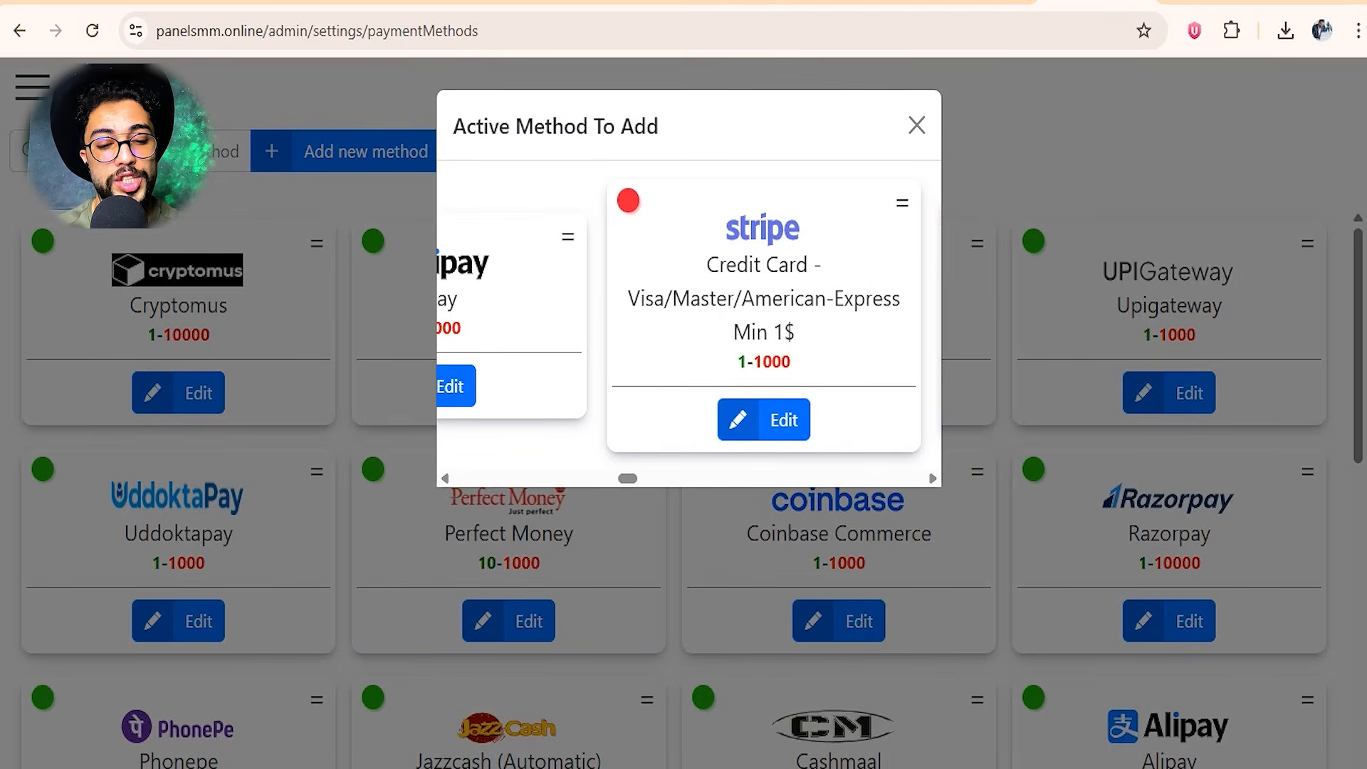
{"action": "left_click", "coordinate": [628, 201]}
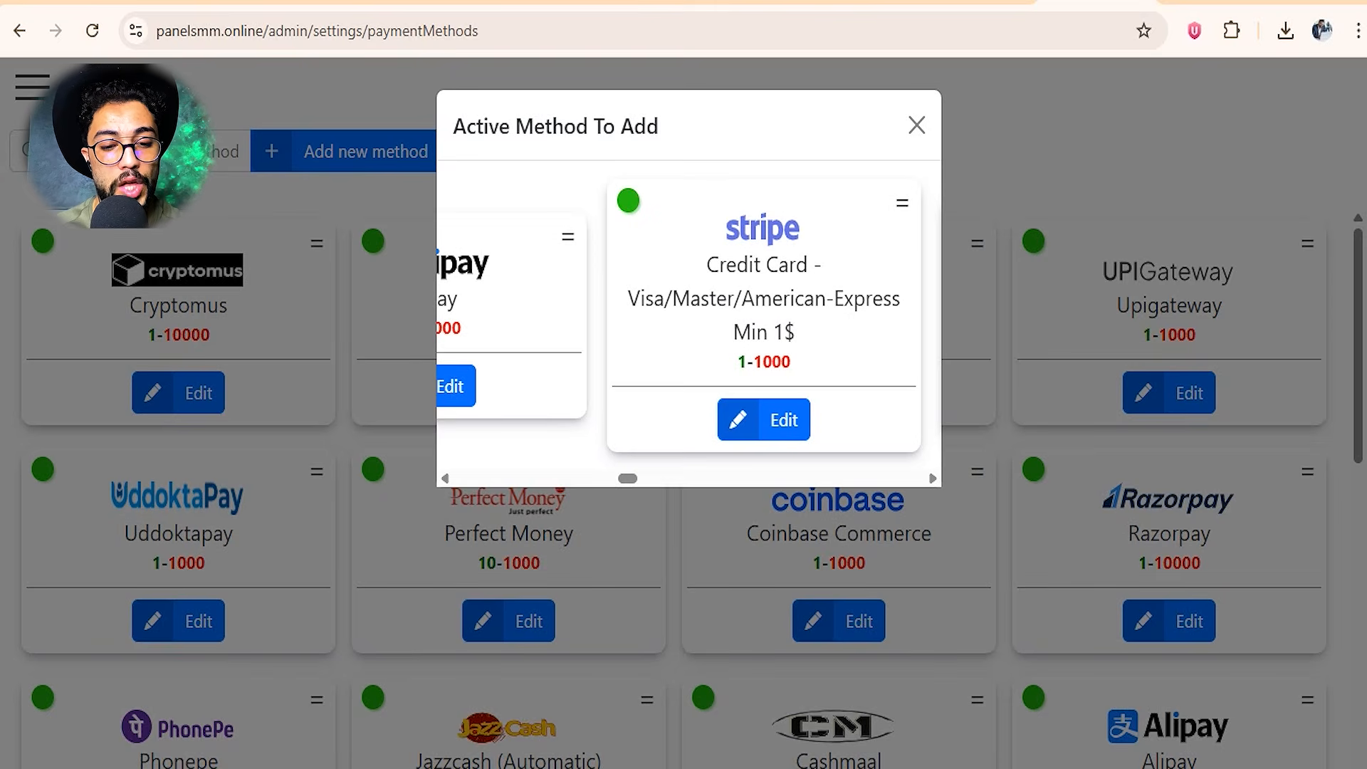
{"action": "left_click", "coordinate": [916, 125]}
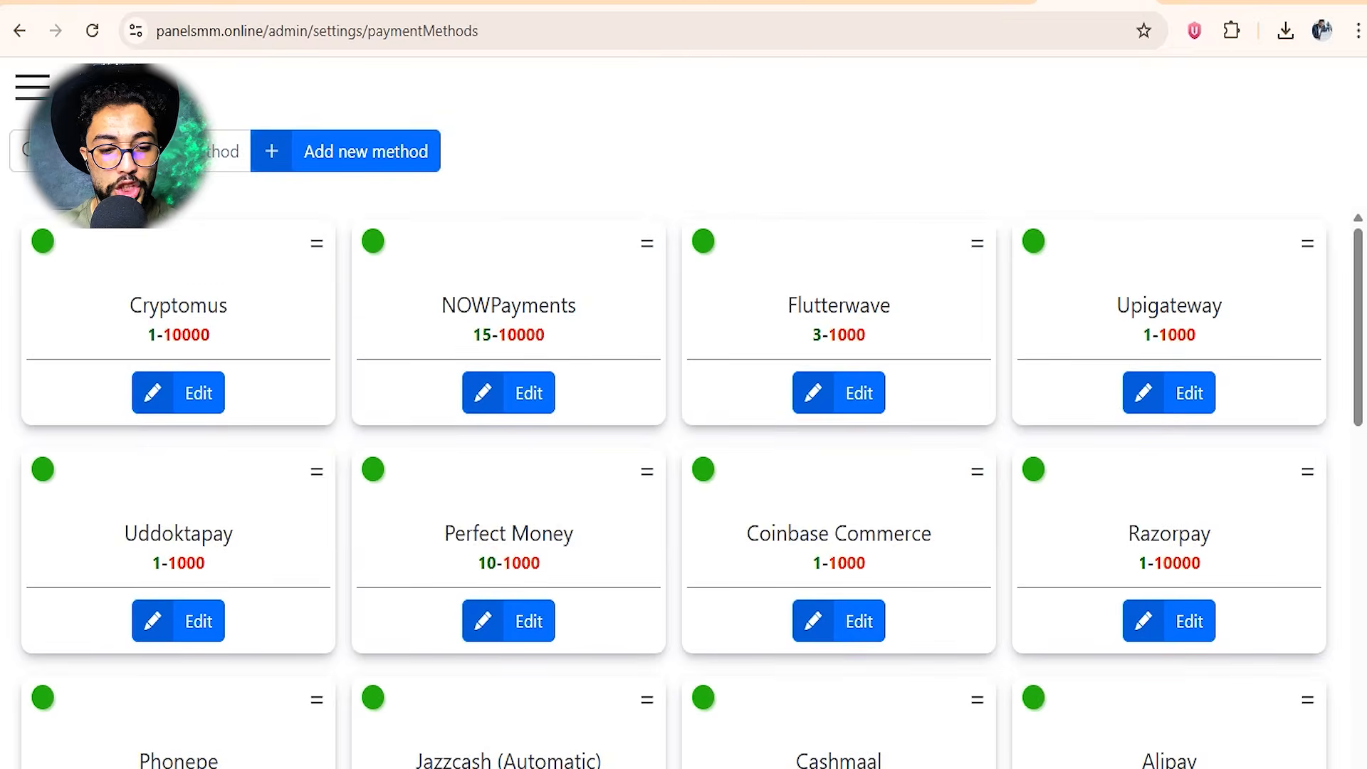
- Save the Stripe payment method's settings
{"action": "scroll", "coordinate": [684, 427], "scroll_direction": "down", "scroll_amount": 10}
{"action": "scroll", "coordinate": [683, 427], "scroll_direction": "up", "scroll_amount": 6}
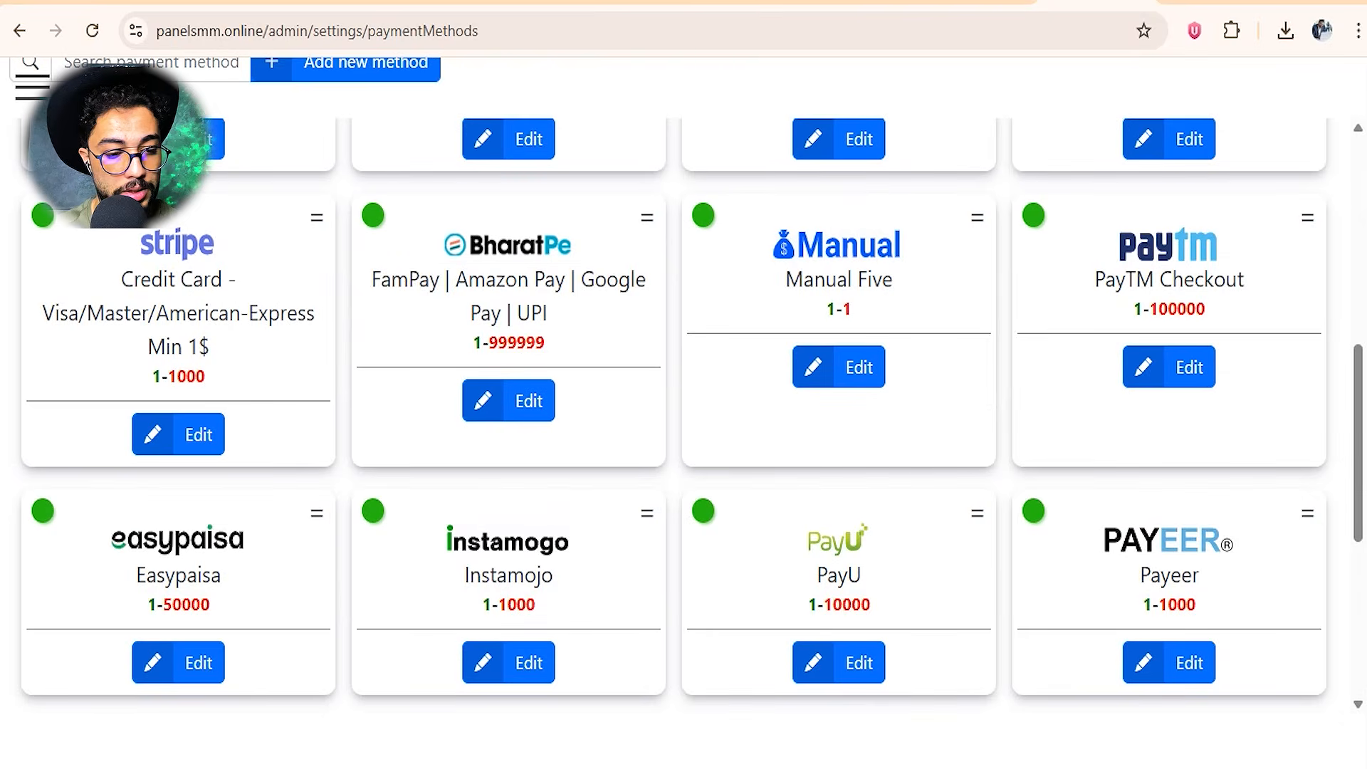
{"action": "left_click", "coordinate": [178, 546]}
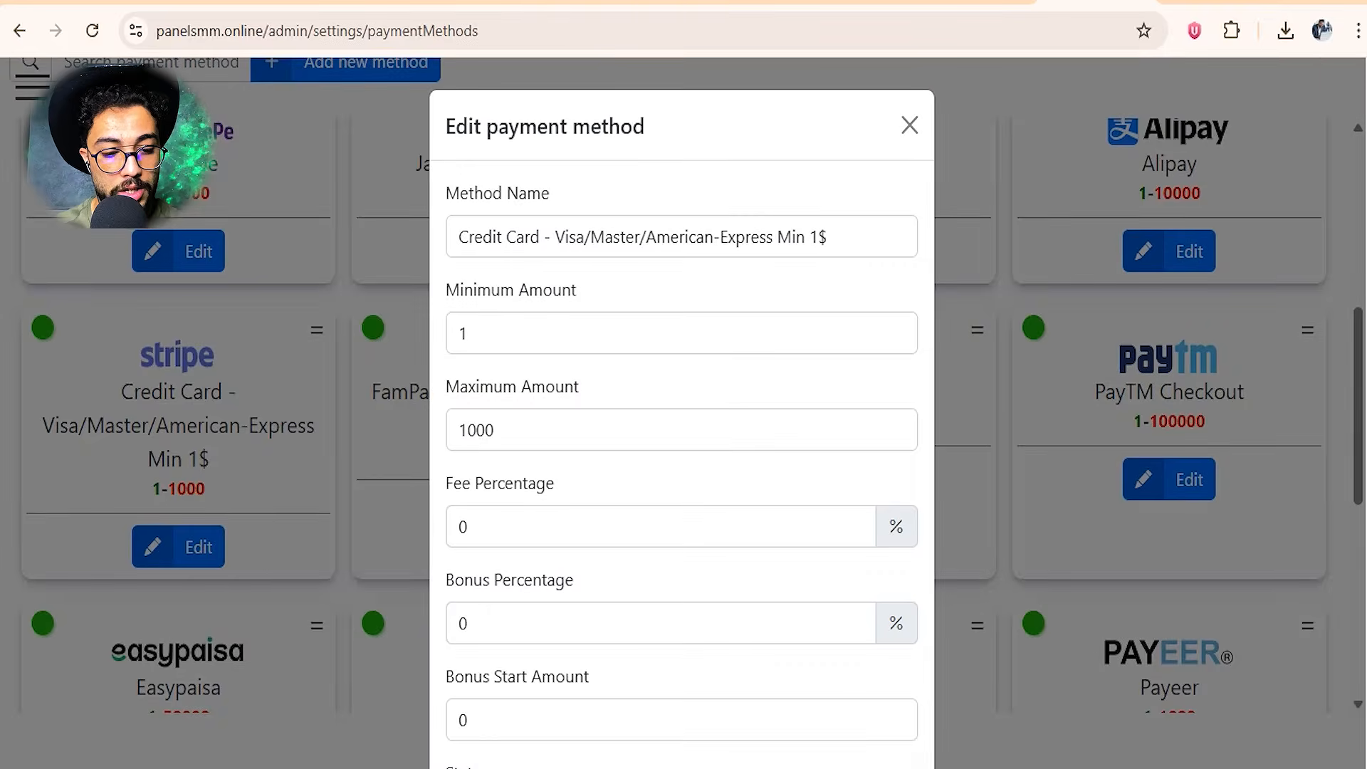
{"action": "scroll", "coordinate": [681, 413], "scroll_direction": "down", "scroll_amount": 8}
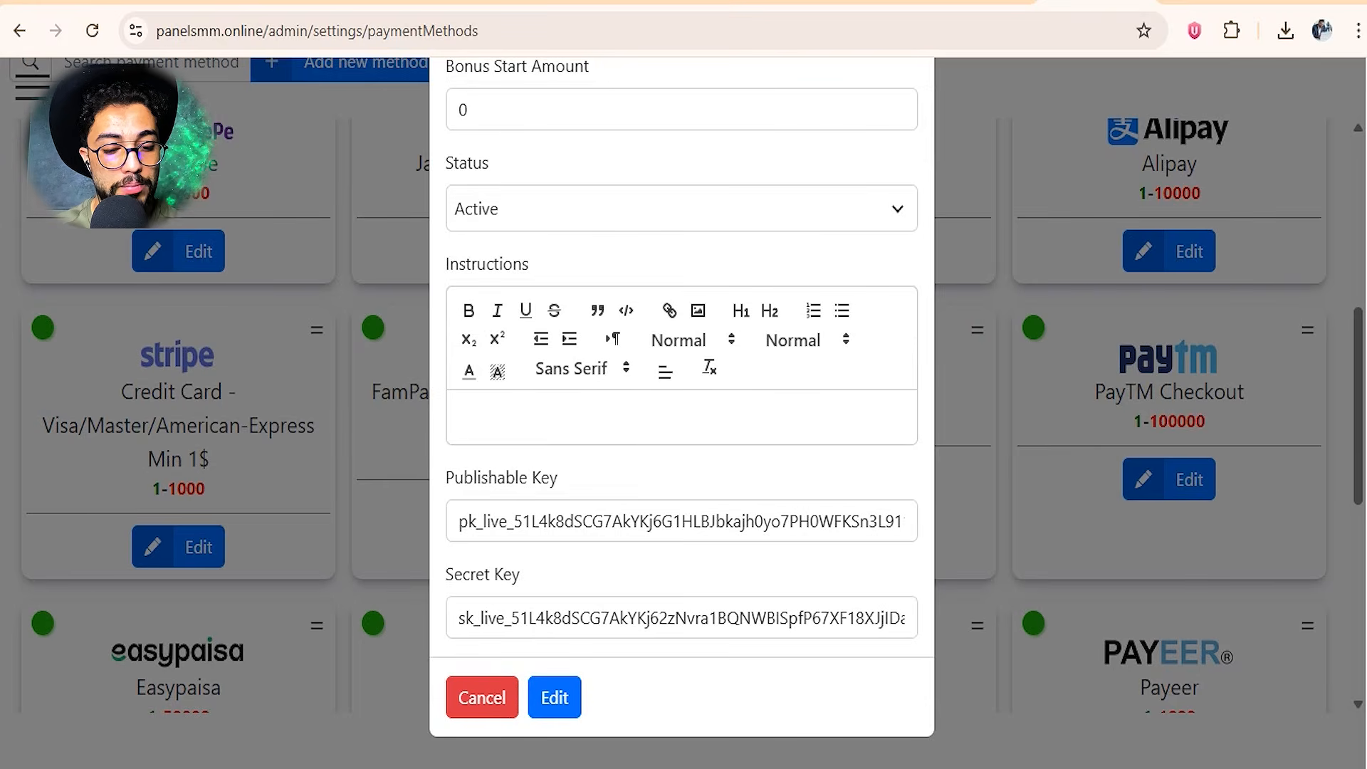
{"action": "left_click", "coordinate": [554, 697]}
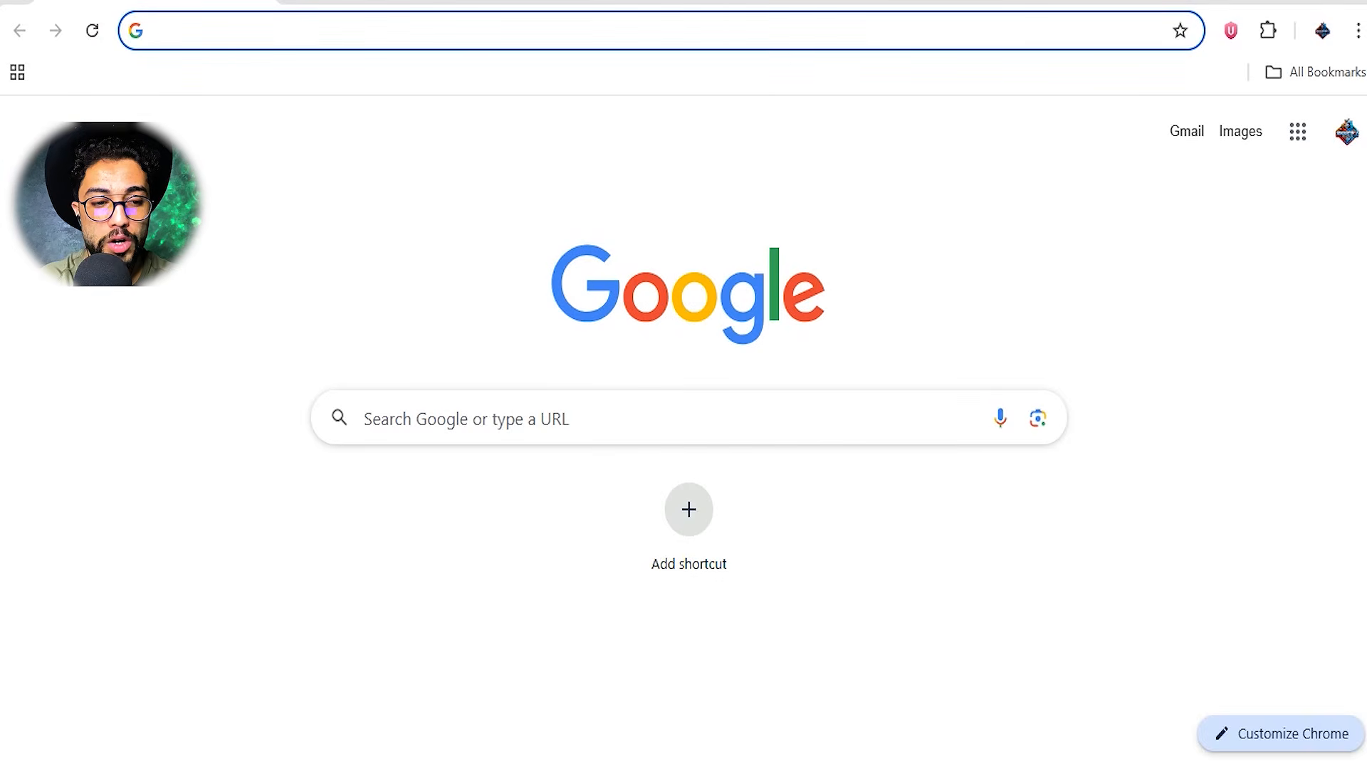
{"action": "type", "text": "majorpanel.com"}
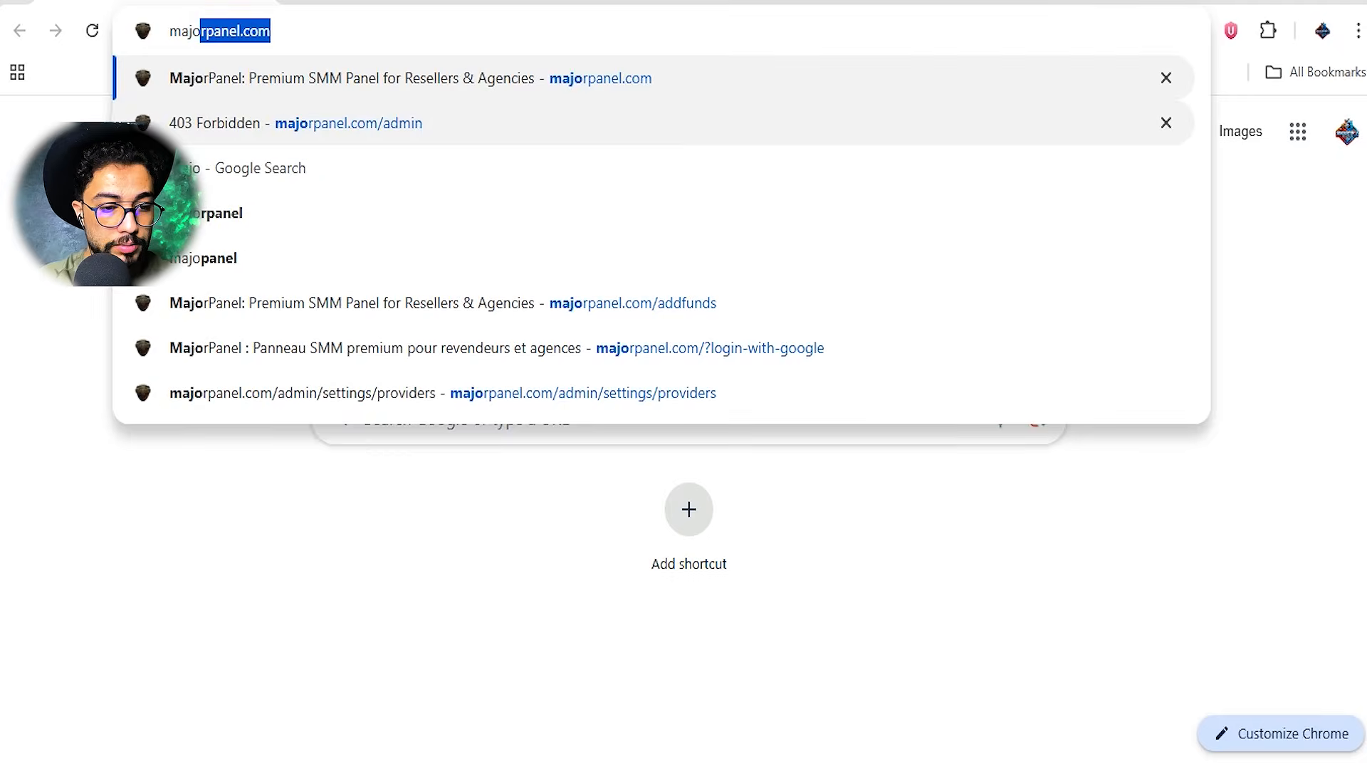
{"action": "key", "text": "Return"}
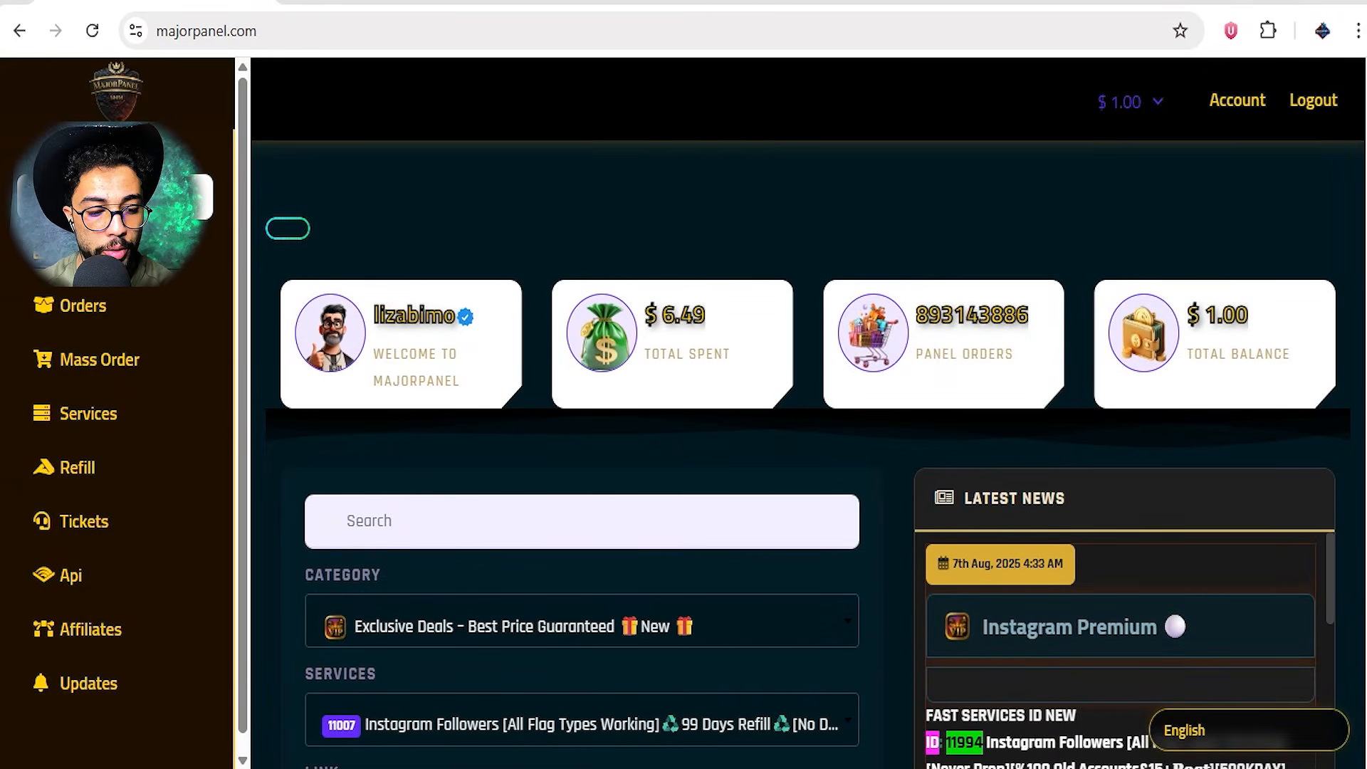
{"action": "left_click", "coordinate": [72, 575]}
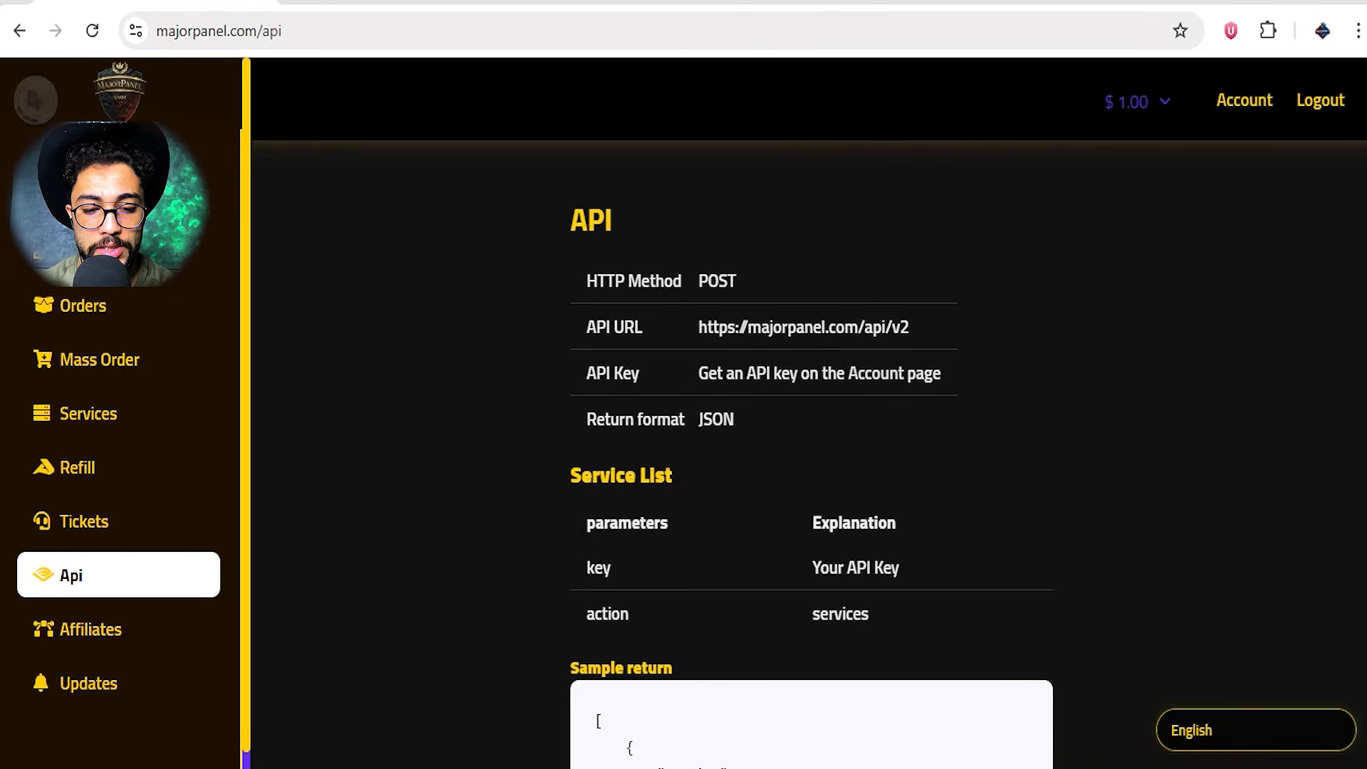
{"action": "left_click_drag", "start_coordinate": [700, 326], "coordinate": [909, 326]}
{"action": "key", "text": "ctrl+c"}
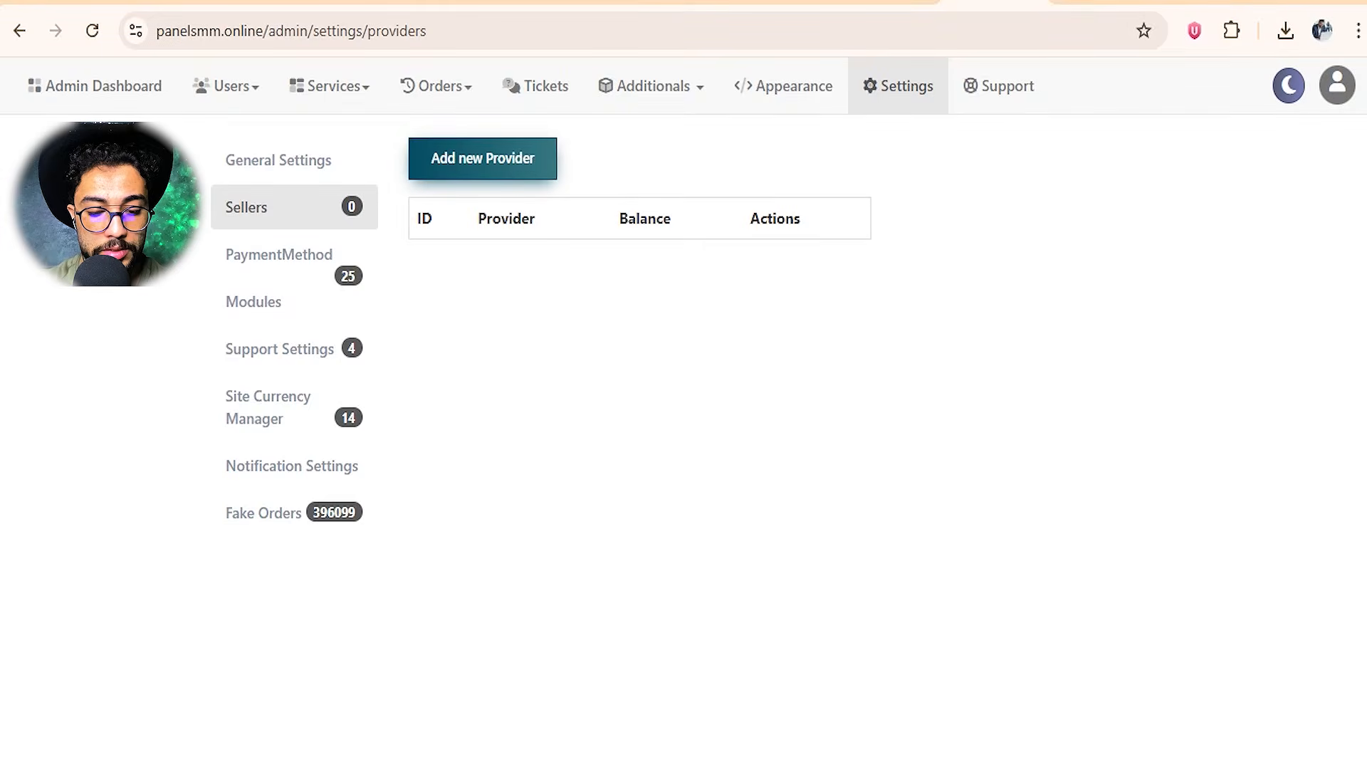
{"action": "left_click", "coordinate": [482, 158]}
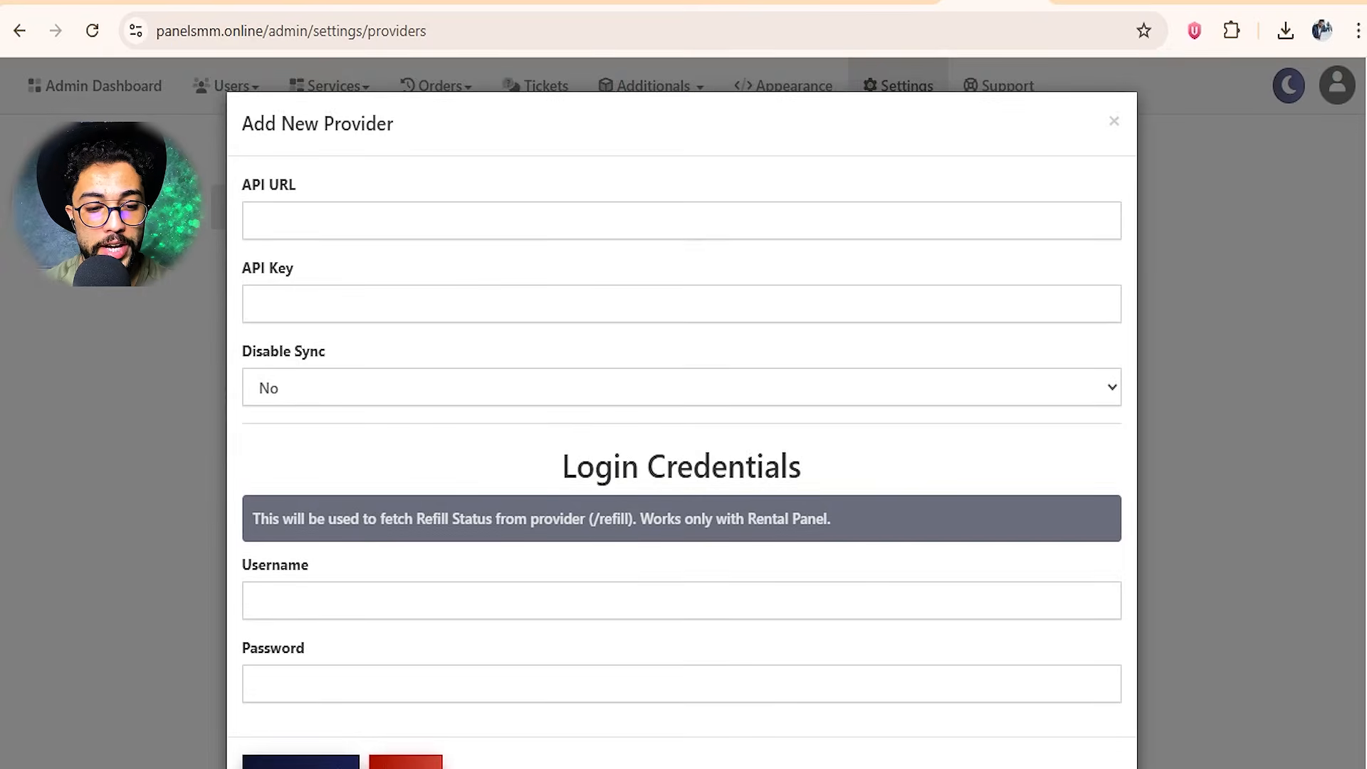
{"action": "left_click", "coordinate": [441, 221]}
{"action": "key", "text": "ctrl+v"}
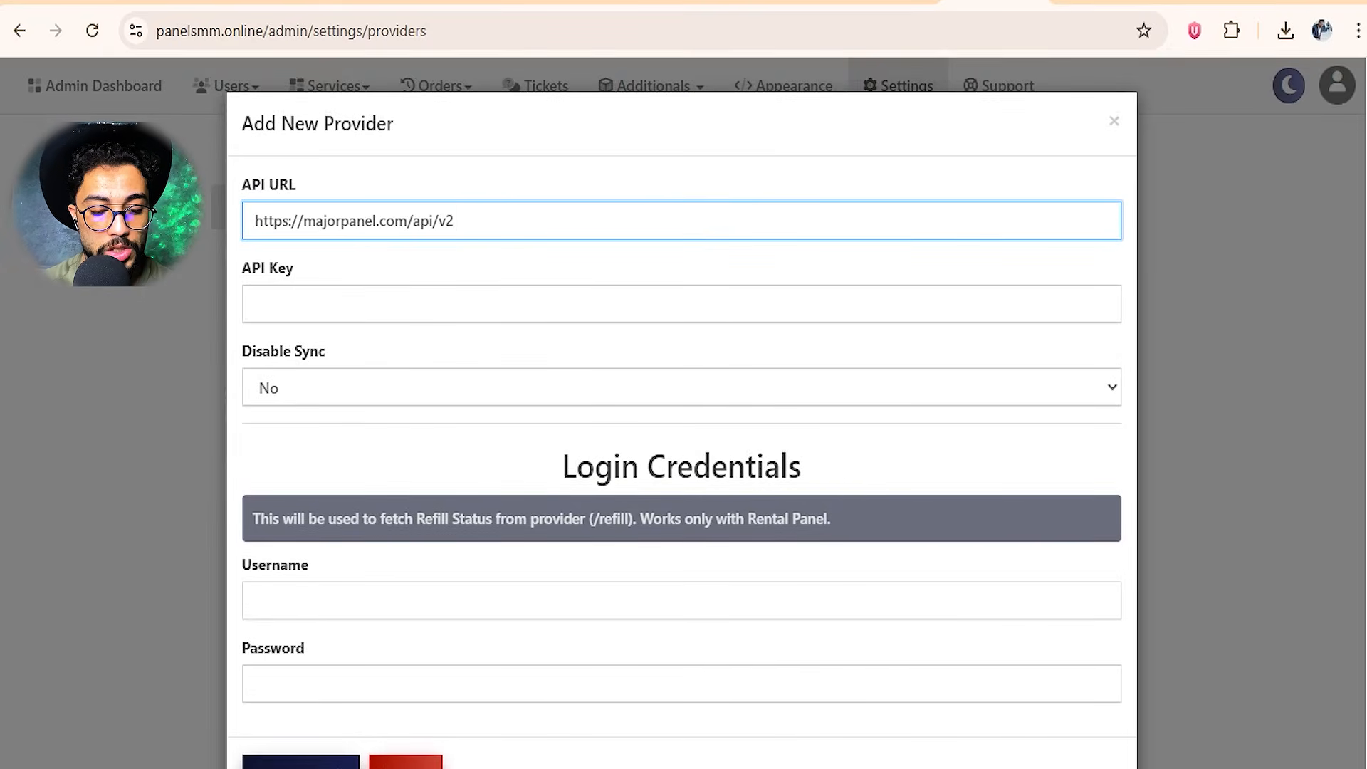
- Generate a new MajorPanel API key, paste it into the provider form and add the provider
{"action": "key", "text": "alt+Tab"}
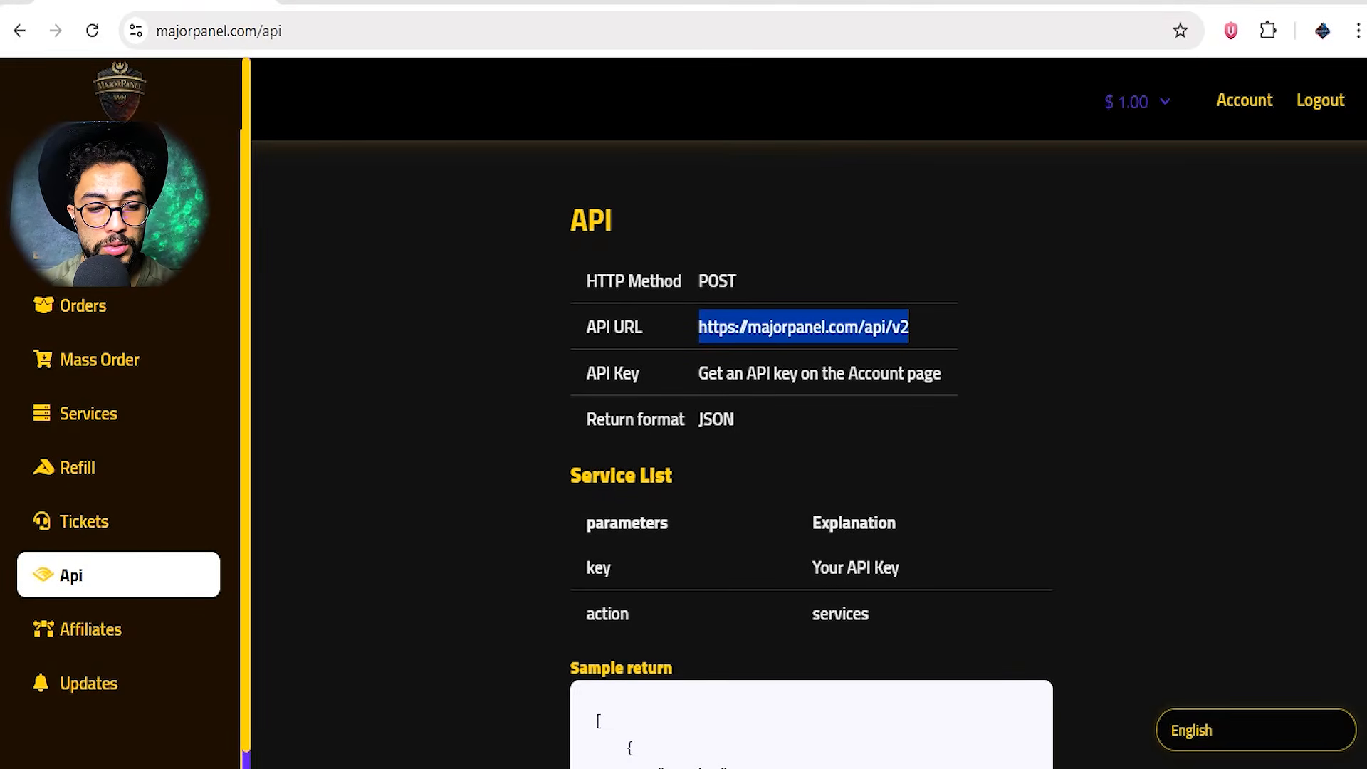
{"action": "left_click", "coordinate": [1244, 100]}
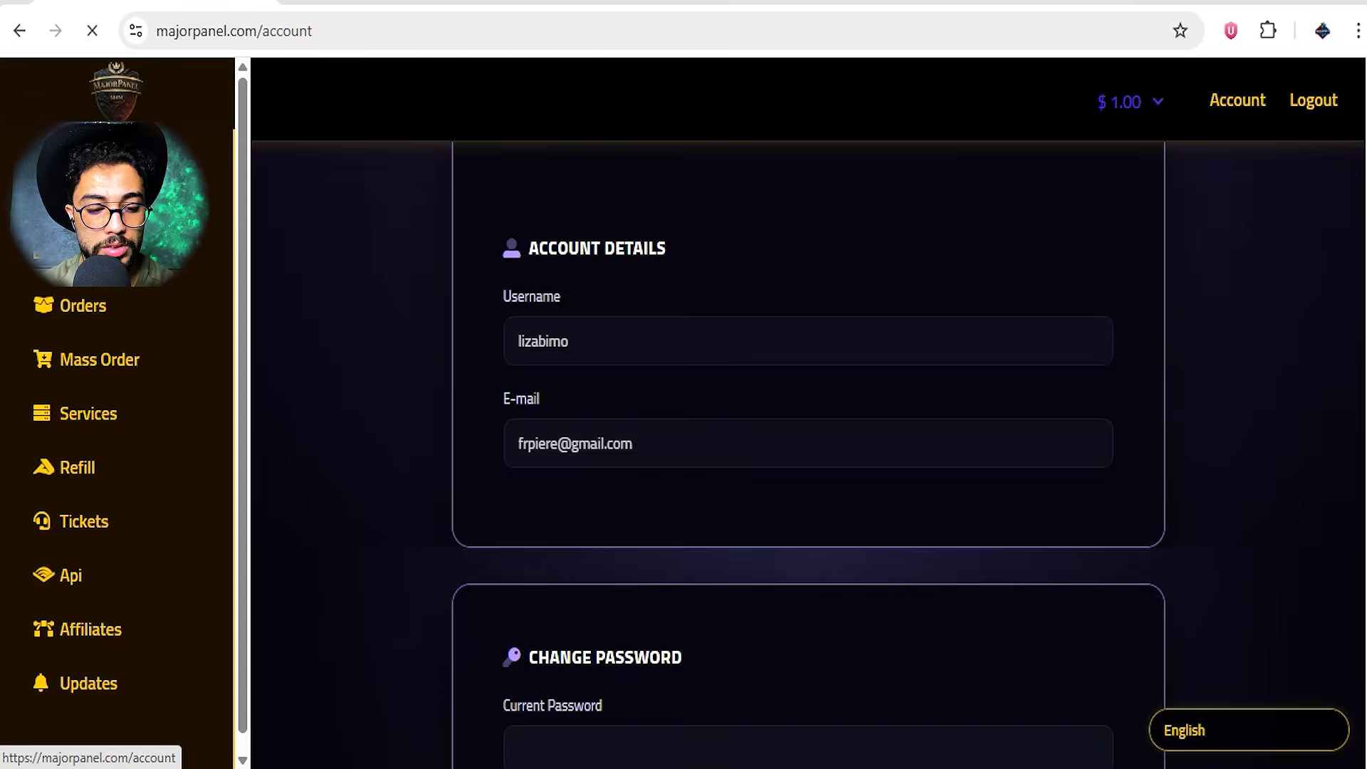
{"action": "scroll", "coordinate": [809, 413], "scroll_direction": "down", "scroll_amount": 10}
{"action": "left_click", "coordinate": [808, 524]}
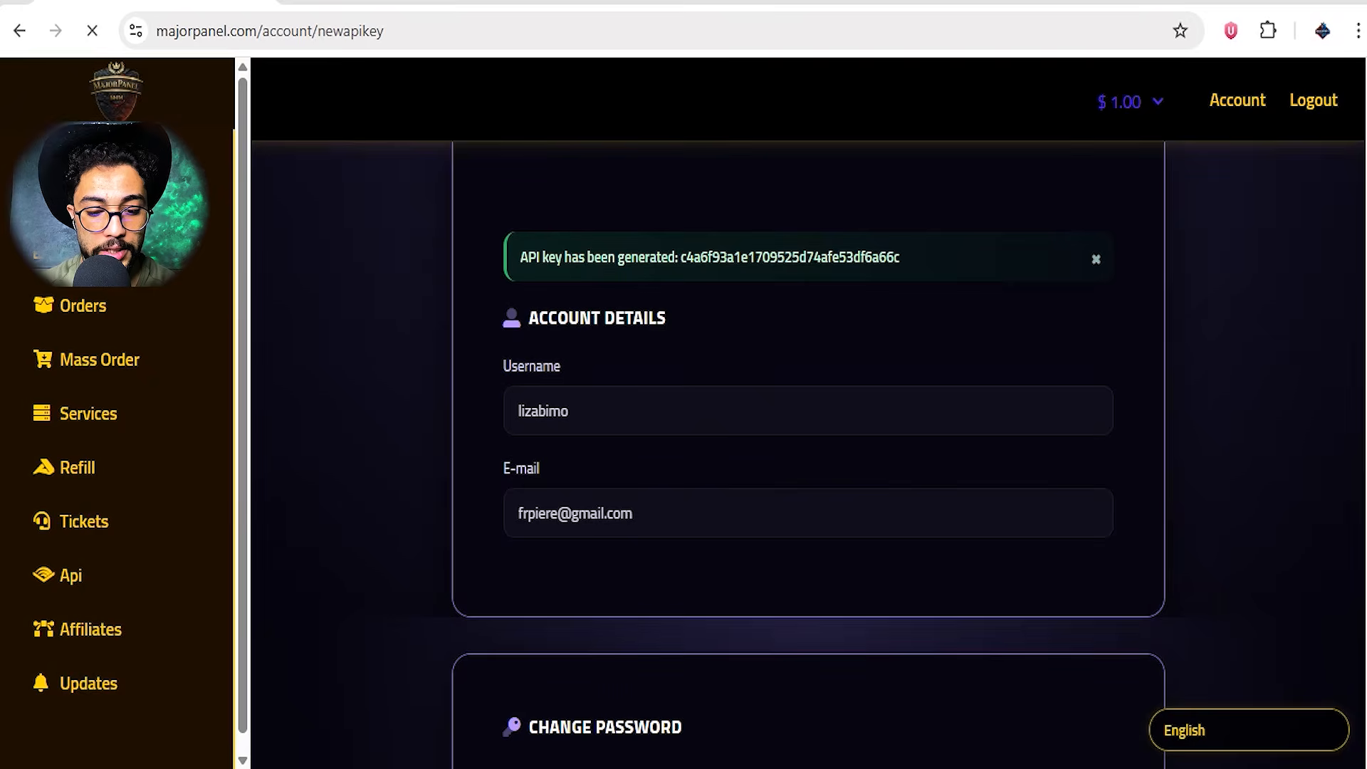
{"action": "left_click_drag", "start_coordinate": [901, 258], "coordinate": [680, 258]}
{"action": "key", "text": "ctrl+c"}
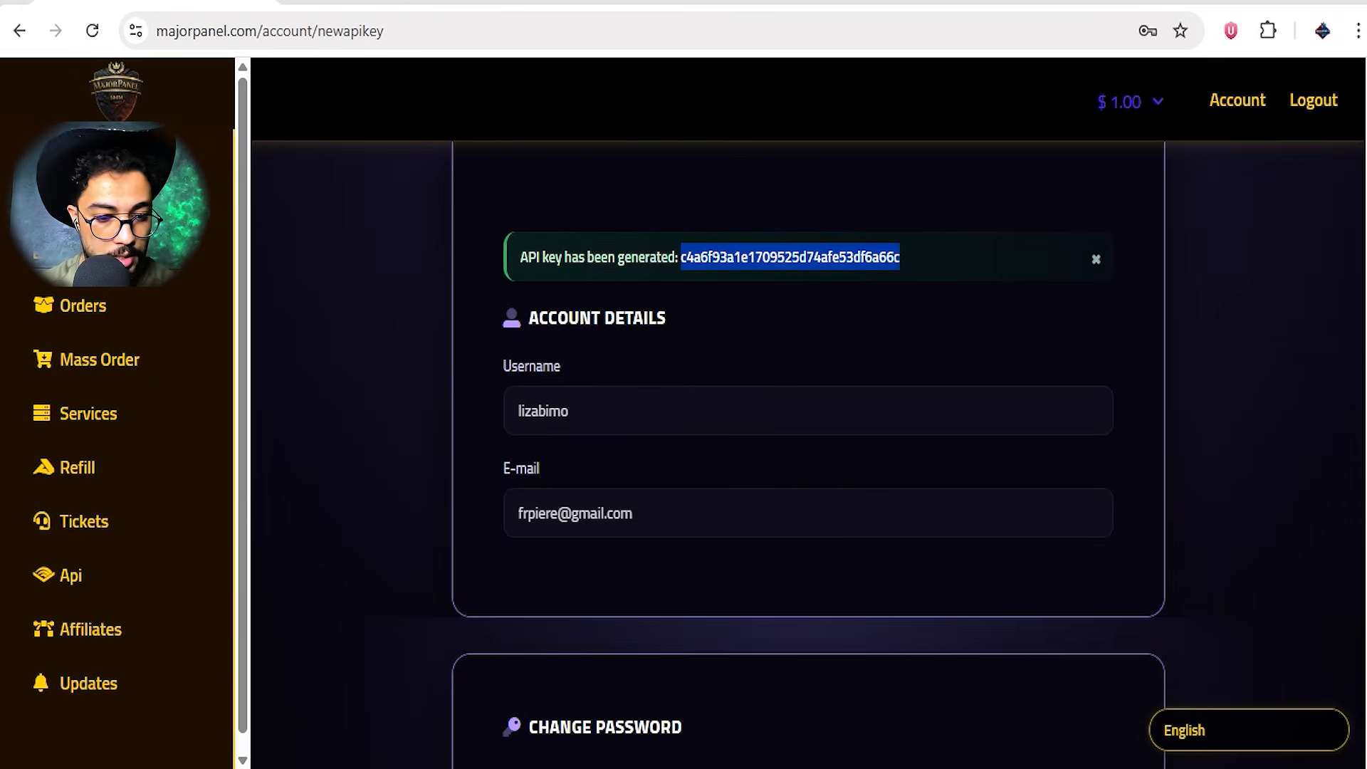
{"action": "key", "text": "alt+Tab"}
{"action": "left_click", "coordinate": [356, 305]}
{"action": "key", "text": "ctrl+v"}
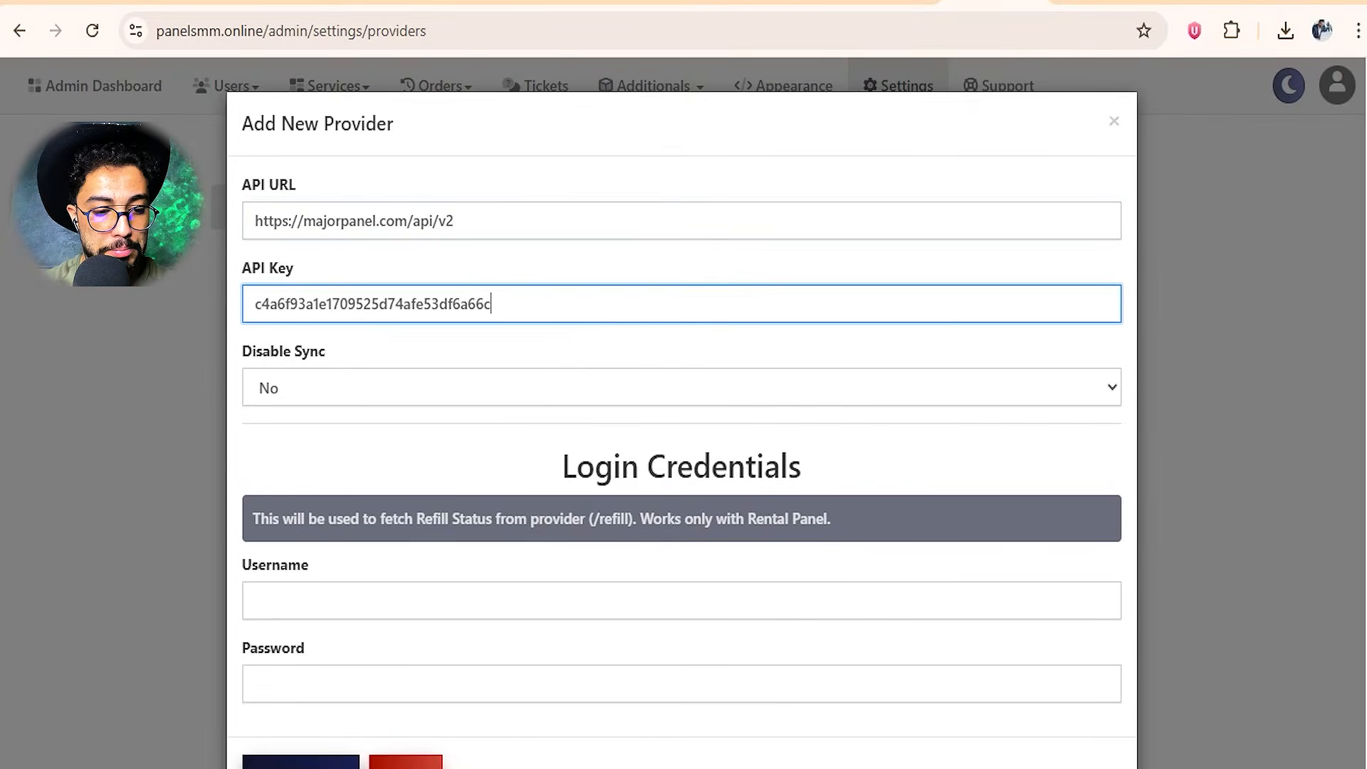
{"action": "scroll", "coordinate": [681, 427], "scroll_direction": "down", "scroll_amount": 1}
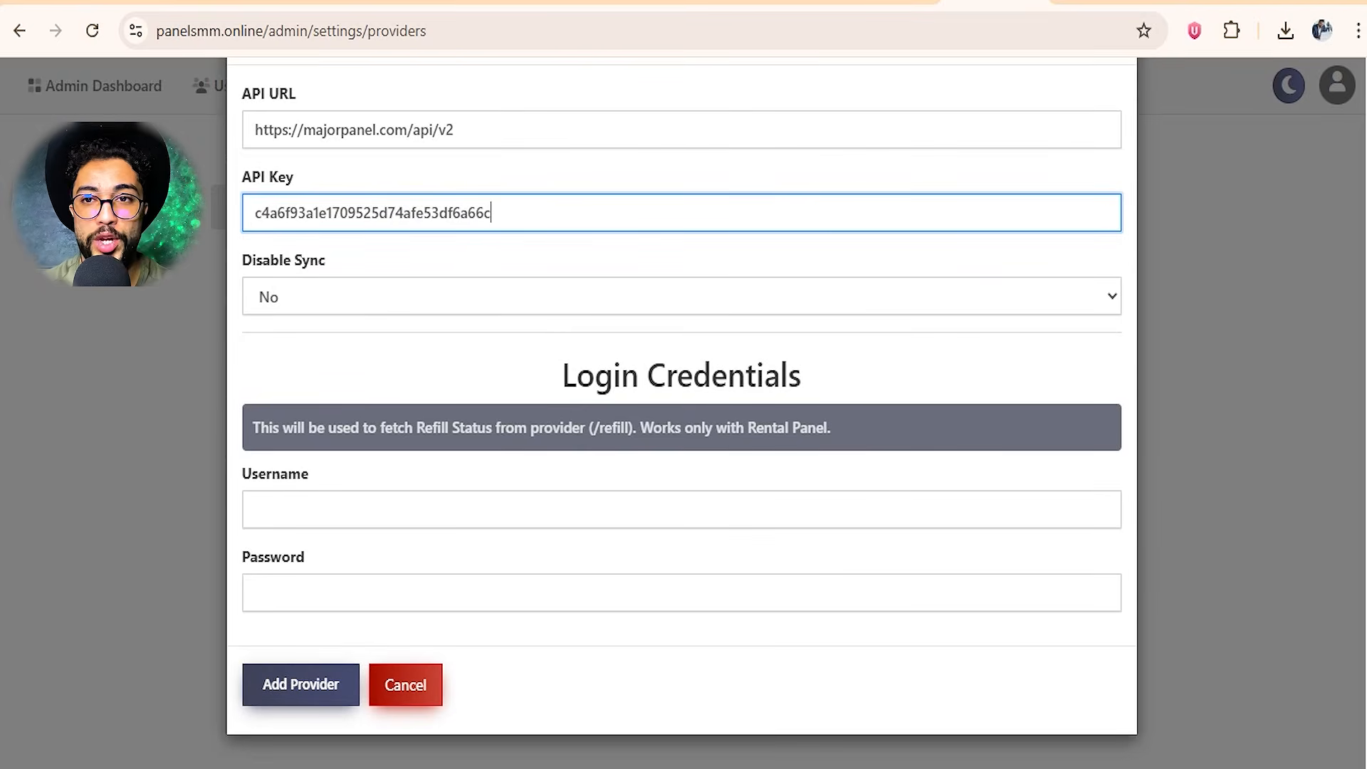
{"action": "left_click", "coordinate": [301, 684]}
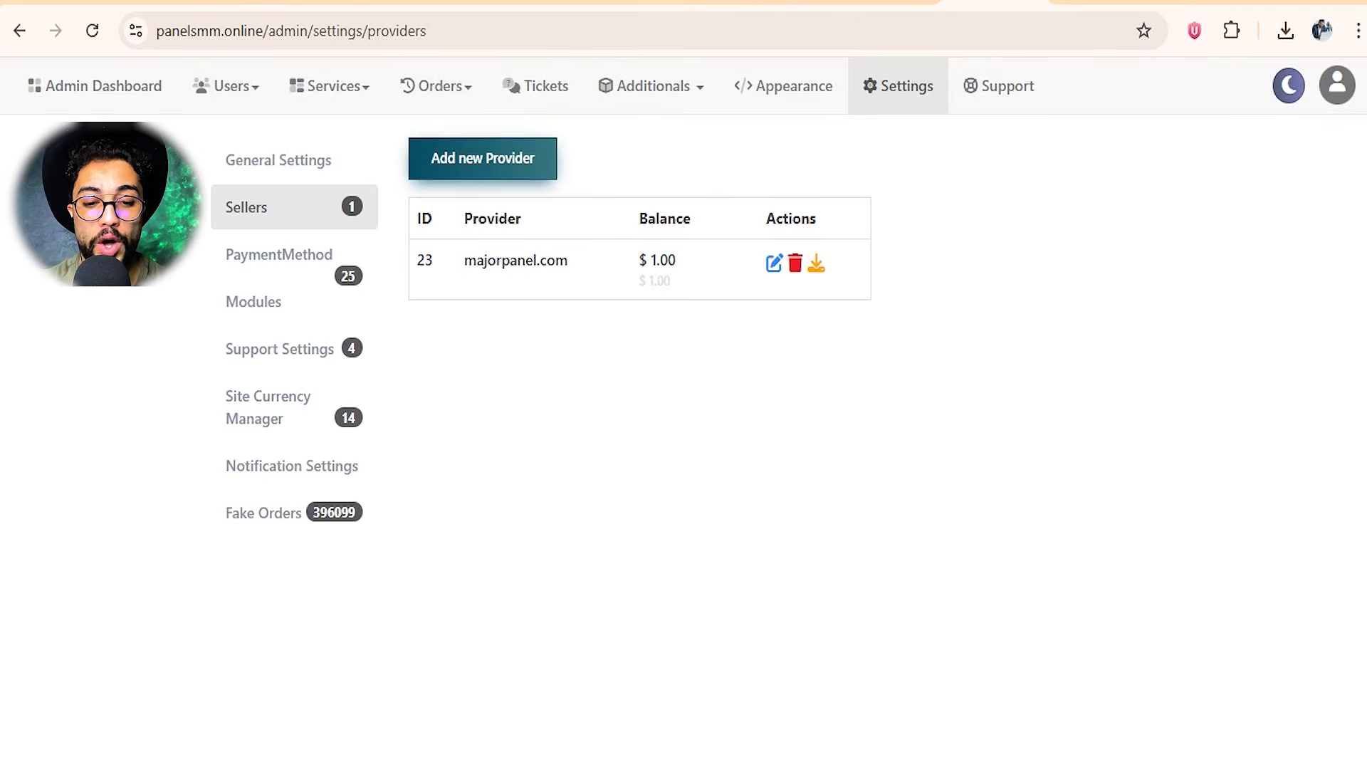
- Check MajorPanel's balance currency choices, then return to the admin providers list
{"action": "key", "text": "alt+Tab"}
{"action": "left_click", "coordinate": [1130, 102]}
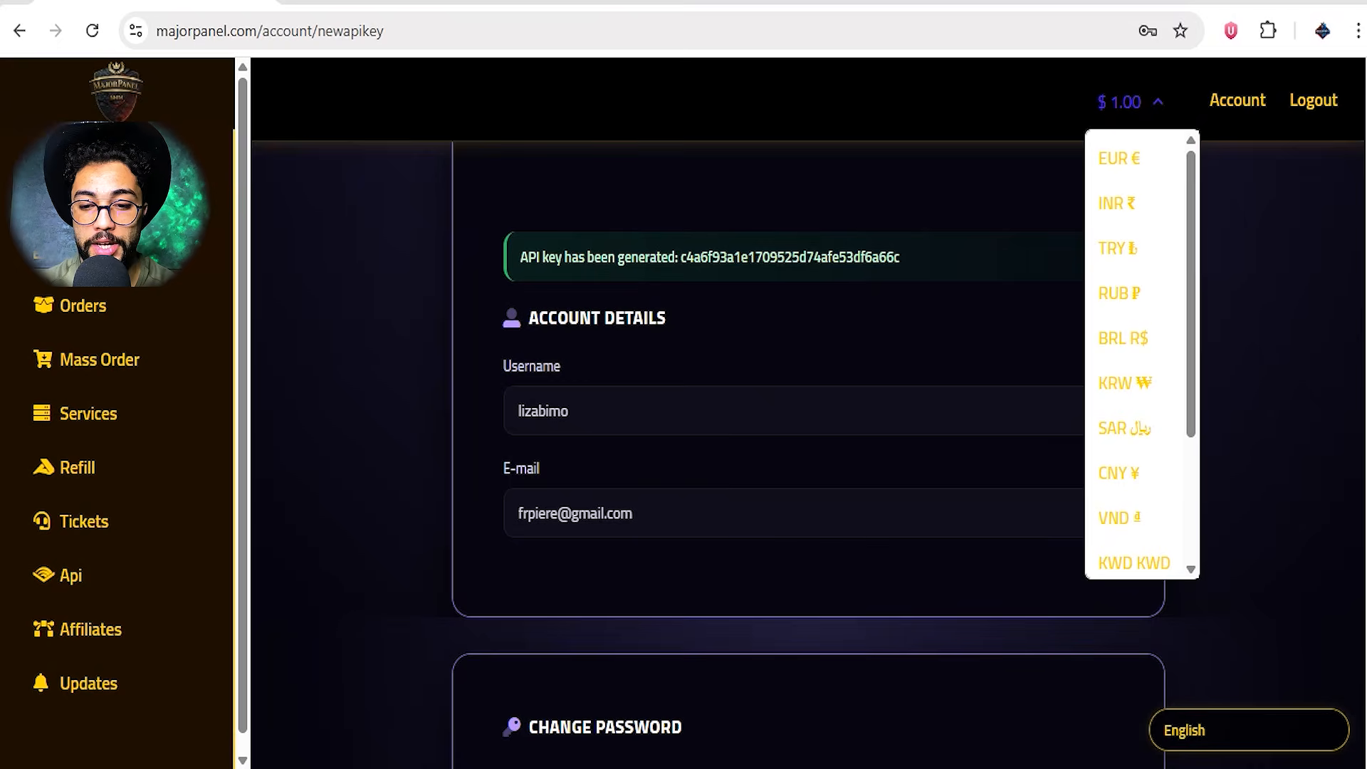
{"action": "key", "text": "alt+Tab"}
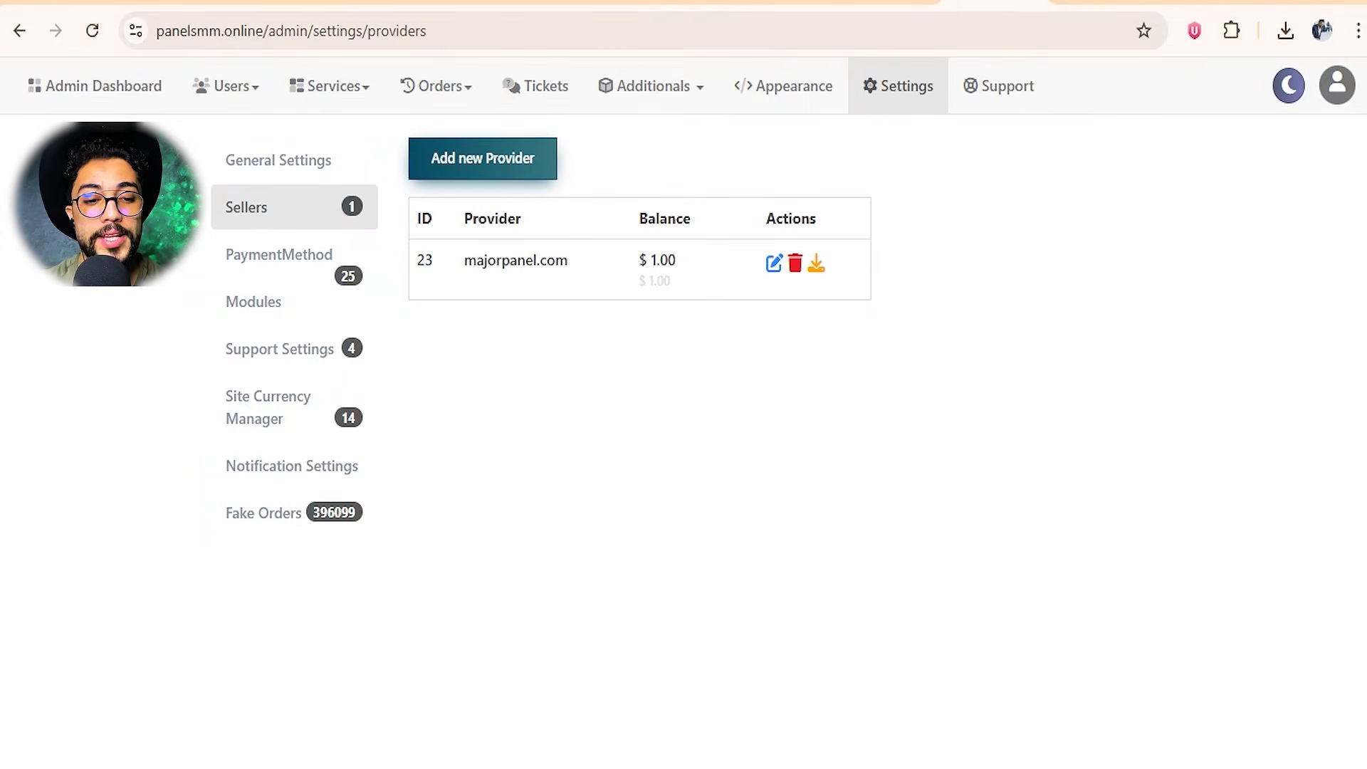
- Start importing majorpanel.com services with the profit percent set to 90
{"action": "left_click", "coordinate": [333, 86]}
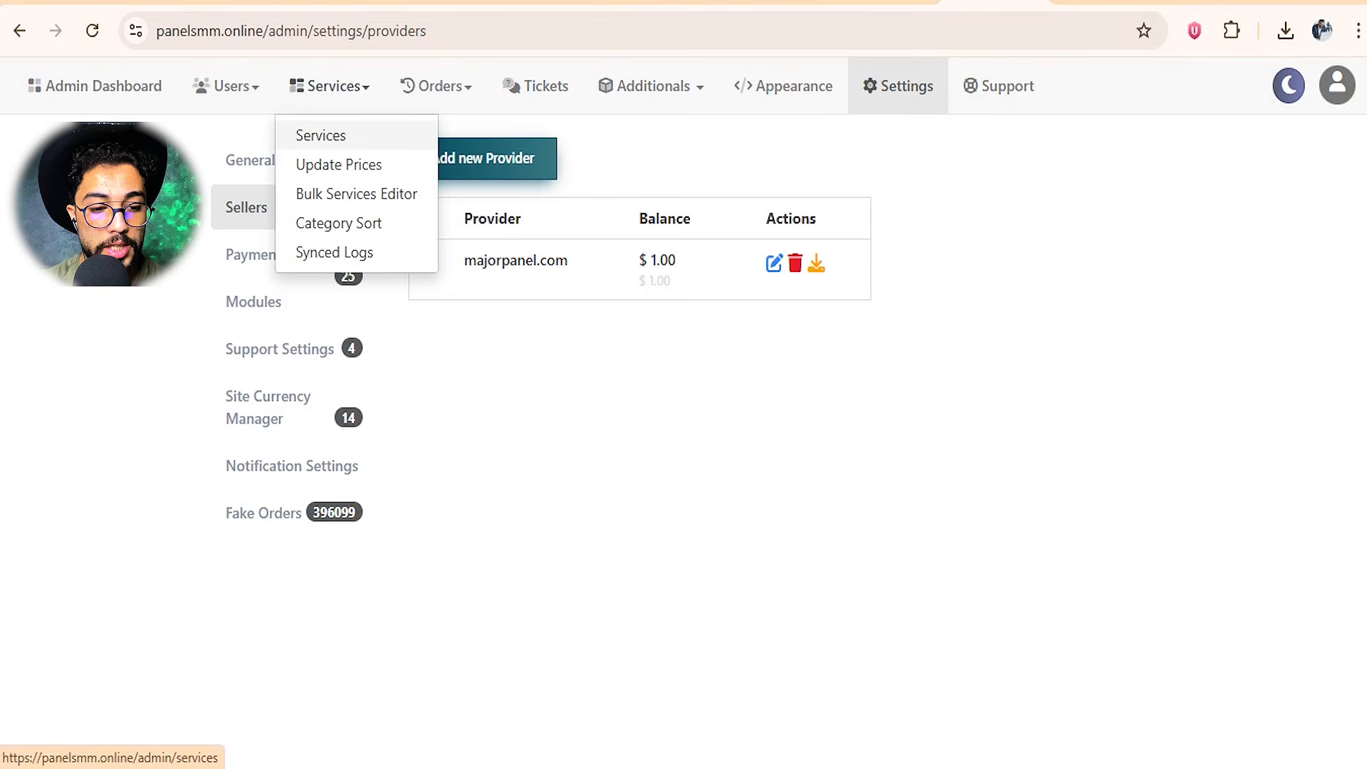
{"action": "left_click", "coordinate": [320, 135]}
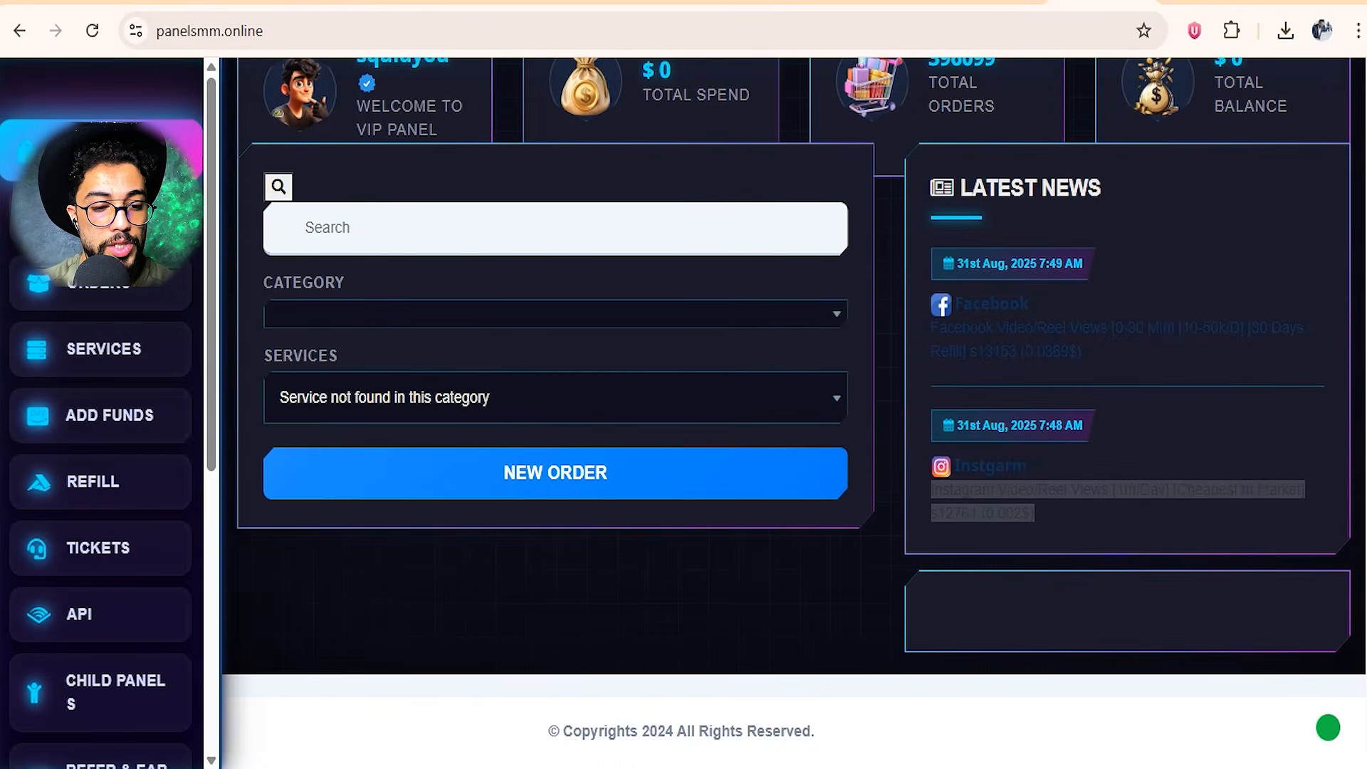
{"action": "left_click", "coordinate": [556, 314]}
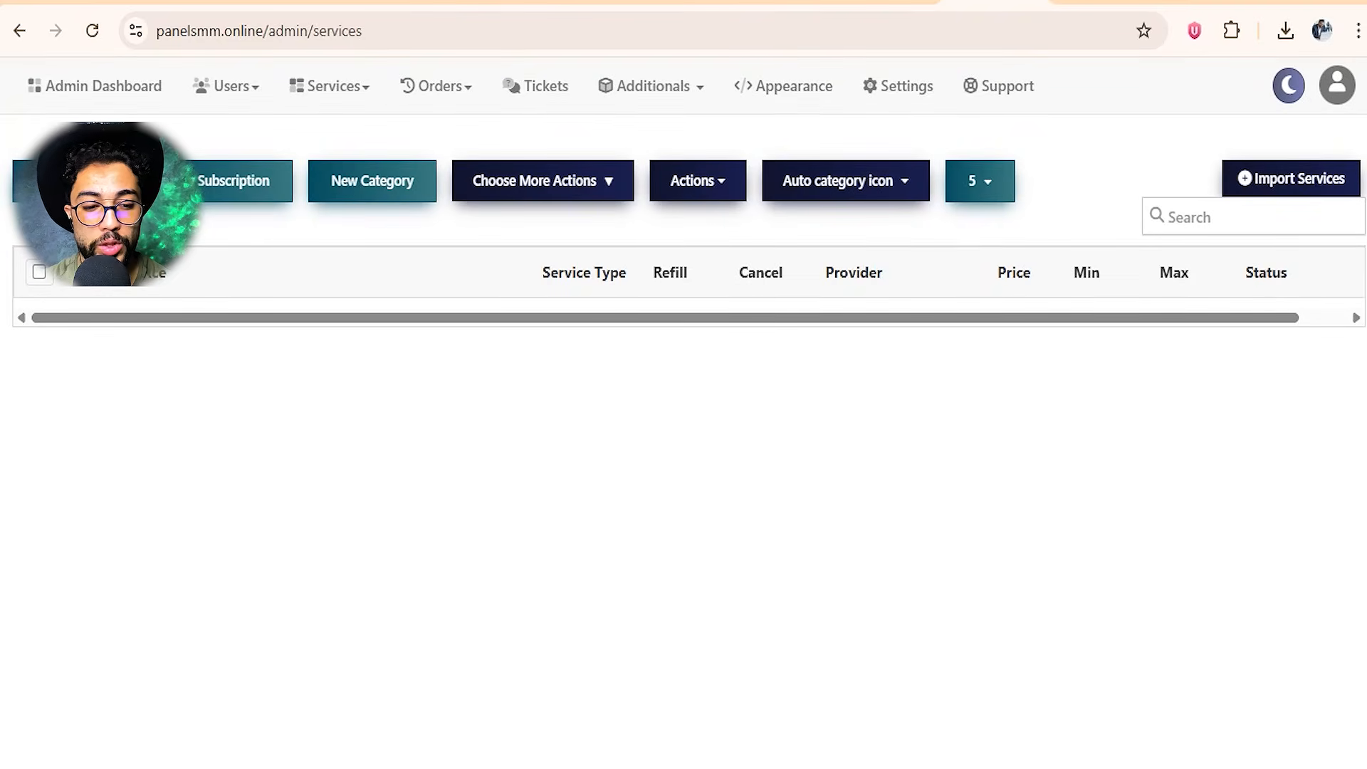
{"action": "left_click", "coordinate": [1291, 178]}
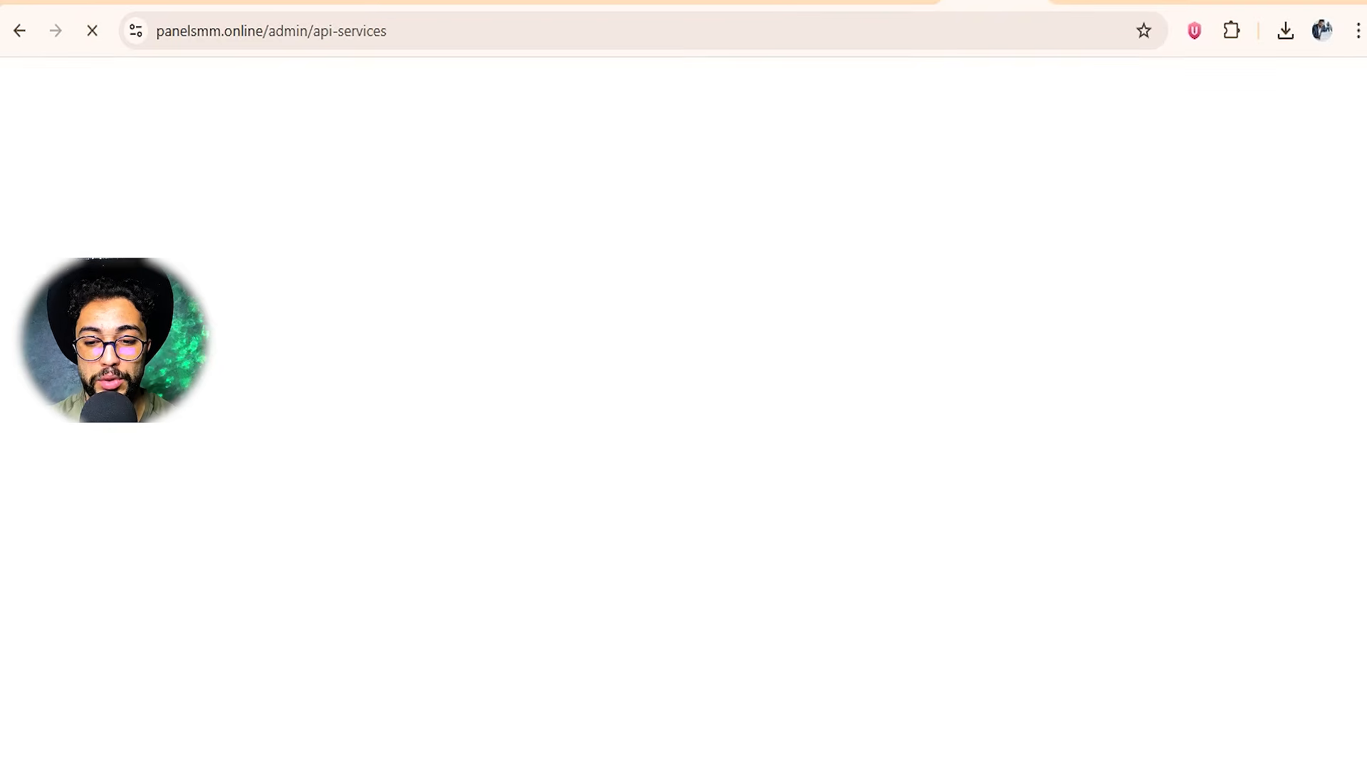
{"action": "left_click", "coordinate": [613, 347]}
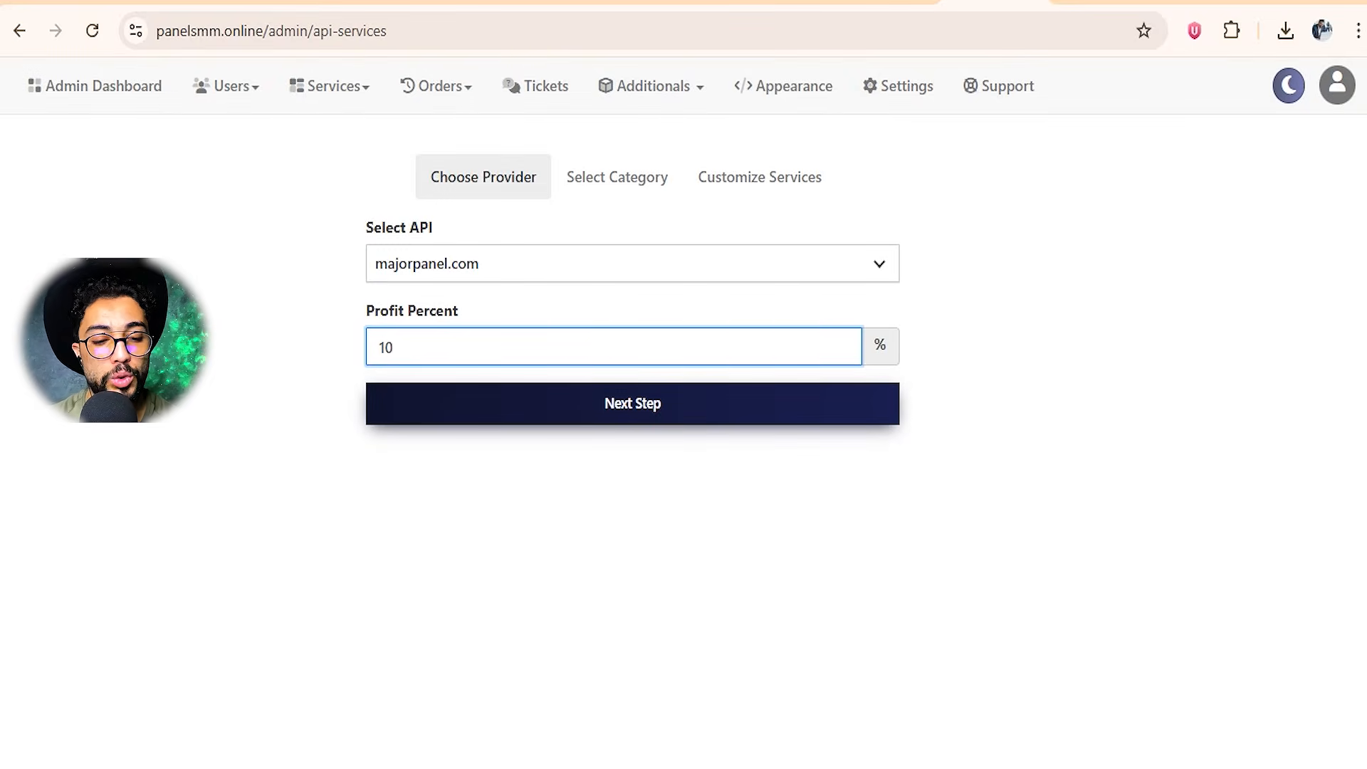
{"action": "key", "text": "BackSpace"}
{"action": "key", "text": "BackSpace"}
{"action": "type", "text": "9"}
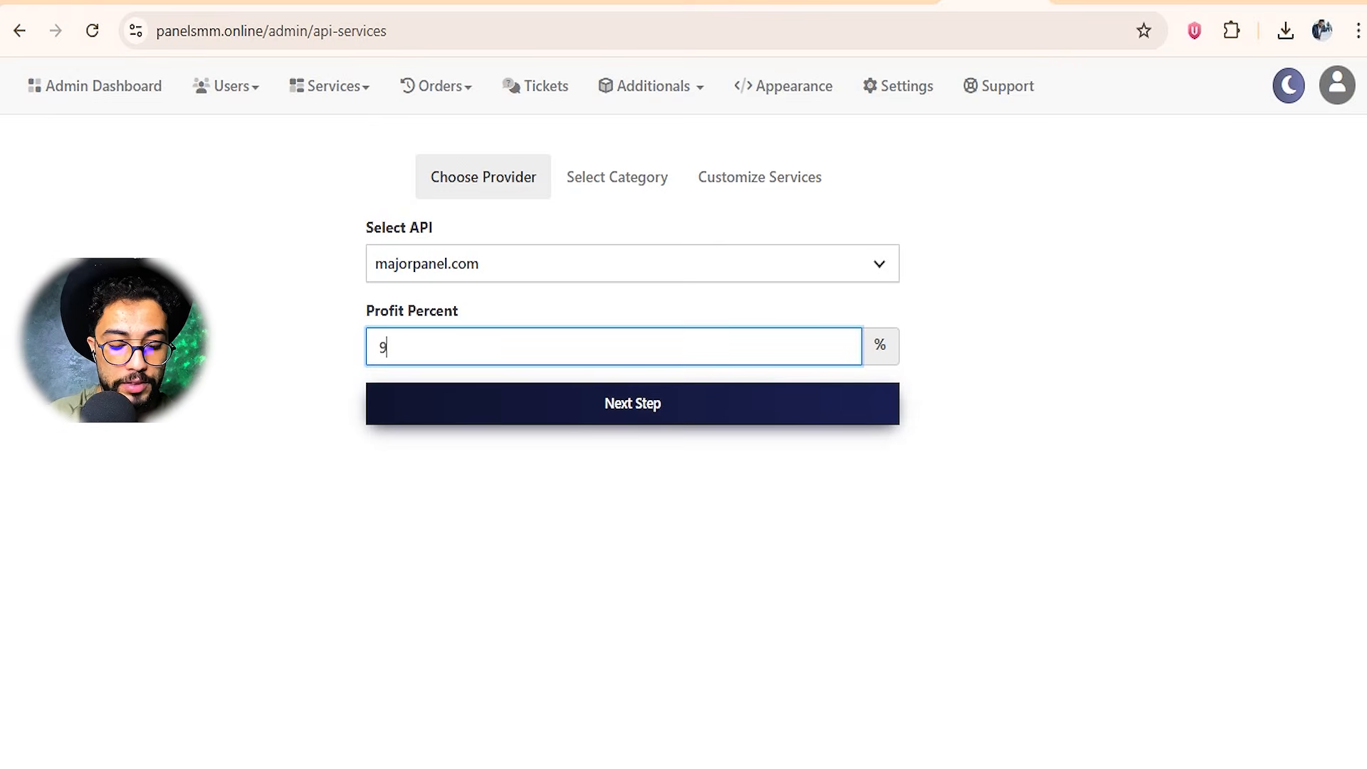
{"action": "type", "text": "0"}
{"action": "key", "text": "Return"}
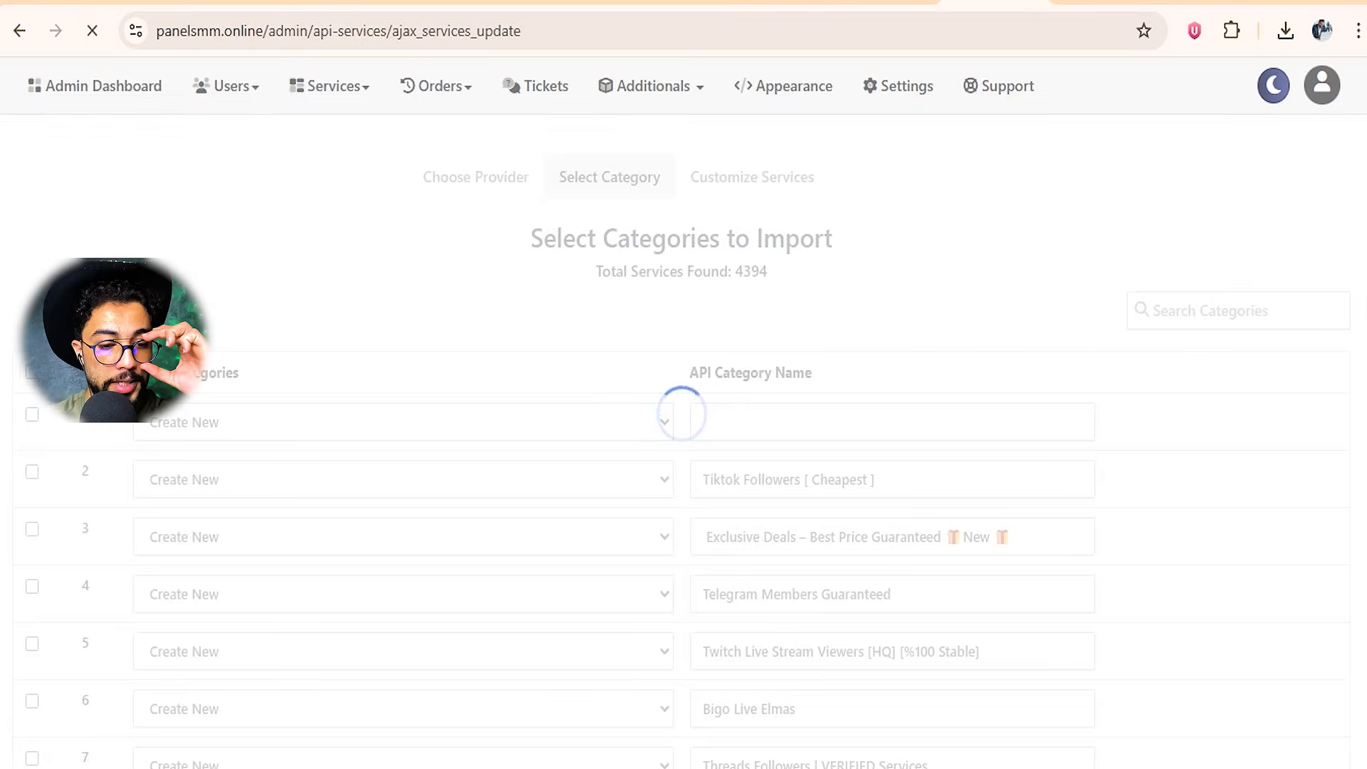
- Import the Exclusive Deals, Tiktok Followers [ Cheapest ] and Instagram High Quality Targeted Followers Services categories
{"action": "scroll", "coordinate": [682, 427], "scroll_direction": "down", "scroll_amount": 1}
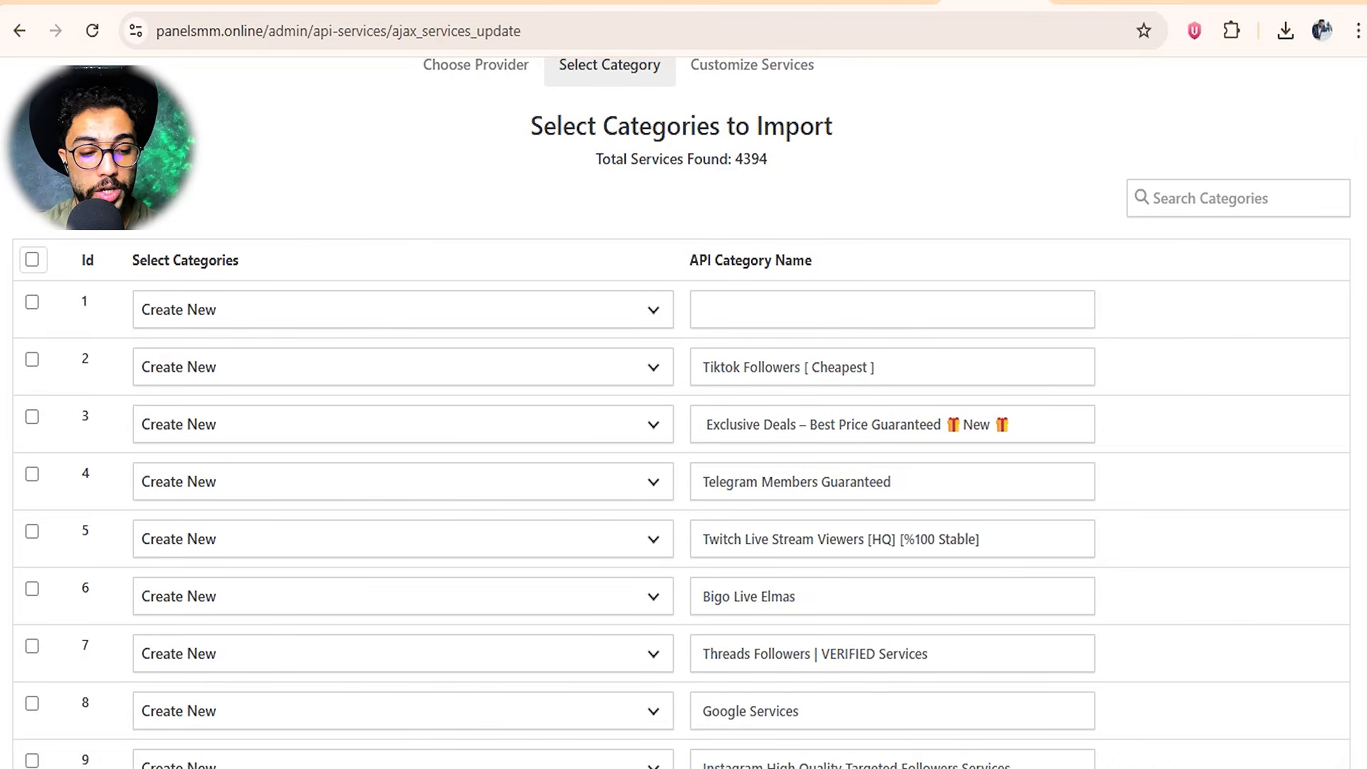
{"action": "left_click", "coordinate": [32, 418]}
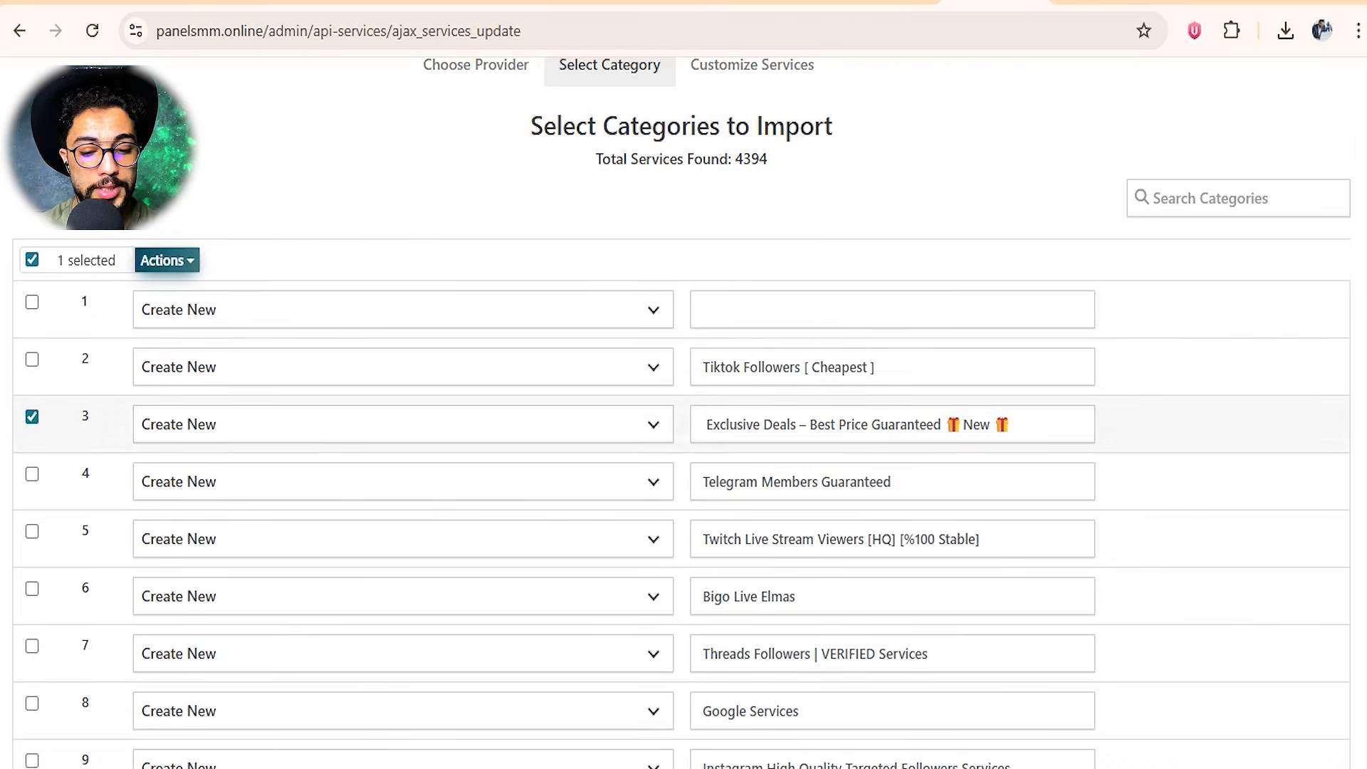
{"action": "left_click", "coordinate": [32, 360]}
{"action": "scroll", "coordinate": [682, 427], "scroll_direction": "down", "scroll_amount": 1}
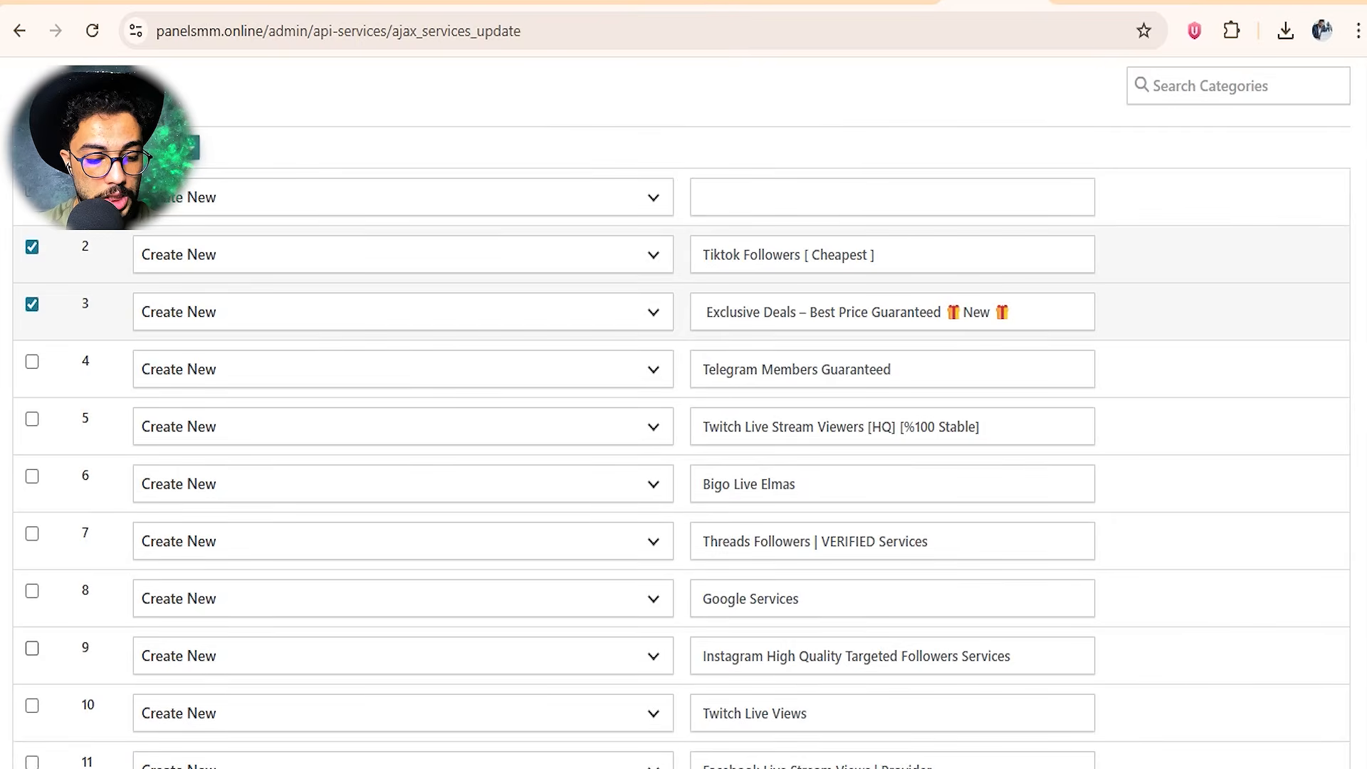
{"action": "left_click", "coordinate": [32, 648]}
{"action": "scroll", "coordinate": [32, 648], "scroll_direction": "up", "scroll_amount": 2}
{"action": "left_click", "coordinate": [167, 372]}
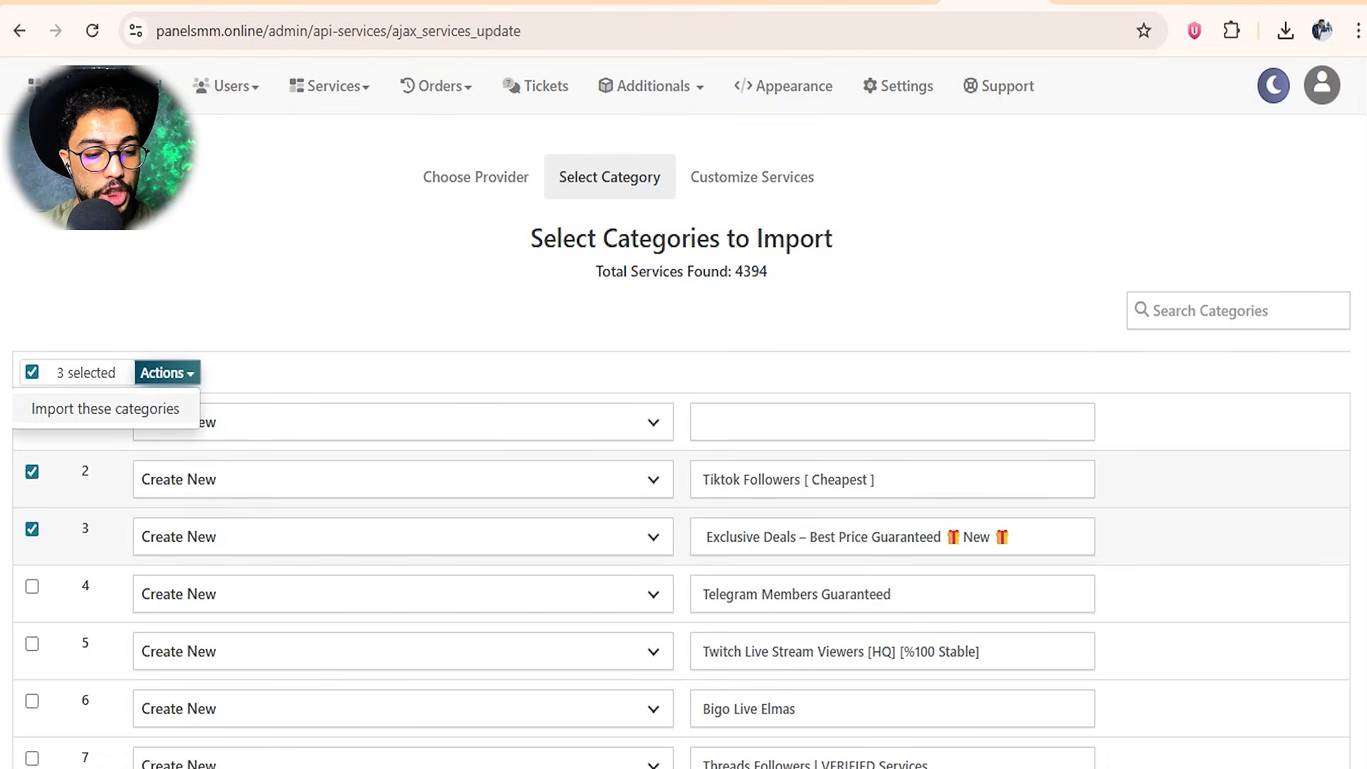
{"action": "left_click", "coordinate": [150, 409]}
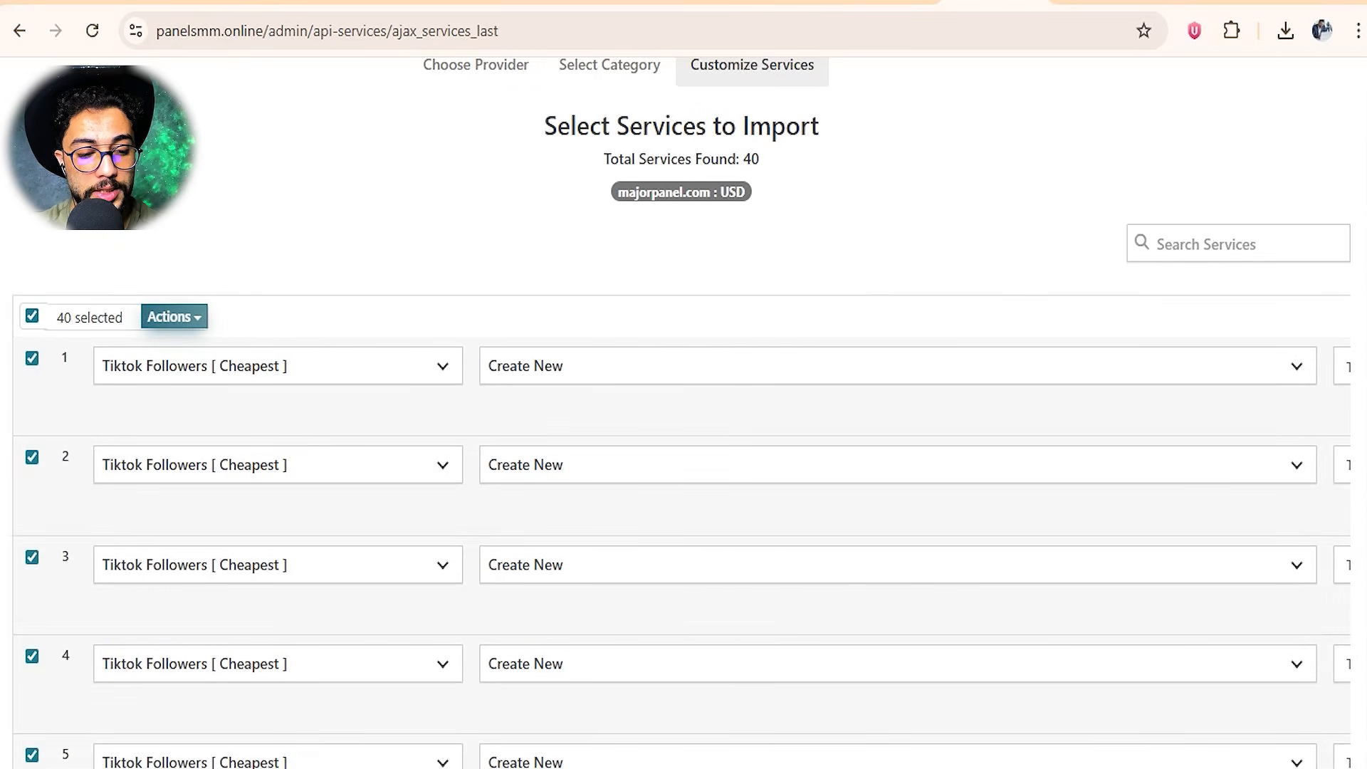
- Import all 40 selected services and confirm
{"action": "left_click", "coordinate": [174, 317]}
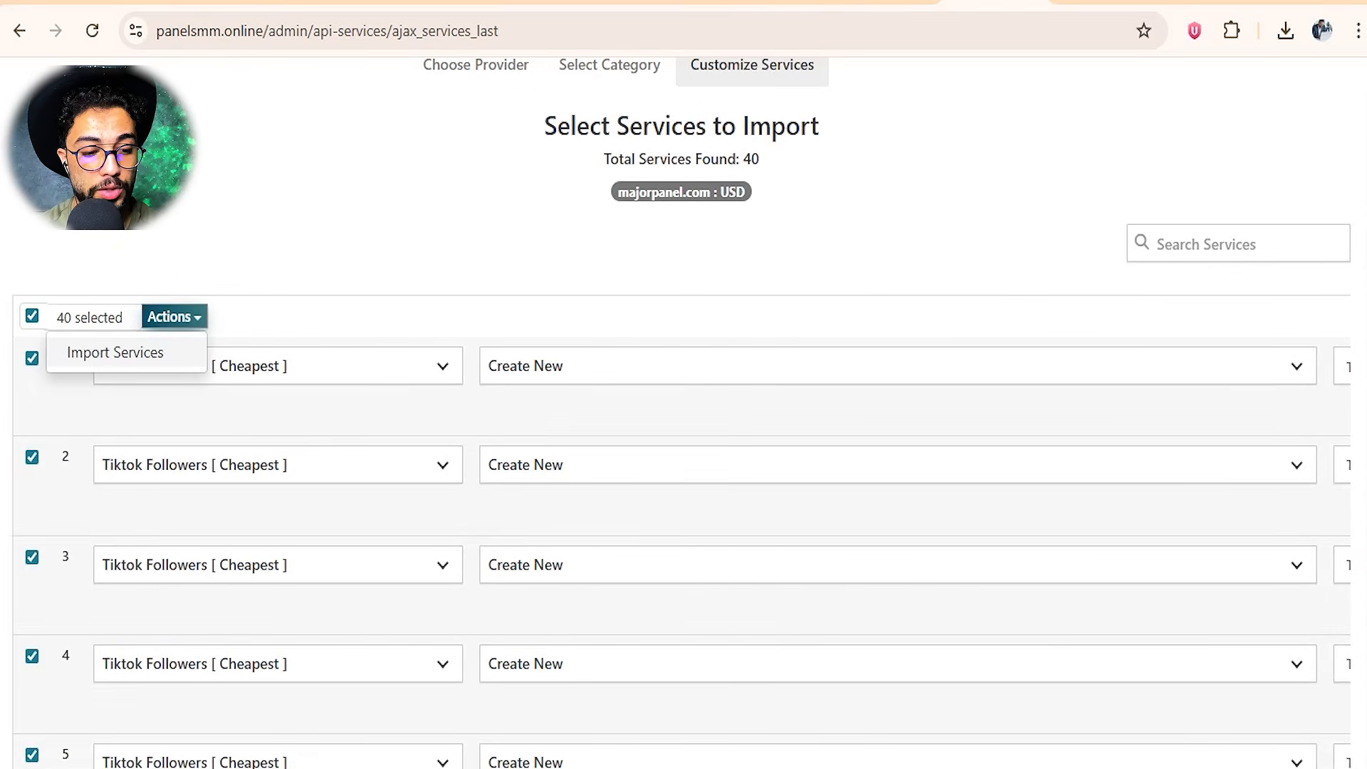
{"action": "left_click", "coordinate": [114, 353]}
{"action": "left_click", "coordinate": [650, 393]}
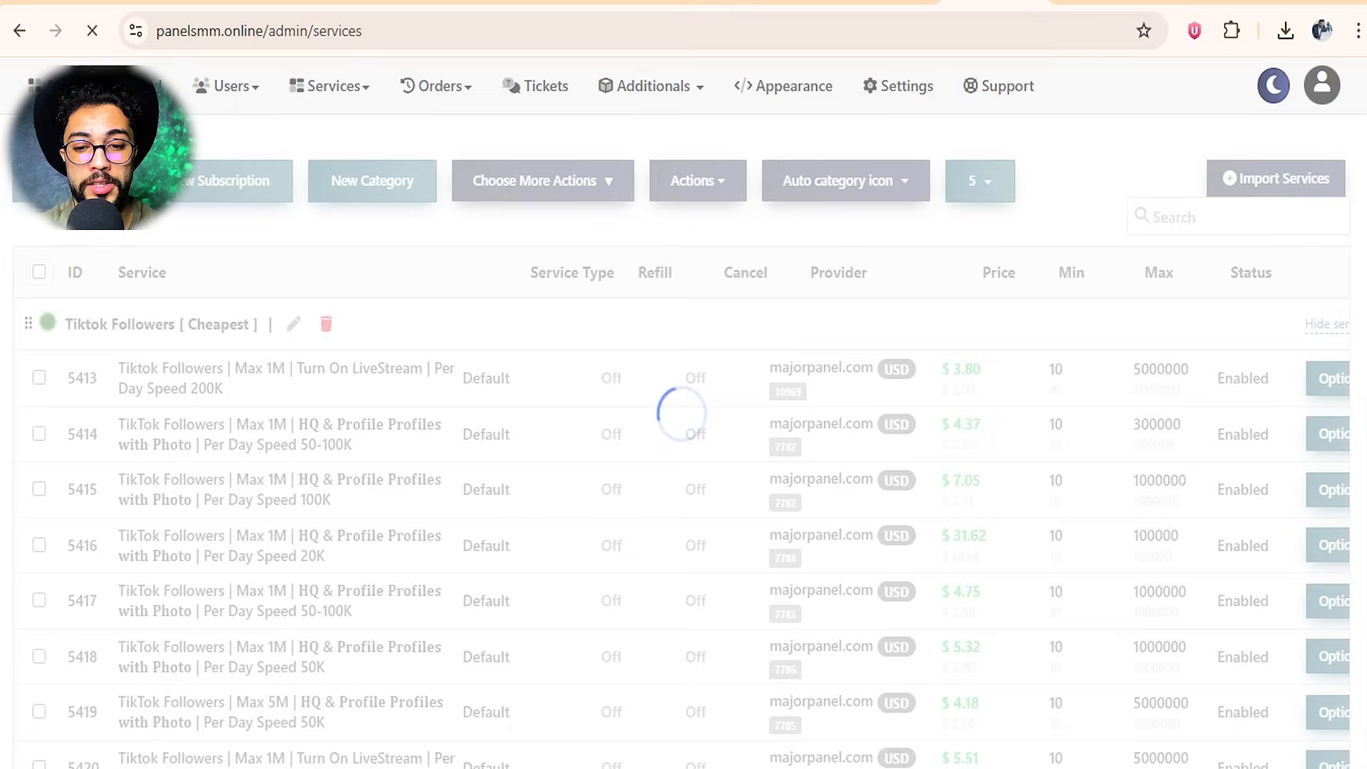
- Reload the storefront and list the Exclusive Deals category's services, including Instagram Followers 5429
{"action": "key", "text": "ctrl+Tab"}
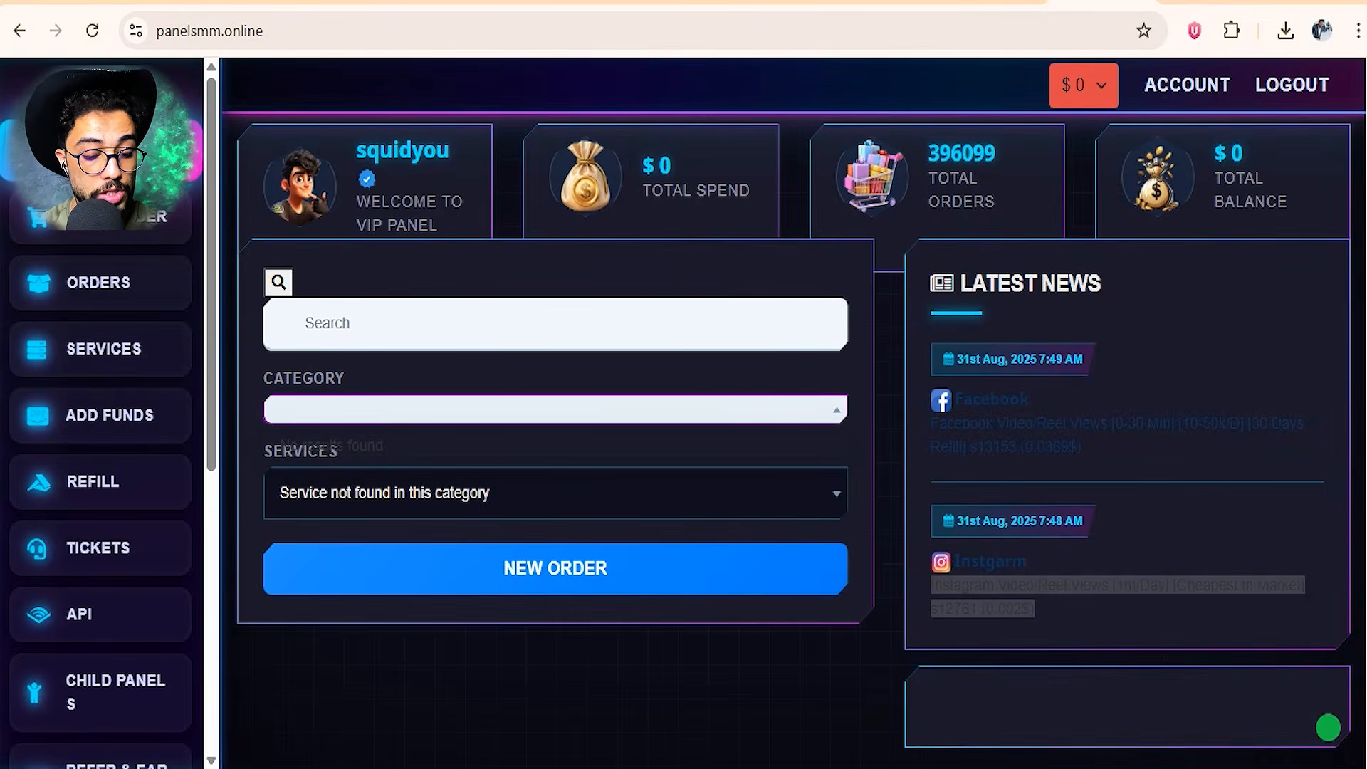
{"action": "key", "text": "F5"}
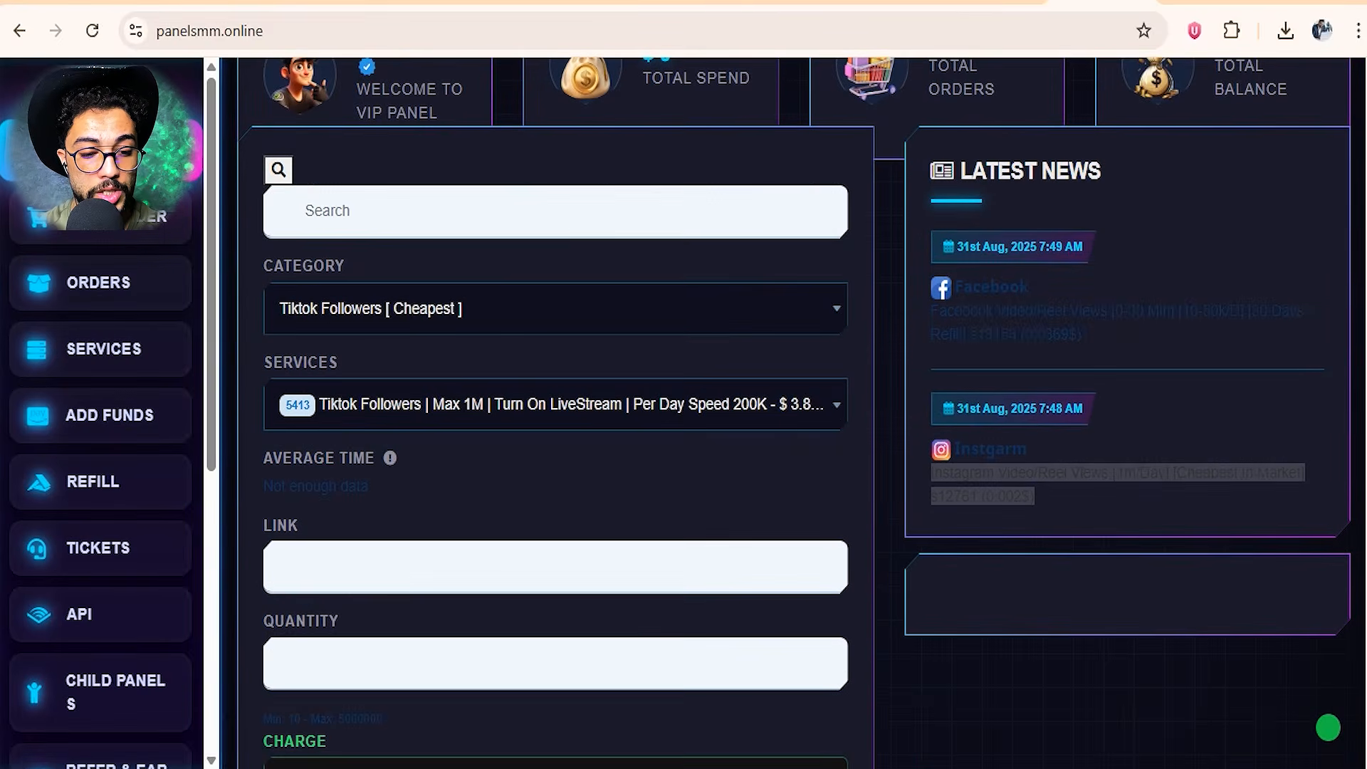
{"action": "left_click", "coordinate": [555, 309]}
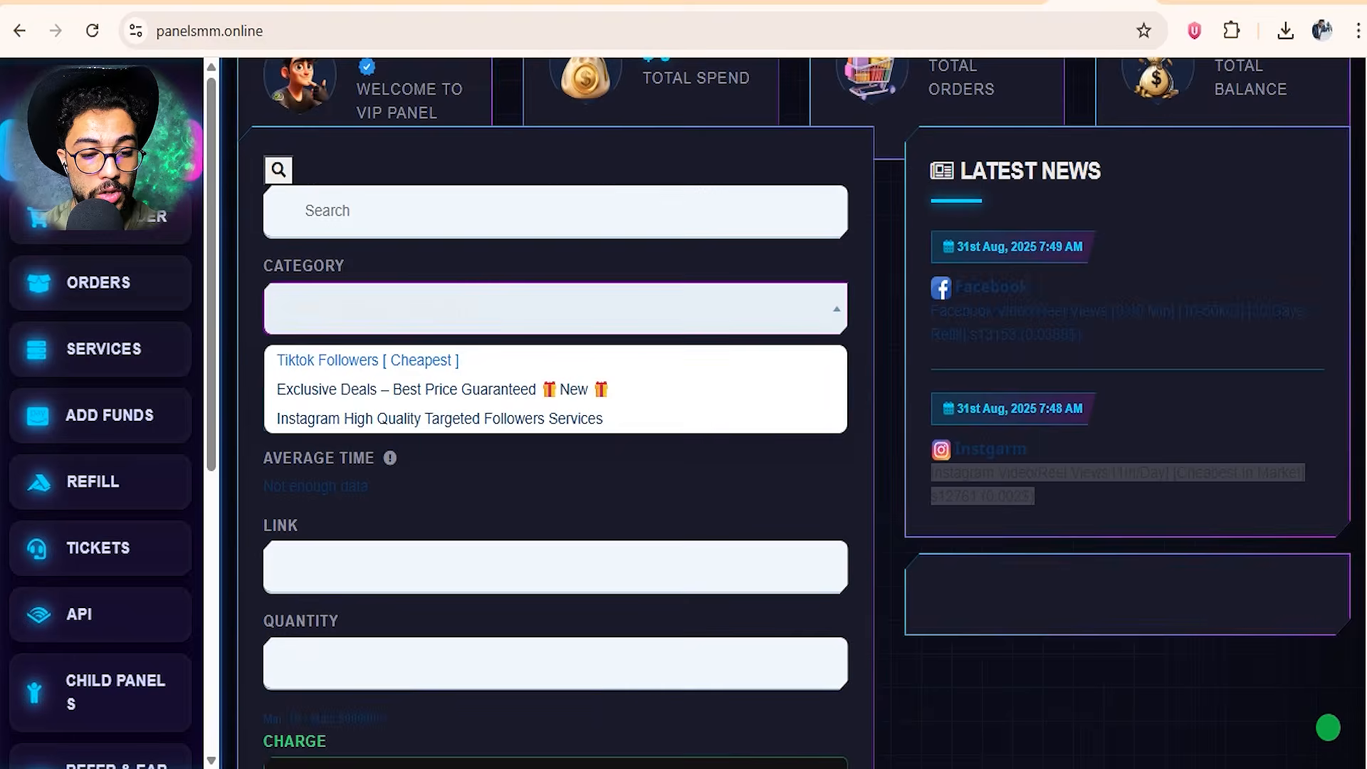
{"action": "left_click", "coordinate": [555, 390]}
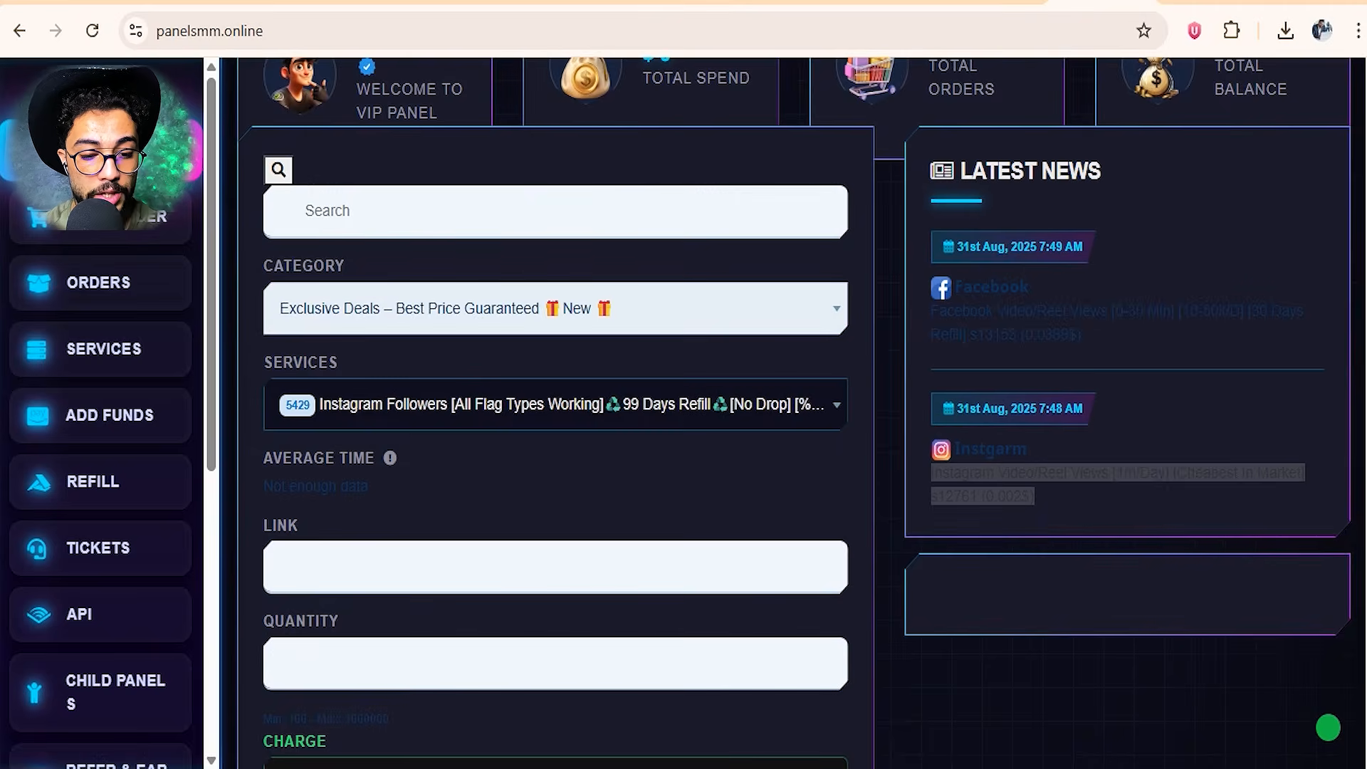
{"action": "left_click", "coordinate": [555, 404]}
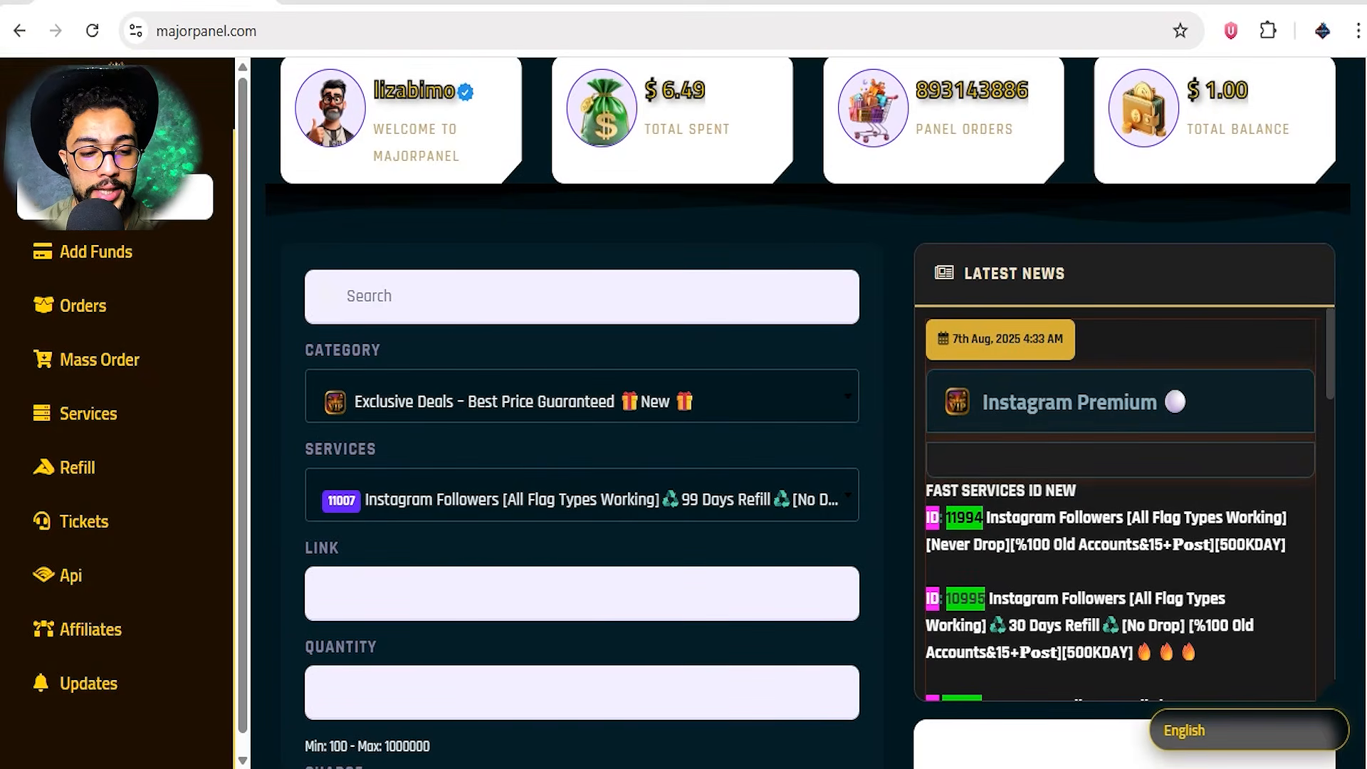
- Start a 50 USD card deposit from MajorPanel's add funds page
{"action": "scroll", "coordinate": [1139, 341], "scroll_direction": "up", "scroll_amount": 3}
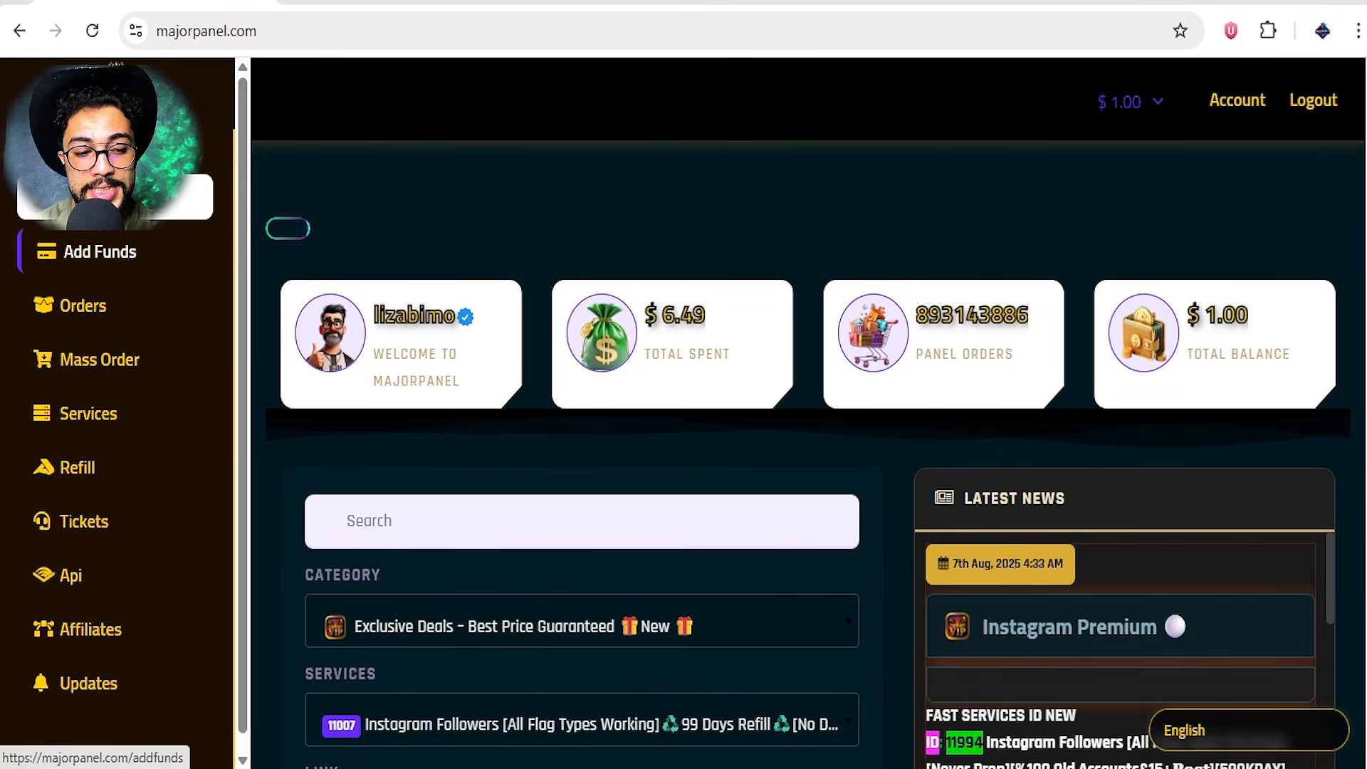
{"action": "left_click", "coordinate": [99, 252]}
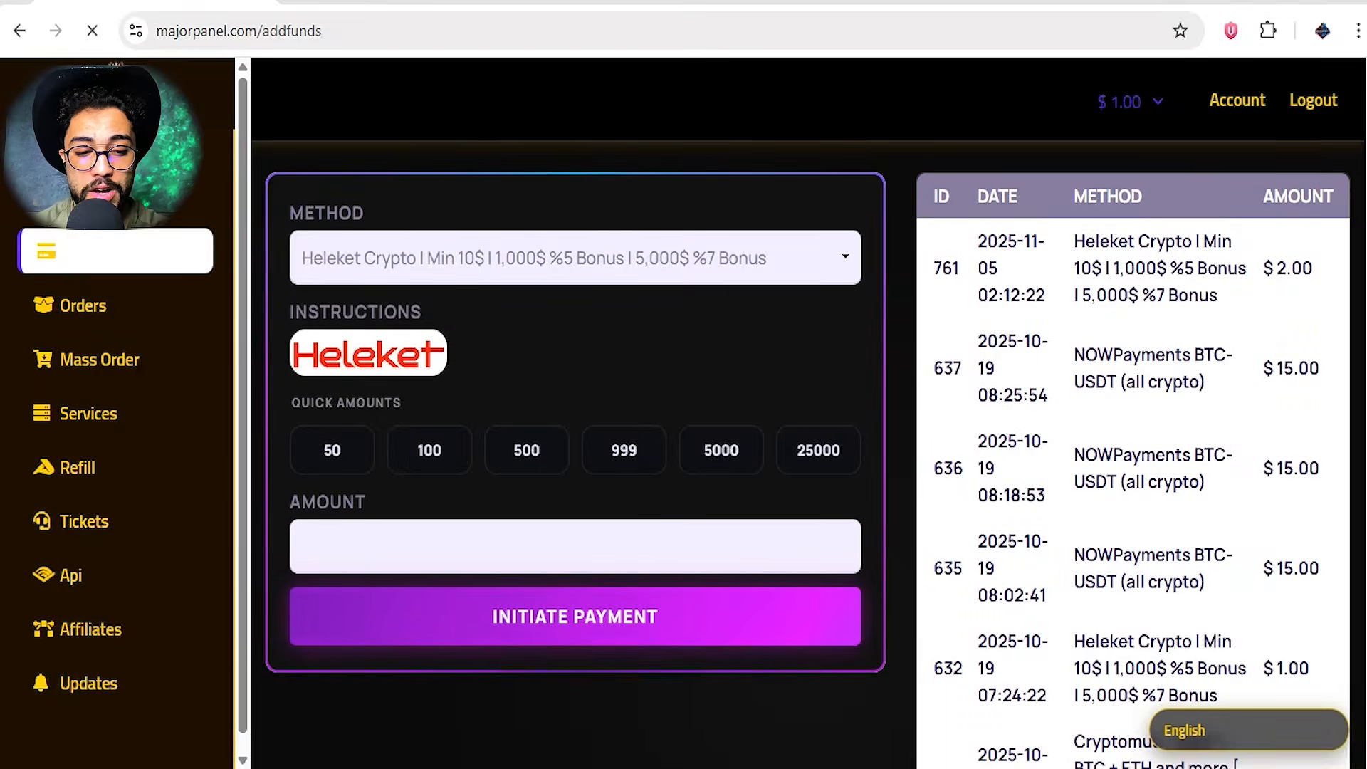
{"action": "left_click", "coordinate": [541, 258]}
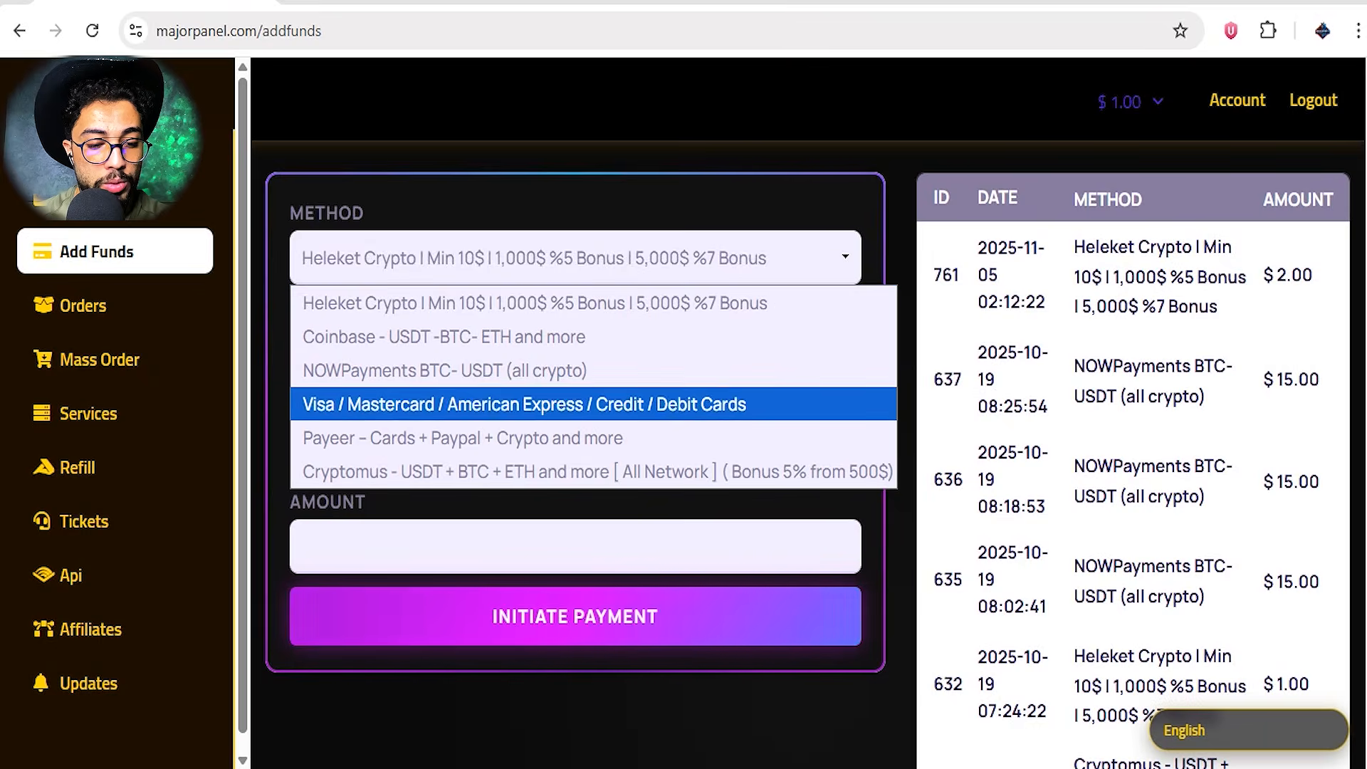
{"action": "left_click", "coordinate": [524, 405]}
{"action": "scroll", "coordinate": [804, 428], "scroll_direction": "down", "scroll_amount": 2}
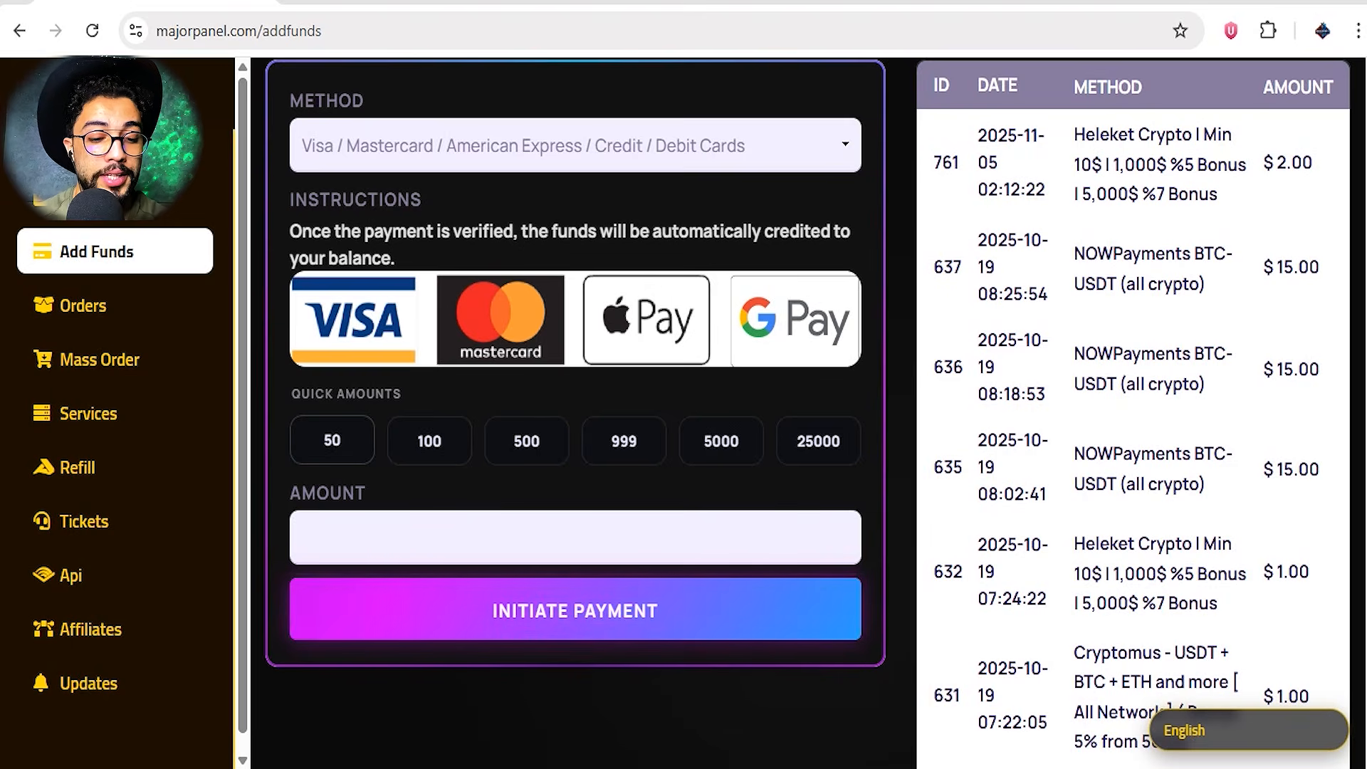
{"action": "left_click", "coordinate": [332, 440]}
{"action": "left_click", "coordinate": [575, 610]}
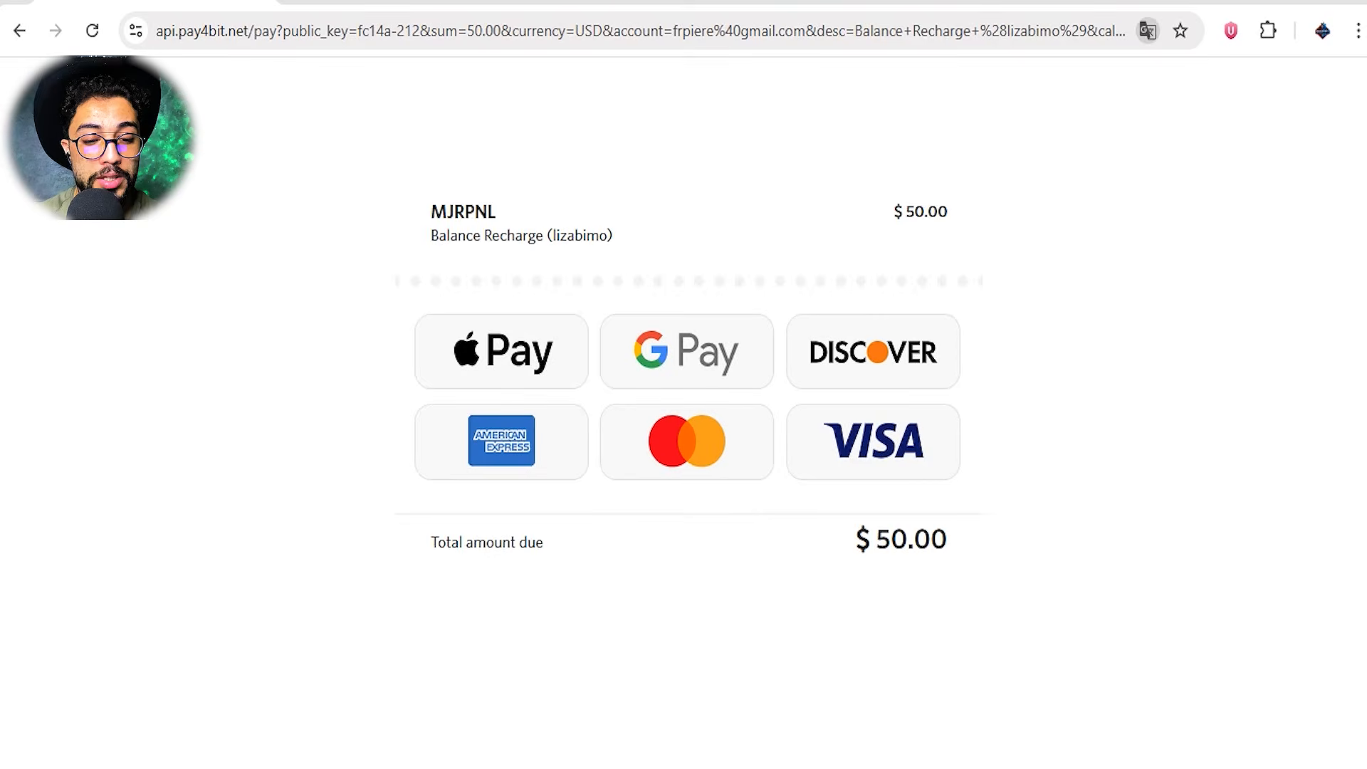
- Choose Visa on the pay4bit checkout and submit the card payment
{"action": "left_click", "coordinate": [1149, 32]}
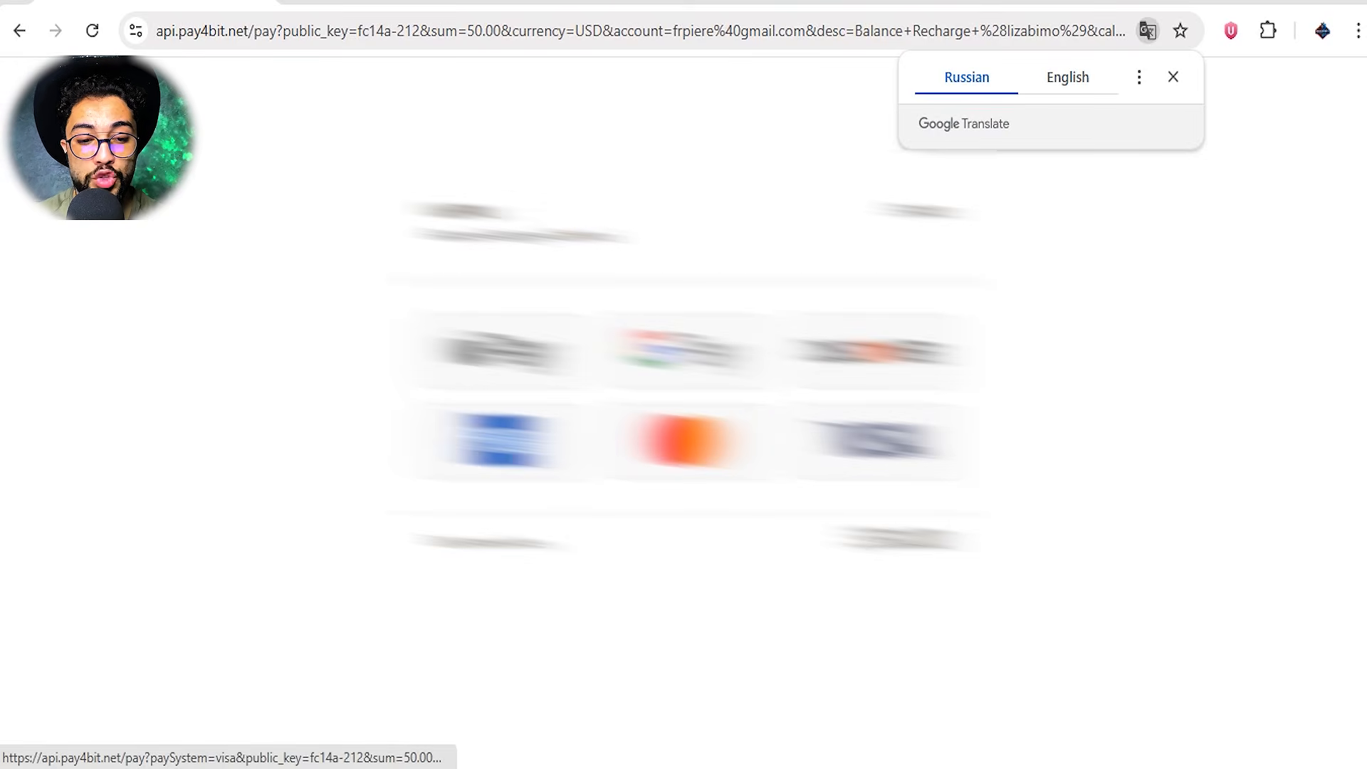
{"action": "left_click", "coordinate": [874, 439]}
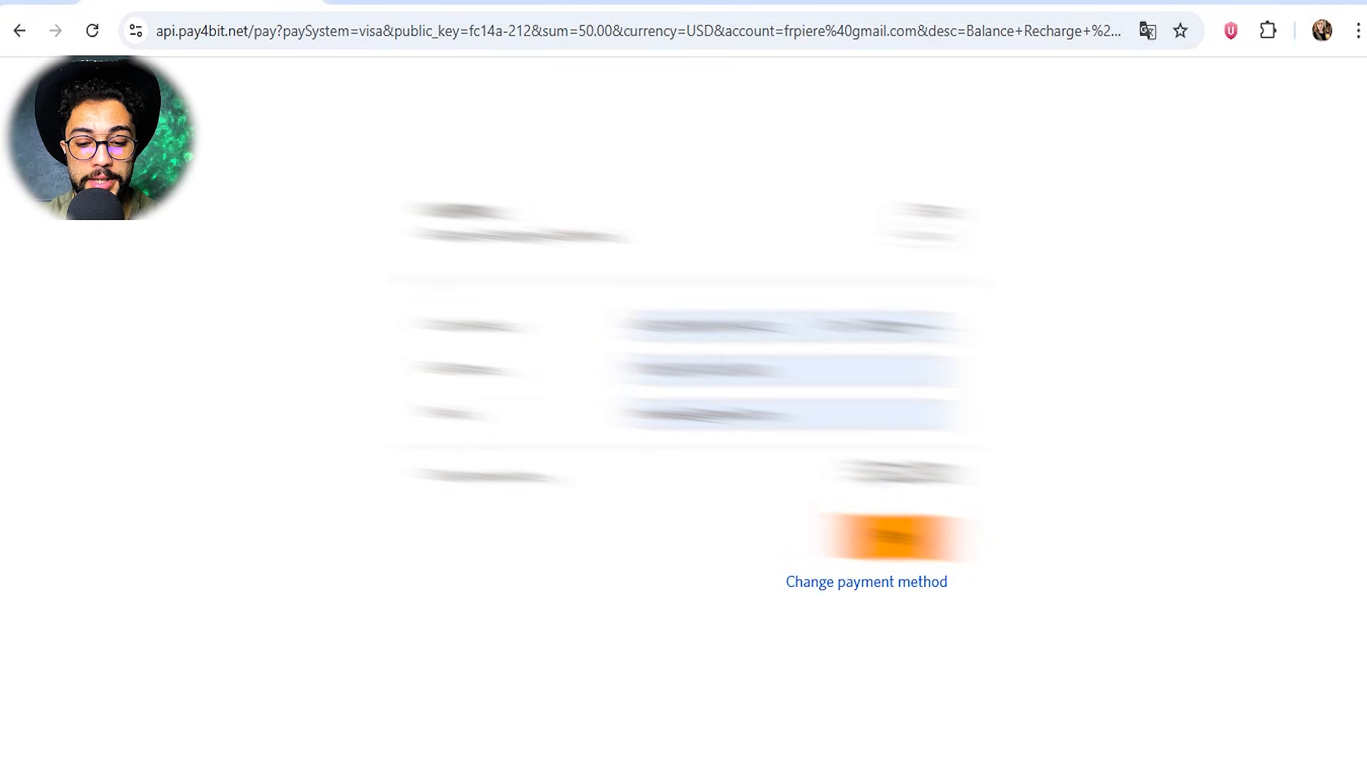
{"action": "left_click", "coordinate": [895, 537]}
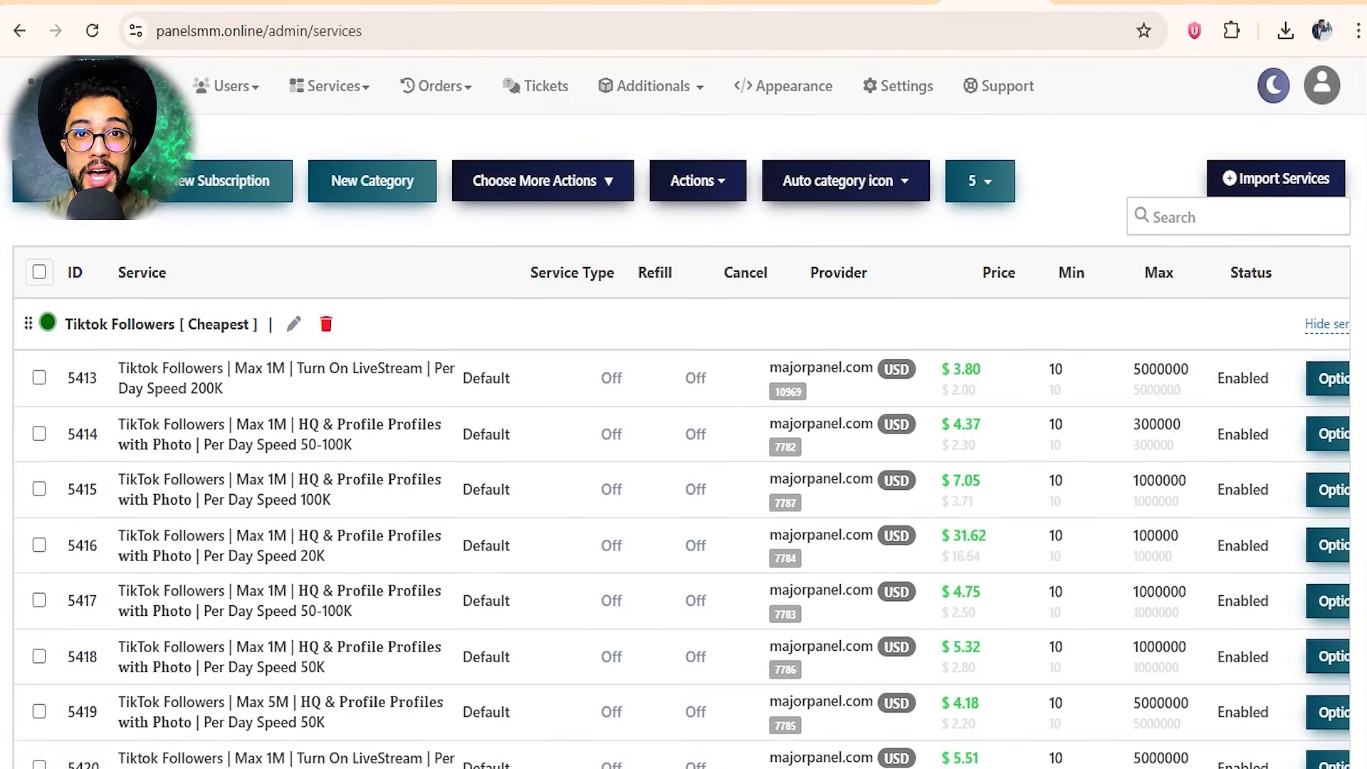
- Paste the Cryptomus payment API key and merchant UUID into its payment method settings
{"action": "left_click", "coordinate": [898, 86]}
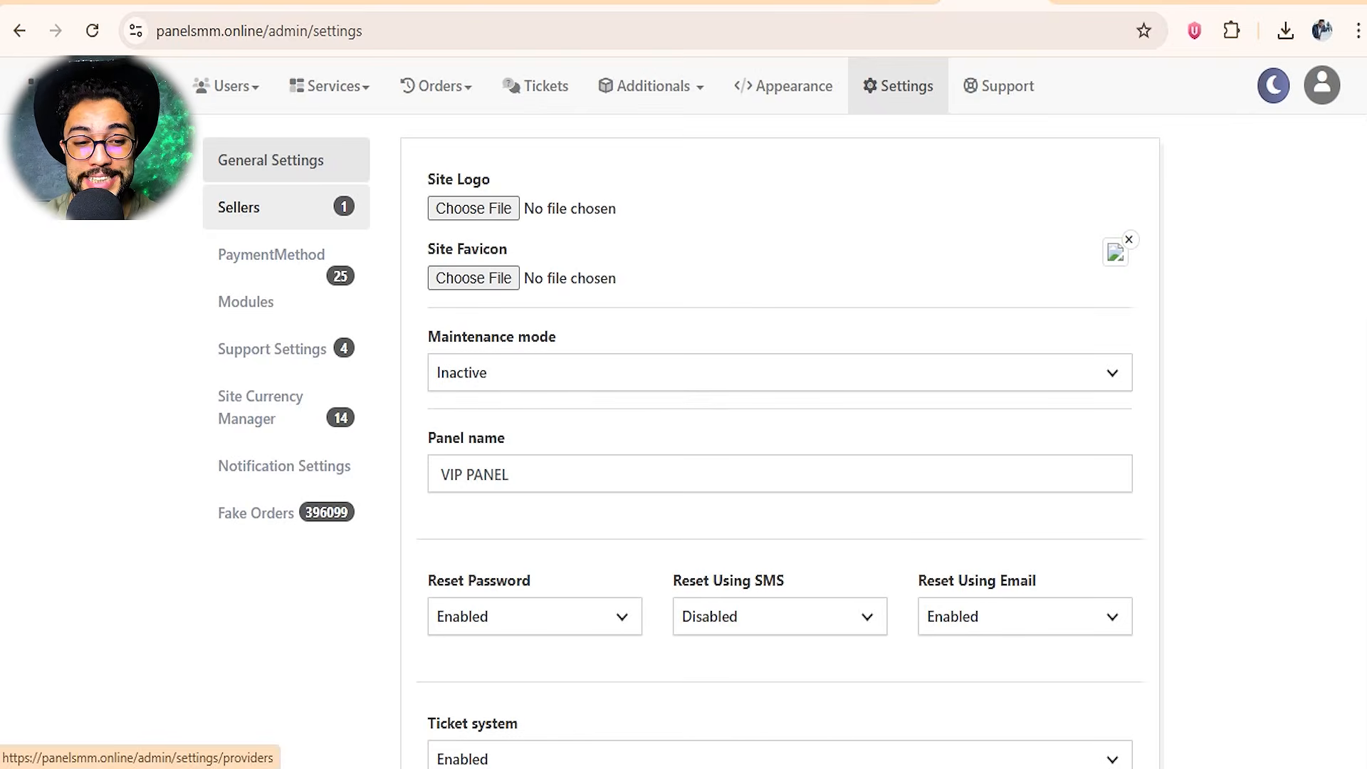
{"action": "left_click", "coordinate": [271, 254]}
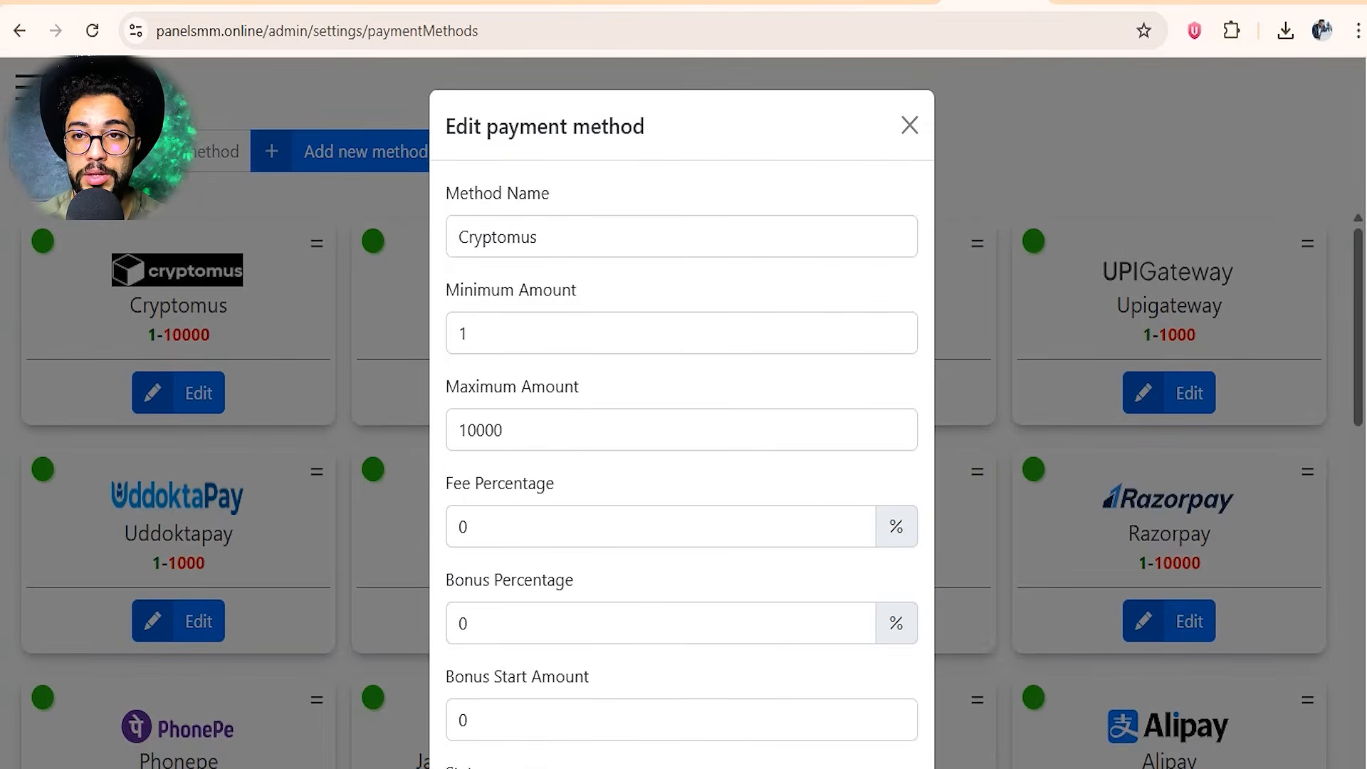
{"action": "scroll", "coordinate": [681, 413], "scroll_direction": "down", "scroll_amount": 8}
{"action": "left_click", "coordinate": [681, 521]}
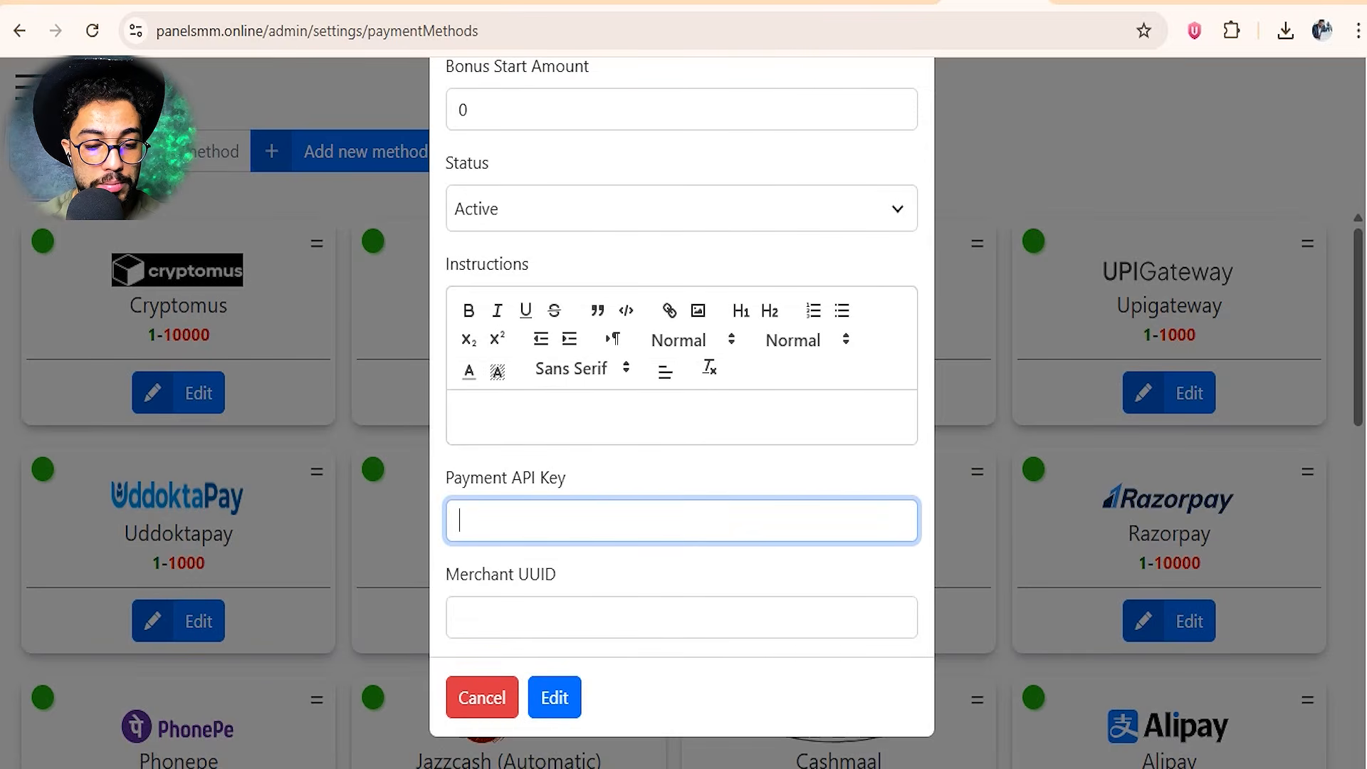
{"action": "left_click", "coordinate": [855, 622]}
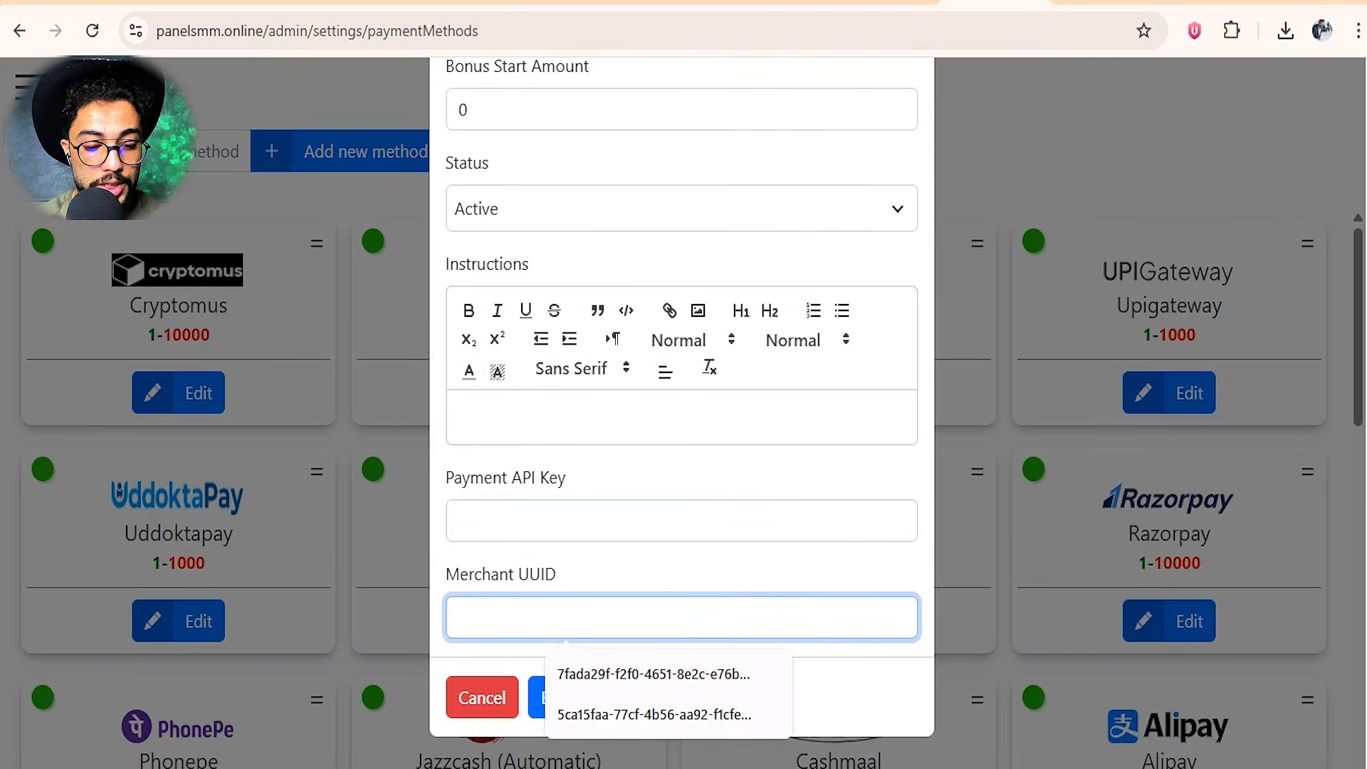
{"action": "scroll", "coordinate": [855, 622], "scroll_direction": "up", "scroll_amount": 6}
{"action": "scroll", "coordinate": [856, 622], "scroll_direction": "down", "scroll_amount": 6}
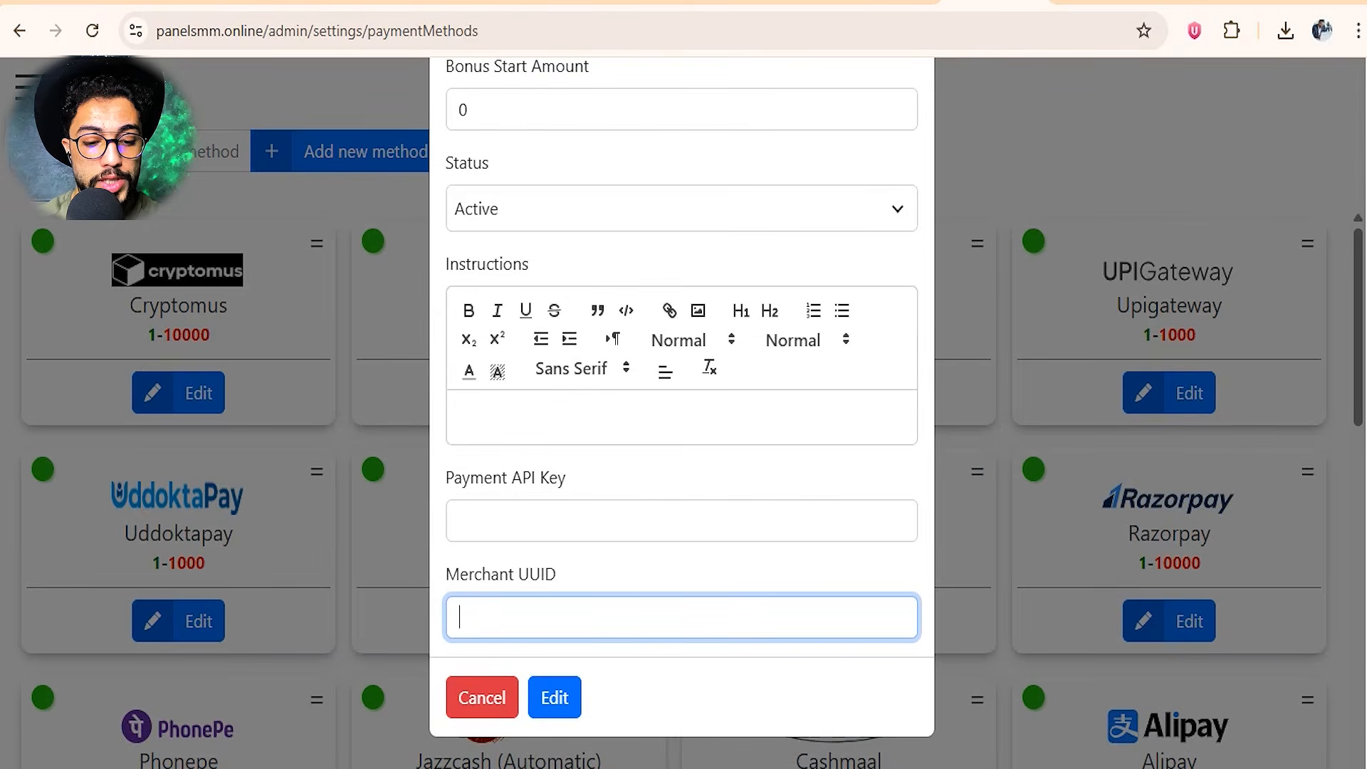
{"action": "left_click", "coordinate": [853, 522]}
{"action": "key", "text": "ctrl+v"}
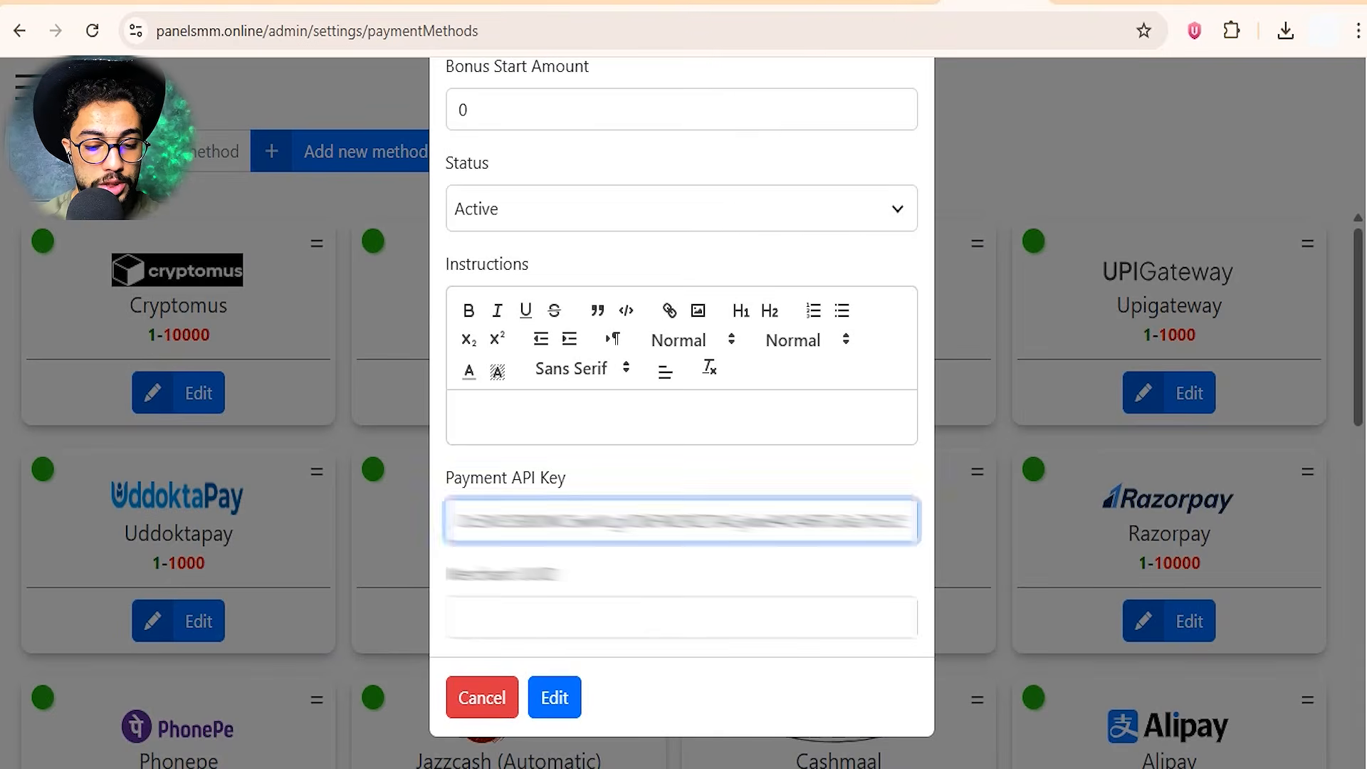
{"action": "left_click", "coordinate": [681, 617]}
{"action": "key", "text": "ctrl+v"}
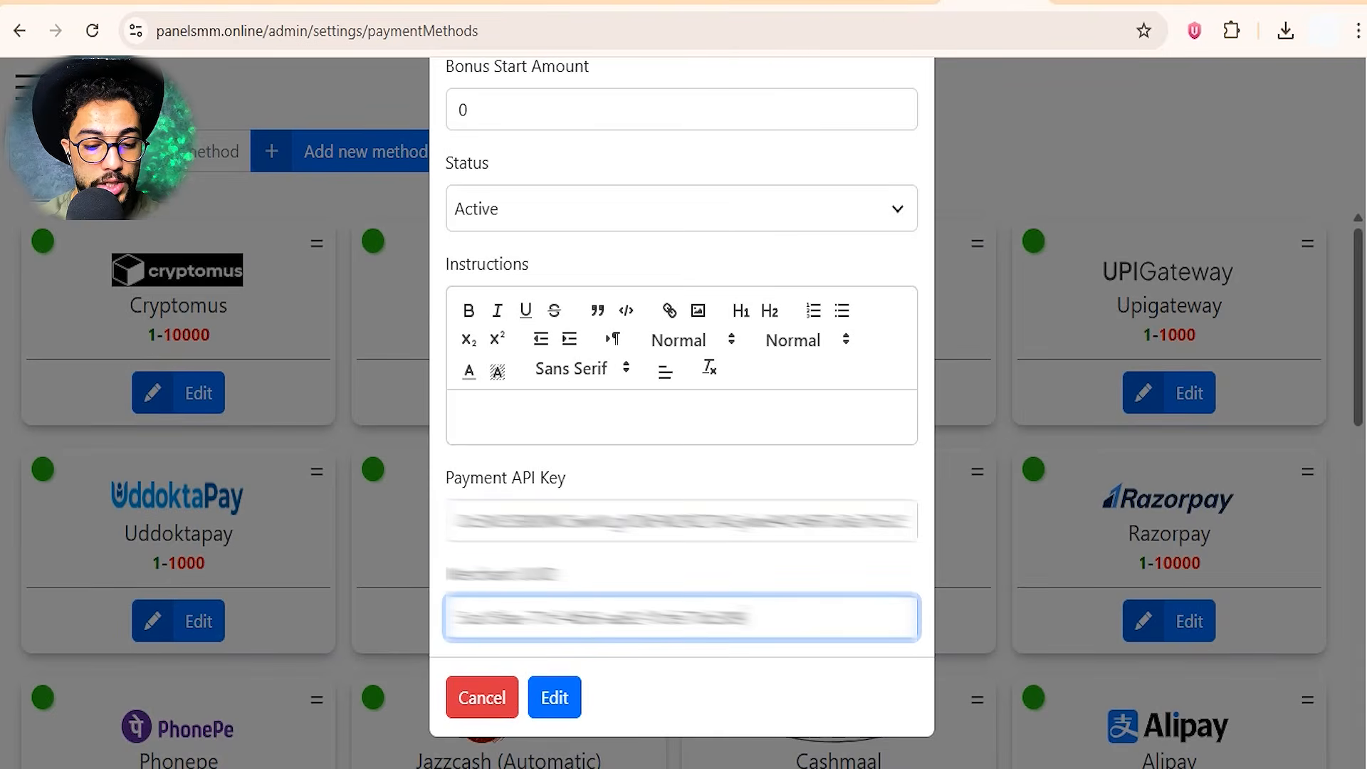
- Set the Cryptomus minimum amount to 10
{"action": "scroll", "coordinate": [681, 427], "scroll_direction": "up", "scroll_amount": 6}
{"action": "double_click", "coordinate": [484, 333]}
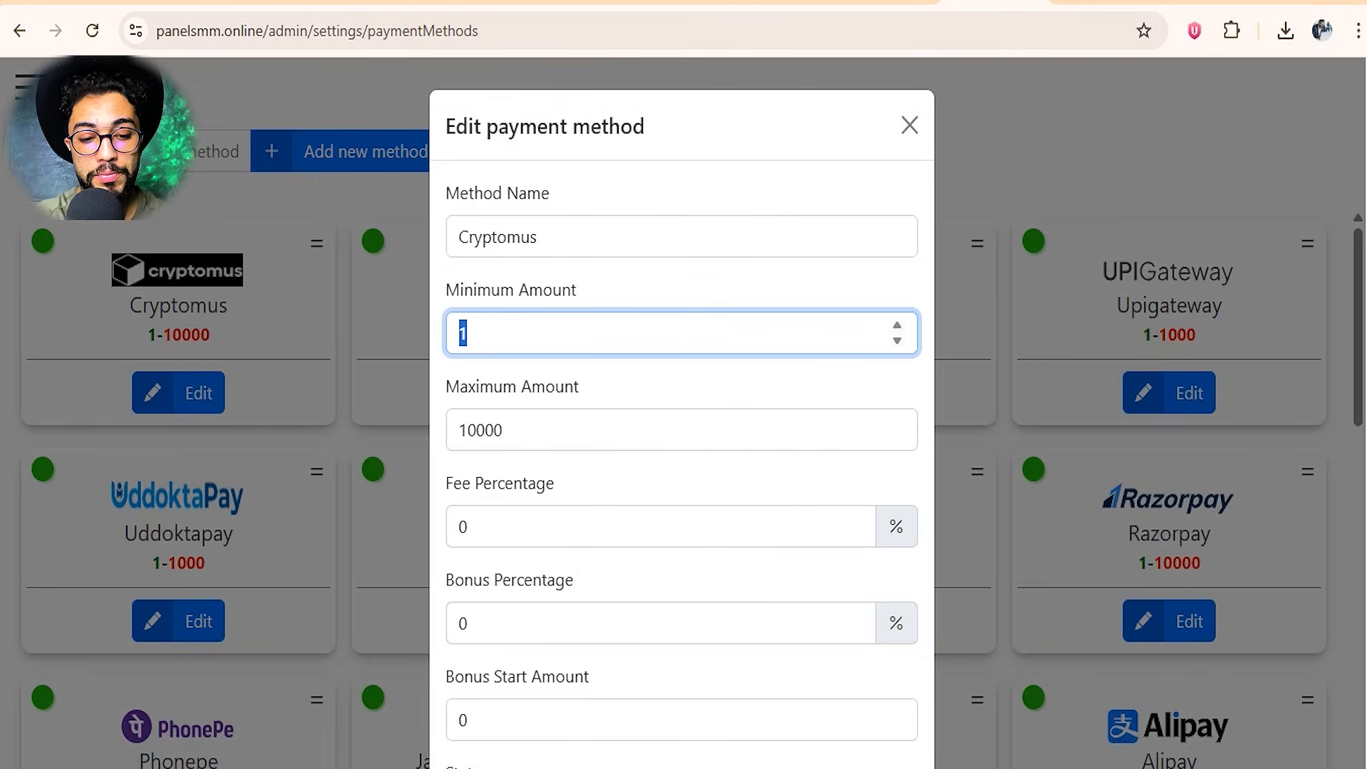
{"action": "type", "text": "10"}
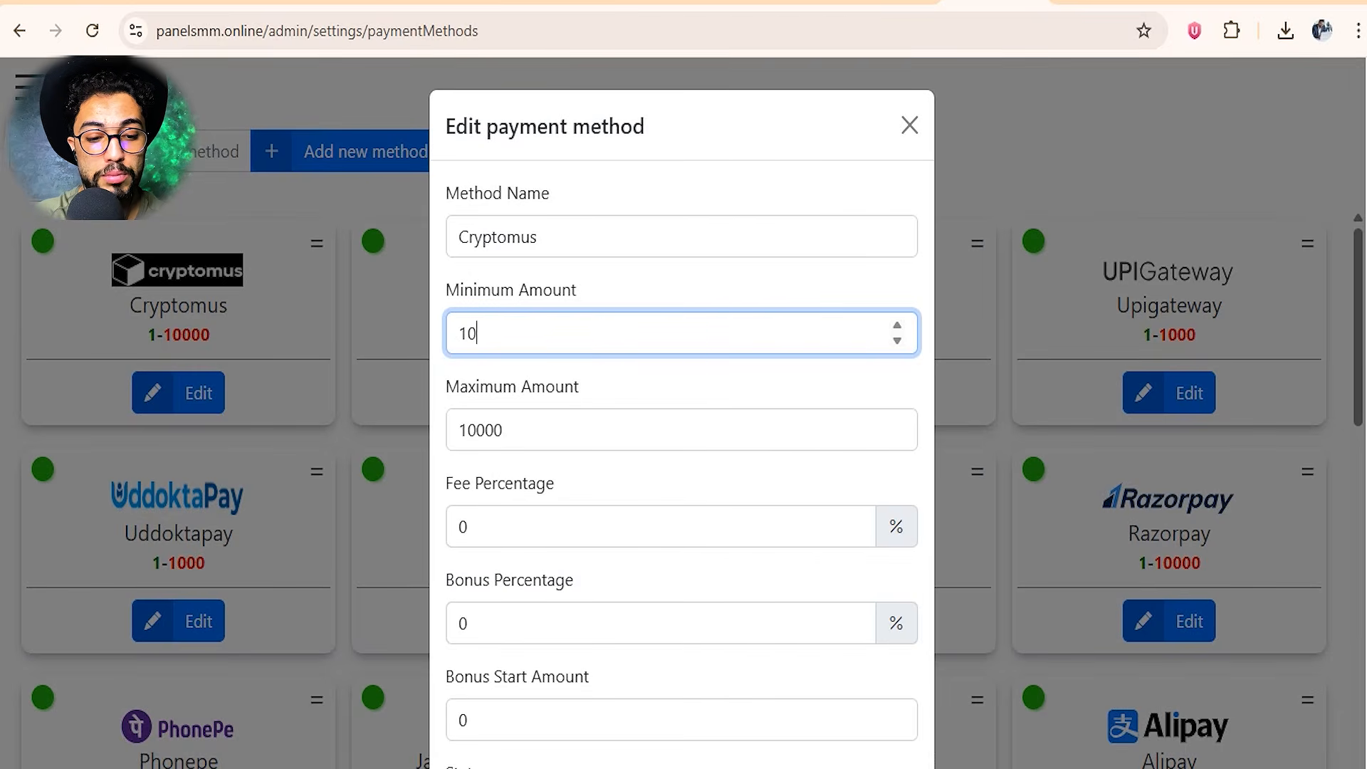
{"action": "scroll", "coordinate": [682, 427], "scroll_direction": "down", "scroll_amount": 8}
- Save the Cryptomus settings, then submit a 10 USD Cryptomus top-up from the storefront's Add Funds page
{"action": "left_click", "coordinate": [555, 697]}
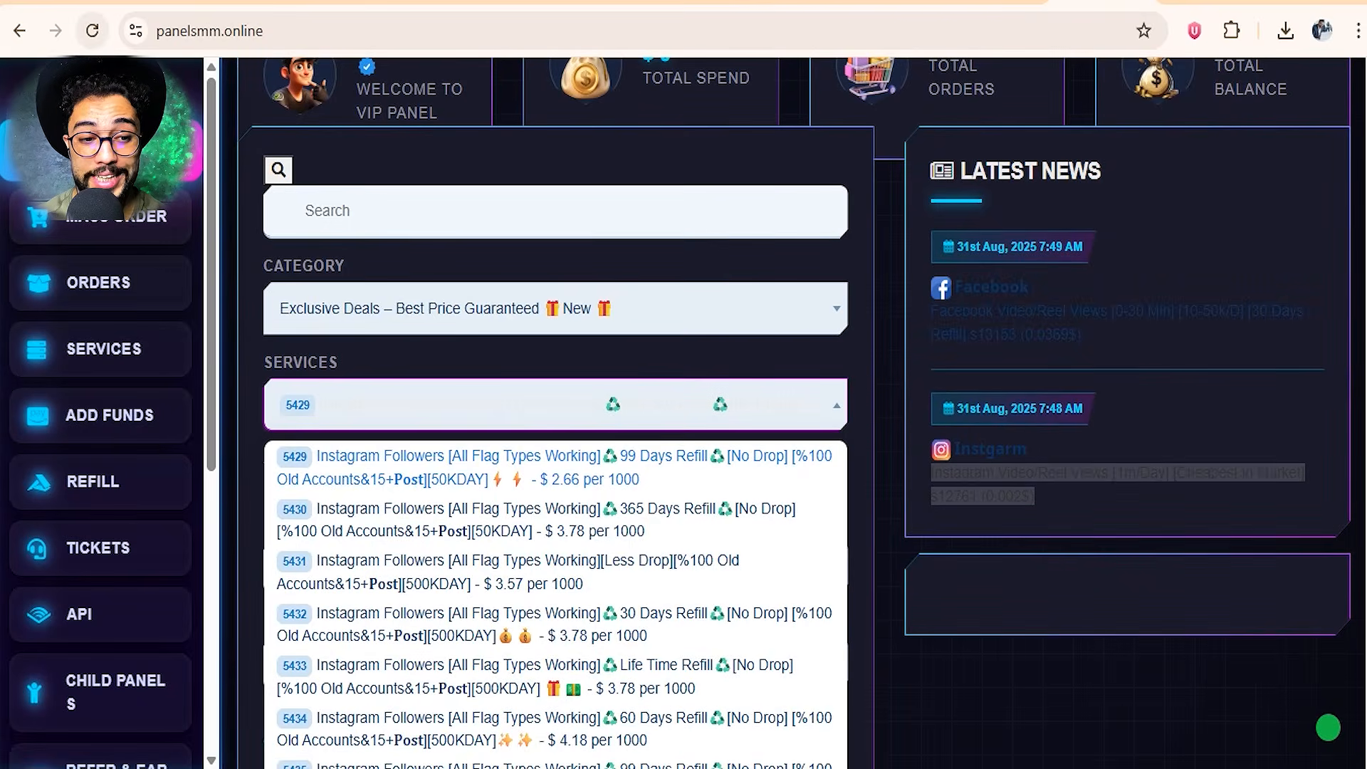
{"action": "left_click", "coordinate": [93, 31]}
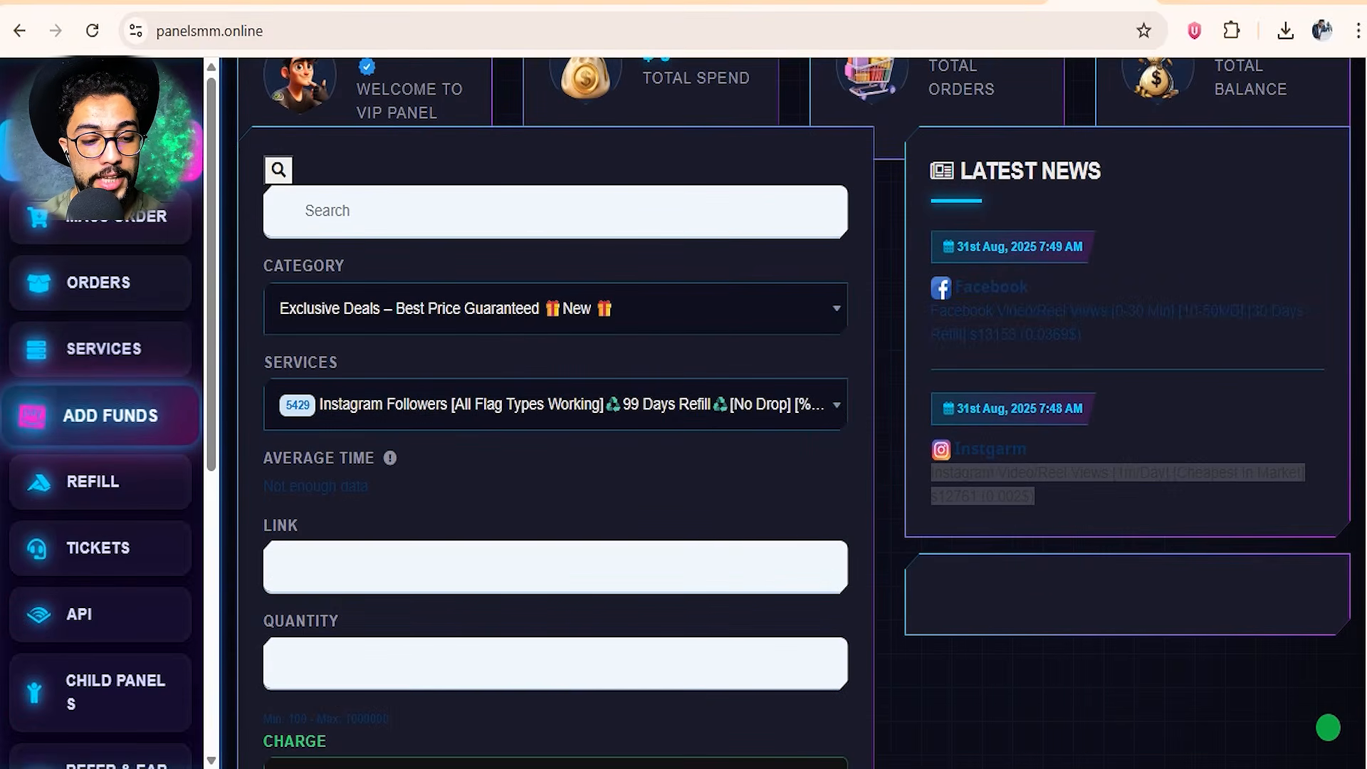
{"action": "left_click", "coordinate": [101, 416]}
{"action": "left_click", "coordinate": [801, 230]}
{"action": "left_click", "coordinate": [712, 324]}
{"action": "type", "text": "10"}
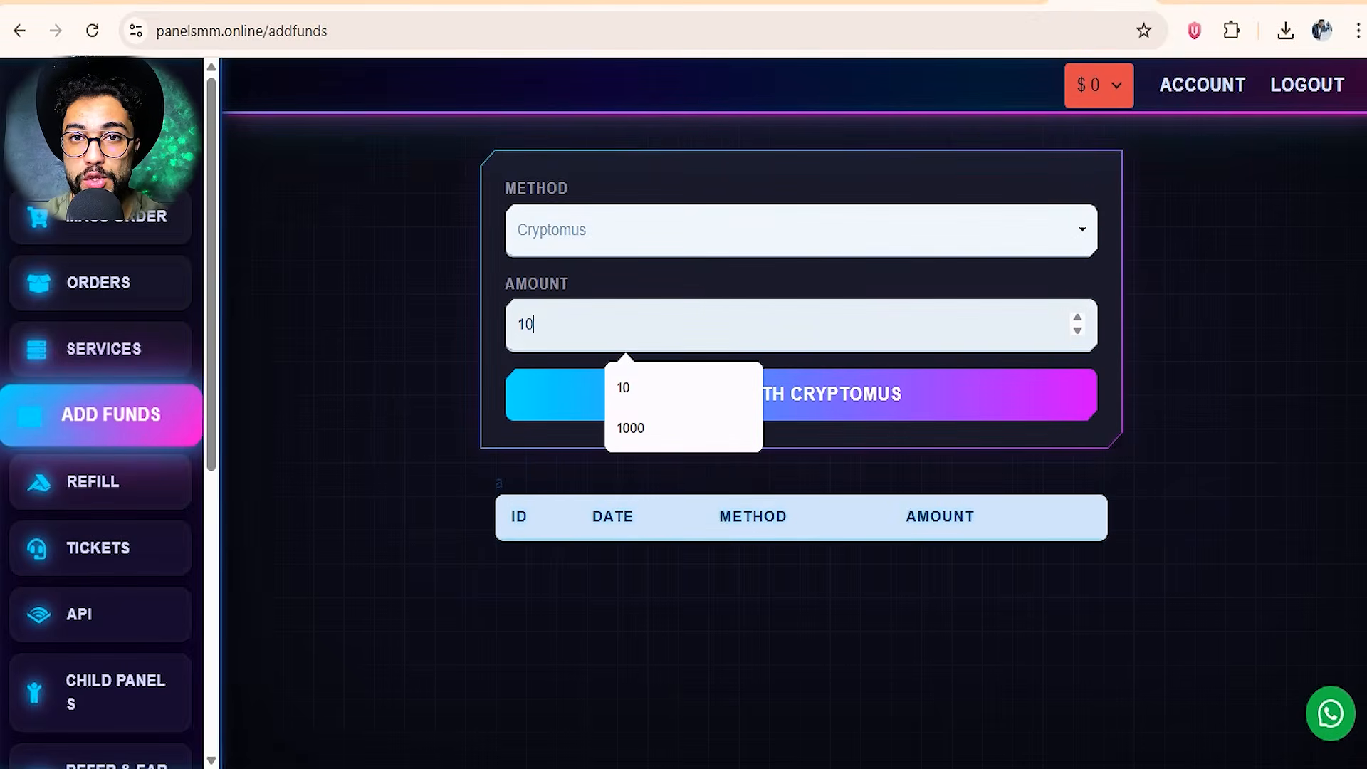
{"action": "left_click", "coordinate": [801, 393]}
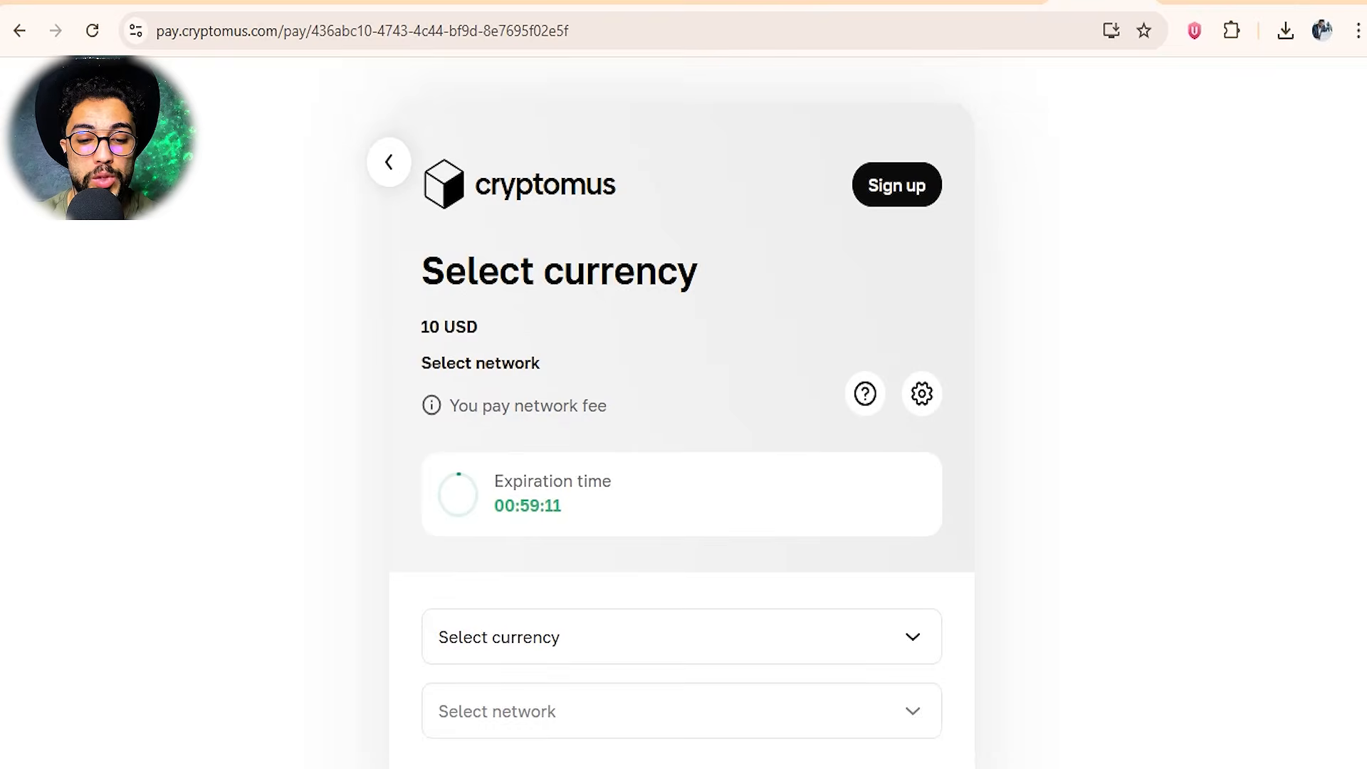
- Pay the invoice in USDT on the BSC (BEP-20) network and proceed to the payment address
{"action": "scroll", "coordinate": [681, 412], "scroll_direction": "down", "scroll_amount": 3}
{"action": "left_click", "coordinate": [681, 412]}
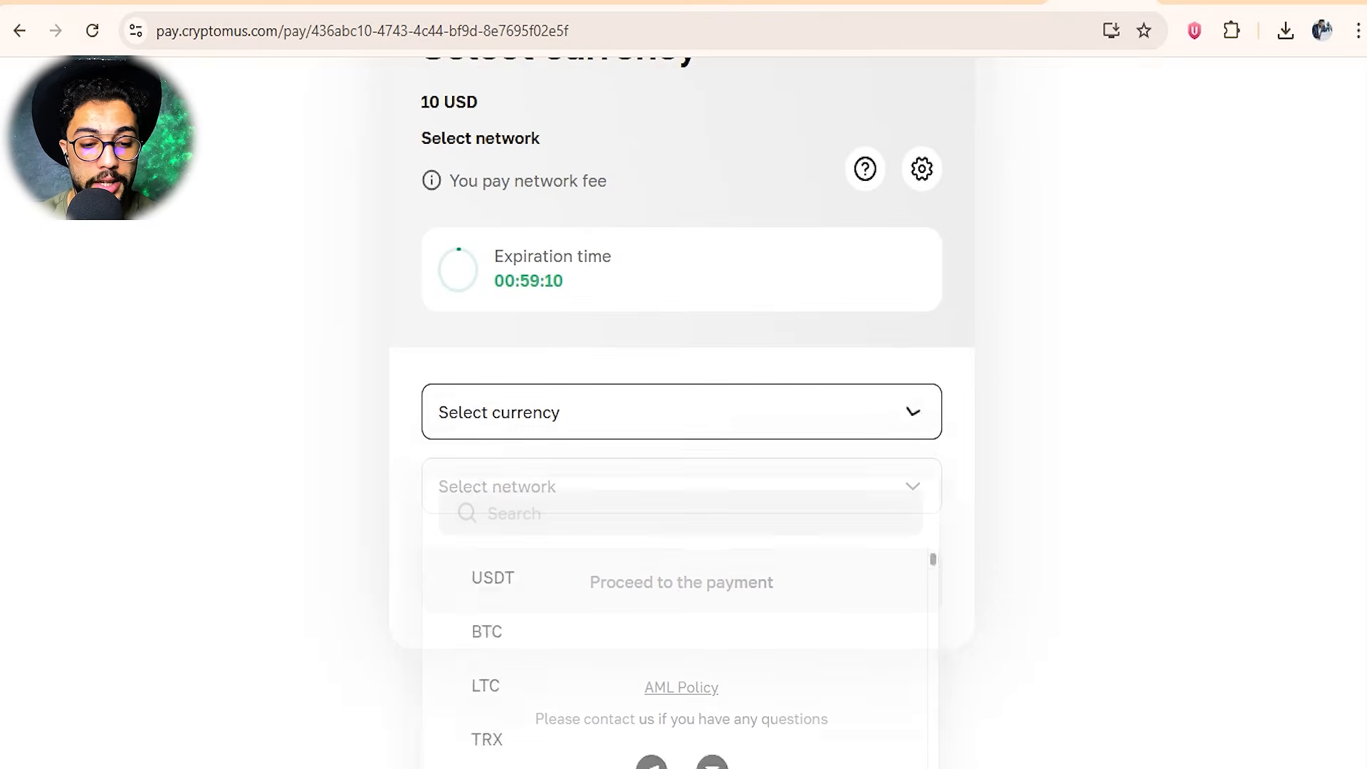
{"action": "left_click", "coordinate": [495, 551]}
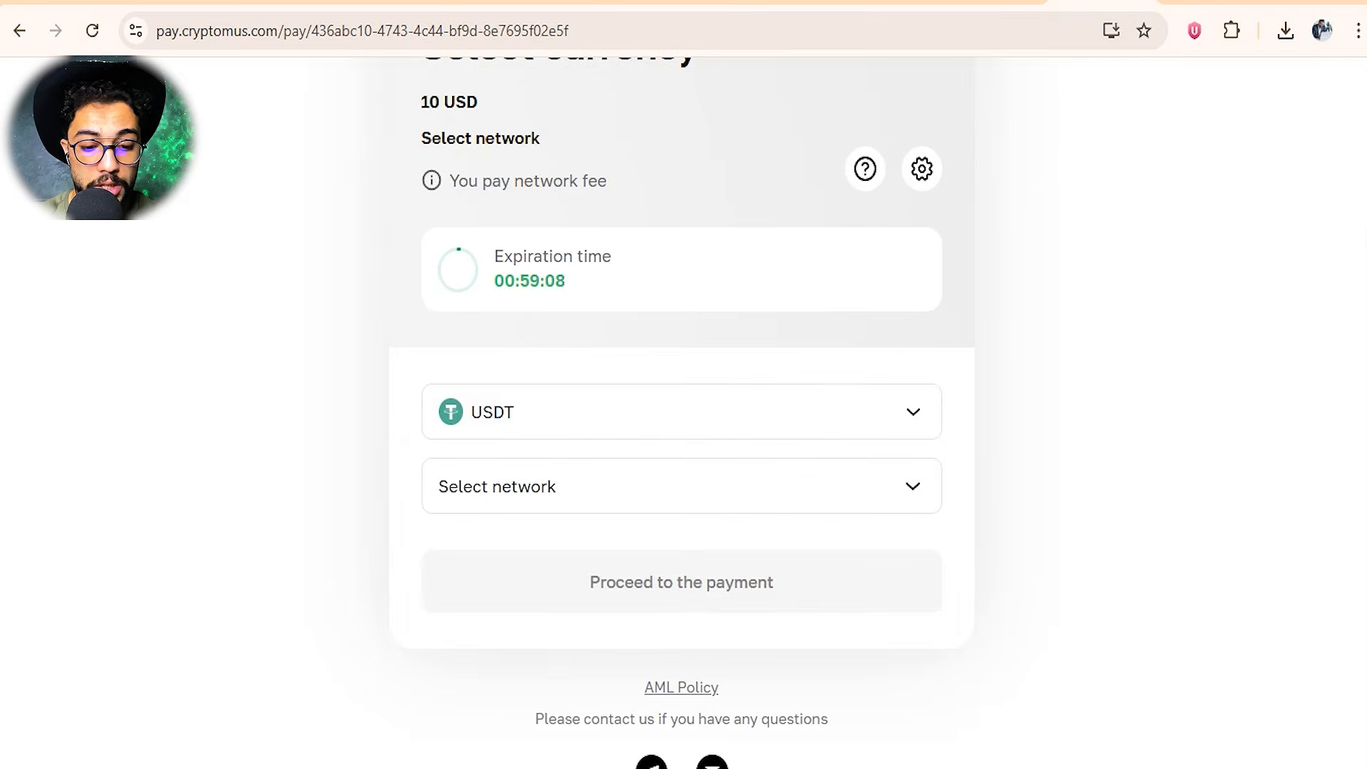
{"action": "left_click", "coordinate": [681, 487]}
{"action": "left_click", "coordinate": [569, 624]}
{"action": "scroll", "coordinate": [681, 499], "scroll_direction": "down", "scroll_amount": 1}
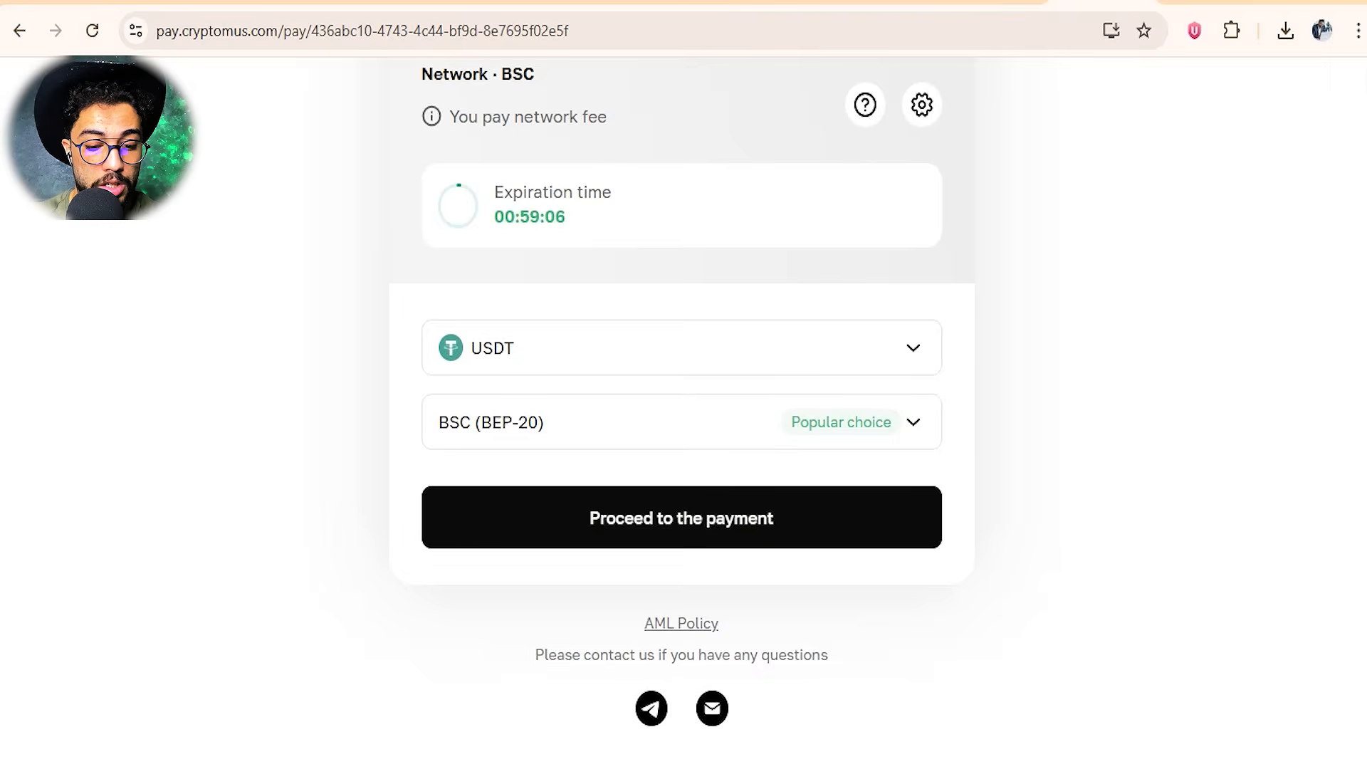
{"action": "scroll", "coordinate": [681, 499], "scroll_direction": "up", "scroll_amount": 3}
{"action": "scroll", "coordinate": [681, 498], "scroll_direction": "down", "scroll_amount": 3}
{"action": "left_click", "coordinate": [681, 518]}
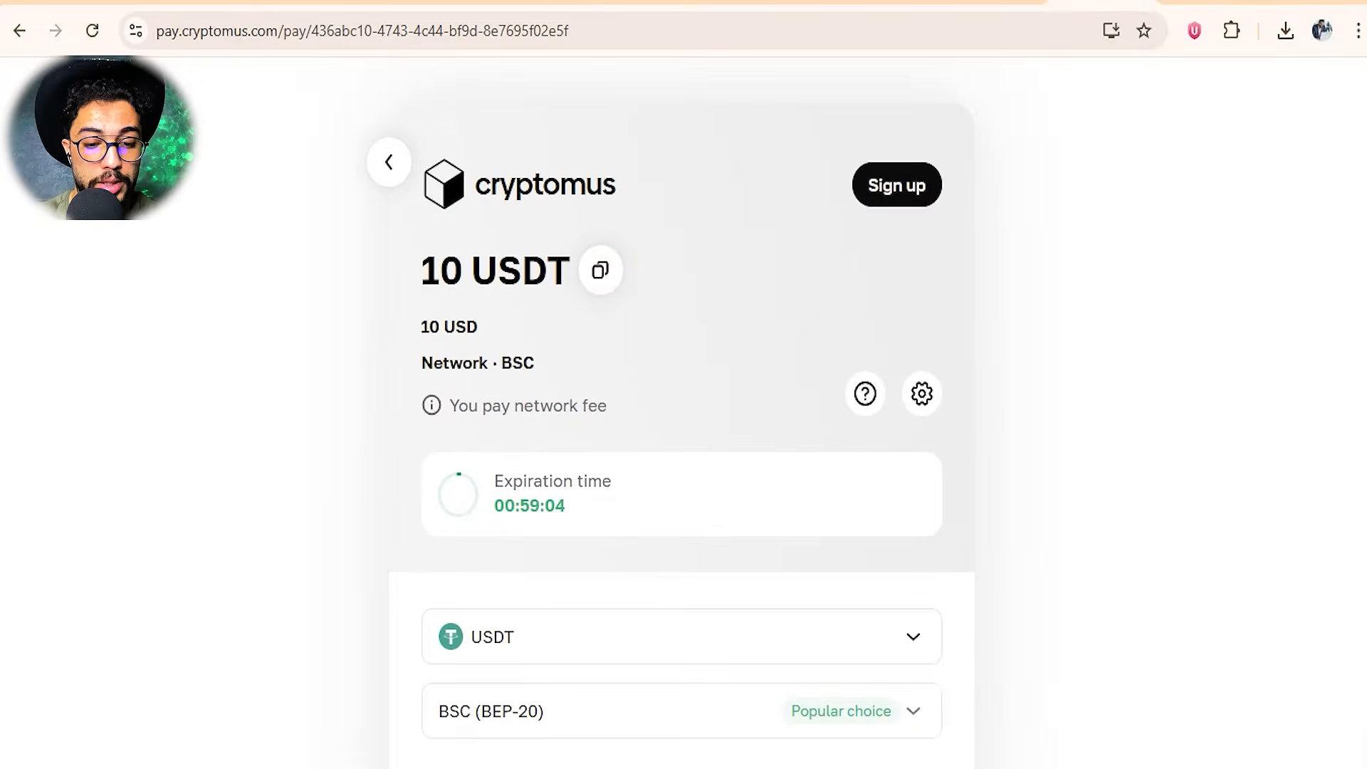
{"action": "scroll", "coordinate": [681, 427], "scroll_direction": "down", "scroll_amount": 3}
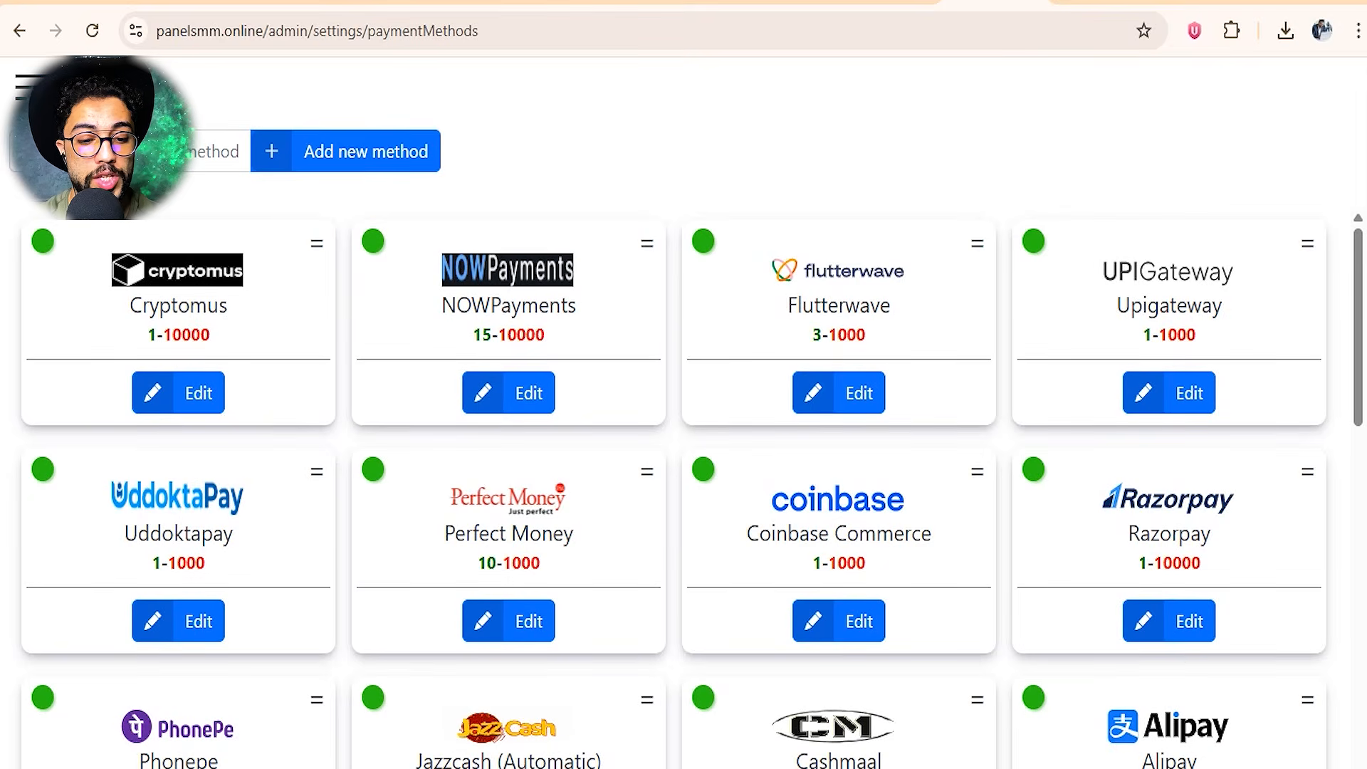
- Open Binance Auto's payment-method settings and scroll down to its Api Key and Secret Key fields
{"action": "scroll", "coordinate": [682, 491], "scroll_direction": "down", "scroll_amount": 2}
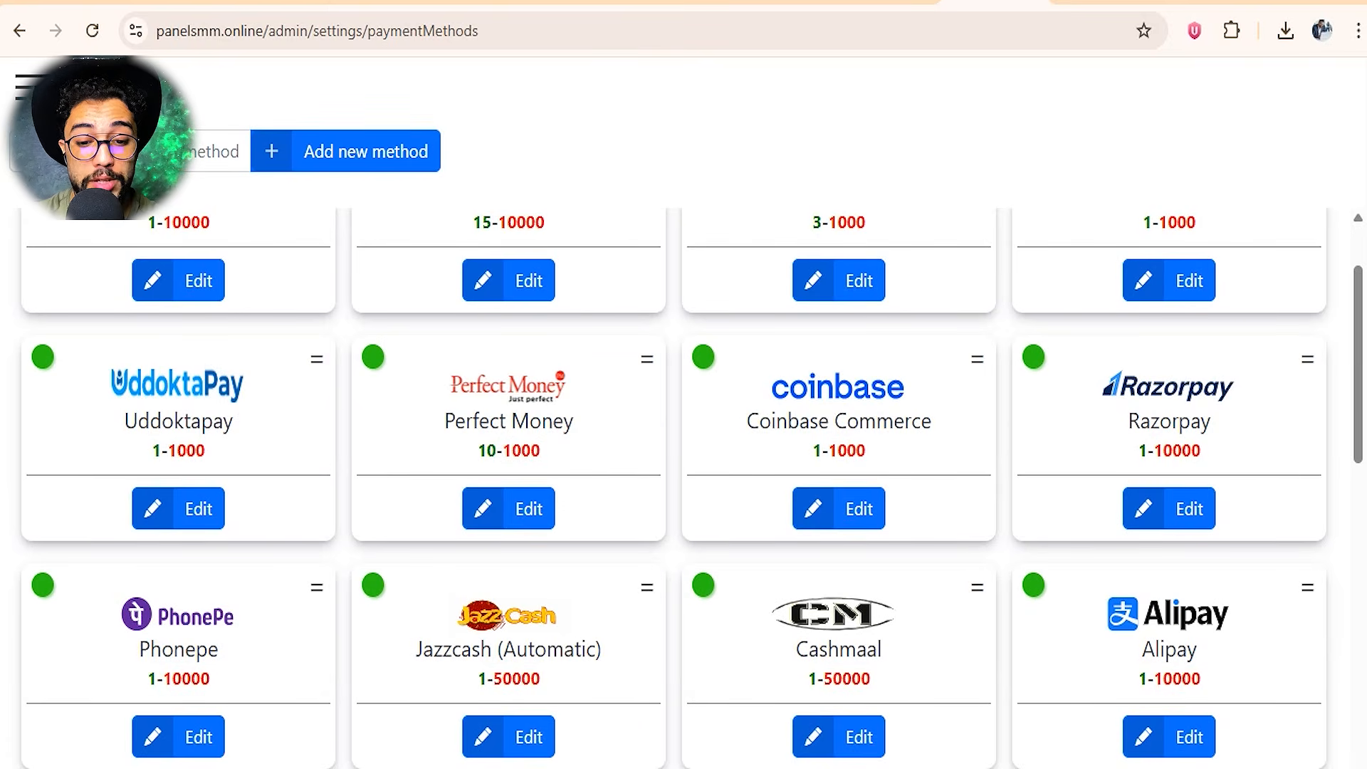
{"action": "scroll", "coordinate": [681, 492], "scroll_direction": "down", "scroll_amount": 4}
{"action": "scroll", "coordinate": [682, 491], "scroll_direction": "down", "scroll_amount": 5}
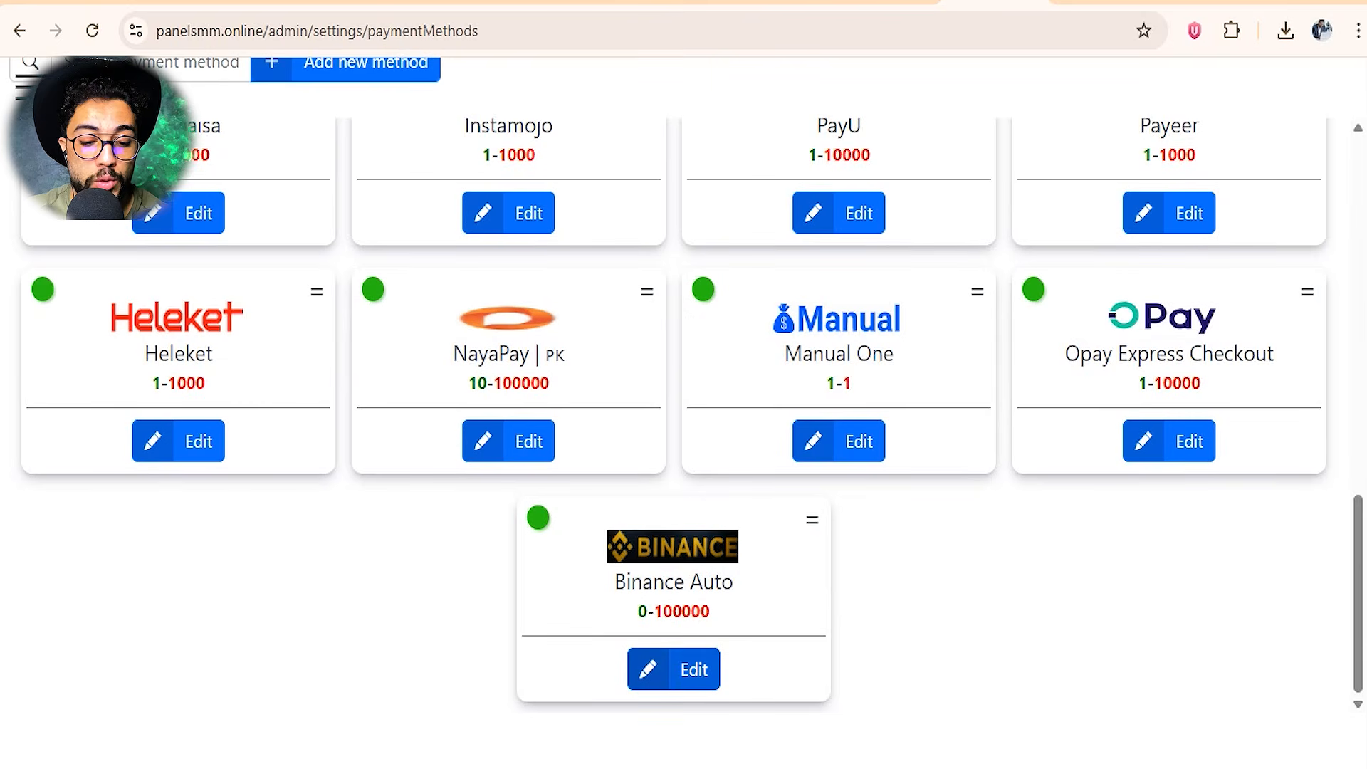
{"action": "left_click", "coordinate": [673, 669]}
{"action": "scroll", "coordinate": [673, 669], "scroll_direction": "down", "scroll_amount": 3}
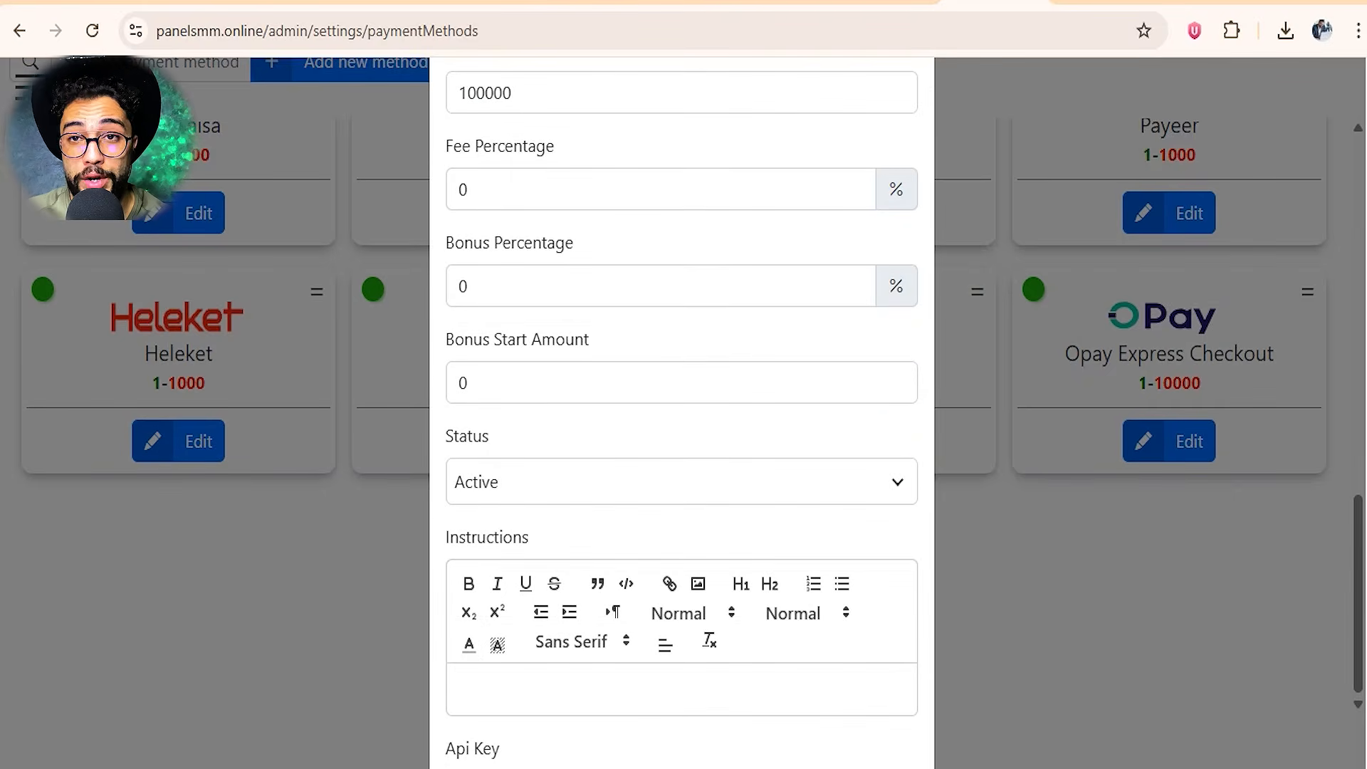
{"action": "scroll", "coordinate": [681, 413], "scroll_direction": "down", "scroll_amount": 3}
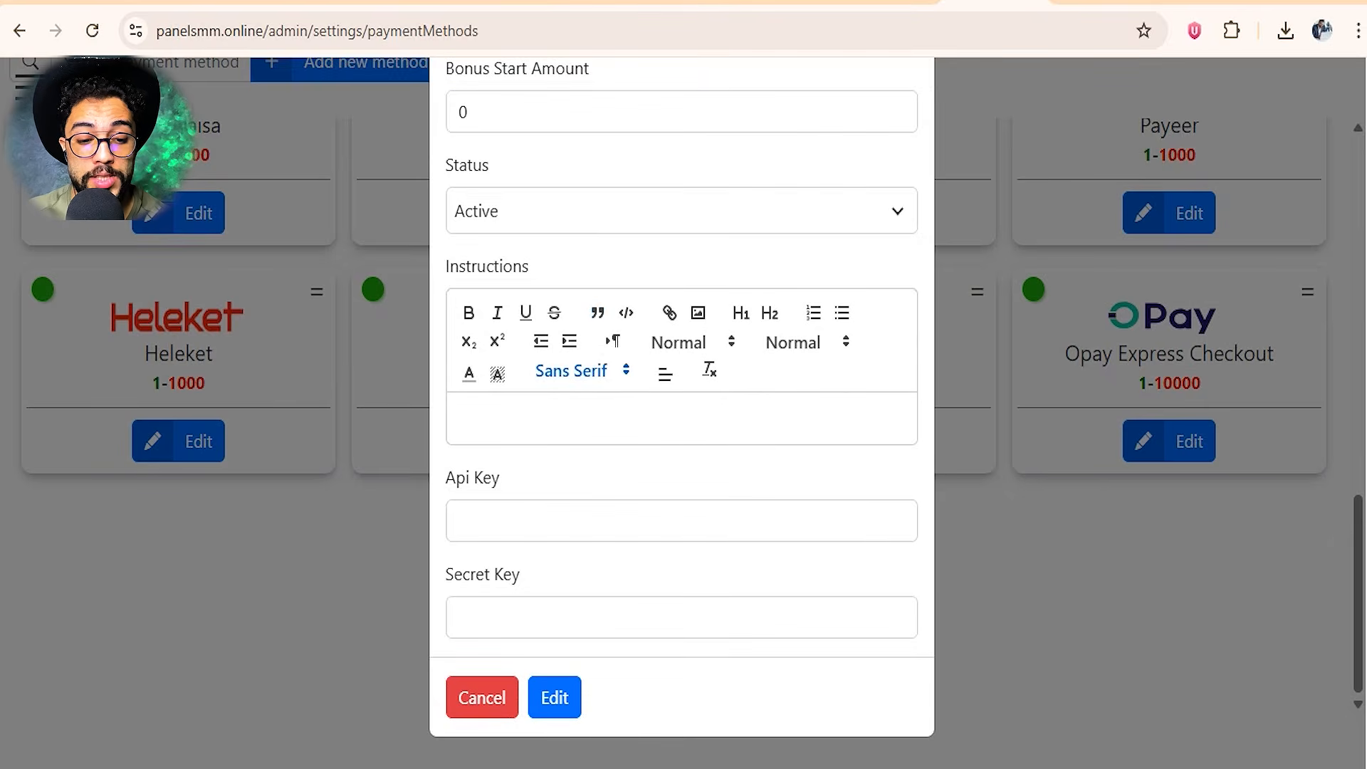